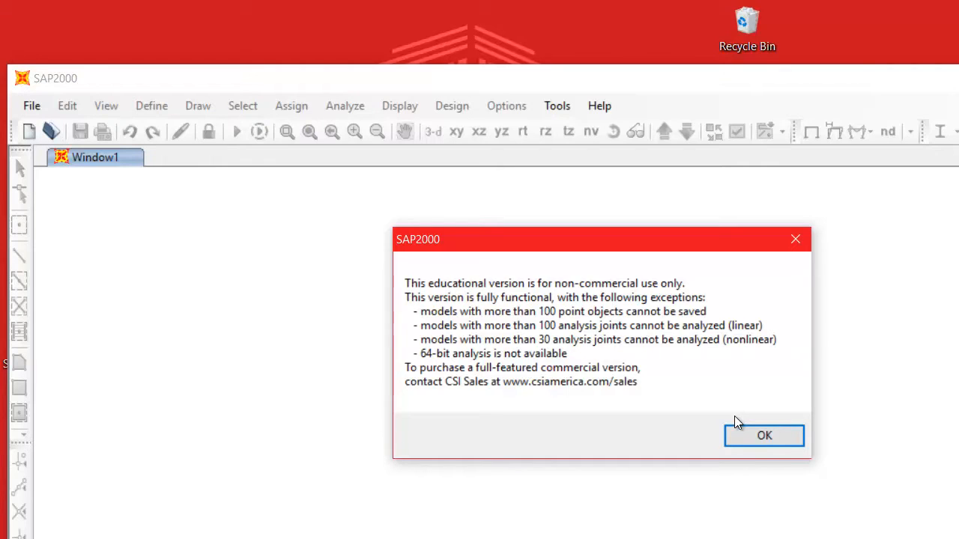
# Dismiss the educational version notice and start a new model in Kip, in, F units from the 2D Frames template
pyautogui.click(787, 436)
pyautogui.doubleClick(639, 74)
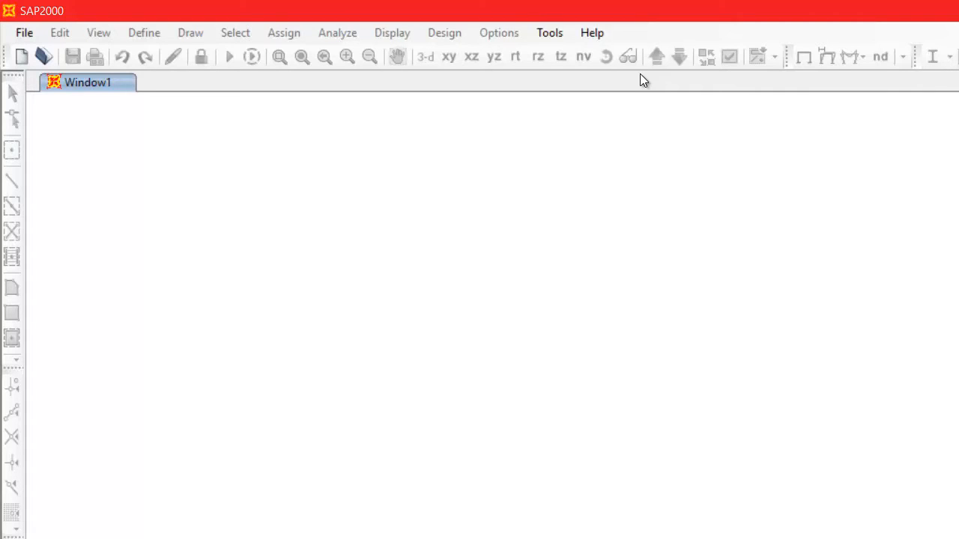
pyautogui.click(20, 56)
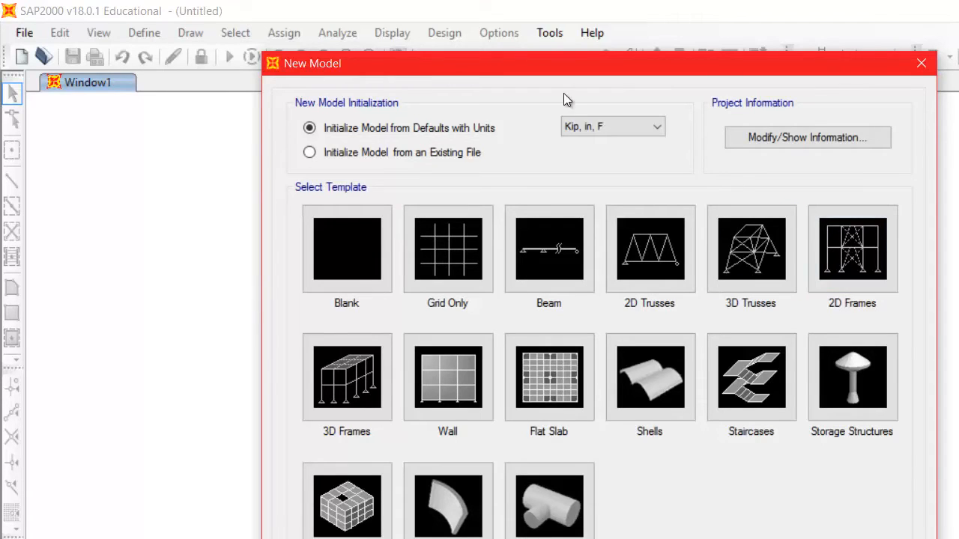
pyautogui.click(581, 129)
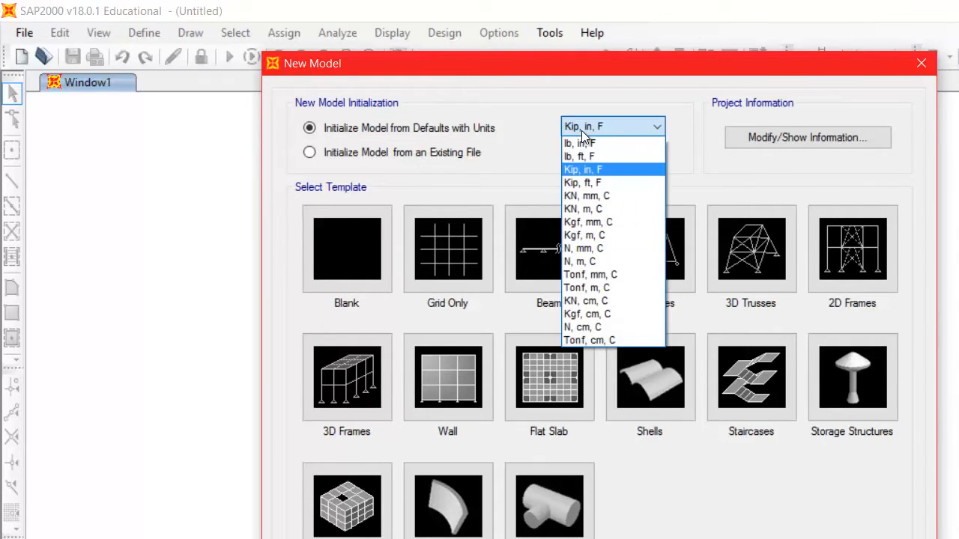
pyautogui.click(582, 131)
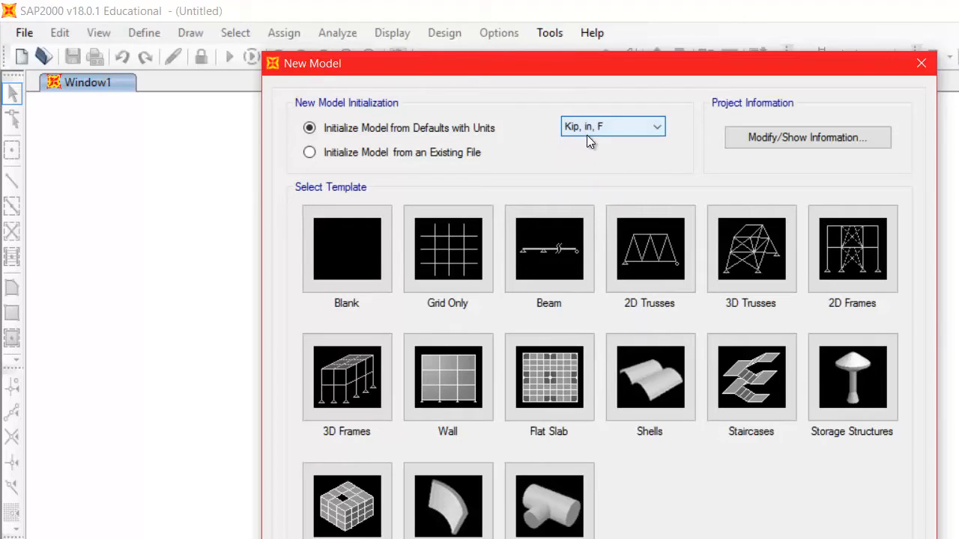
pyautogui.click(856, 272)
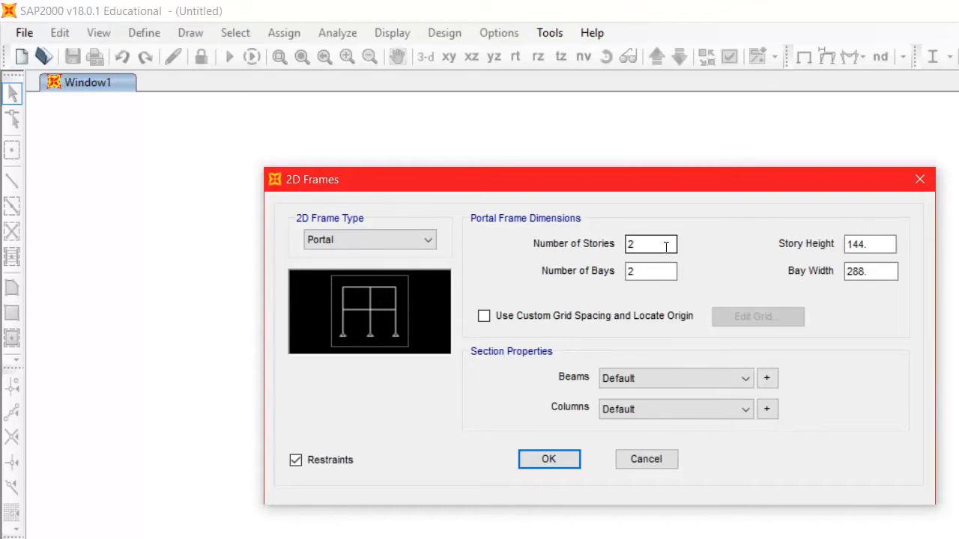
pyautogui.click(885, 243)
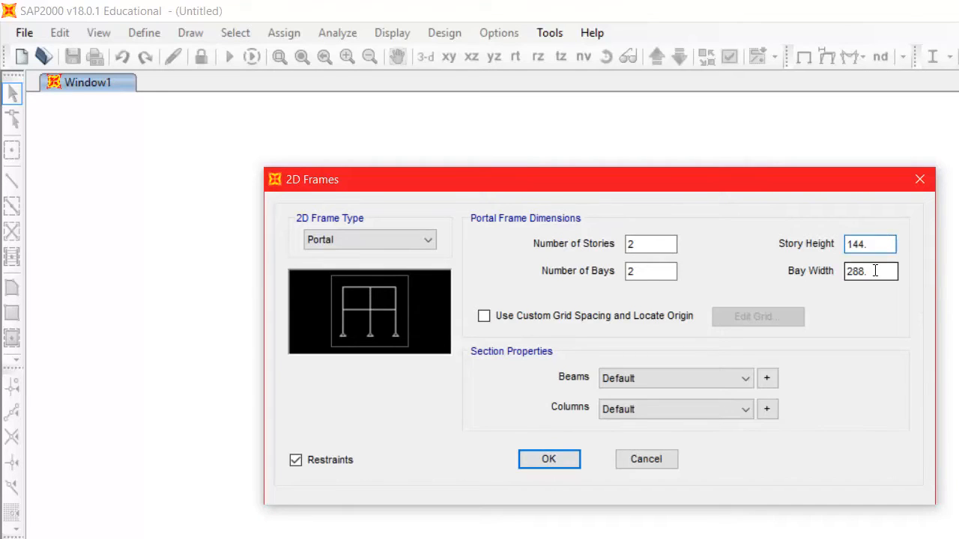
pyautogui.click(662, 243)
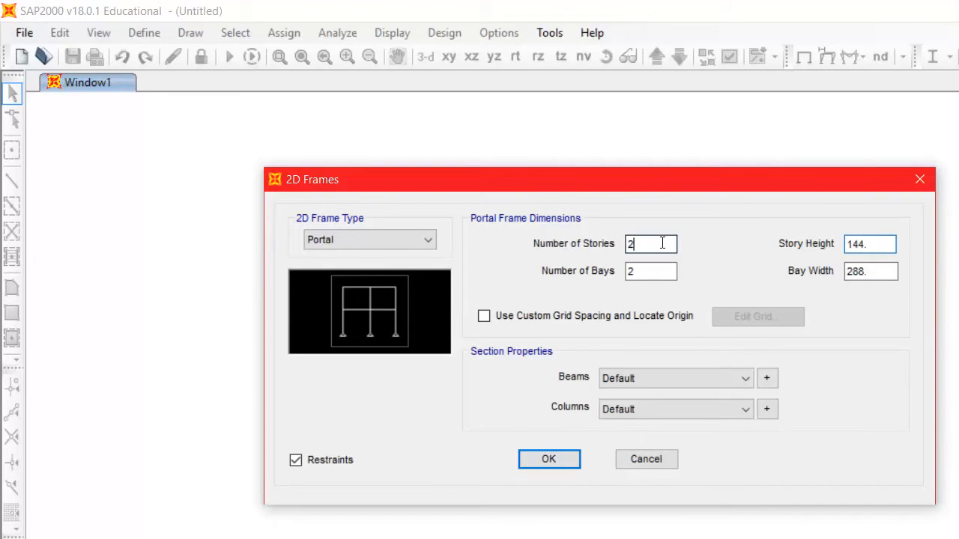
pyautogui.click(876, 245)
pyautogui.moveTo(865, 247); pyautogui.dragTo(824, 244)
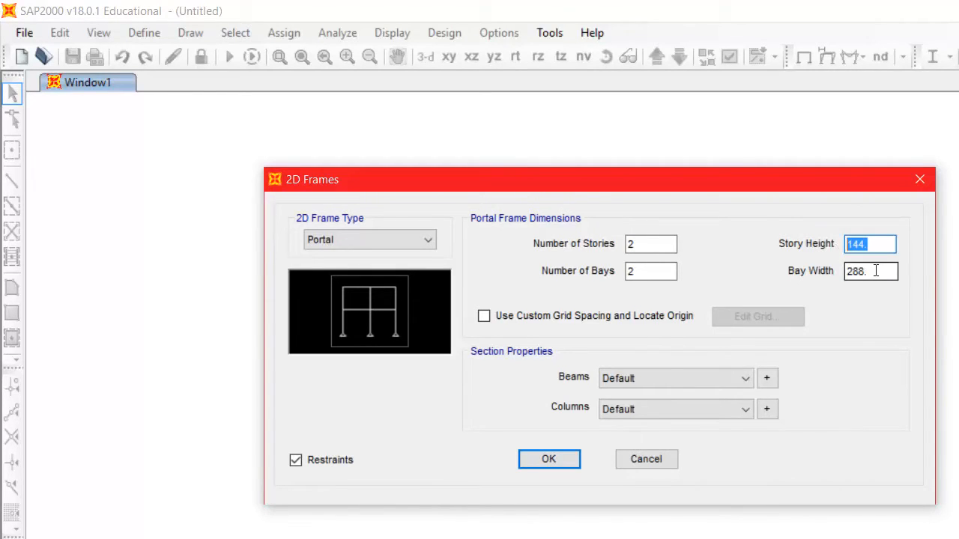
pyautogui.moveTo(876, 271); pyautogui.dragTo(830, 263)
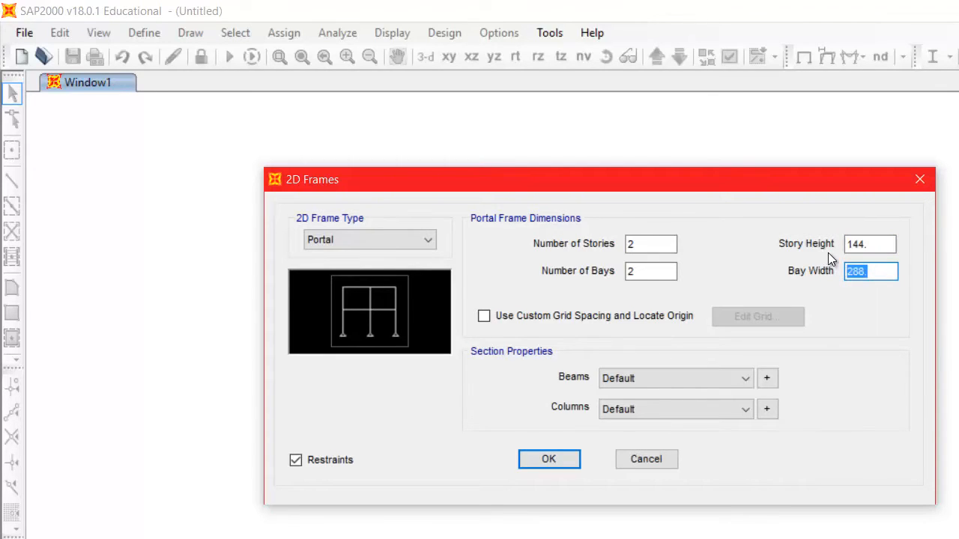
pyautogui.click(869, 244)
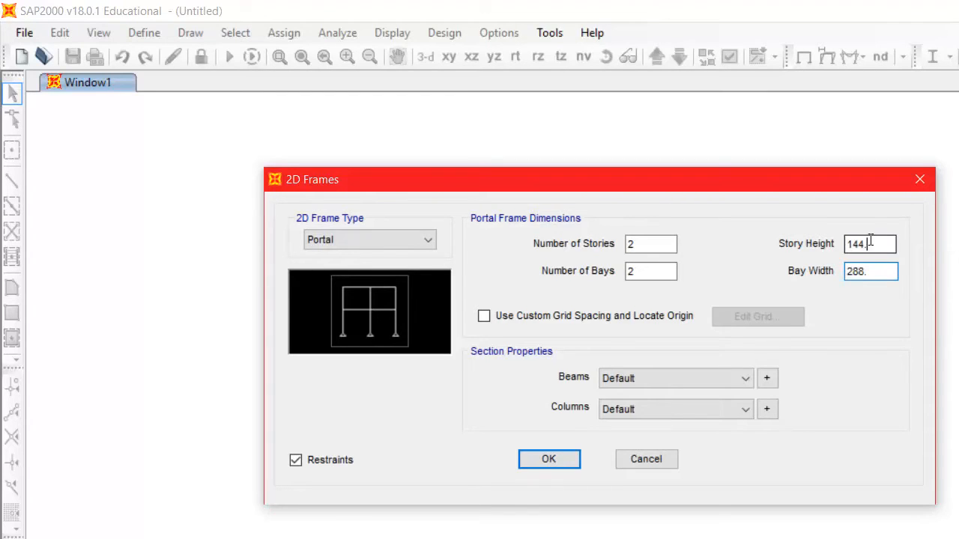
# Set the portal frame to 4 stories and 4 bays and generate it
pyautogui.doubleClick(663, 249)
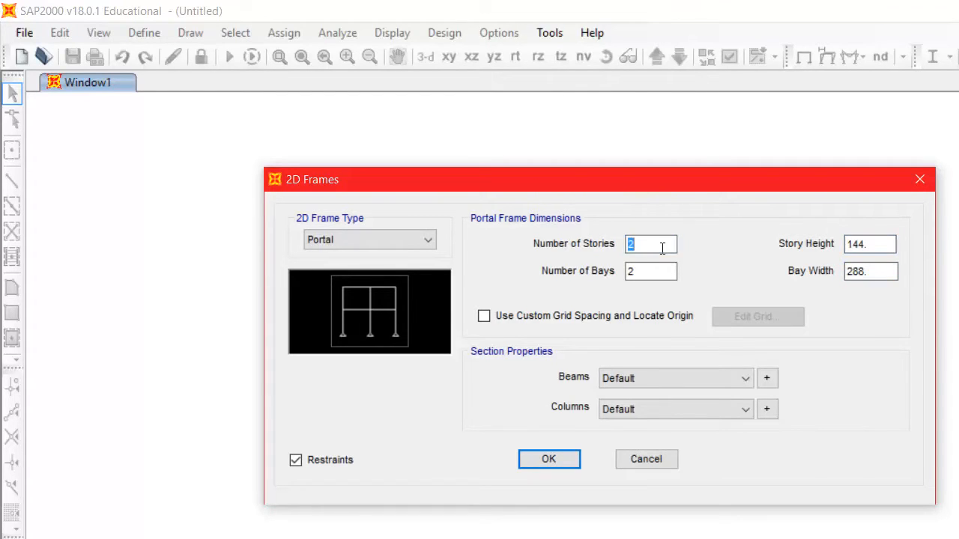
pyautogui.write('4')
pyautogui.click(659, 270)
pyautogui.doubleClick(657, 270)
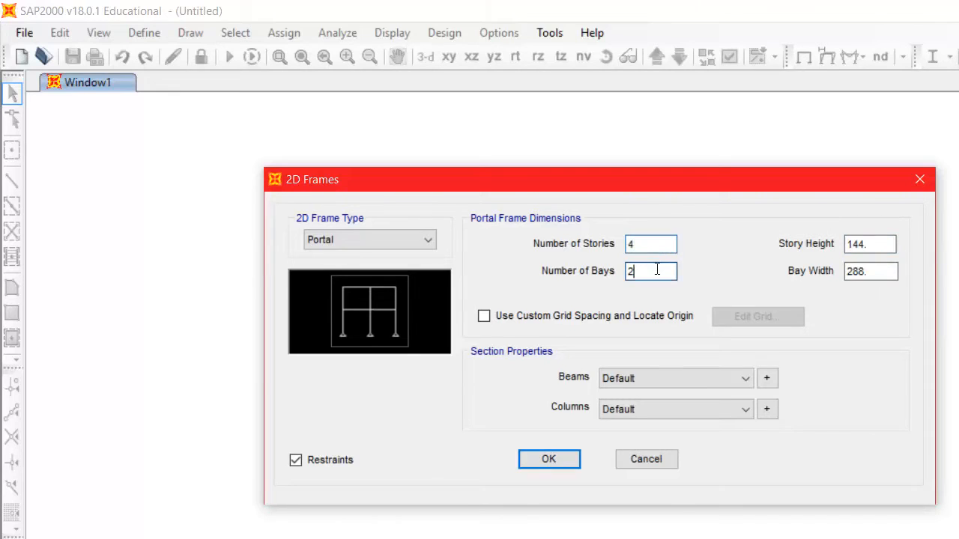
pyautogui.write('3')
pyautogui.moveTo(656, 270); pyautogui.dragTo(611, 265)
pyautogui.click(556, 456)
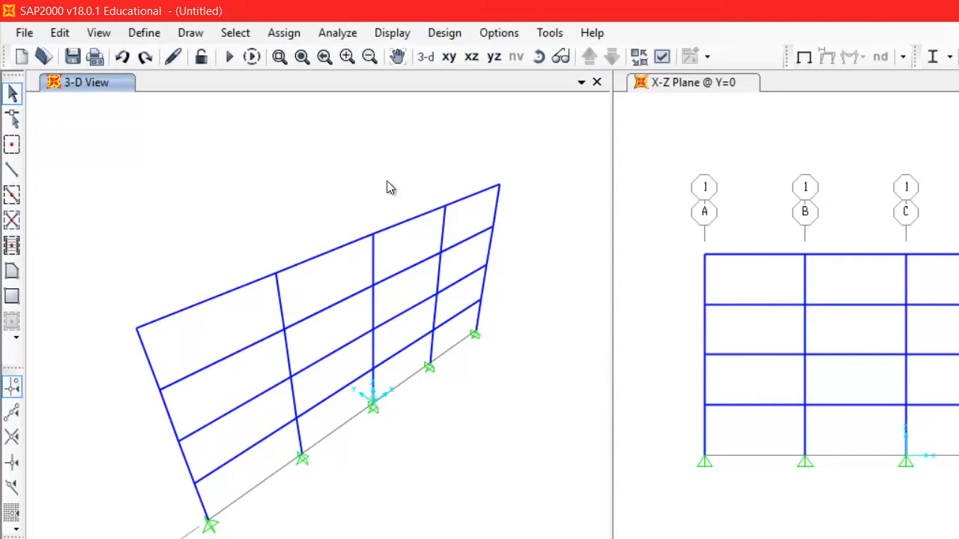
# Switch the 3-D view's object coloring to Color Printer
pyautogui.click(662, 56)
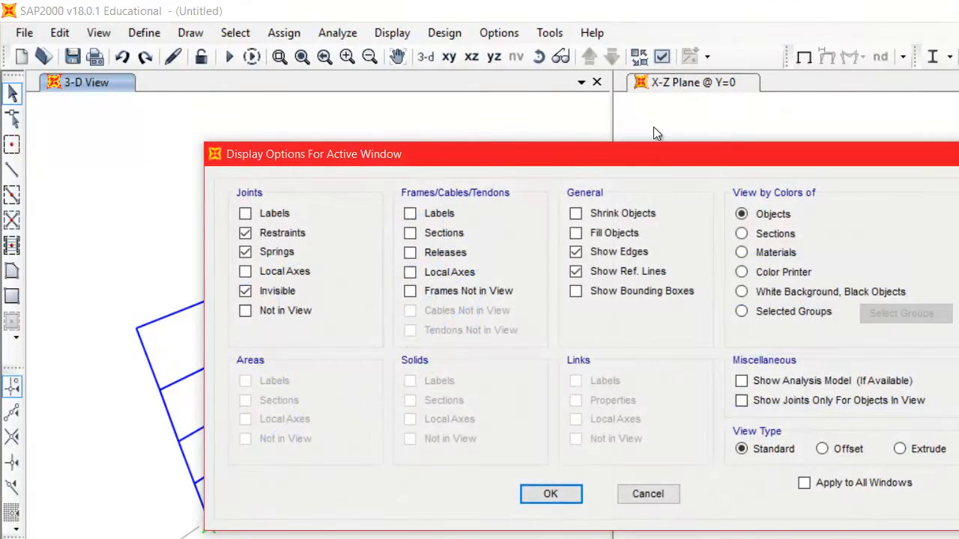
pyautogui.click(787, 296)
pyautogui.click(779, 275)
pyautogui.click(551, 494)
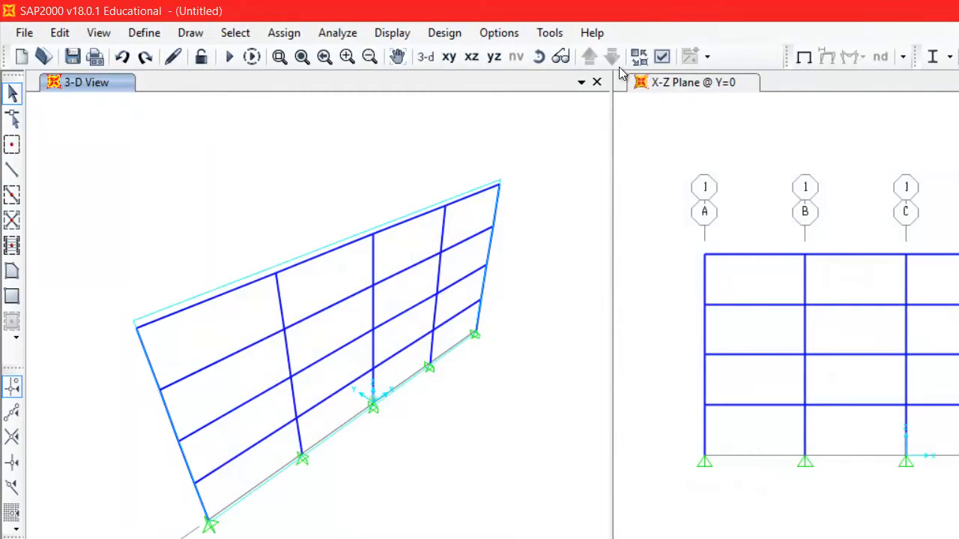
# Set the 3-D view back to coloring by Objects
pyautogui.click(661, 56)
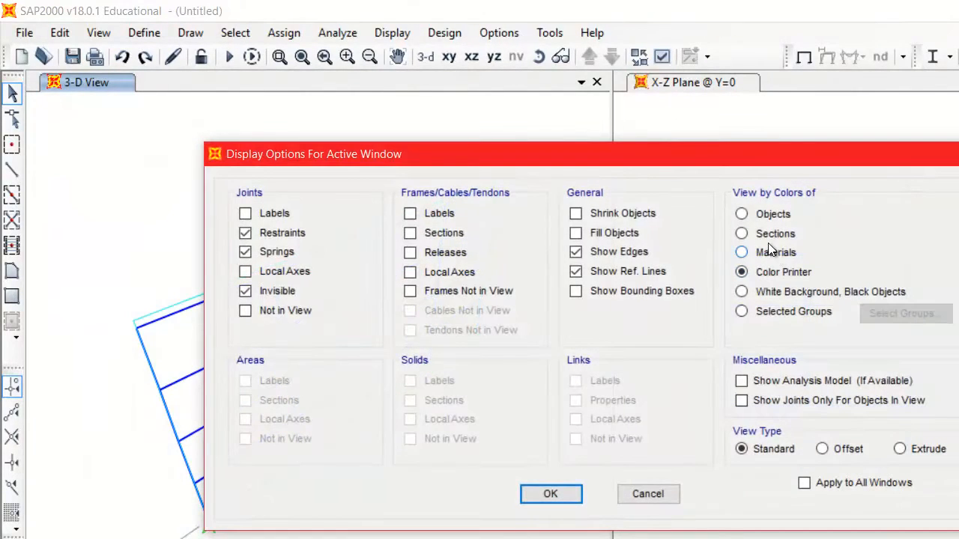
pyautogui.click(805, 309)
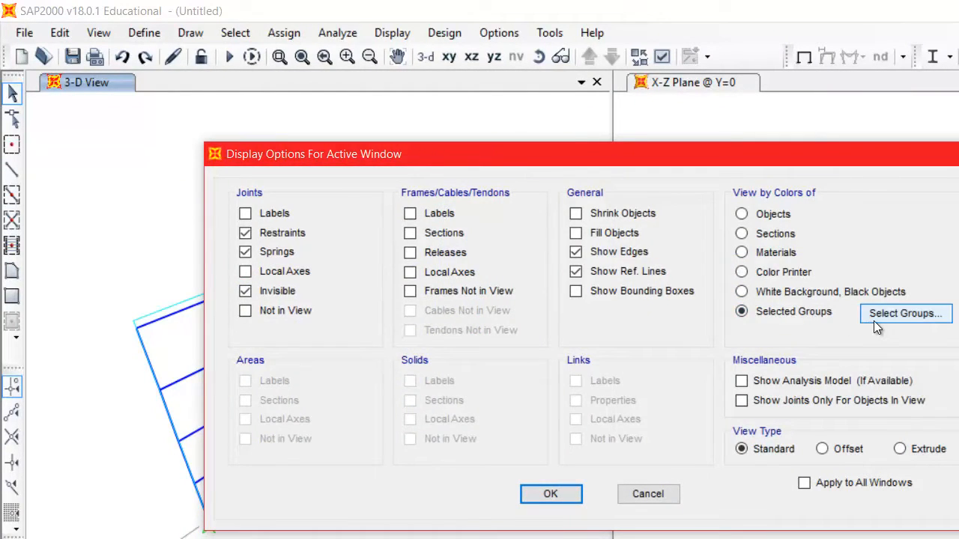
pyautogui.click(873, 321)
pyautogui.click(742, 347)
pyautogui.click(756, 213)
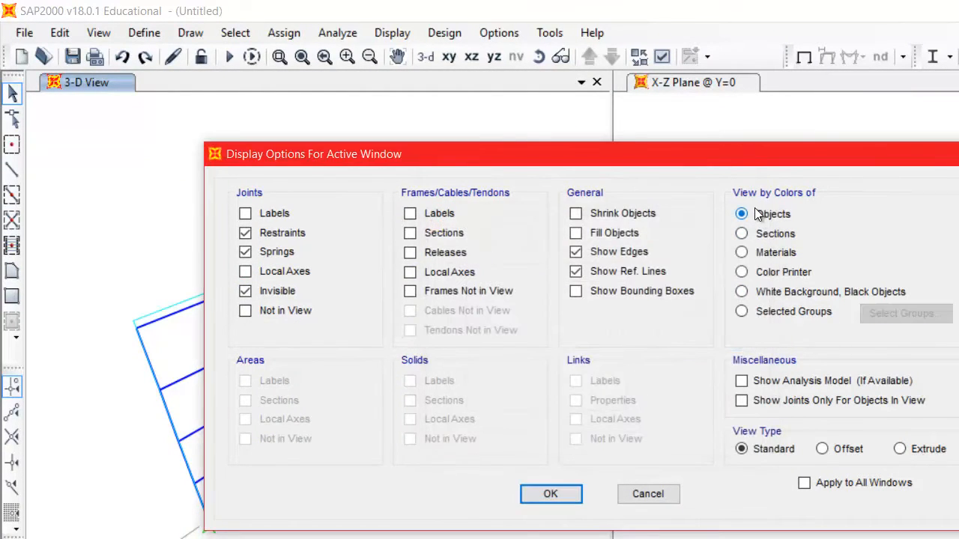
pyautogui.click(554, 495)
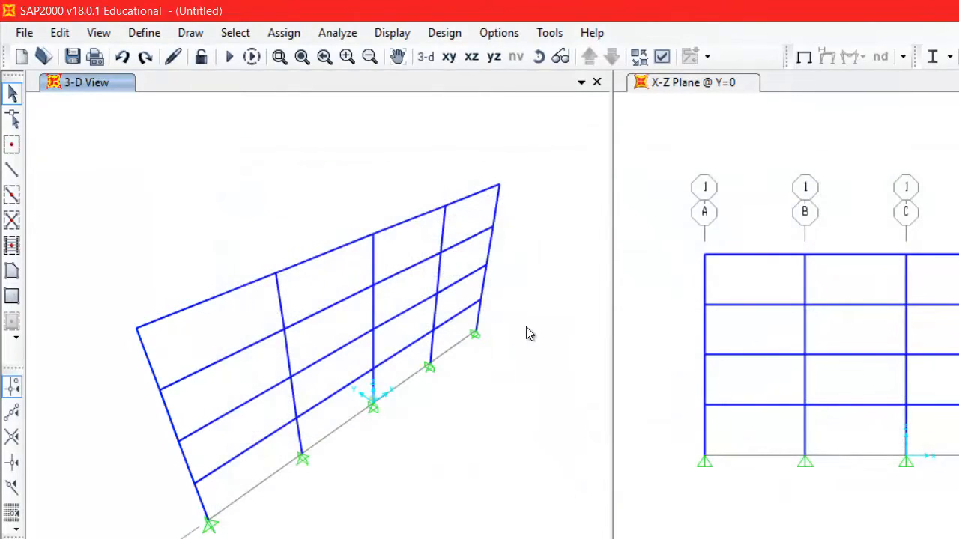
# Close the 3-D view so only the X-Z plane elevation remains
pyautogui.click(597, 83)
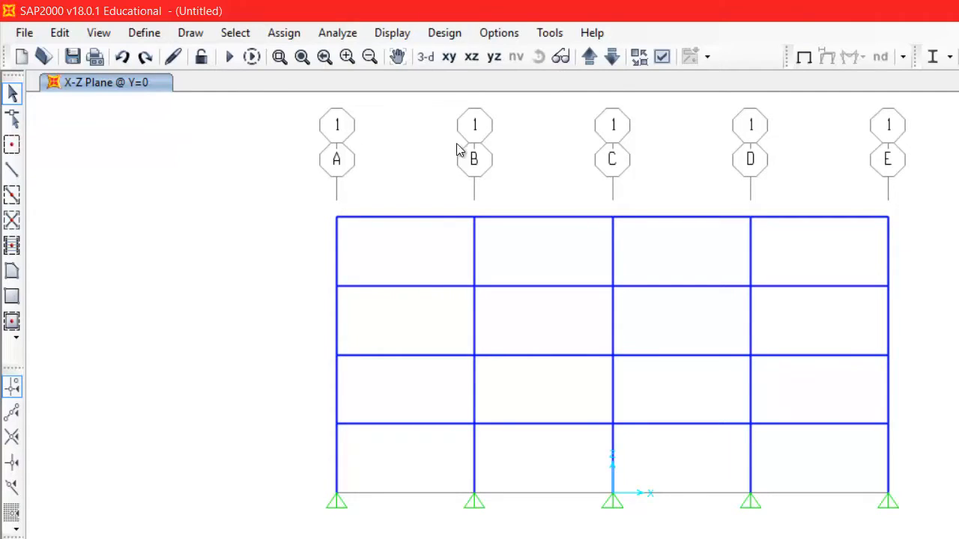
pyautogui.moveTo(398, 318); pyautogui.dragTo(294, 331)
pyautogui.click(336, 317)
# Assign fixed restraints, with all translations and rotations restrained, to the base joints on grid lines A to D
pyautogui.moveTo(288, 463); pyautogui.dragTo(808, 538)
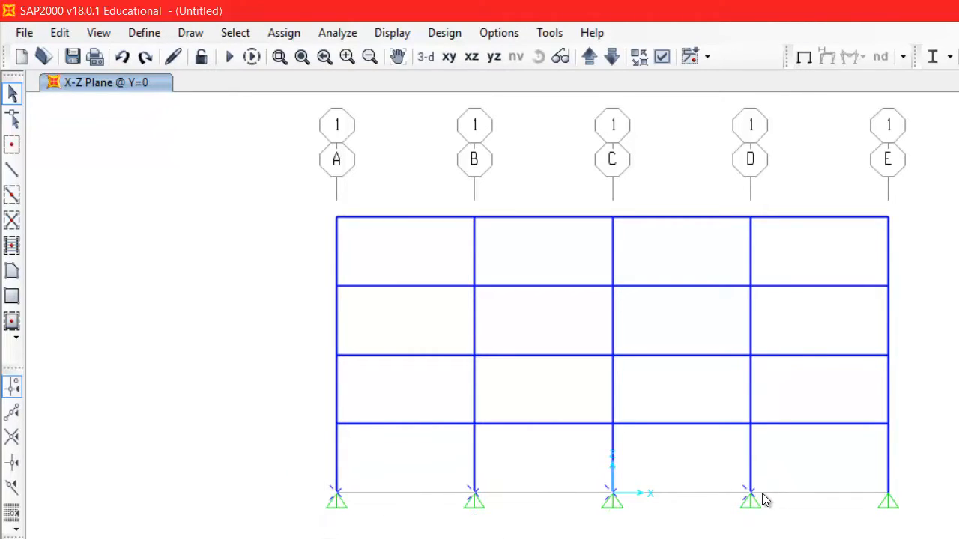
pyautogui.click(289, 39)
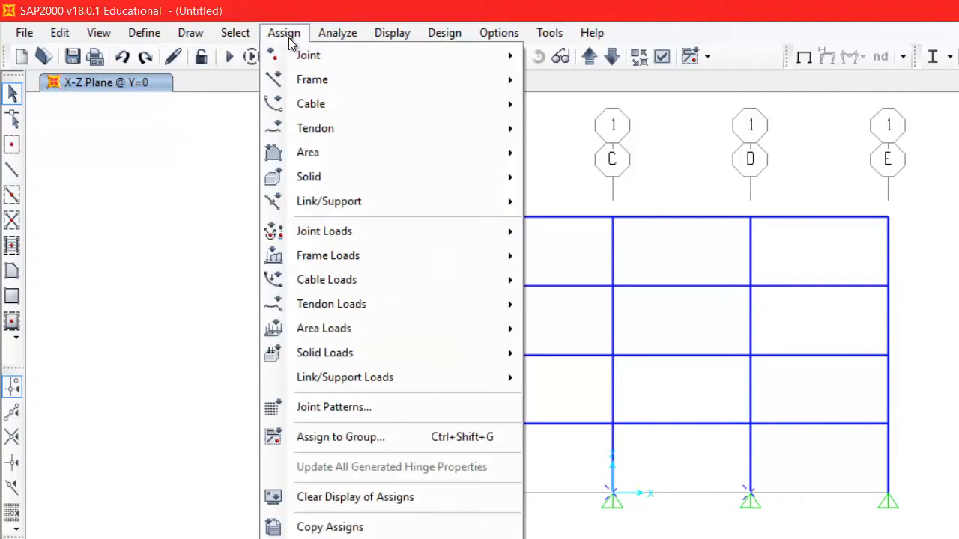
pyautogui.moveTo(307, 55)
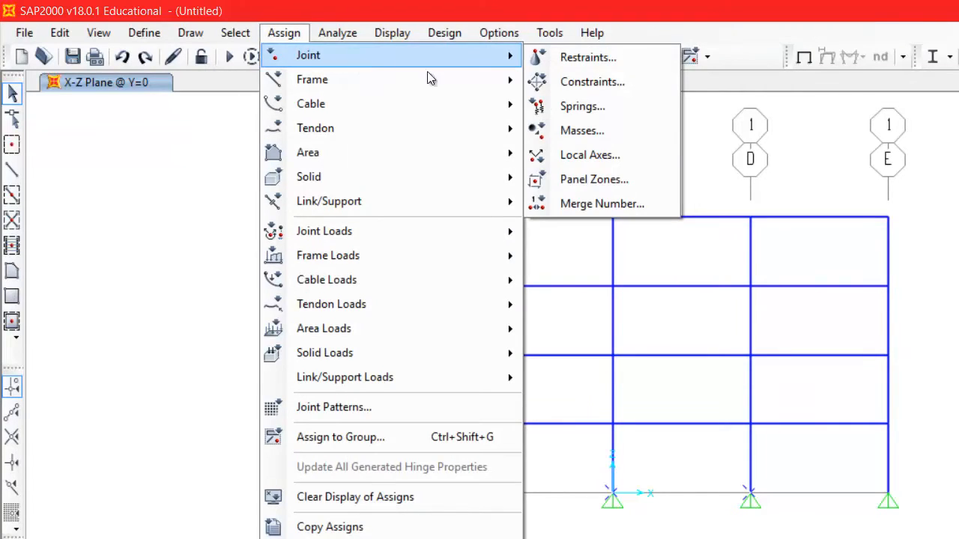
pyautogui.click(588, 58)
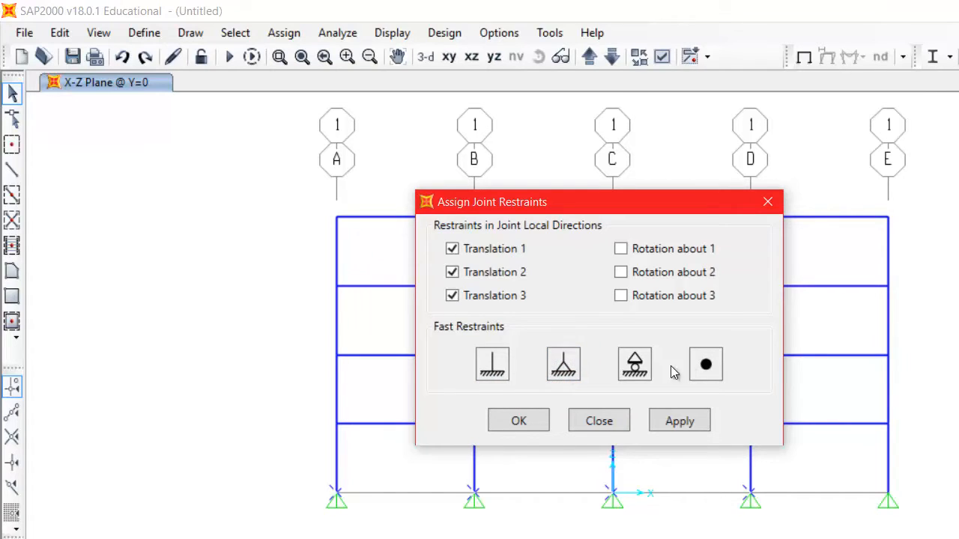
pyautogui.click(633, 373)
pyautogui.click(571, 382)
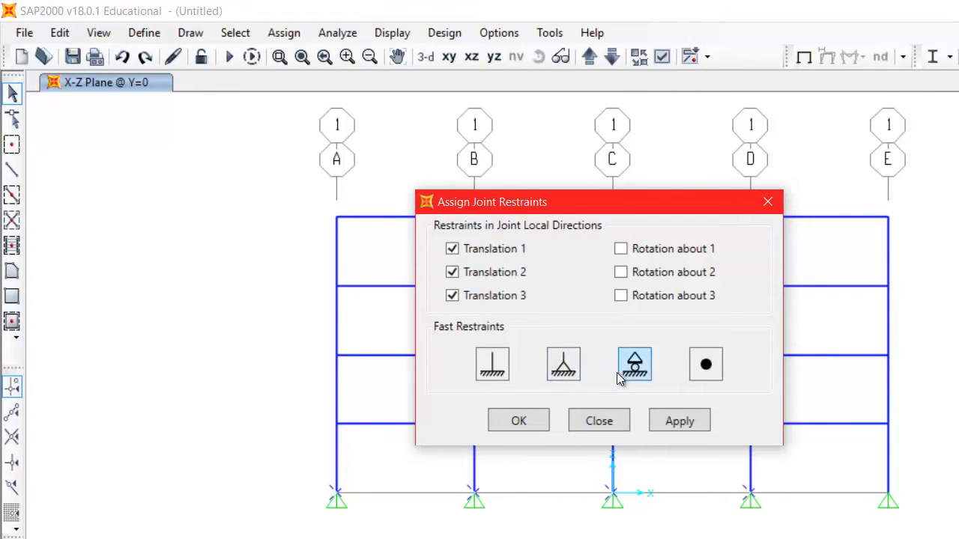
pyautogui.click(637, 374)
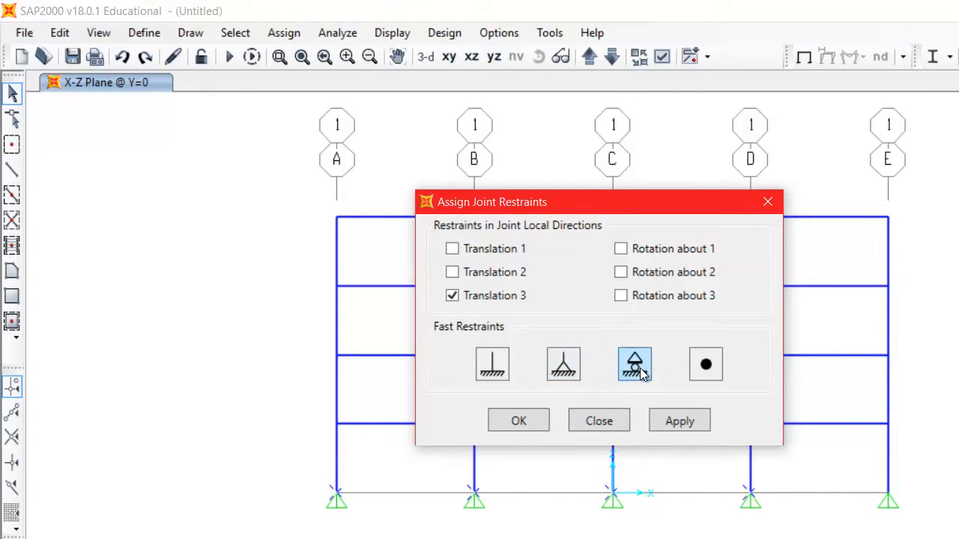
pyautogui.click(492, 367)
pyautogui.click(697, 366)
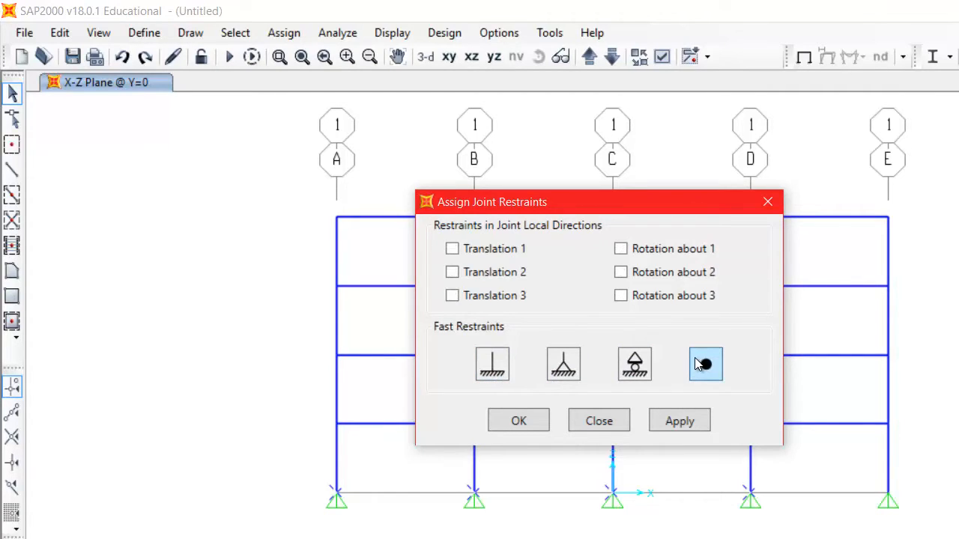
pyautogui.click(492, 370)
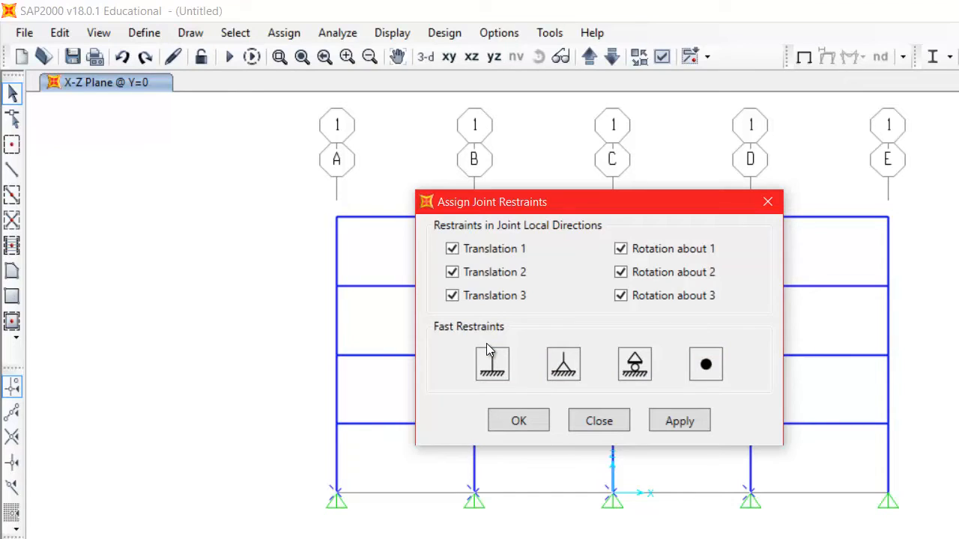
pyautogui.click(540, 421)
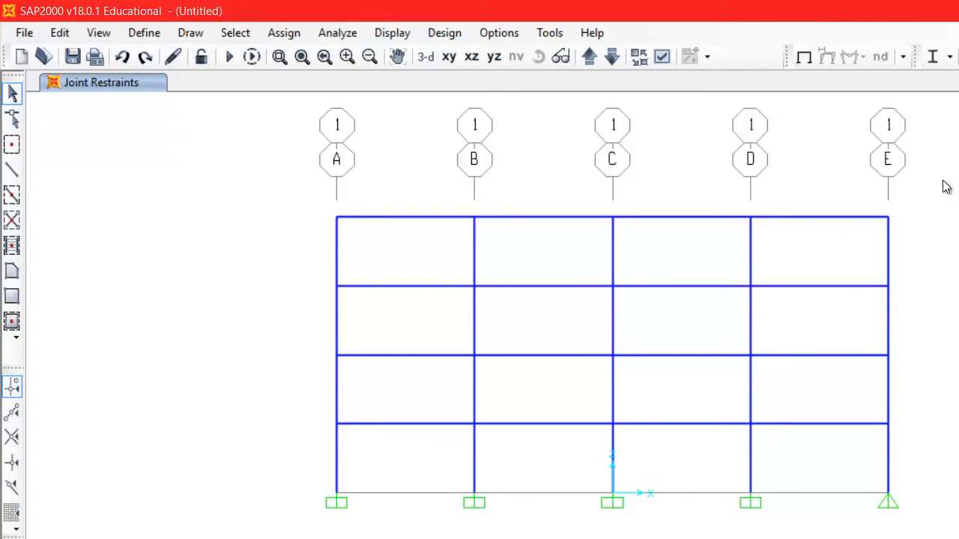
# Select the beams between grid lines D and E and the grid line E columns, and mark Moment 22 and Moment 33 as released at both ends
pyautogui.moveTo(951, 197); pyautogui.dragTo(821, 462)
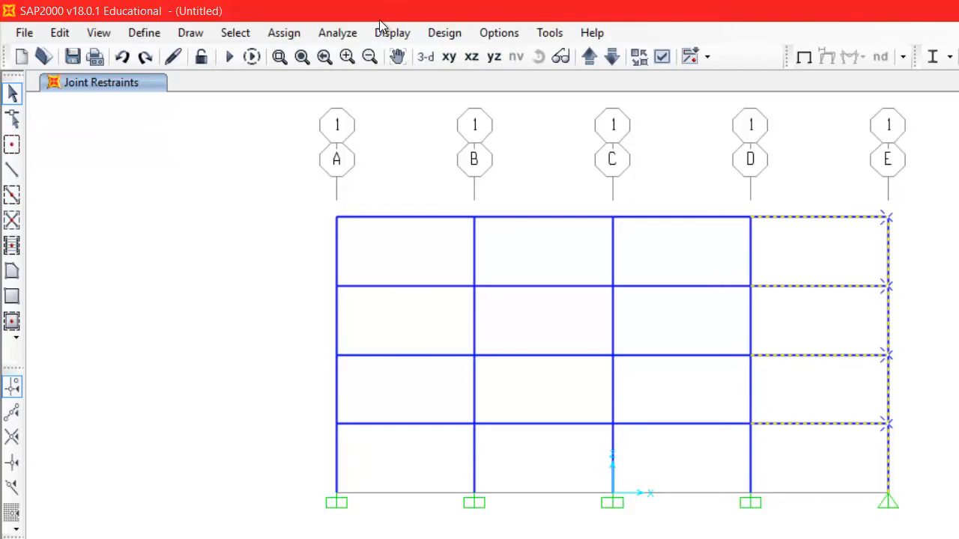
pyautogui.click(290, 34)
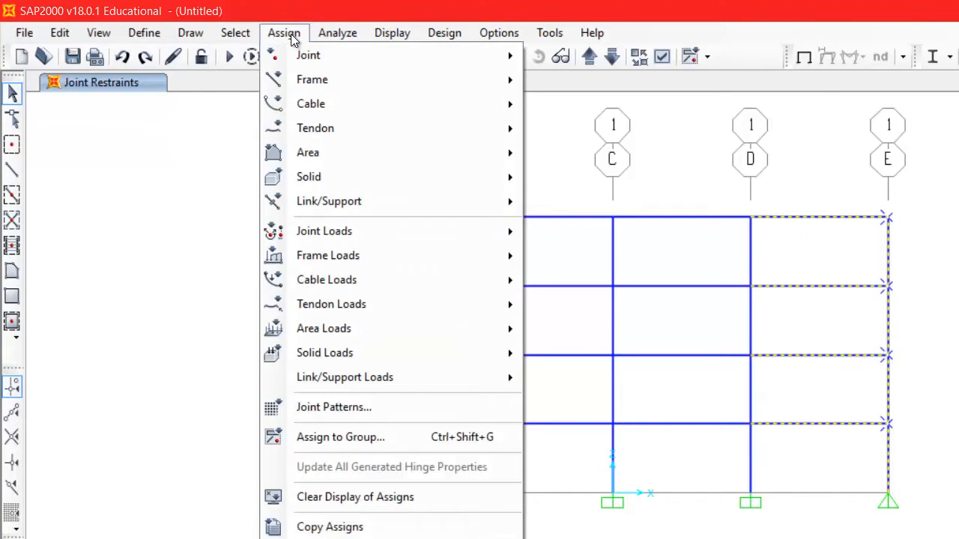
pyautogui.moveTo(328, 87)
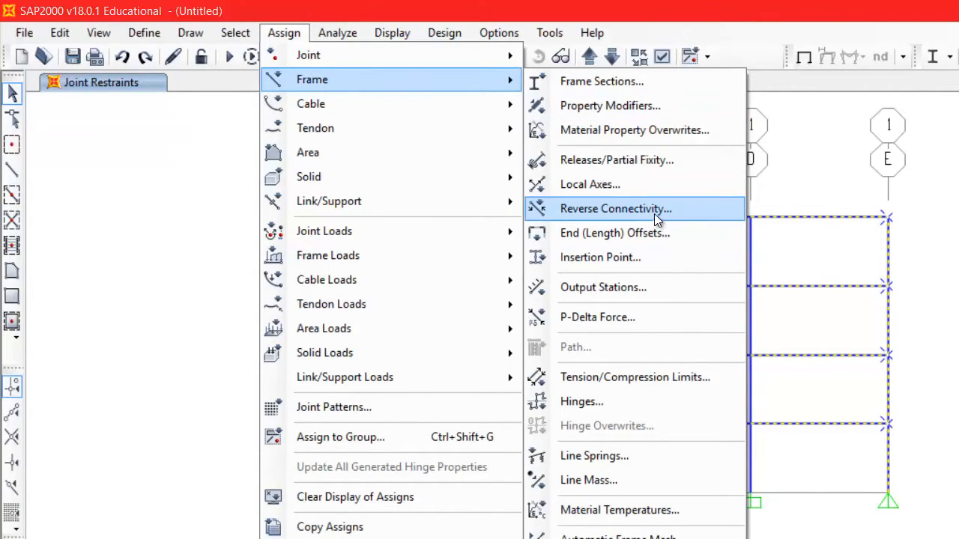
pyautogui.click(636, 161)
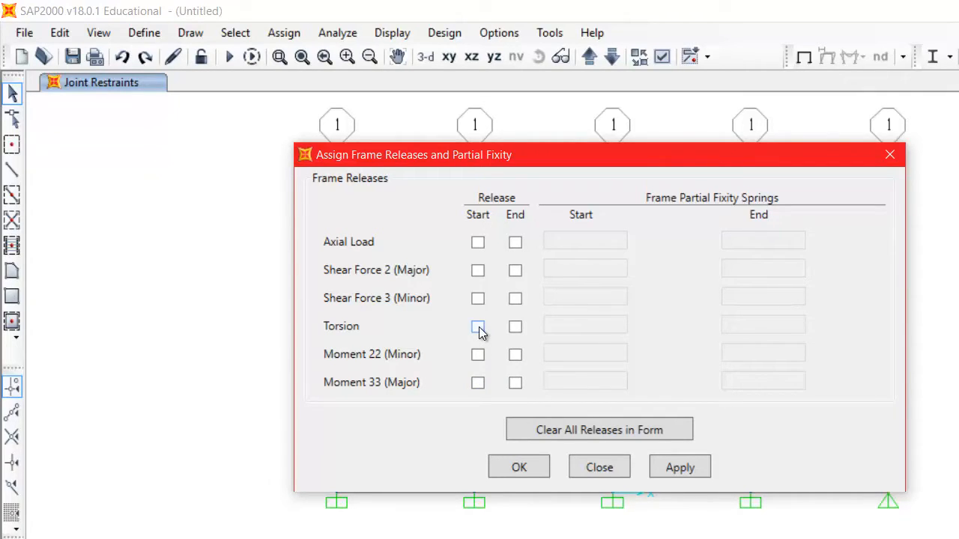
pyautogui.click(478, 384)
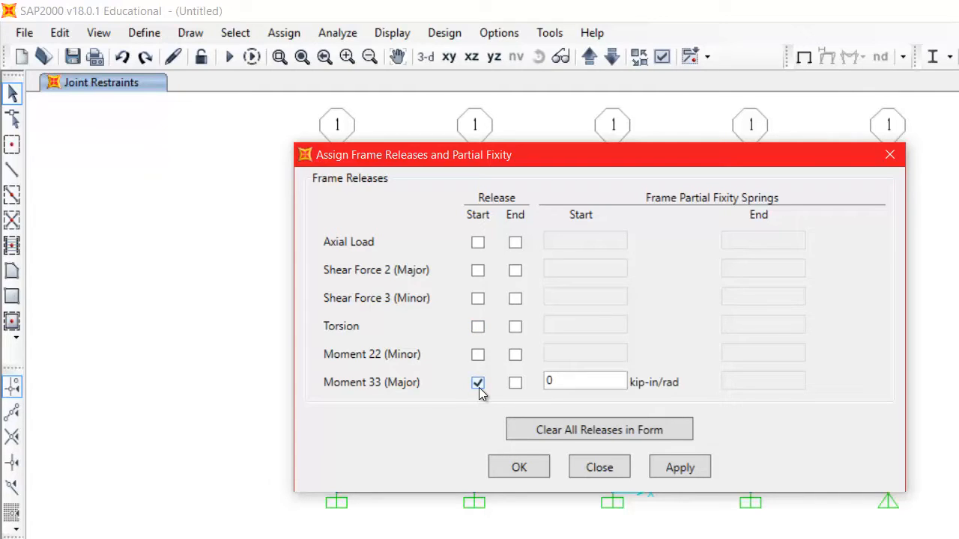
pyautogui.click(478, 355)
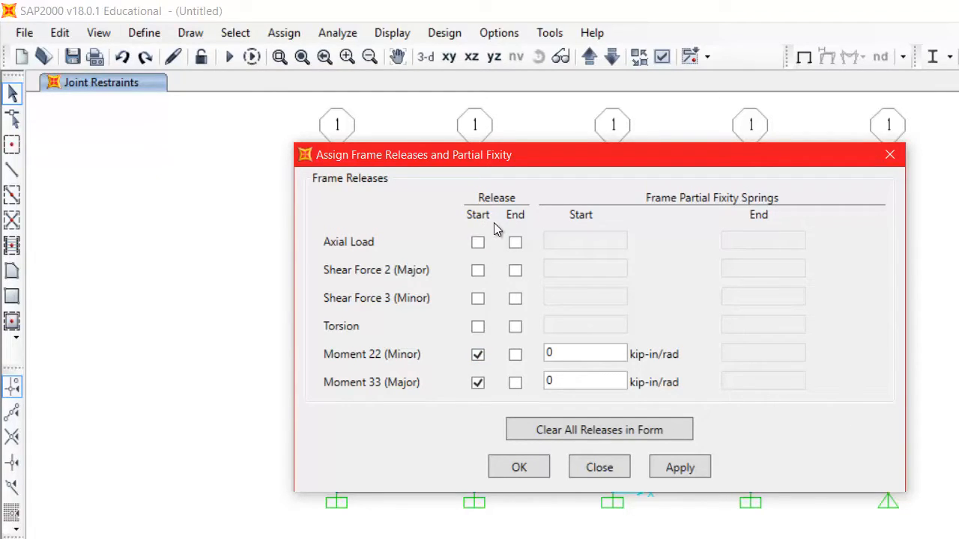
pyautogui.click(515, 383)
pyautogui.click(515, 355)
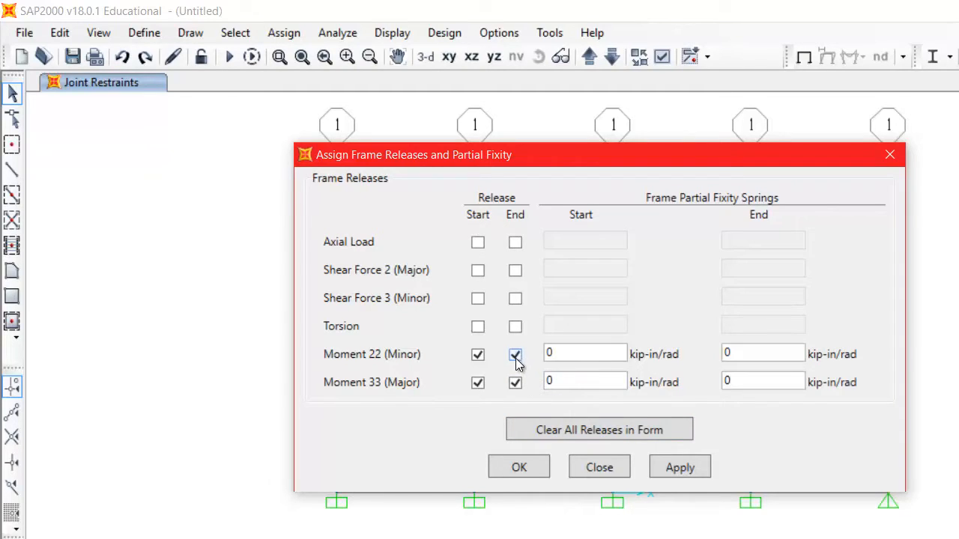
# Try to release Torsion at both the start and the end of the selected frame members as well
pyautogui.click(479, 329)
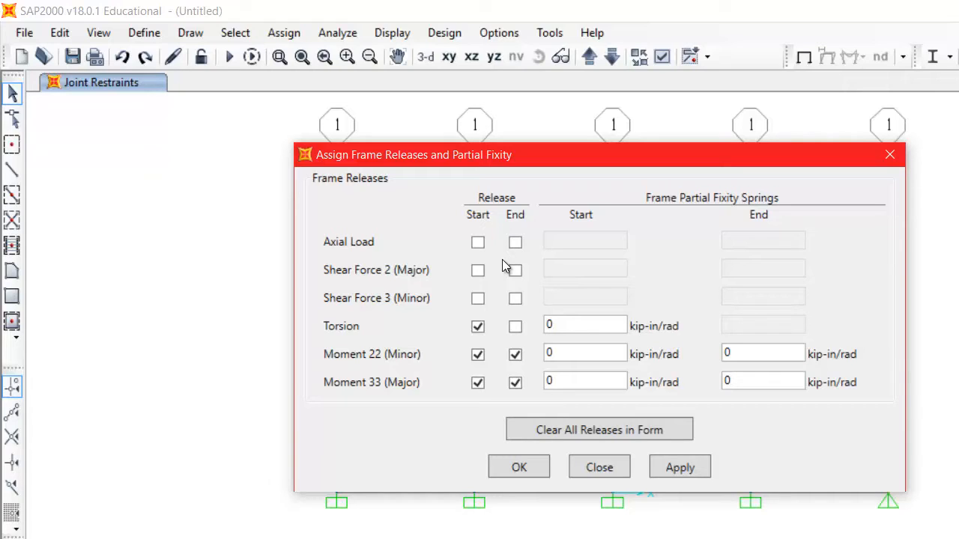
pyautogui.click(515, 333)
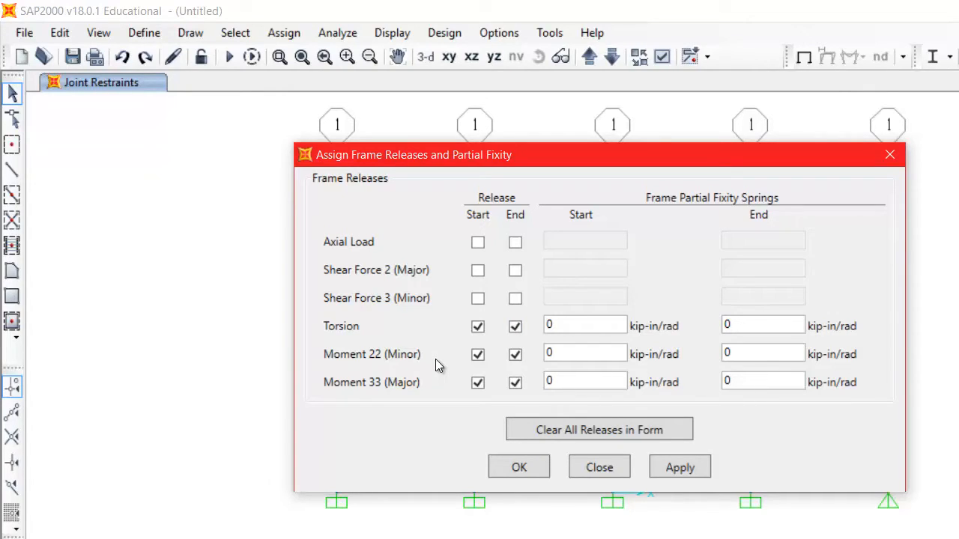
pyautogui.click(519, 468)
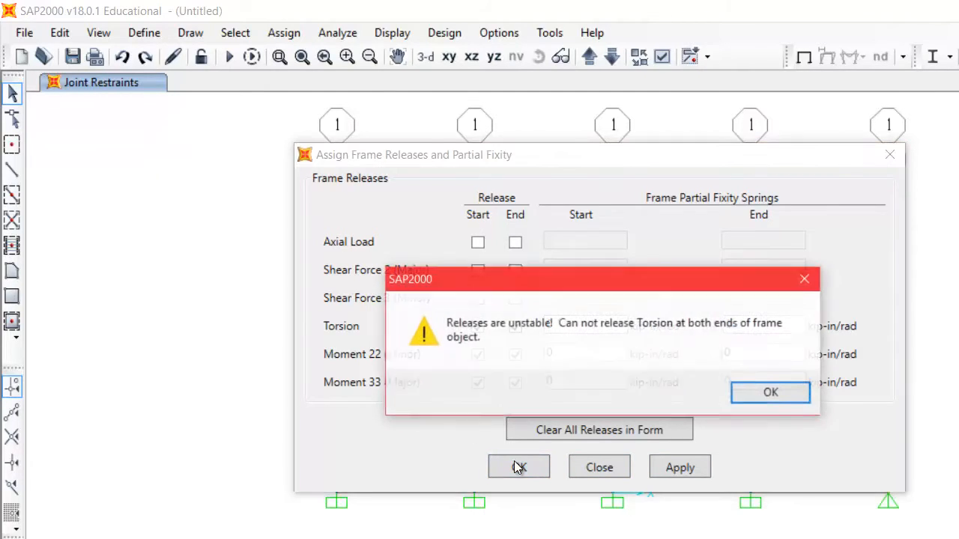
pyautogui.click(751, 396)
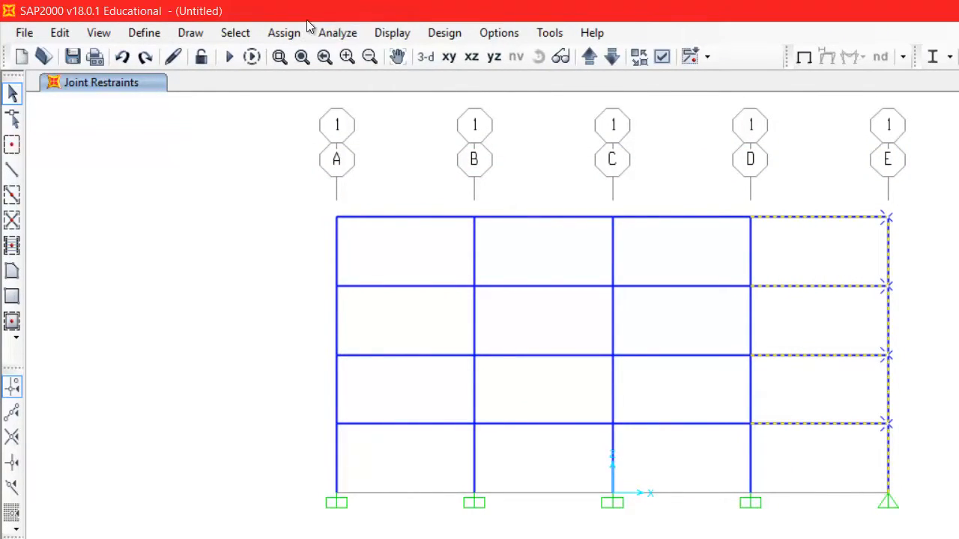
# Assign the selected members' frame releases with Torsion released only at the start and Moments 22 and 33 released at both ends
pyautogui.click(280, 31)
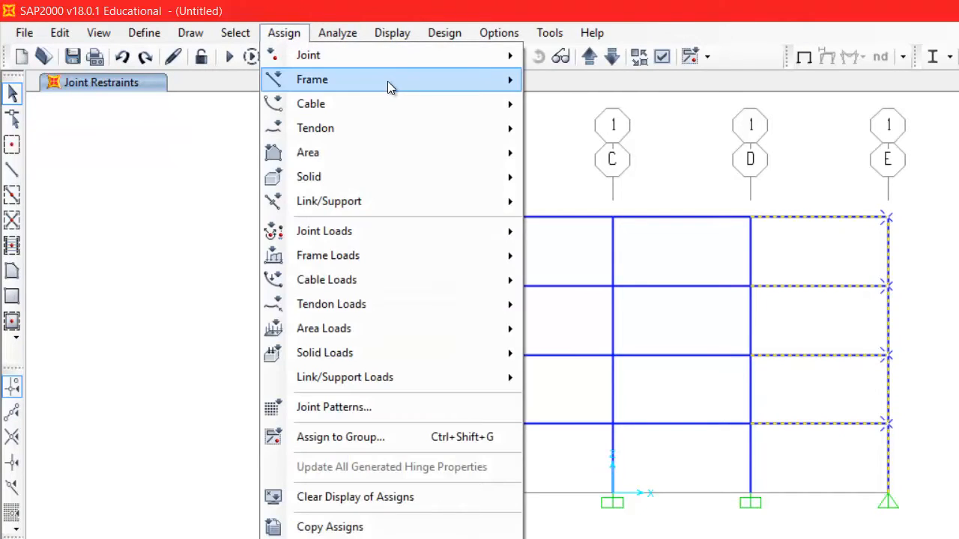
pyautogui.moveTo(387, 80)
pyautogui.click(588, 159)
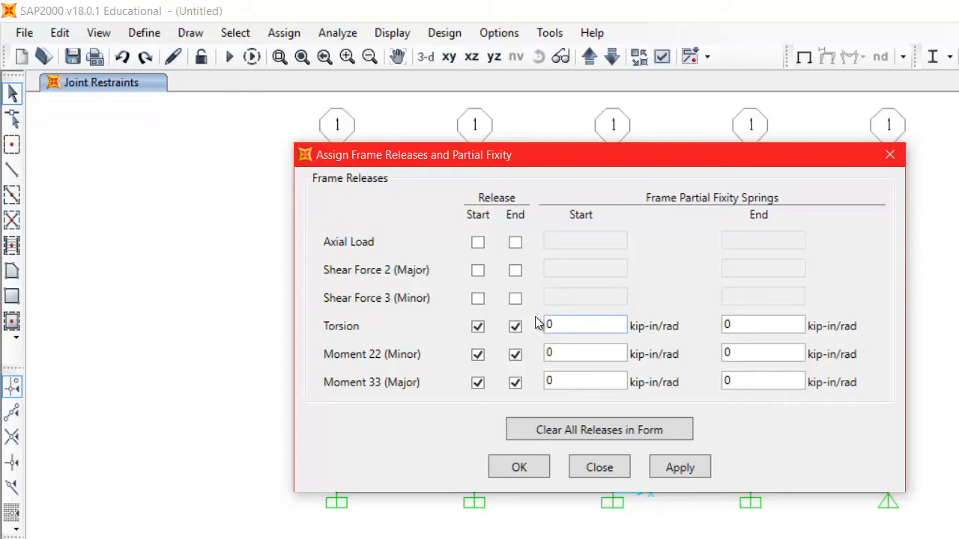
pyautogui.click(515, 327)
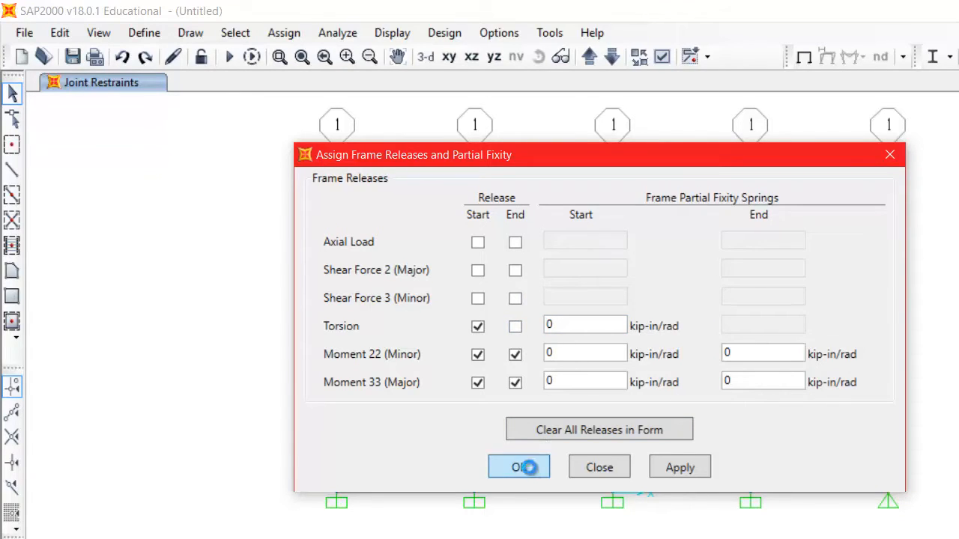
pyautogui.click(519, 468)
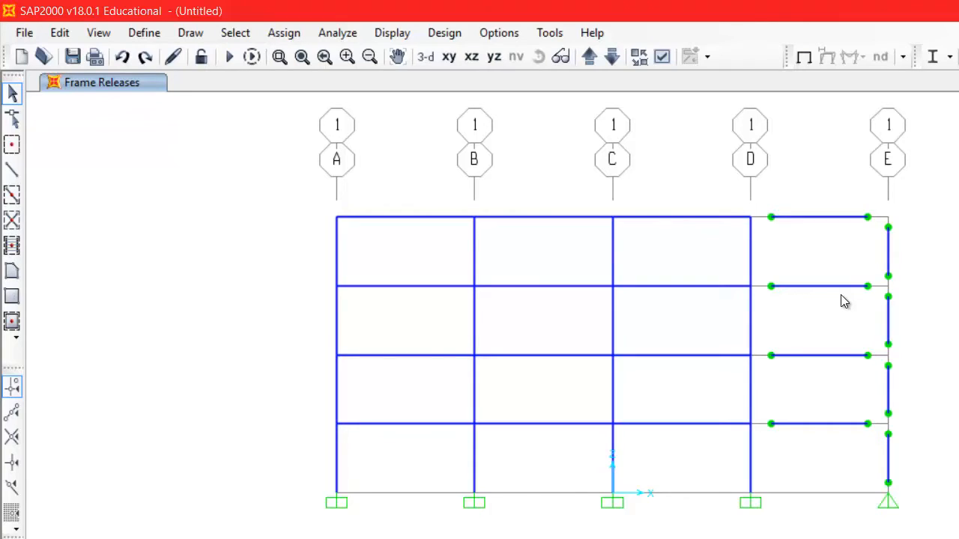
# Start importing a new frame section property of type Steel with the I/Wide Flange shape
pyautogui.click(154, 36)
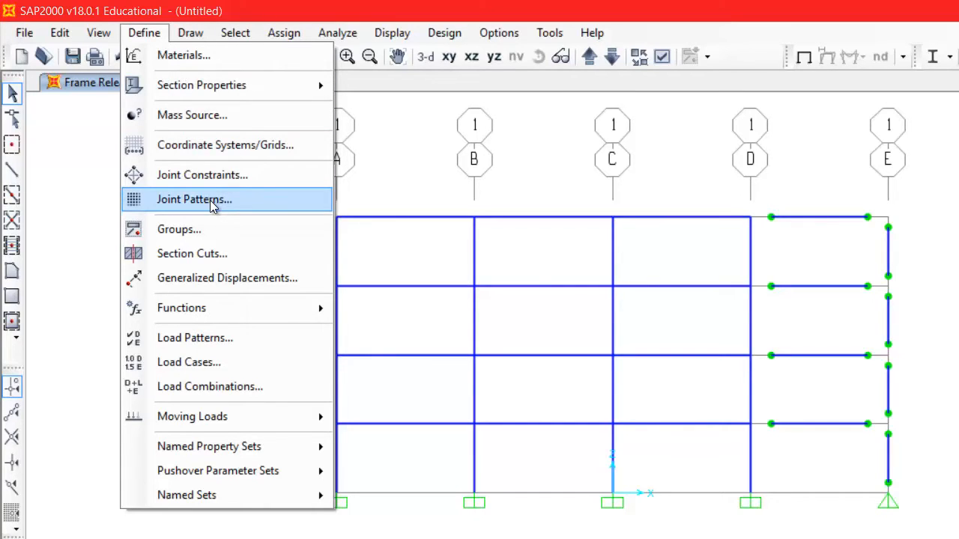
pyautogui.moveTo(240, 88)
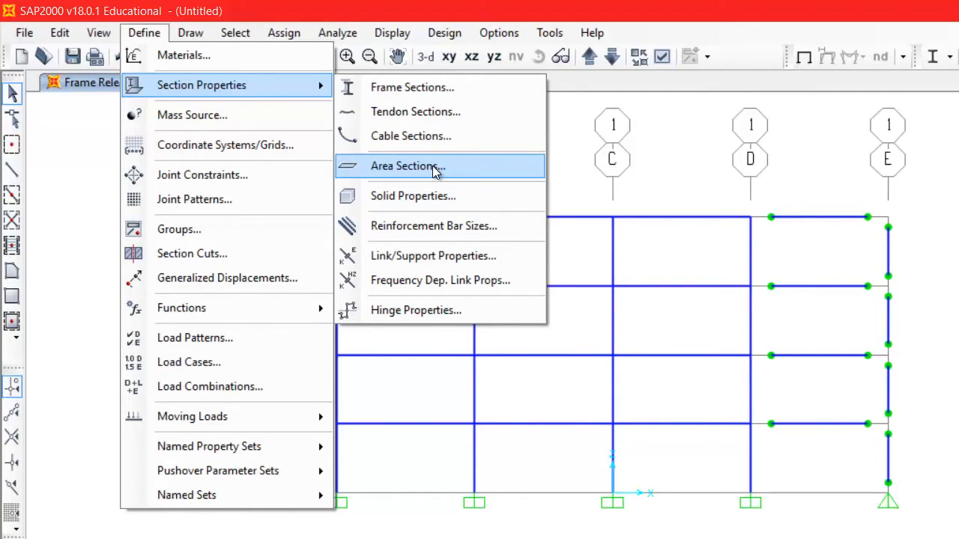
pyautogui.click(406, 97)
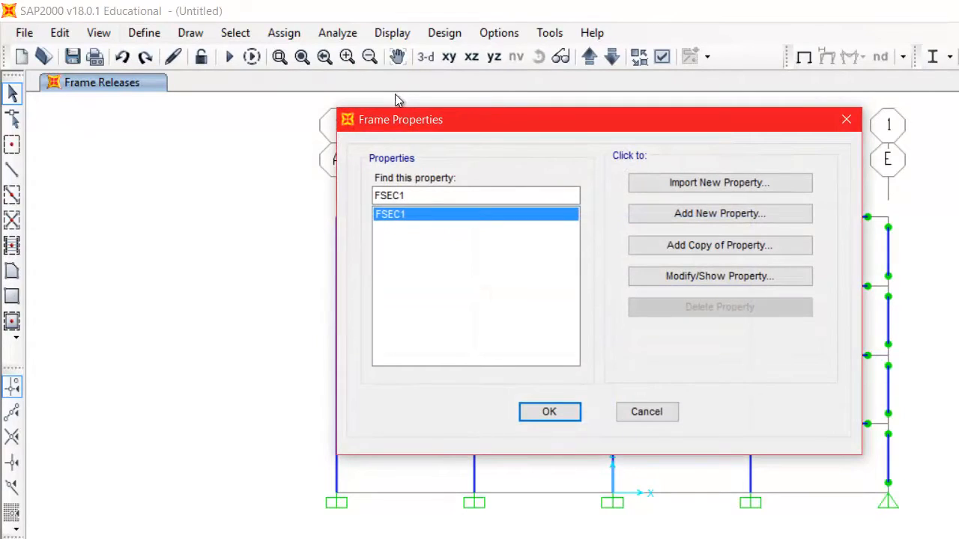
pyautogui.click(701, 184)
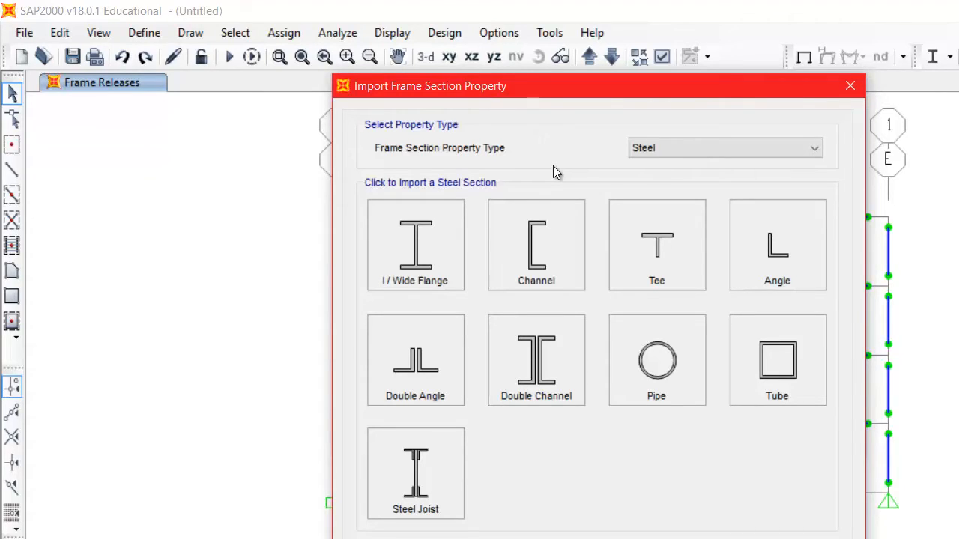
pyautogui.click(657, 150)
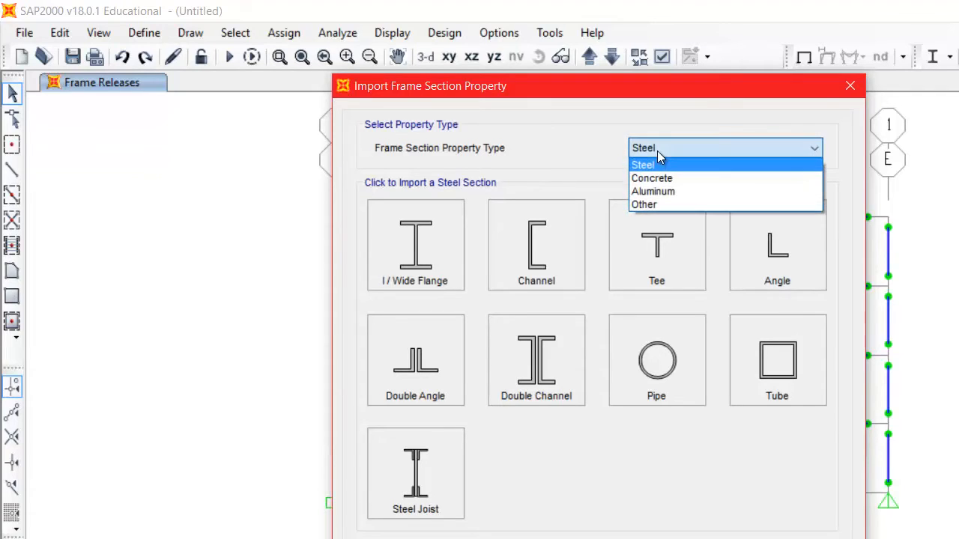
pyautogui.click(659, 149)
pyautogui.click(660, 149)
pyautogui.click(660, 149)
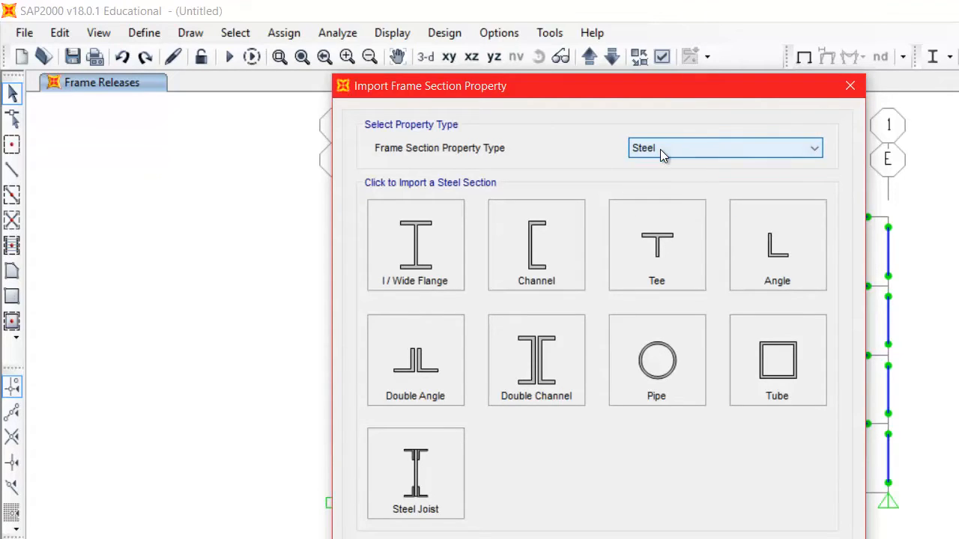
pyautogui.click(659, 149)
pyautogui.click(660, 149)
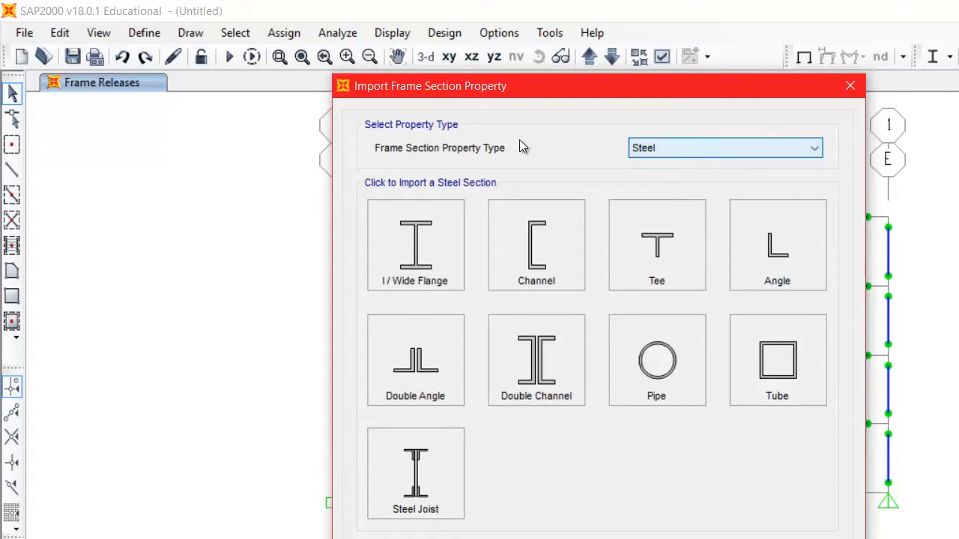
pyautogui.click(428, 274)
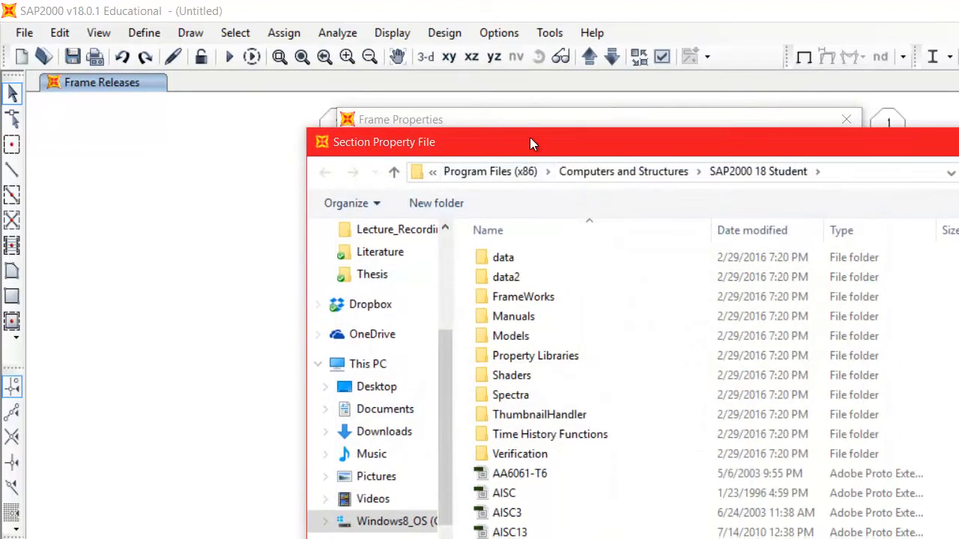
# Load the AISC14M section property file for the wide flange import
pyautogui.moveTo(530, 137); pyautogui.dragTo(405, 67)
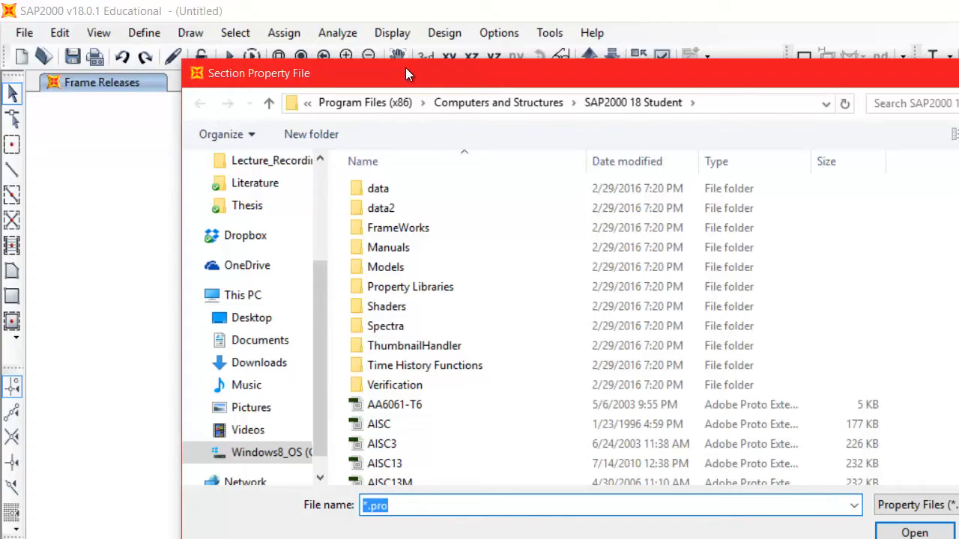
pyautogui.scroll(-2, 524, 449)
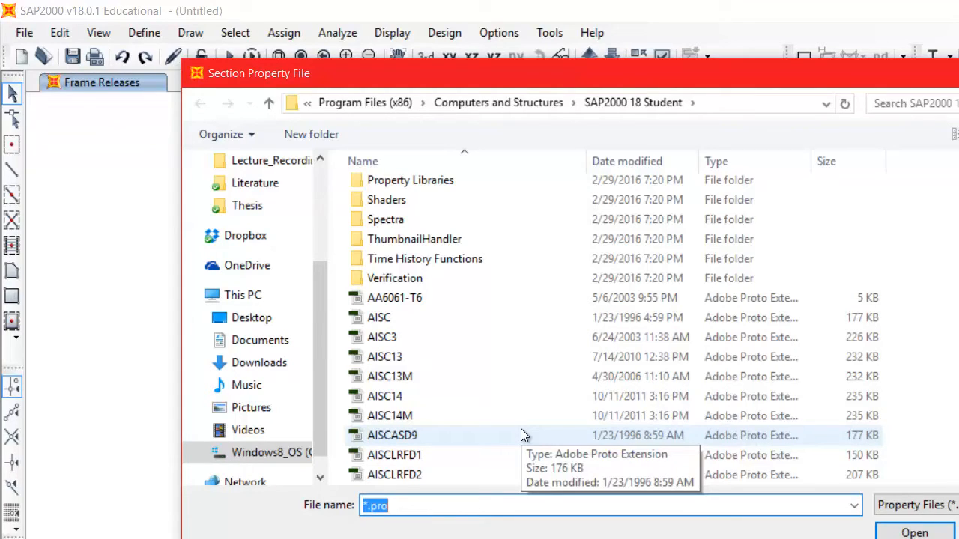
pyautogui.click(418, 415)
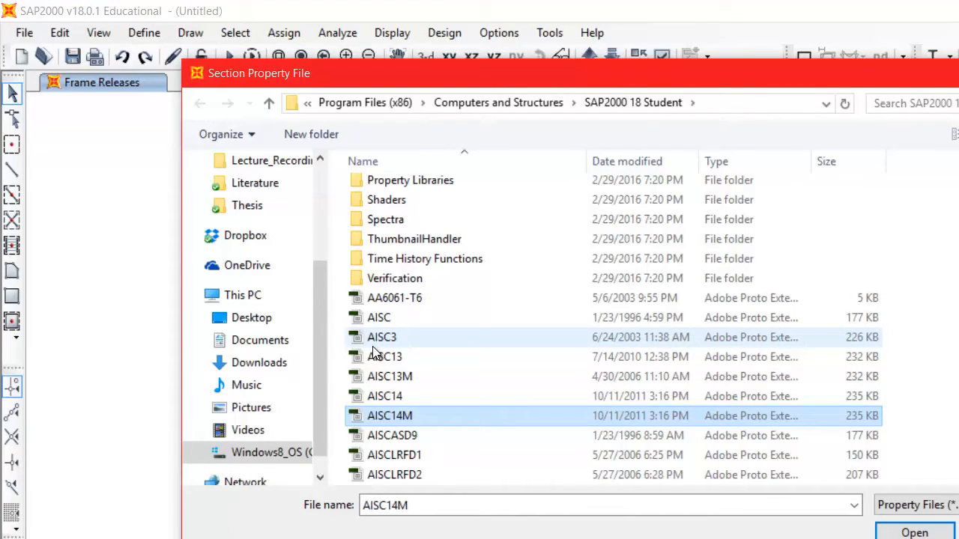
pyautogui.doubleClick(398, 416)
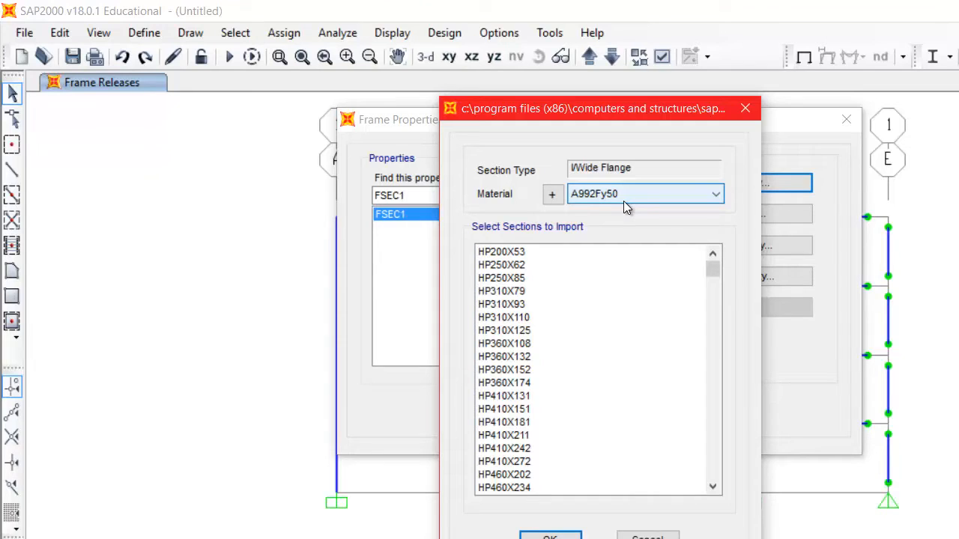
# Look through the I/Wide Flange sections in the AISC14M file from the HP to the W840 sizes, and cancel the import
pyautogui.scroll(-6, 575, 327)
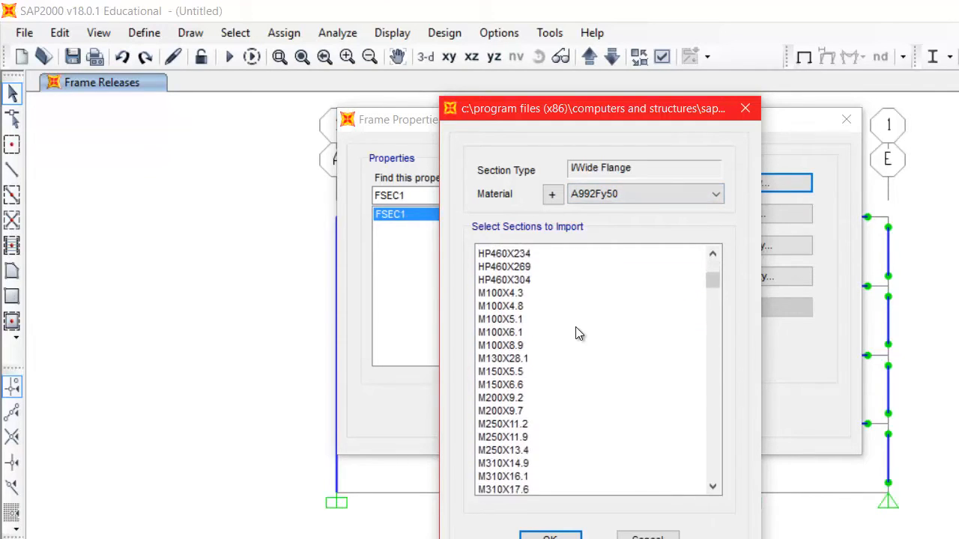
pyautogui.scroll(-15, 575, 328)
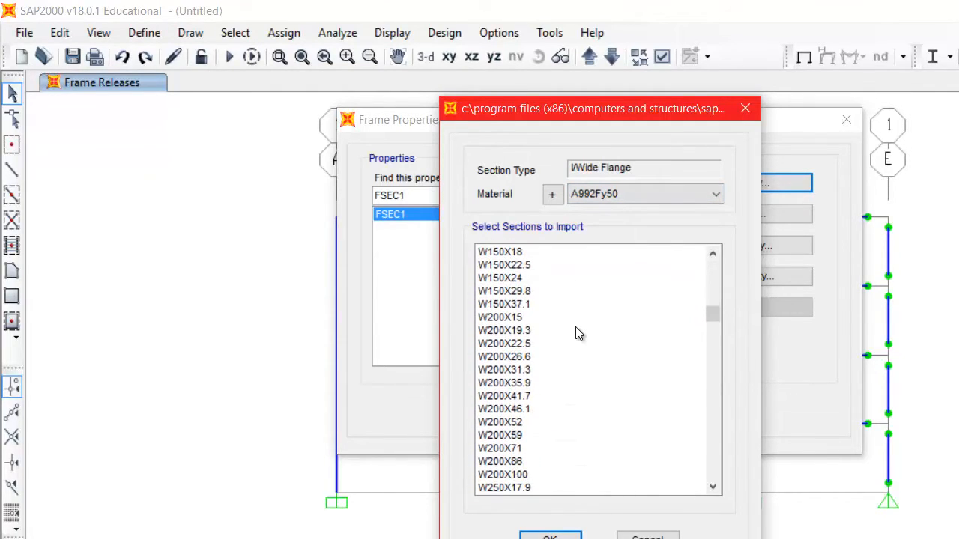
pyautogui.scroll(12, 575, 333)
pyautogui.scroll(-20, 576, 330)
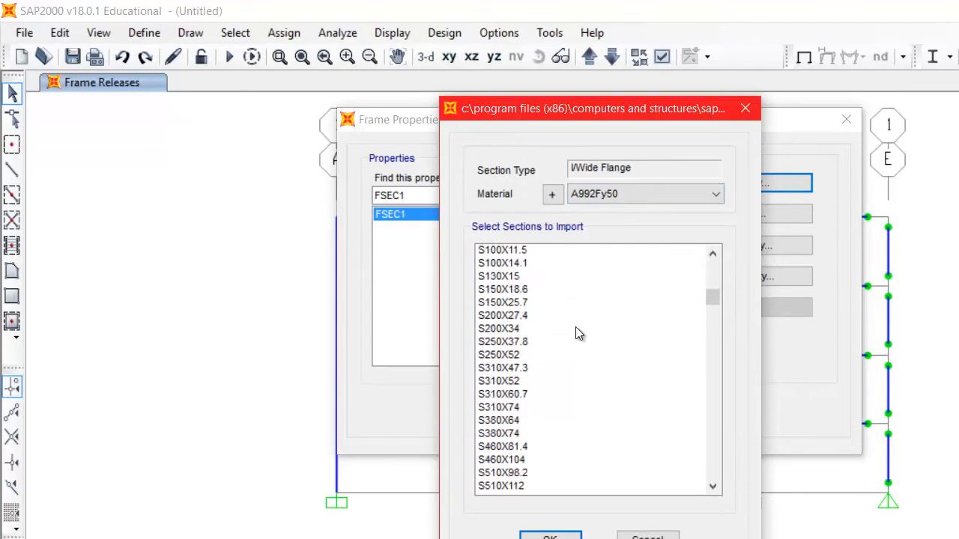
pyautogui.scroll(-20, 576, 329)
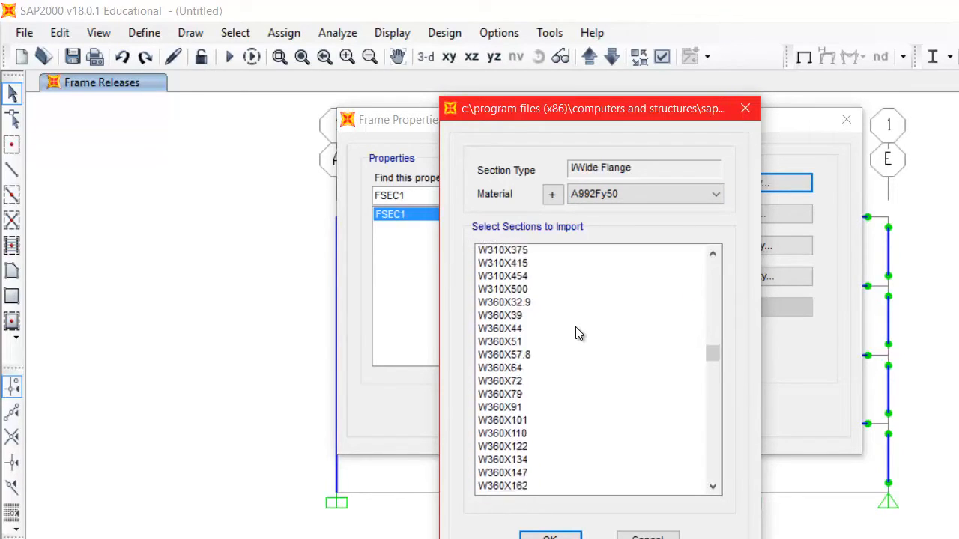
pyautogui.scroll(-18, 575, 334)
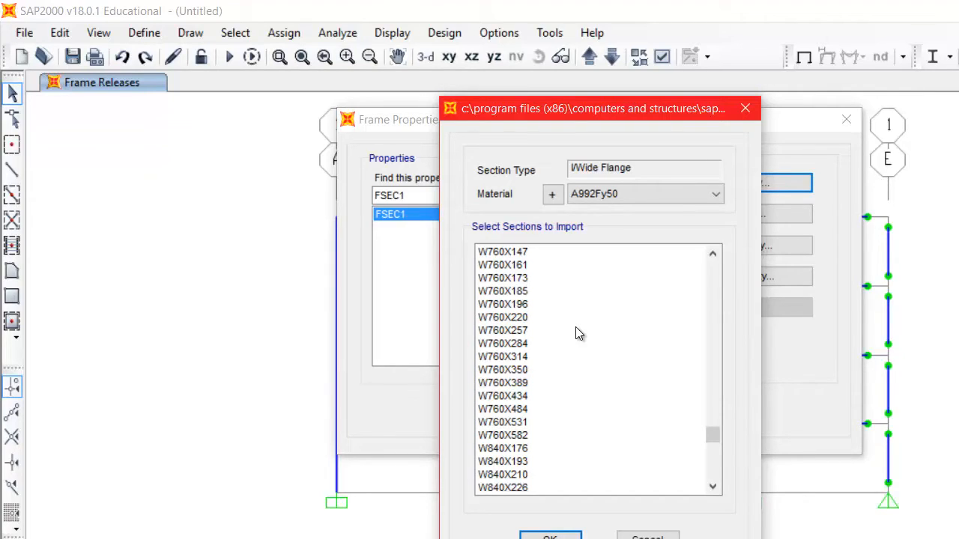
pyautogui.click(647, 536)
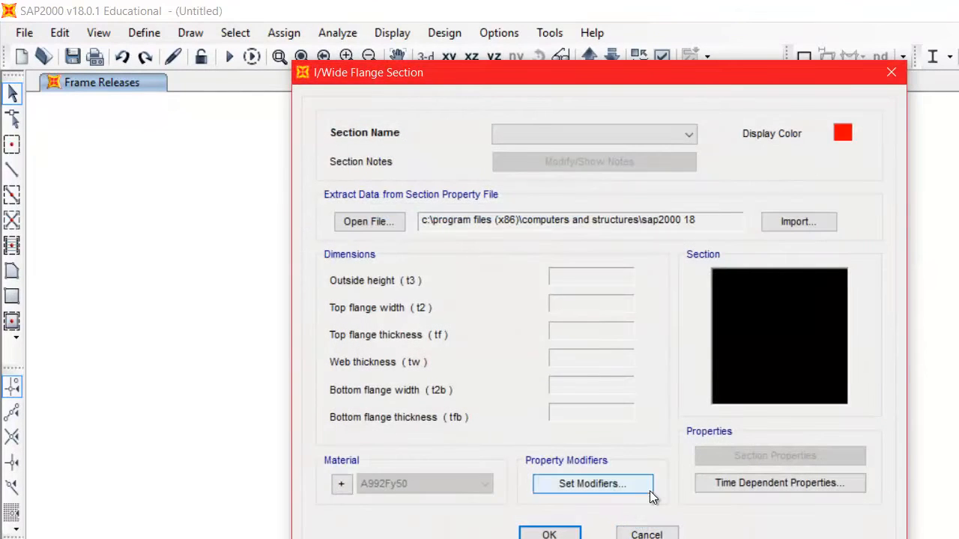
pyautogui.click(647, 535)
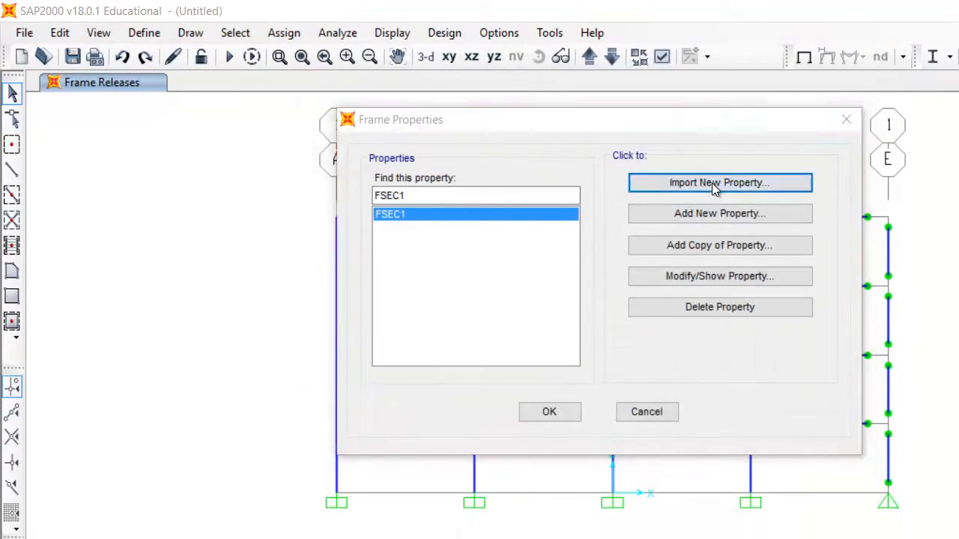
pyautogui.click(712, 182)
pyautogui.click(453, 215)
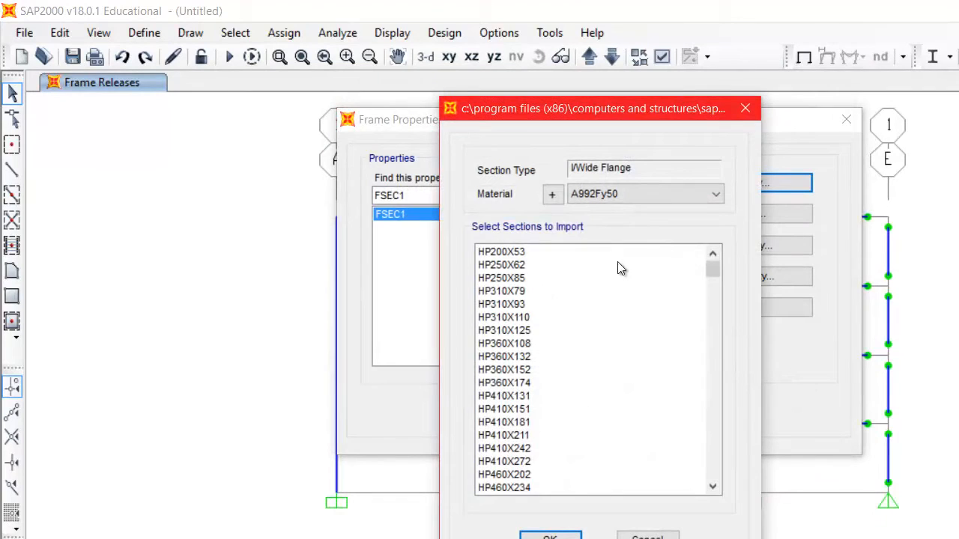
pyautogui.click(649, 537)
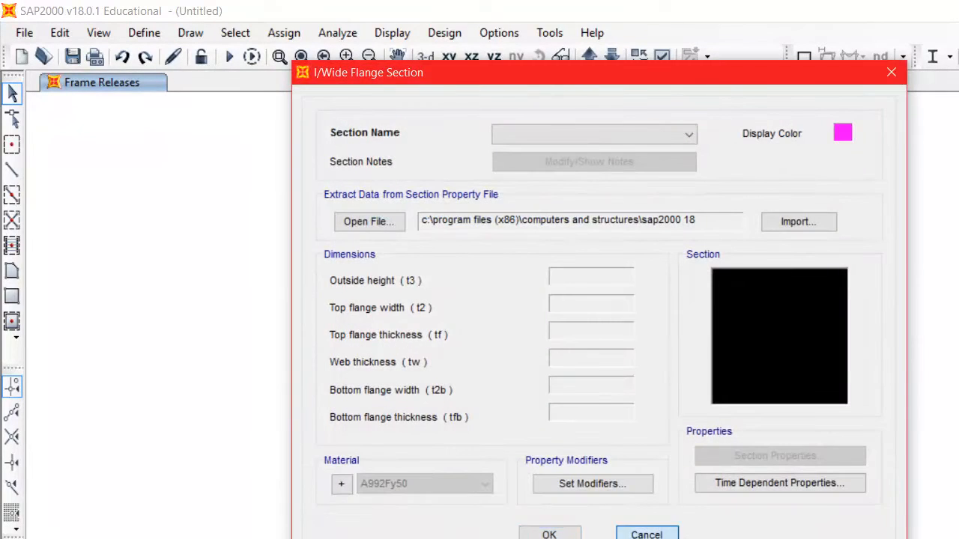
pyautogui.click(647, 534)
pyautogui.click(642, 411)
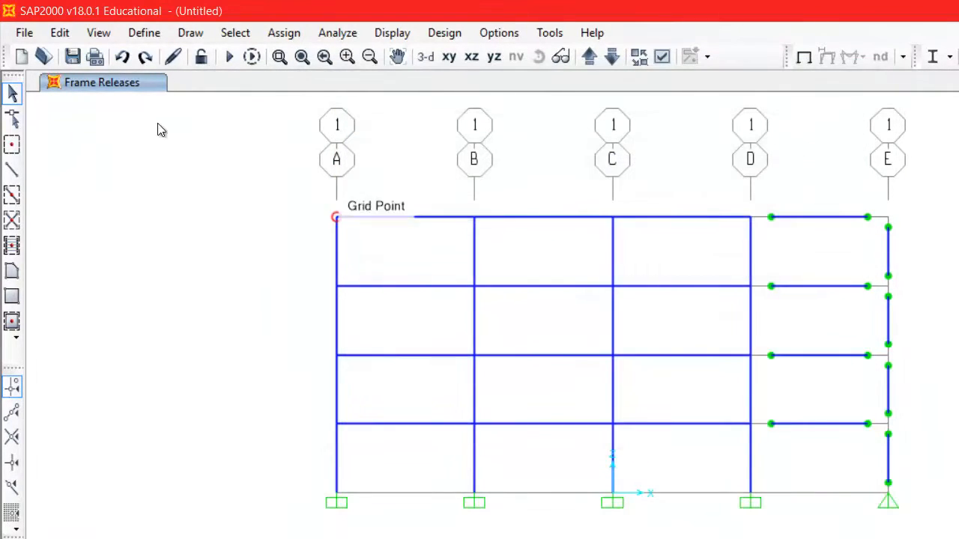
pyautogui.click(143, 32)
pyautogui.moveTo(202, 85)
pyautogui.click(356, 92)
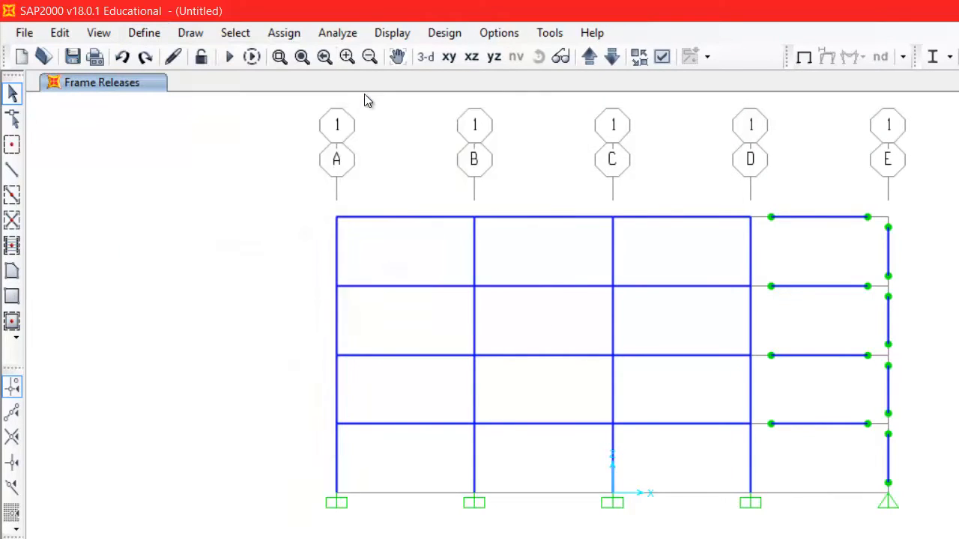
pyautogui.click(664, 185)
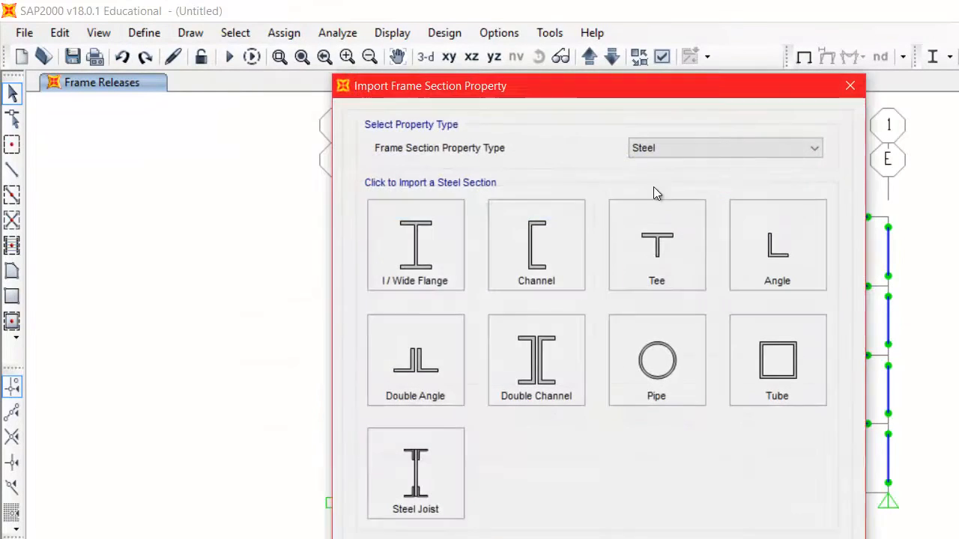
pyautogui.click(450, 233)
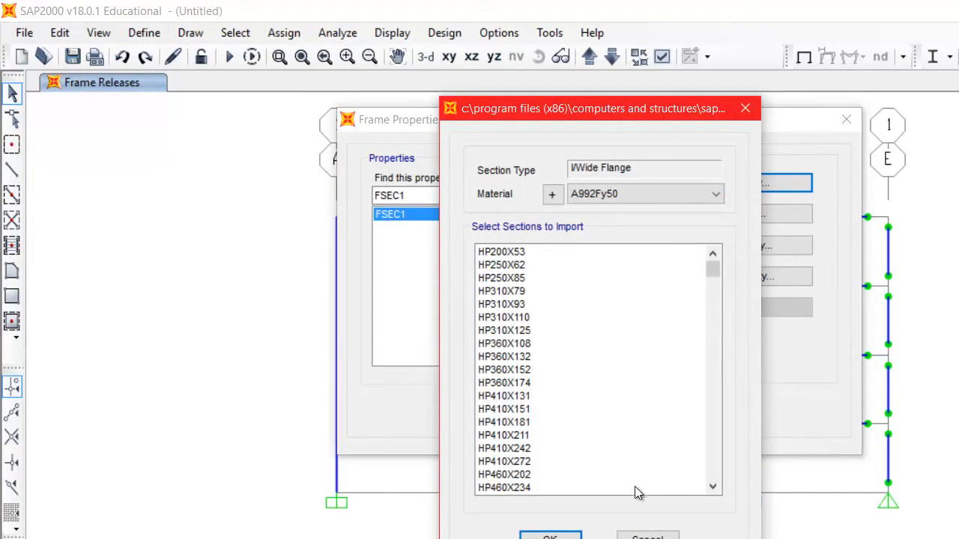
pyautogui.click(648, 536)
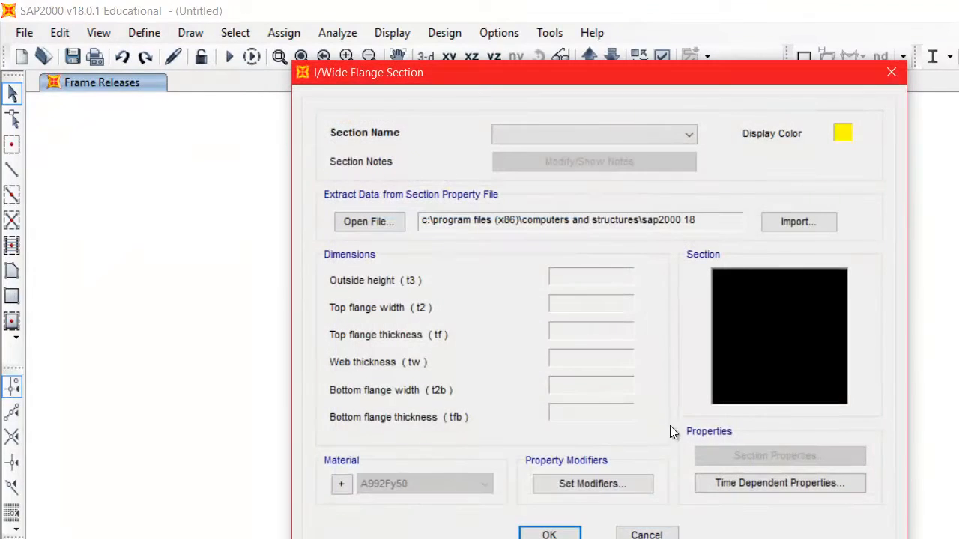
pyautogui.click(647, 535)
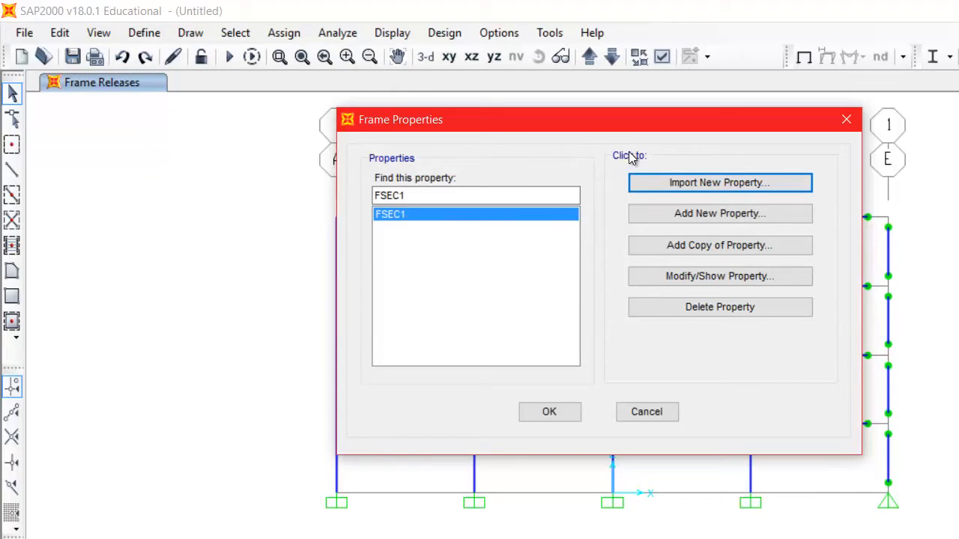
# Start a new steel I/Wide Flange section import and load the AISC14 section property file in place of the metric one
pyautogui.click(653, 182)
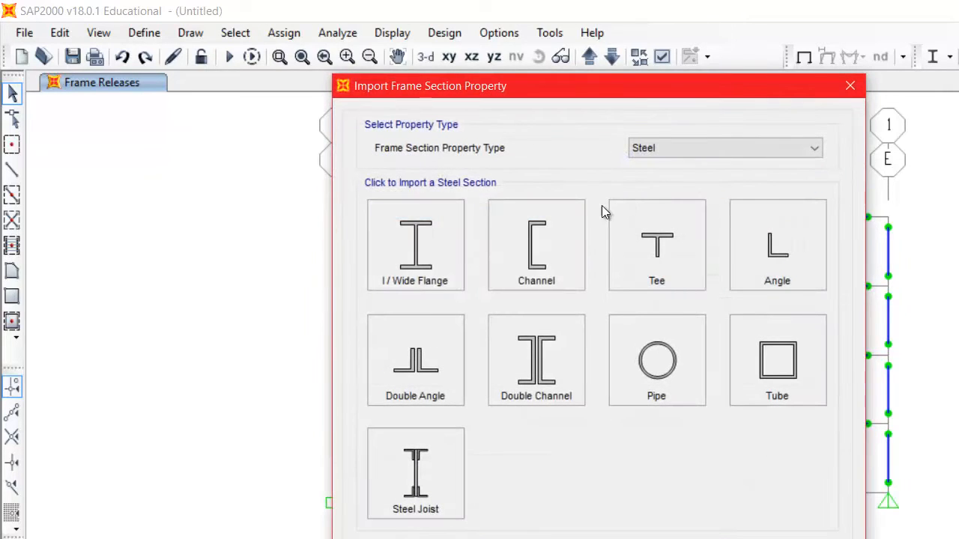
pyautogui.click(434, 207)
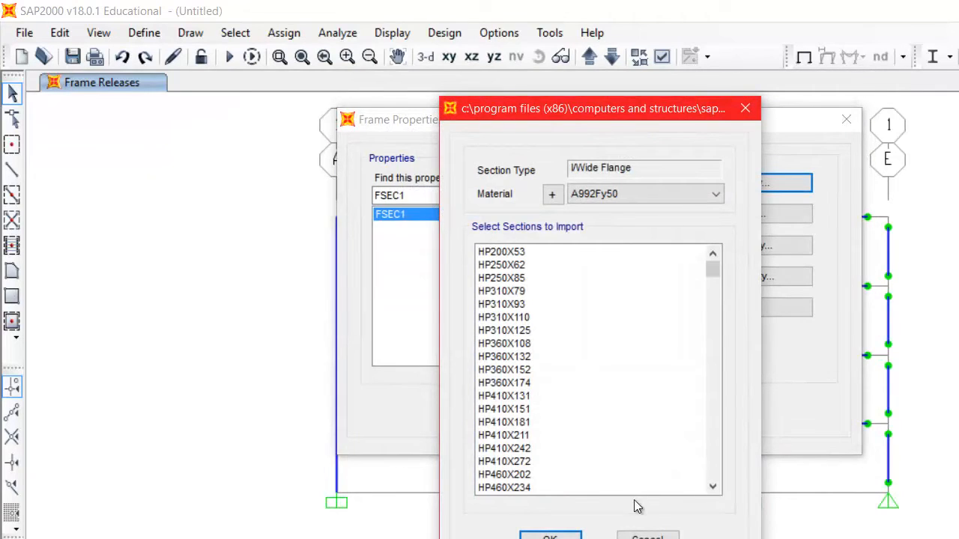
pyautogui.click(643, 535)
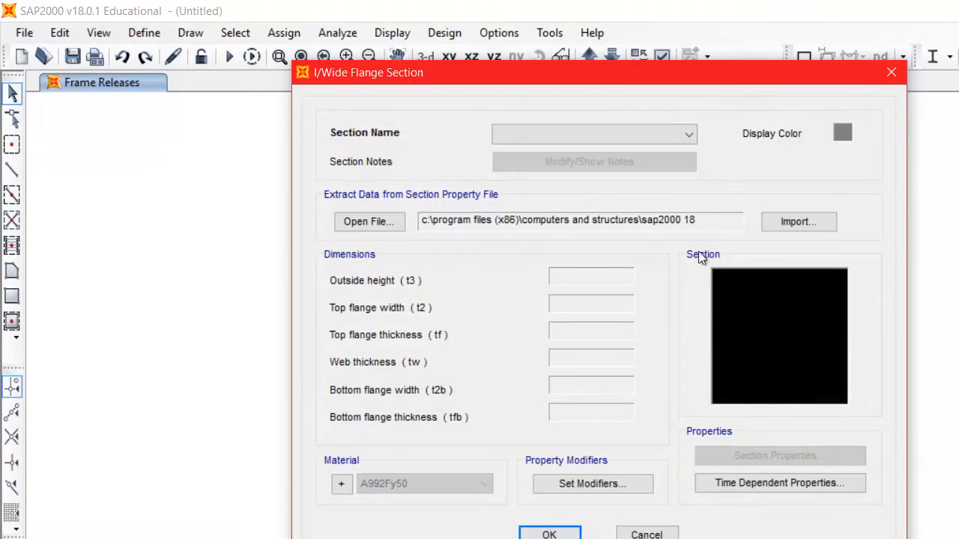
pyautogui.click(769, 224)
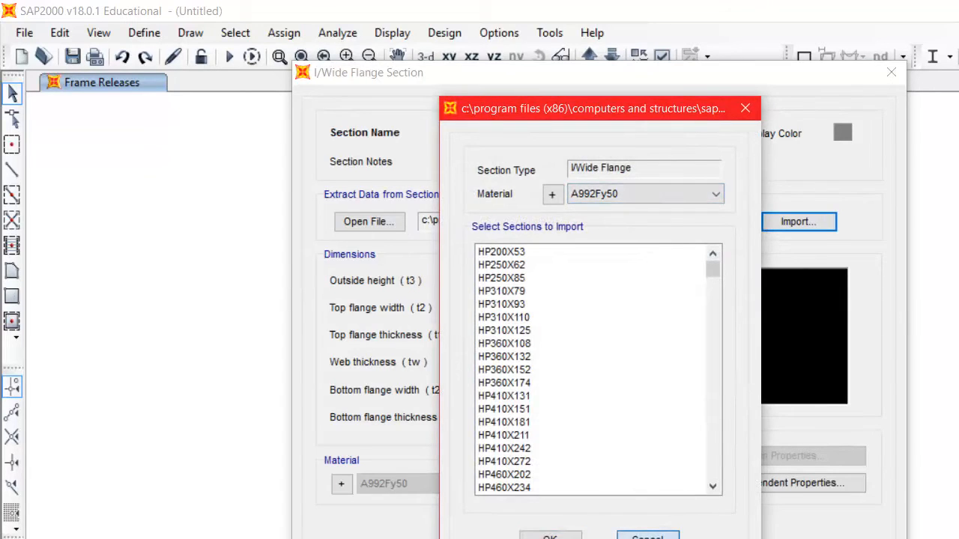
pyautogui.click(647, 536)
pyautogui.click(379, 222)
pyautogui.click(654, 429)
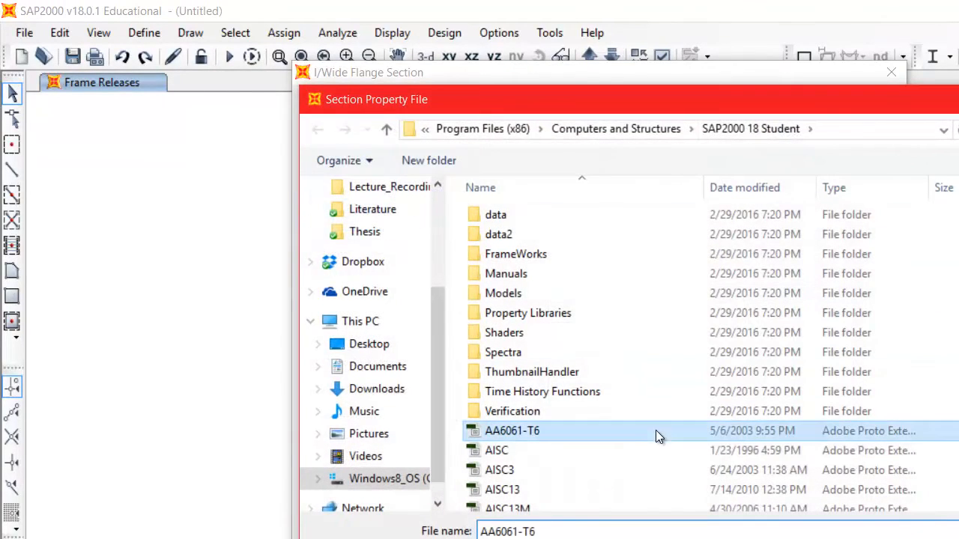
pyautogui.scroll(-3, 605, 447)
pyautogui.click(524, 363)
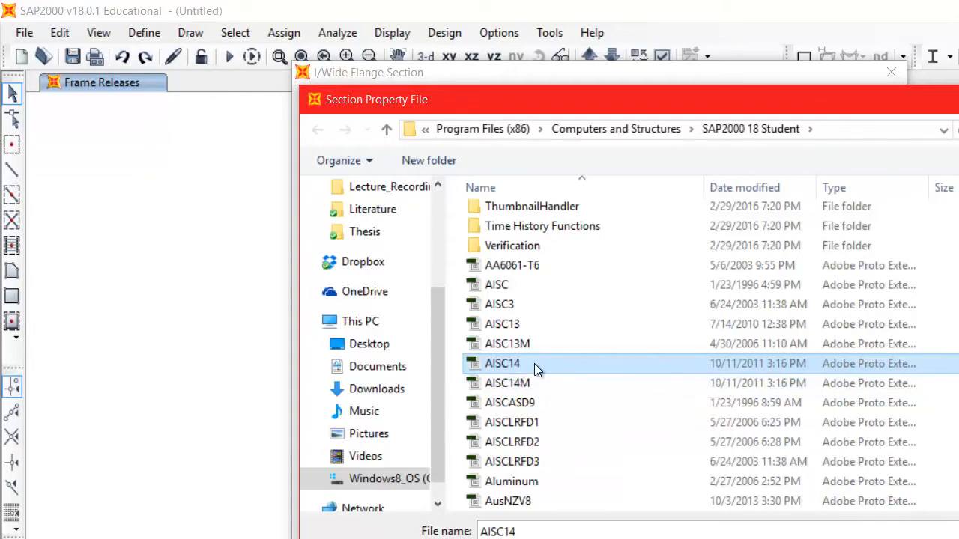
pyautogui.doubleClick(534, 364)
# Import the W24X146 wide flange section from the AISC14 file into the frame properties
pyautogui.scroll(-20, 543, 354)
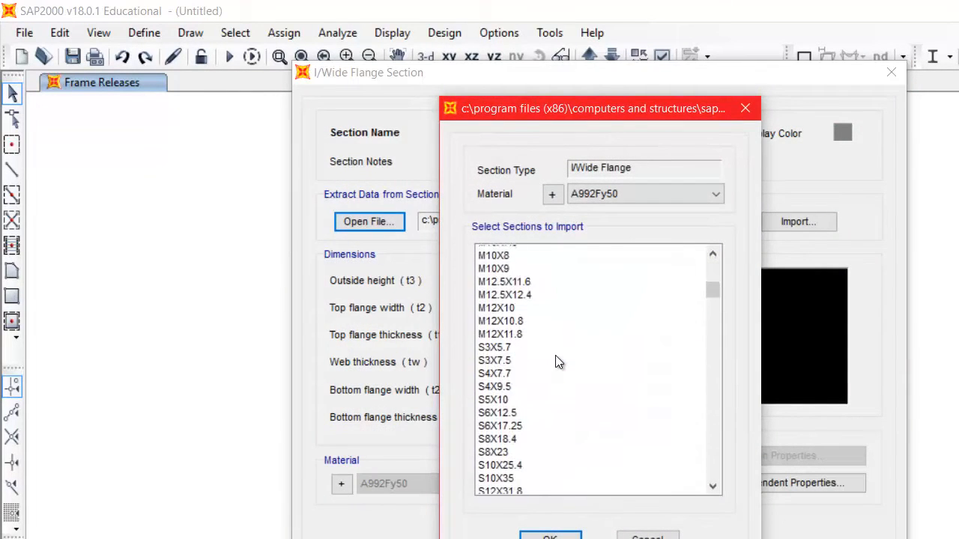
pyautogui.scroll(-20, 555, 362)
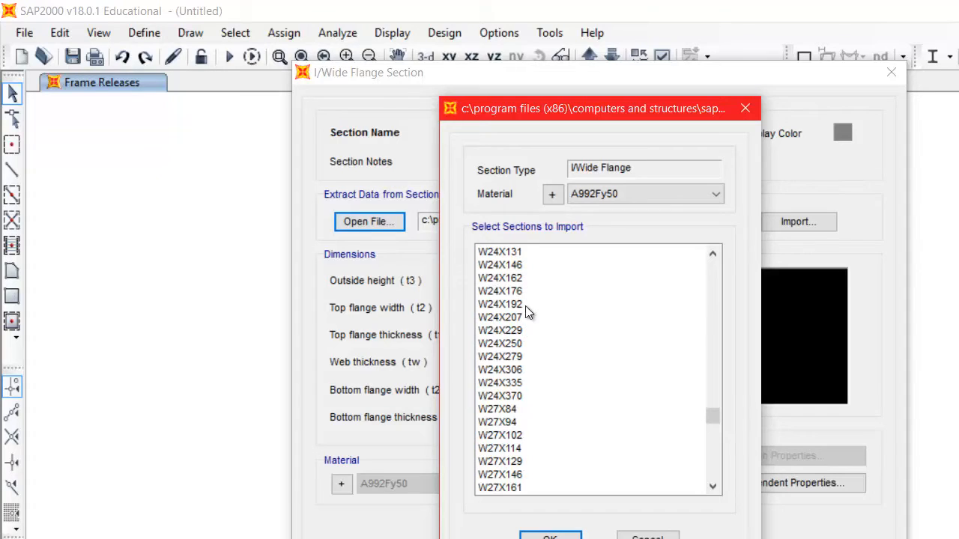
pyautogui.click(522, 265)
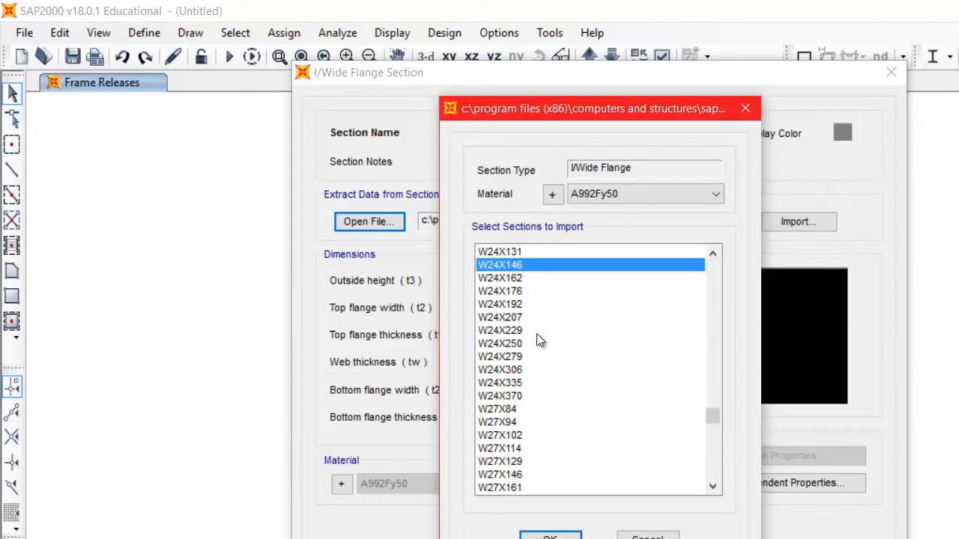
pyautogui.click(560, 535)
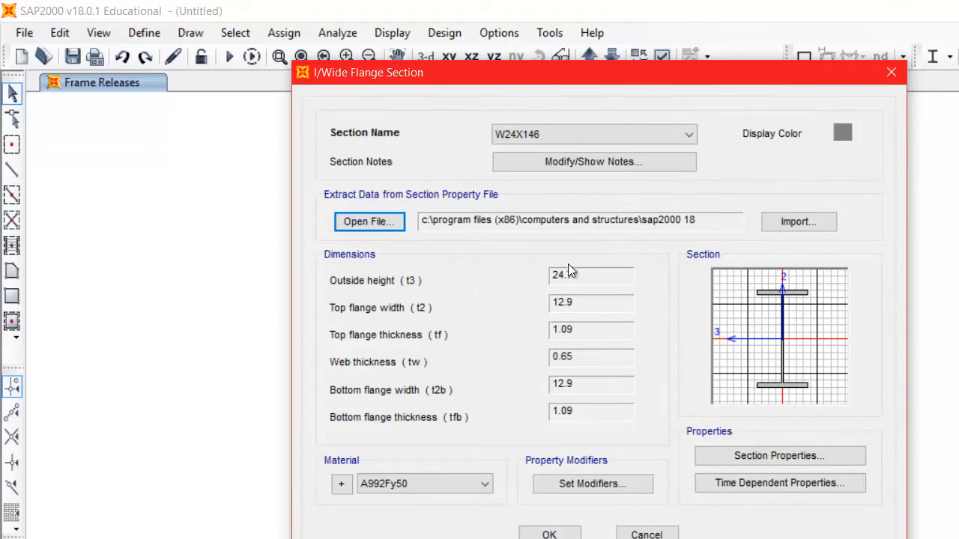
pyautogui.click(573, 532)
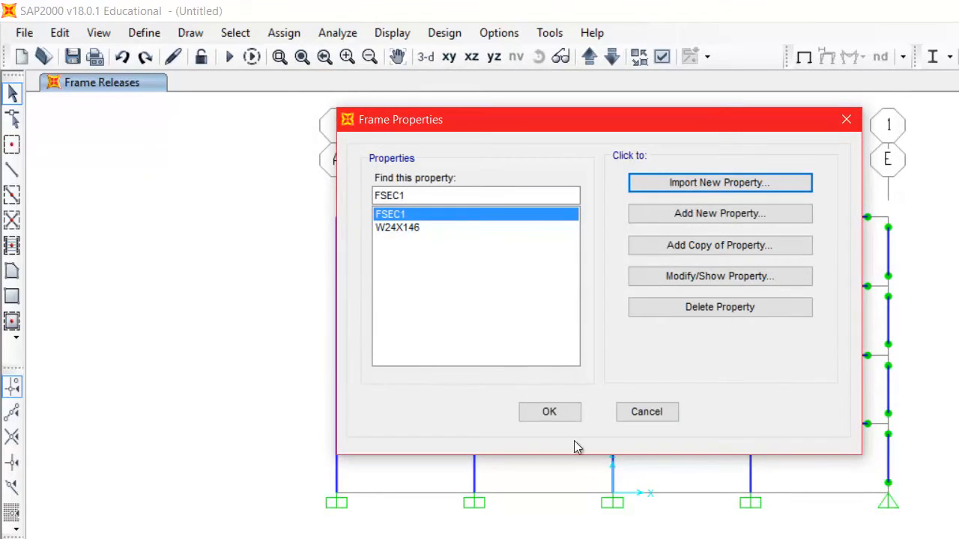
# Import the W24X103 steel I/Wide Flange section as another new frame property
pyautogui.click(394, 228)
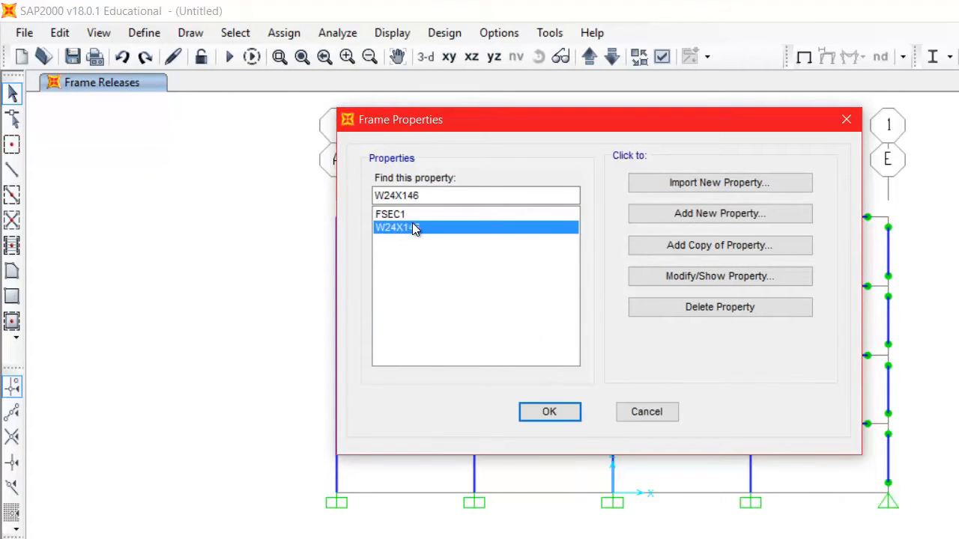
pyautogui.click(676, 183)
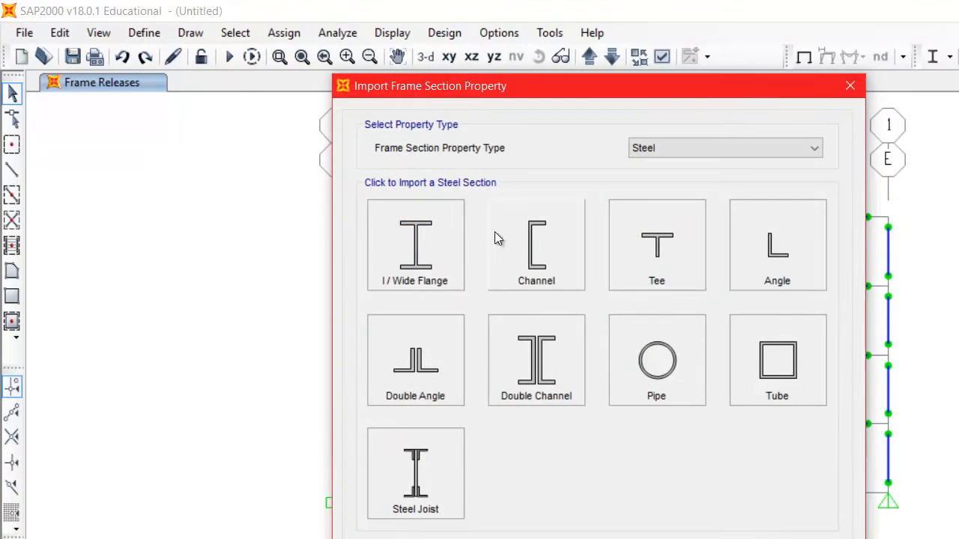
pyautogui.click(442, 236)
pyautogui.click(555, 409)
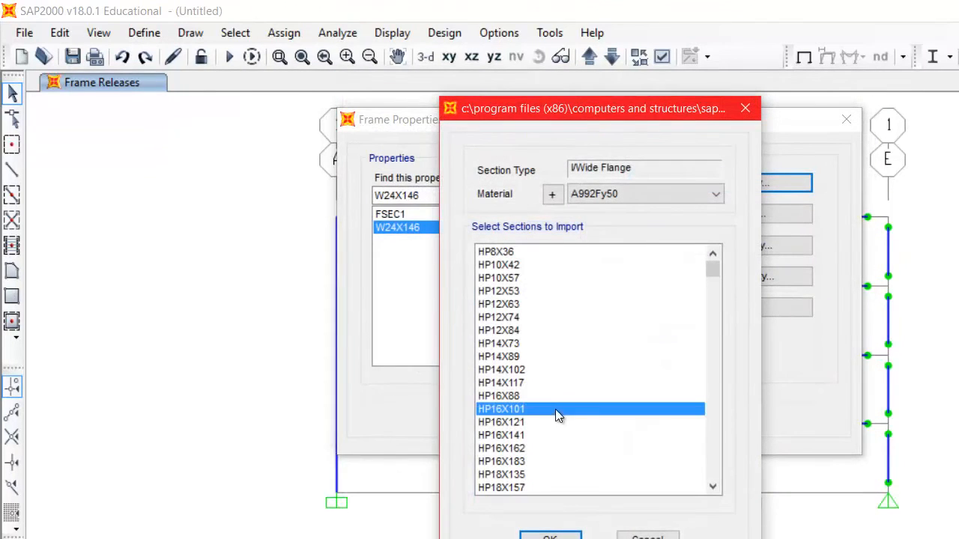
pyautogui.scroll(-20, 575, 408)
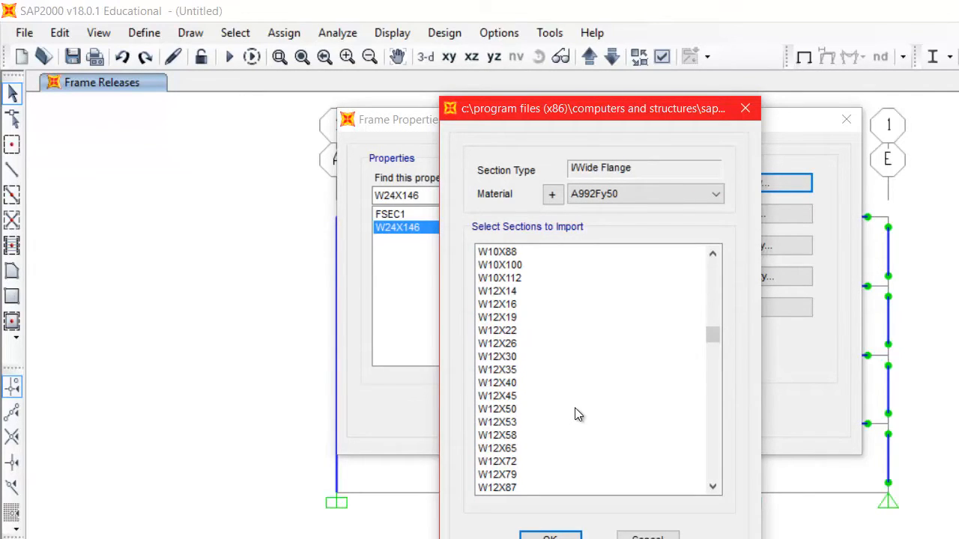
pyautogui.scroll(-20, 577, 415)
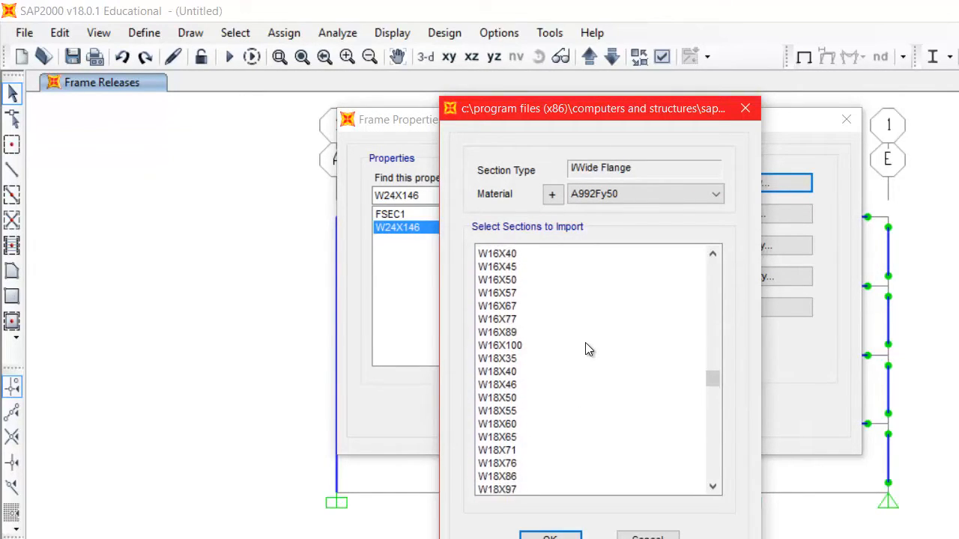
pyautogui.scroll(9, 586, 346)
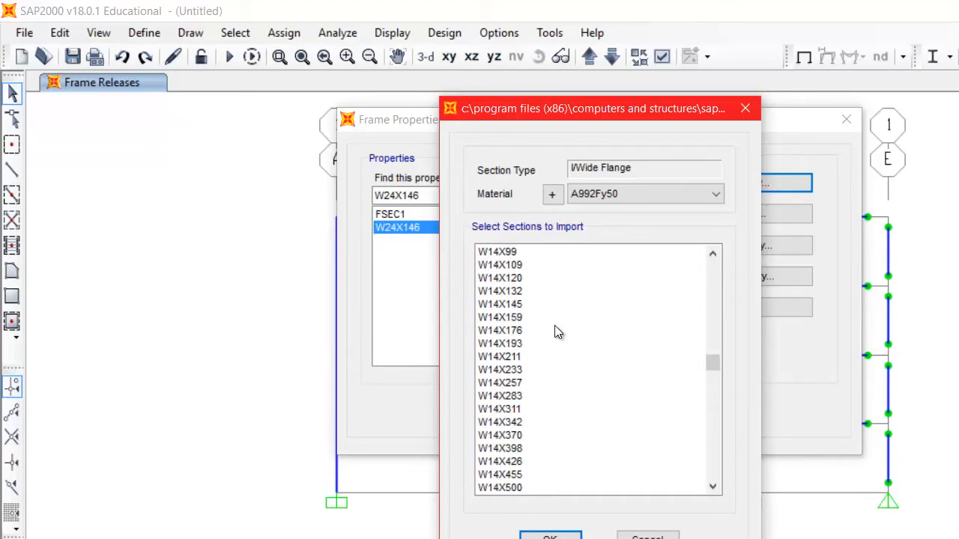
pyautogui.scroll(-20, 554, 363)
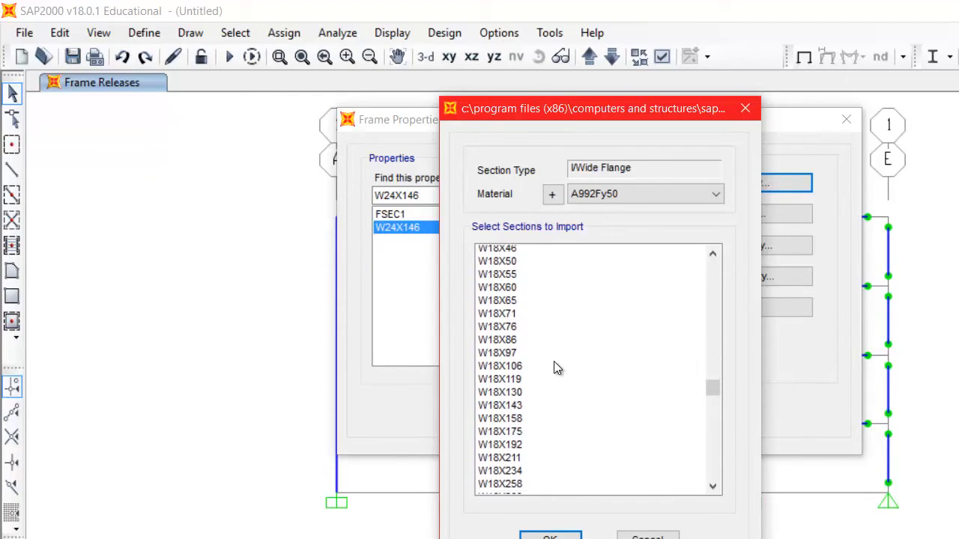
pyautogui.scroll(-2, 556, 367)
pyautogui.click(519, 371)
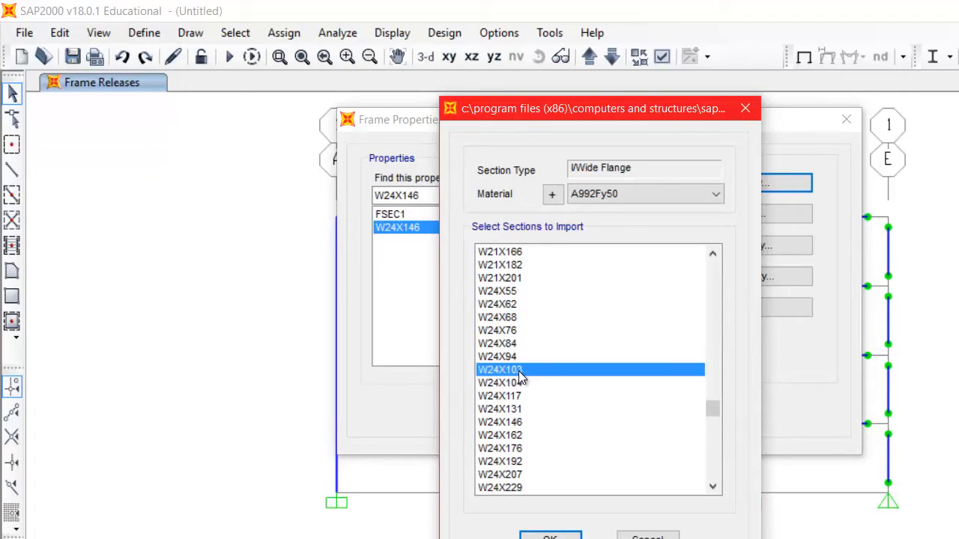
pyautogui.click(550, 536)
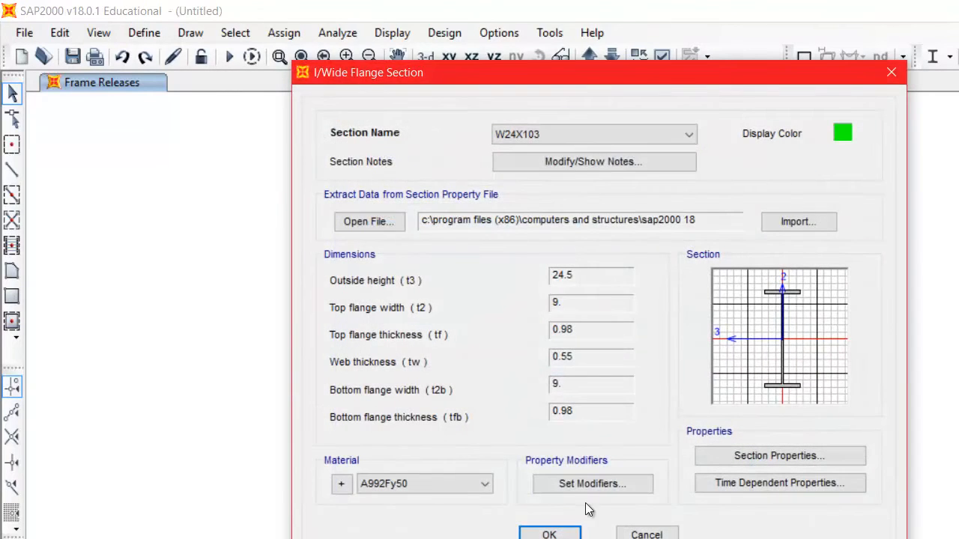
pyautogui.click(549, 534)
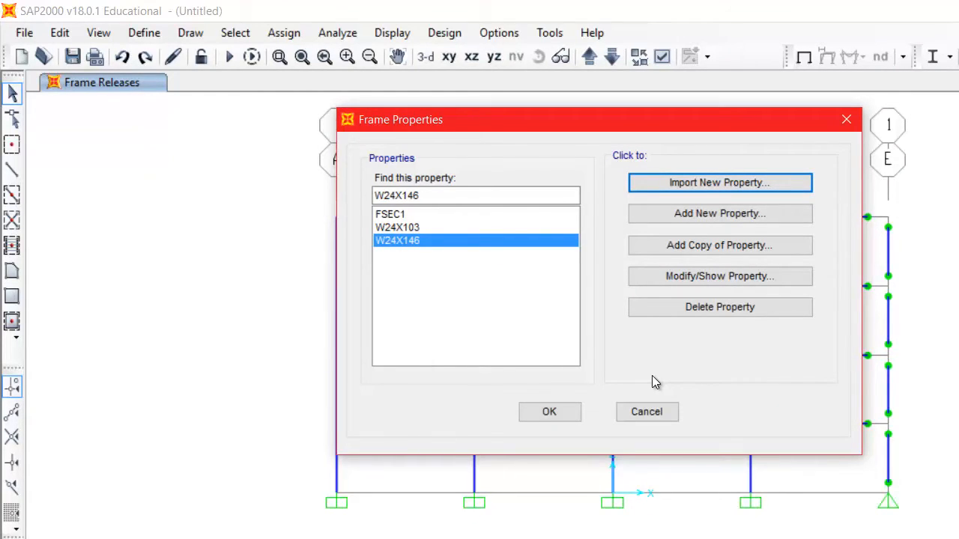
# Import the W21X57 steel I/Wide Flange section from the AISC14 file into the frame properties
pyautogui.click(782, 185)
pyautogui.click(453, 259)
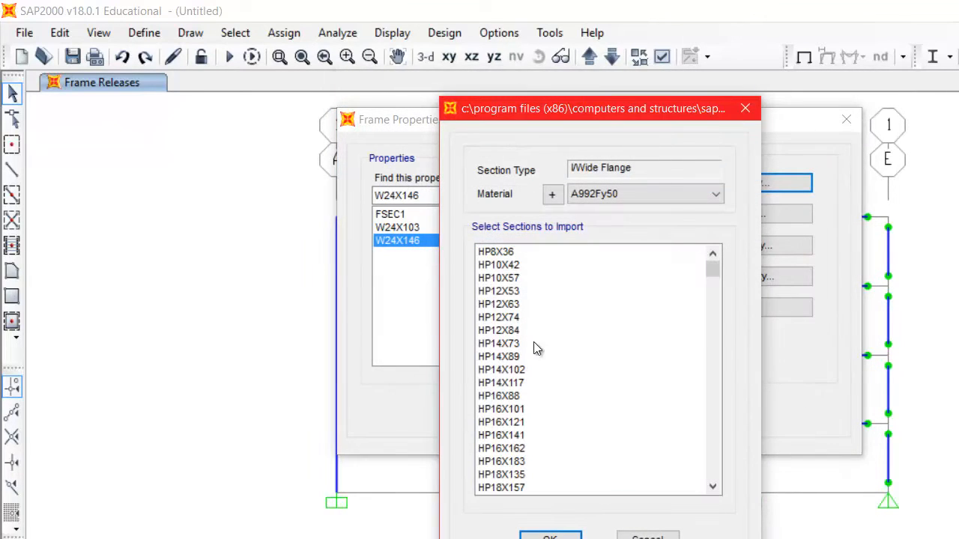
pyautogui.click(596, 411)
pyautogui.scroll(-10, 591, 420)
pyautogui.scroll(-20, 588, 425)
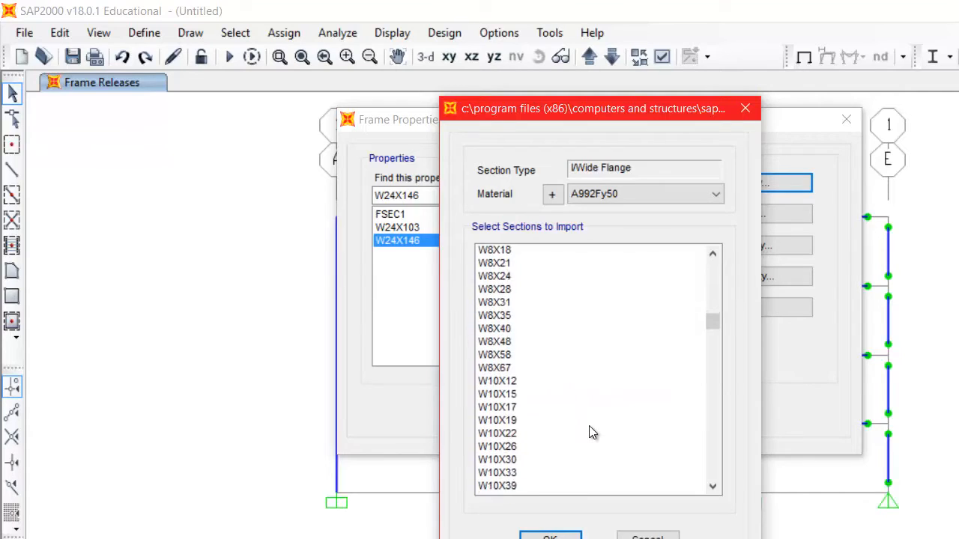
pyautogui.scroll(7, 589, 426)
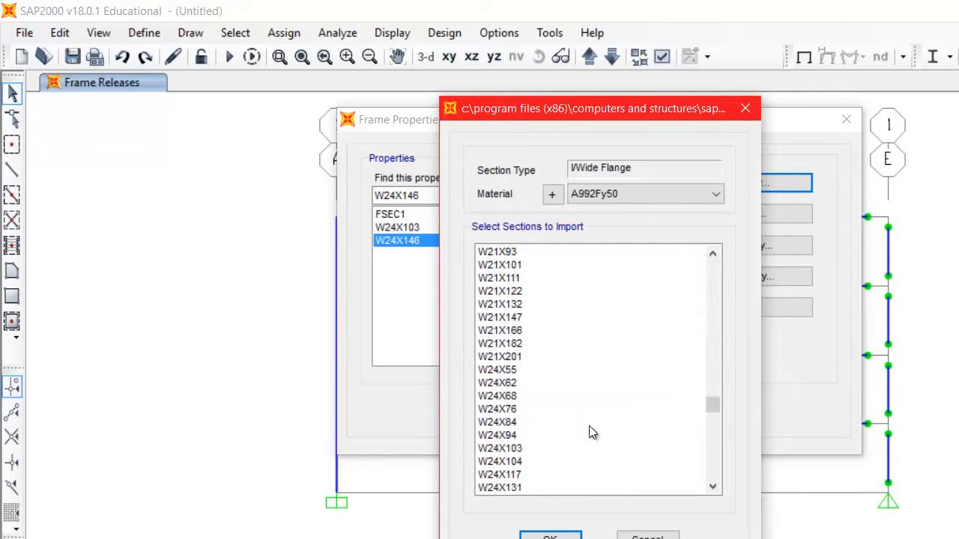
pyautogui.scroll(3, 546, 334)
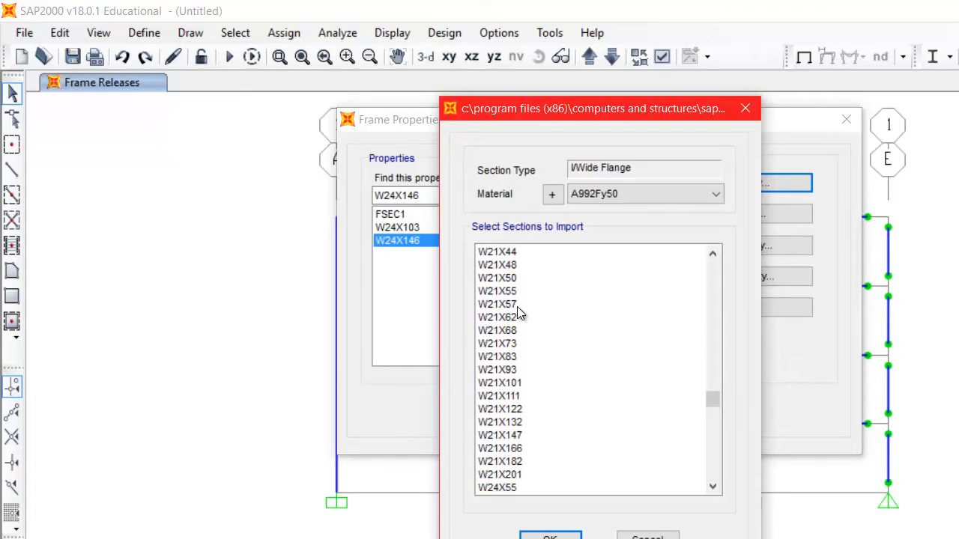
pyautogui.click(517, 308)
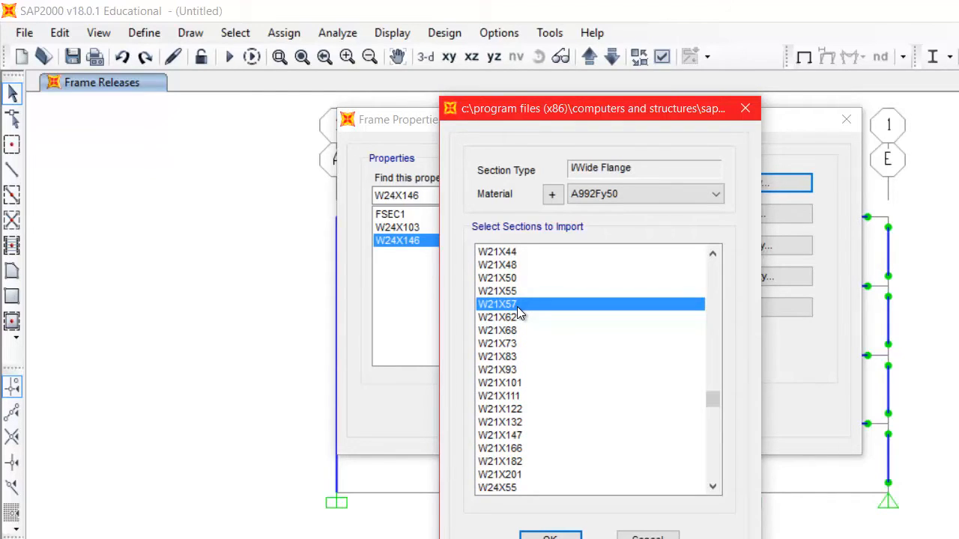
pyautogui.click(549, 537)
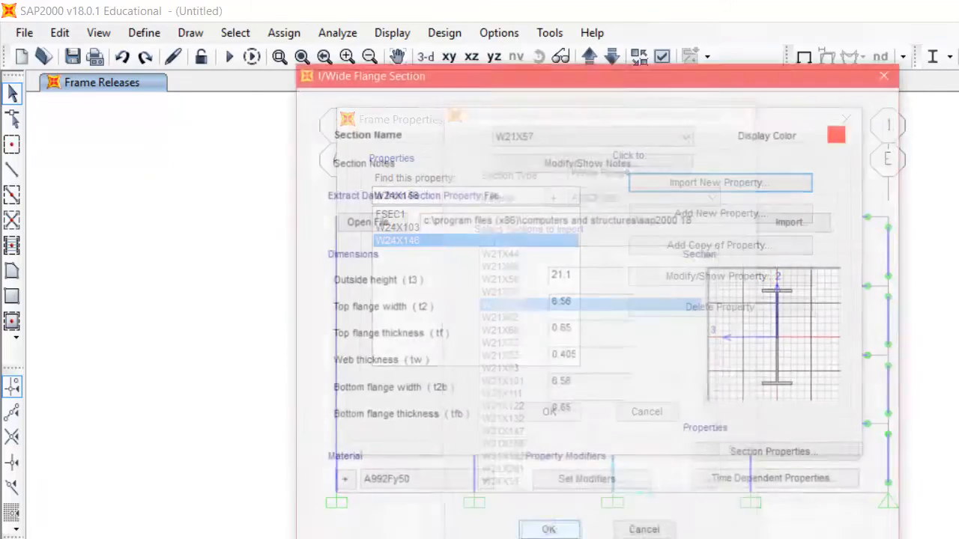
pyautogui.click(549, 534)
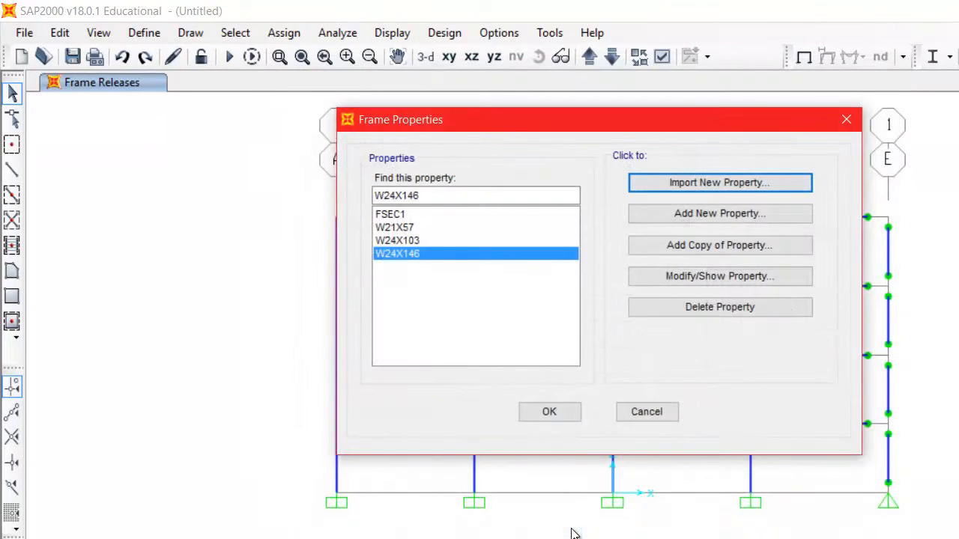
pyautogui.click(544, 418)
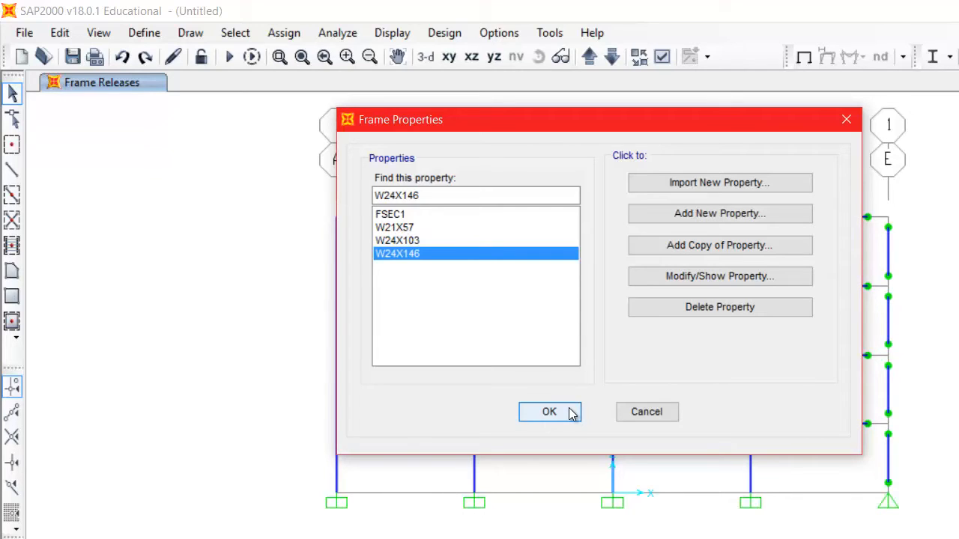
# Start another steel I/Wide Flange import and load the W14X730 section with material A992Fy50
pyautogui.click(670, 183)
pyautogui.click(375, 259)
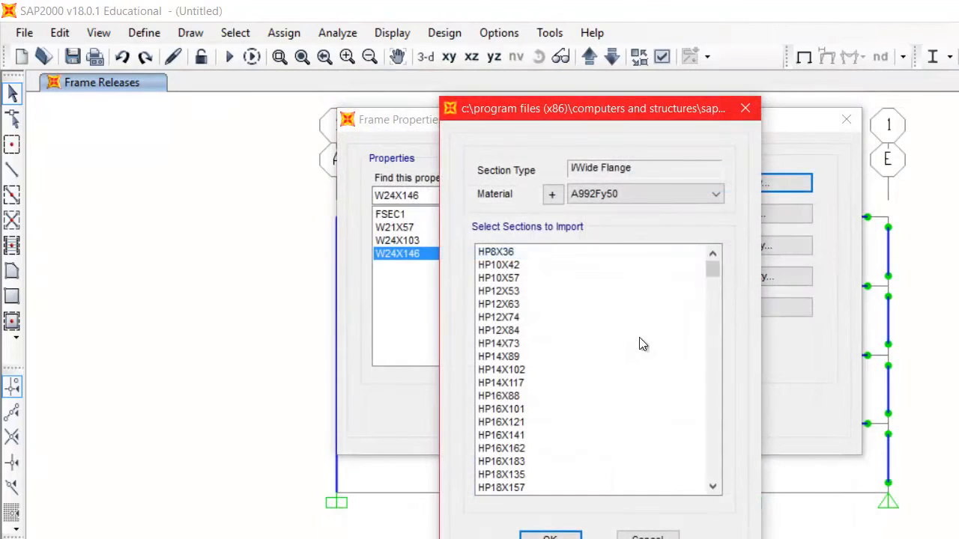
pyautogui.scroll(-20, 629, 361)
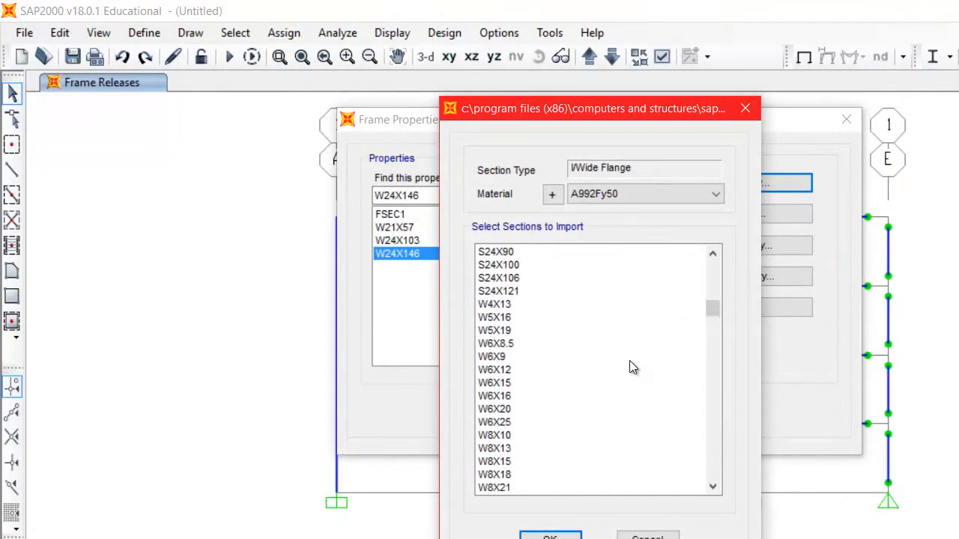
pyautogui.scroll(-13, 629, 367)
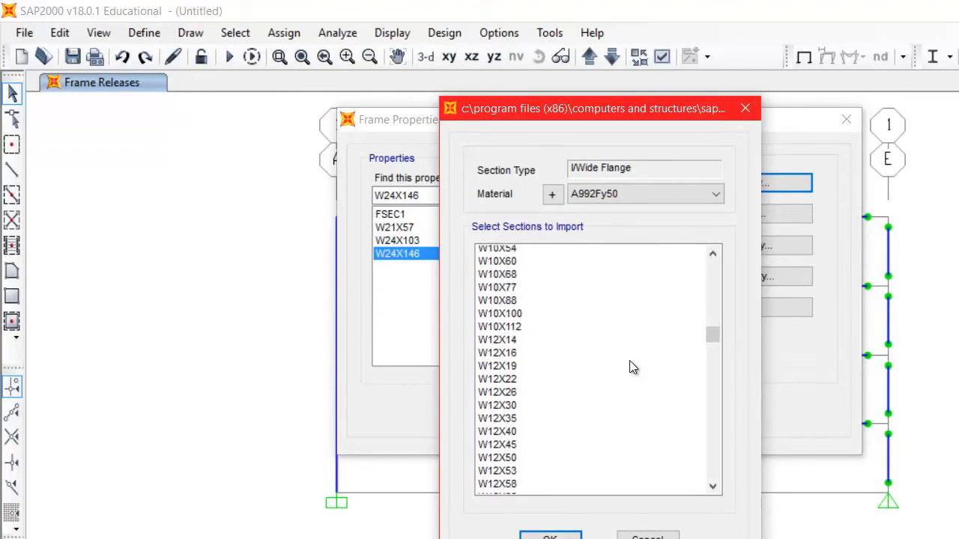
pyautogui.scroll(-14, 630, 362)
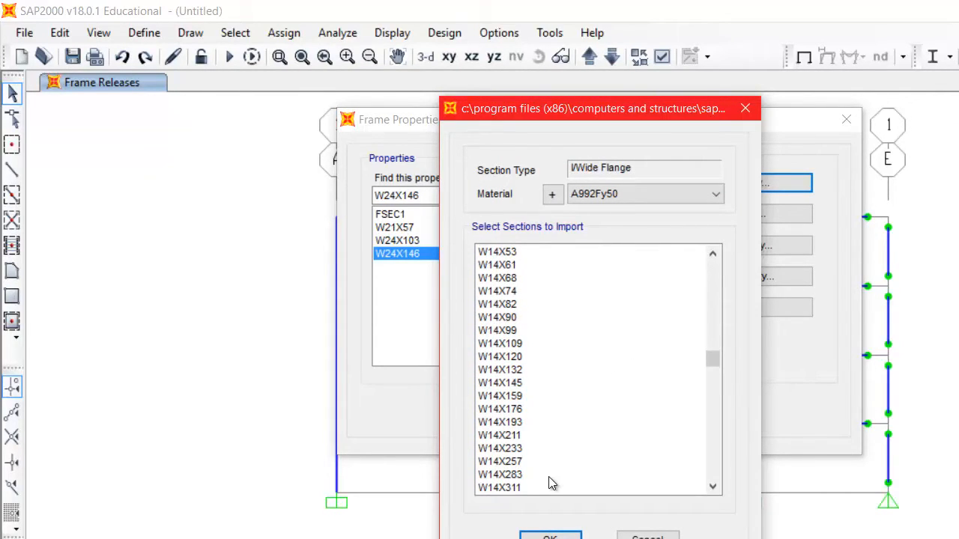
pyautogui.scroll(-5, 528, 472)
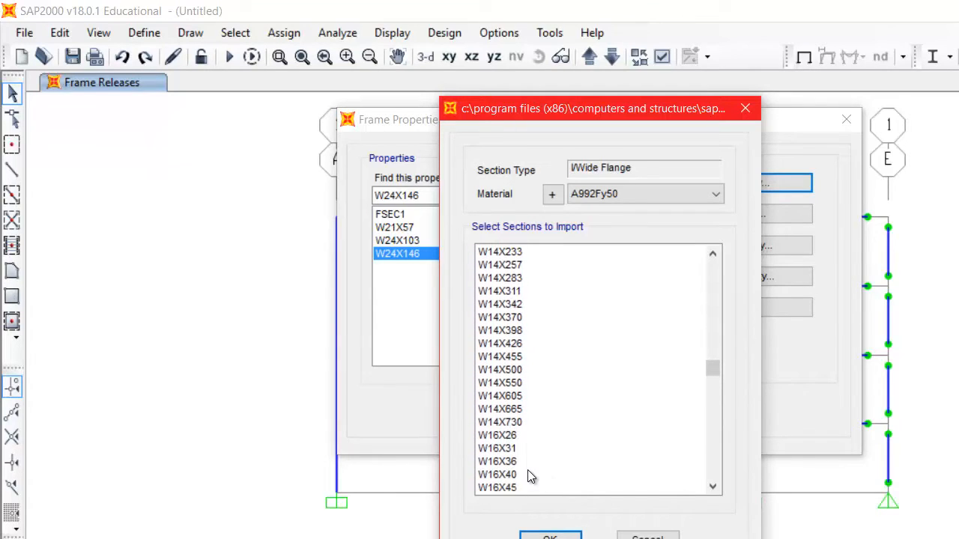
pyautogui.click(524, 422)
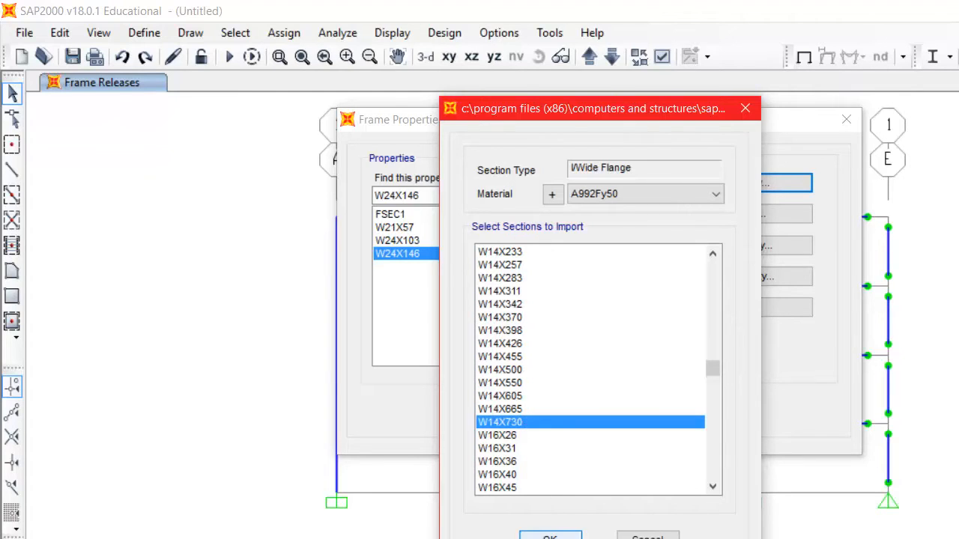
pyautogui.click(550, 537)
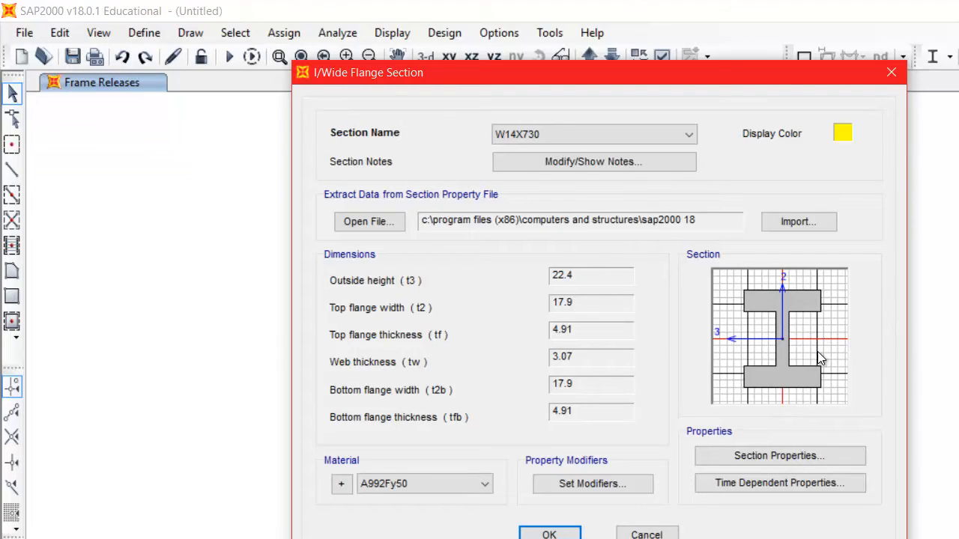
# Set the W14X730 section's cross-section (axial) area modifier to 100 and add the section to the frame properties
pyautogui.click(608, 485)
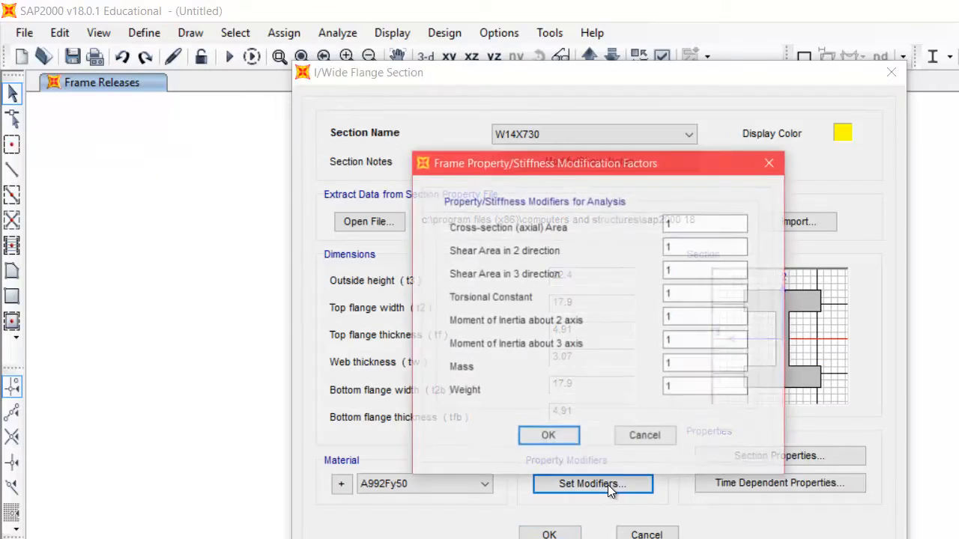
pyautogui.click(698, 222)
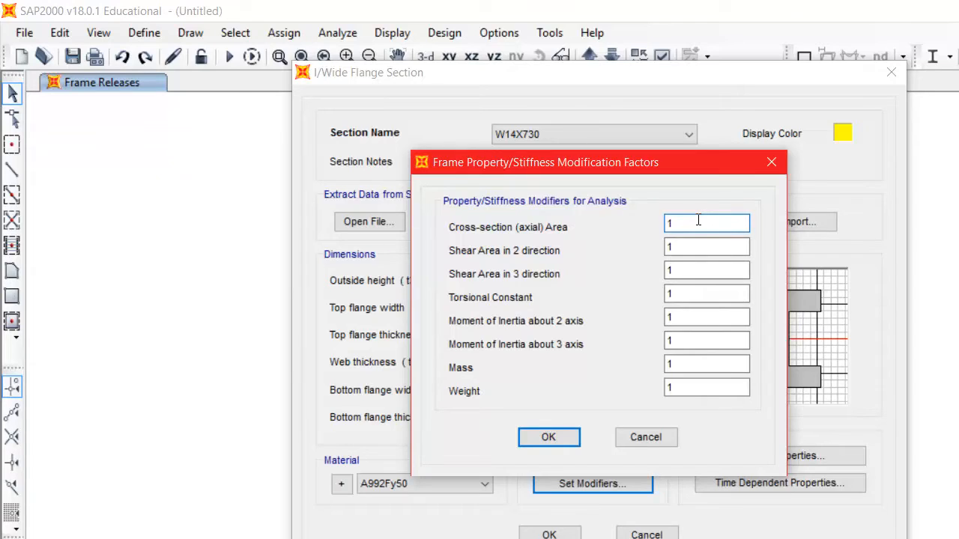
pyautogui.write('00')
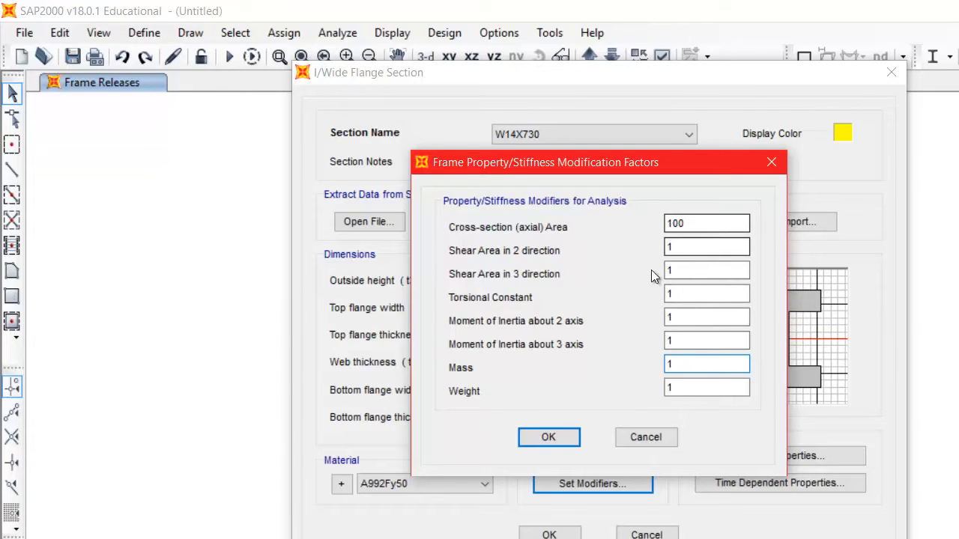
pyautogui.click(549, 438)
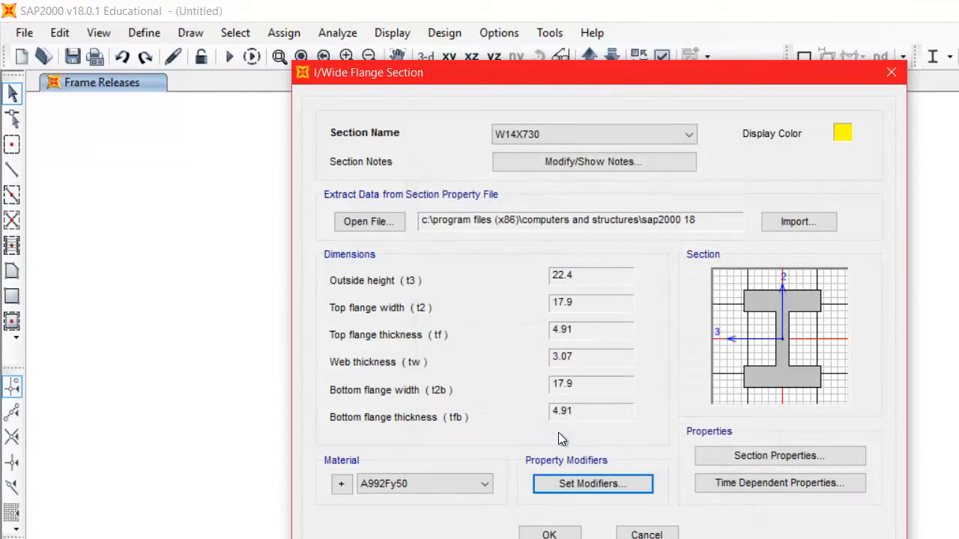
pyautogui.click(569, 537)
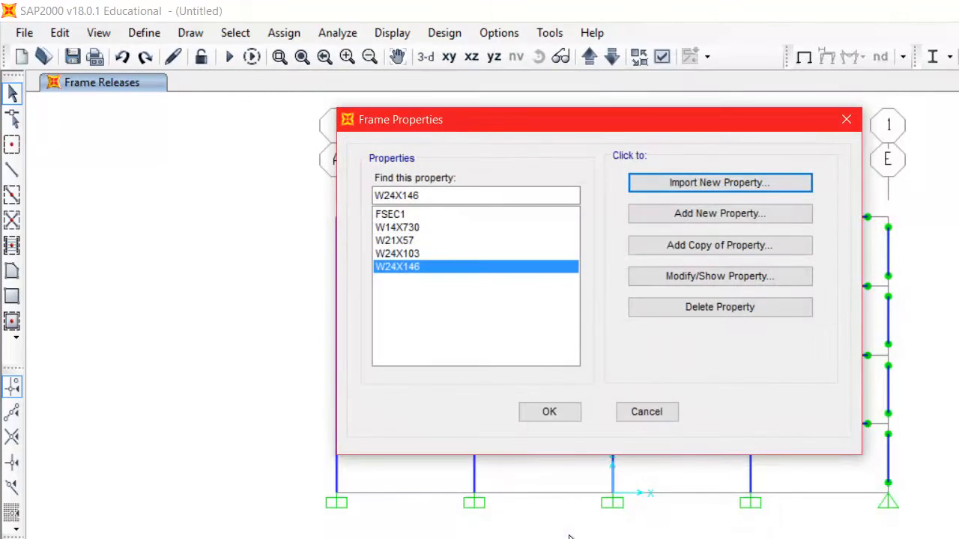
# Start a new steel tube section and try flange thicknesses of 4 and 3
pyautogui.click(704, 219)
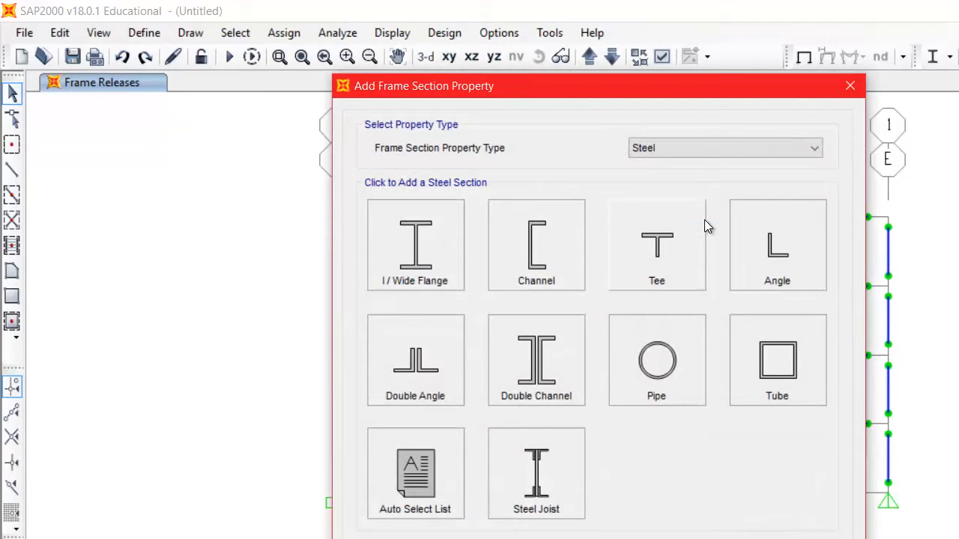
pyautogui.click(622, 538)
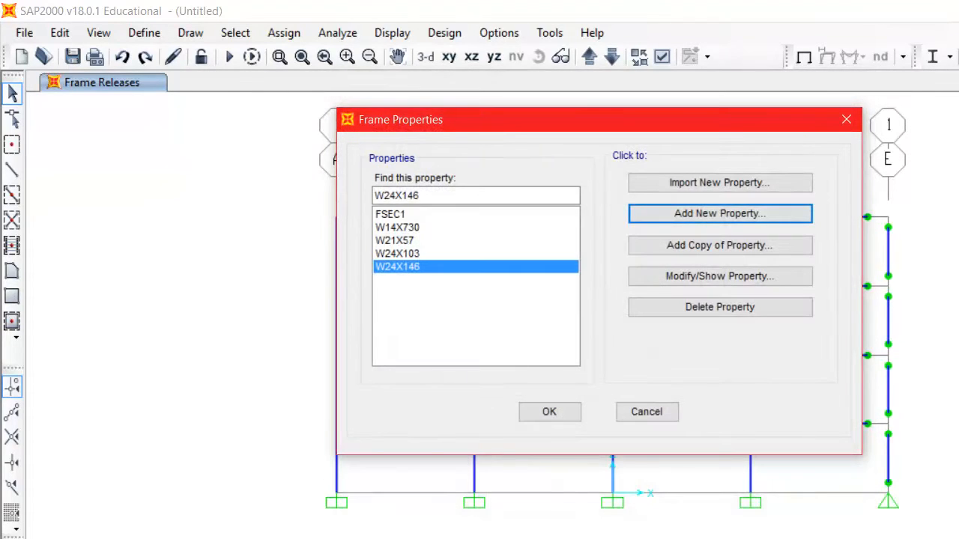
pyautogui.click(710, 215)
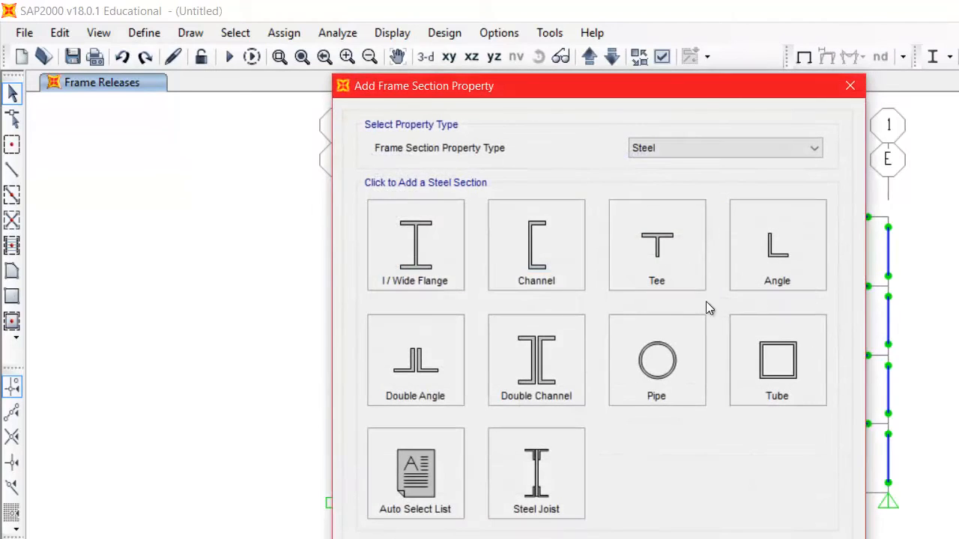
pyautogui.click(772, 370)
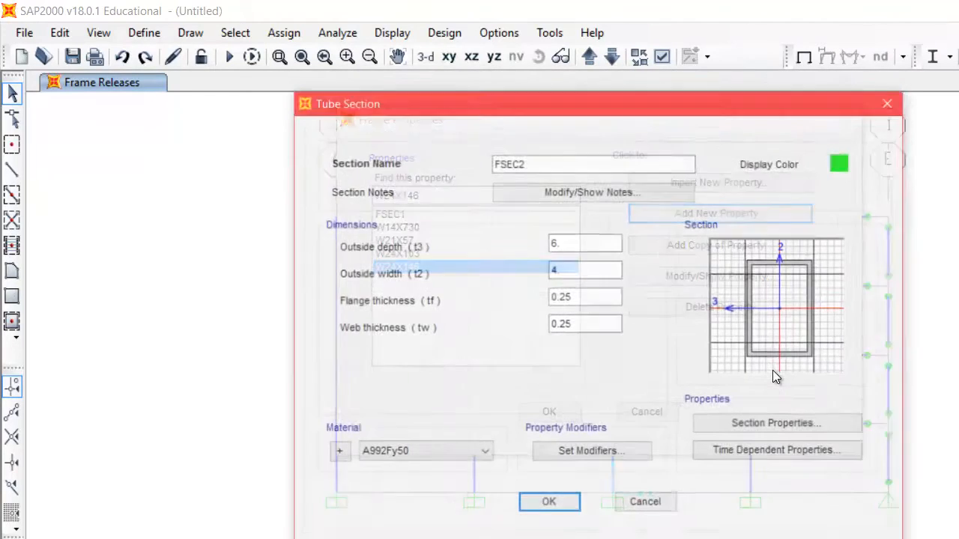
pyautogui.doubleClick(594, 301)
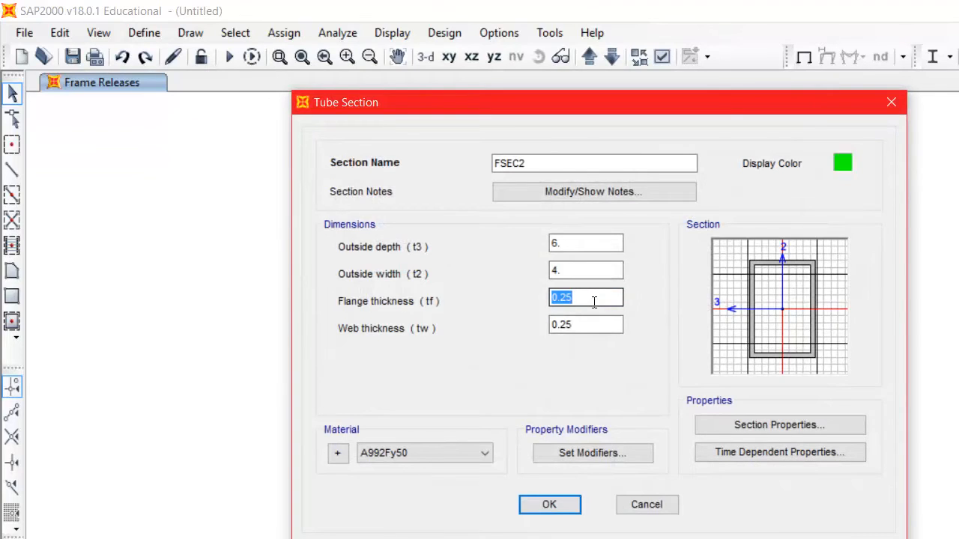
pyautogui.write('4')
pyautogui.click(604, 324)
pyautogui.click(759, 392)
pyautogui.doubleClick(598, 298)
pyautogui.write('3')
pyautogui.click(599, 323)
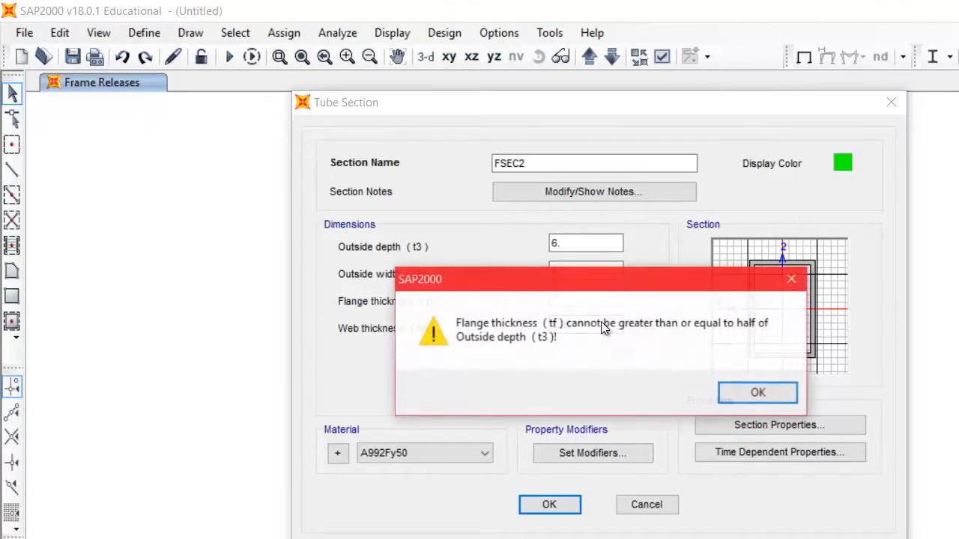
pyautogui.click(758, 393)
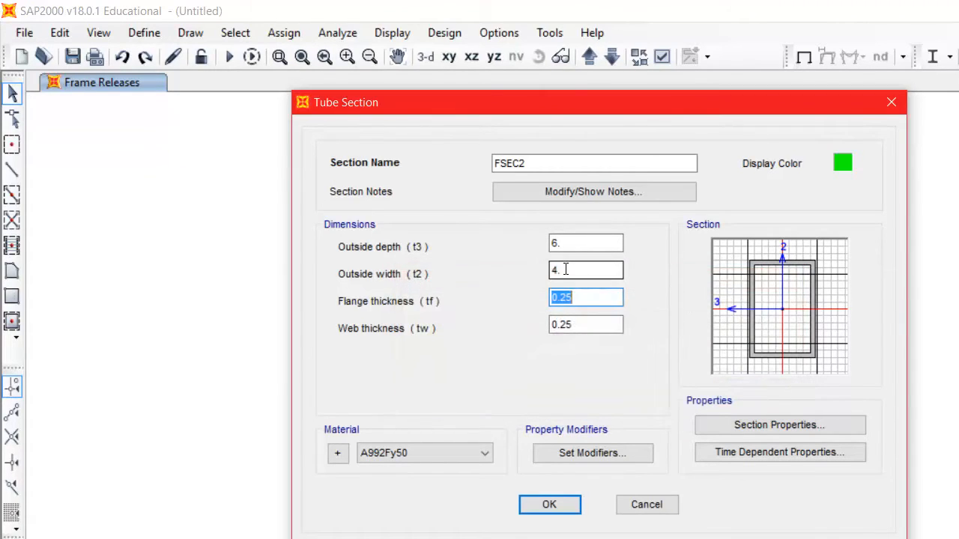
# Try an outside width of 6 with flange and web thicknesses of 2 for the tube, and cancel the section
pyautogui.doubleClick(581, 273)
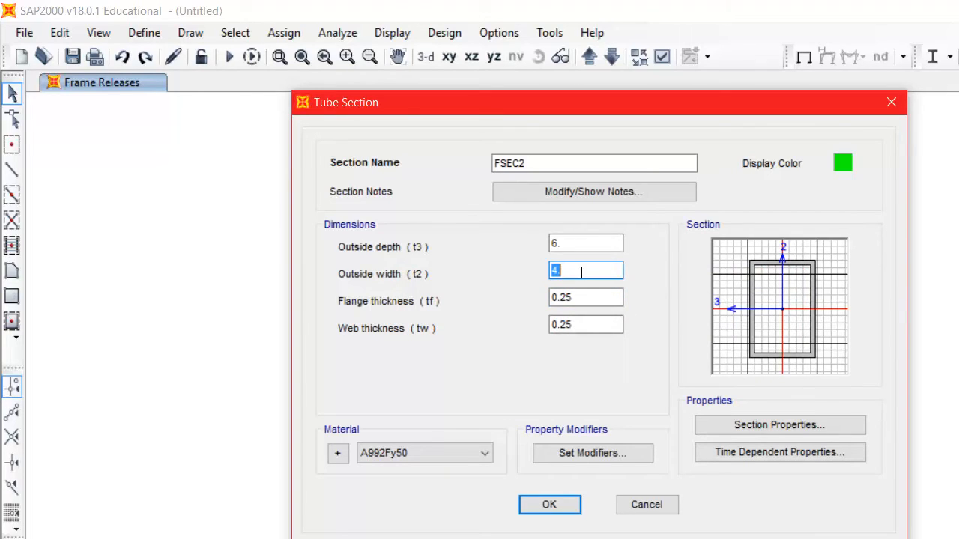
pyautogui.write('6')
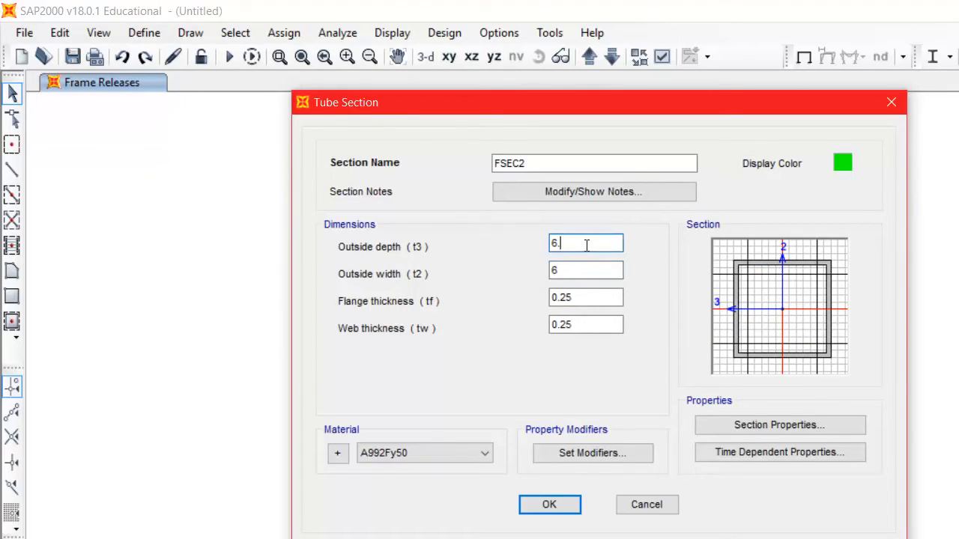
pyautogui.click(605, 301)
pyautogui.doubleClick(605, 301)
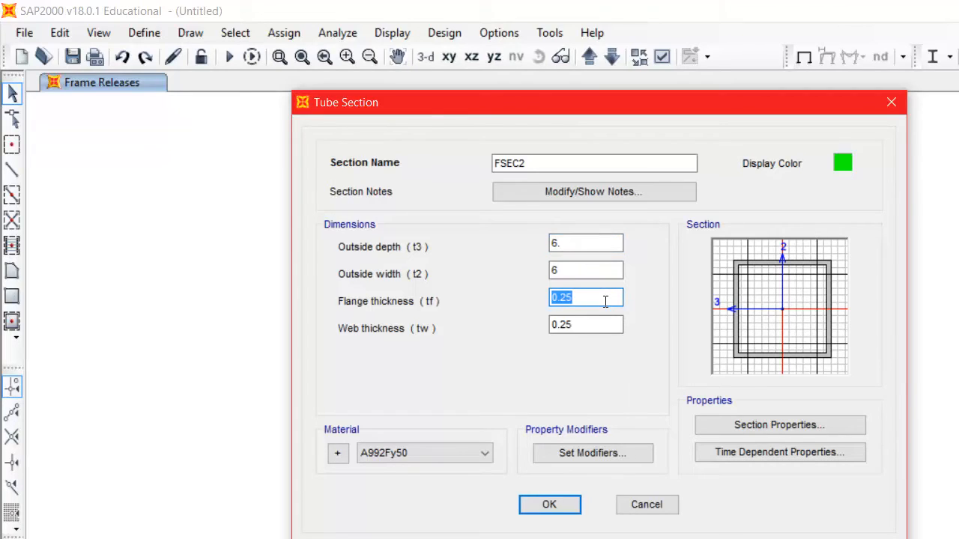
pyautogui.write('2')
pyautogui.click(615, 324)
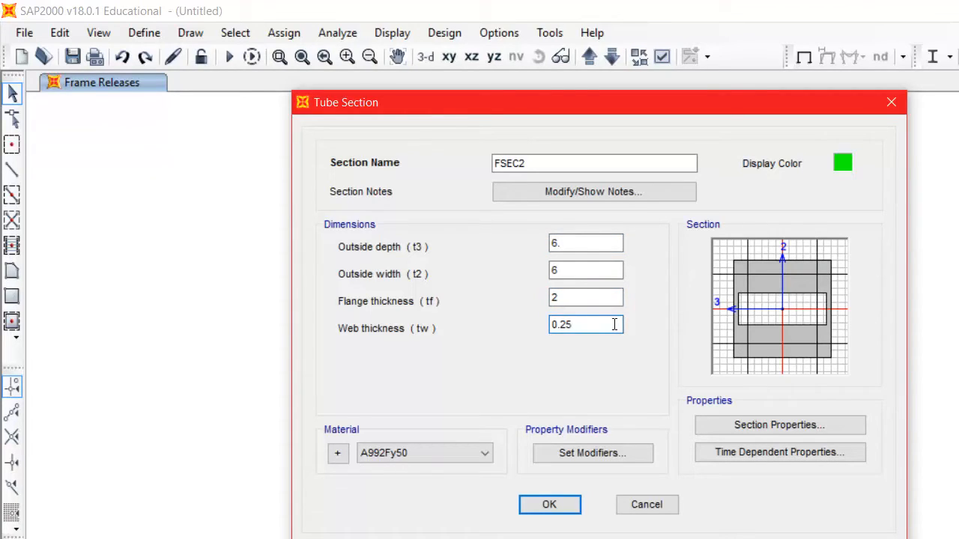
pyautogui.doubleClick(614, 324)
pyautogui.write('2')
pyautogui.click(603, 297)
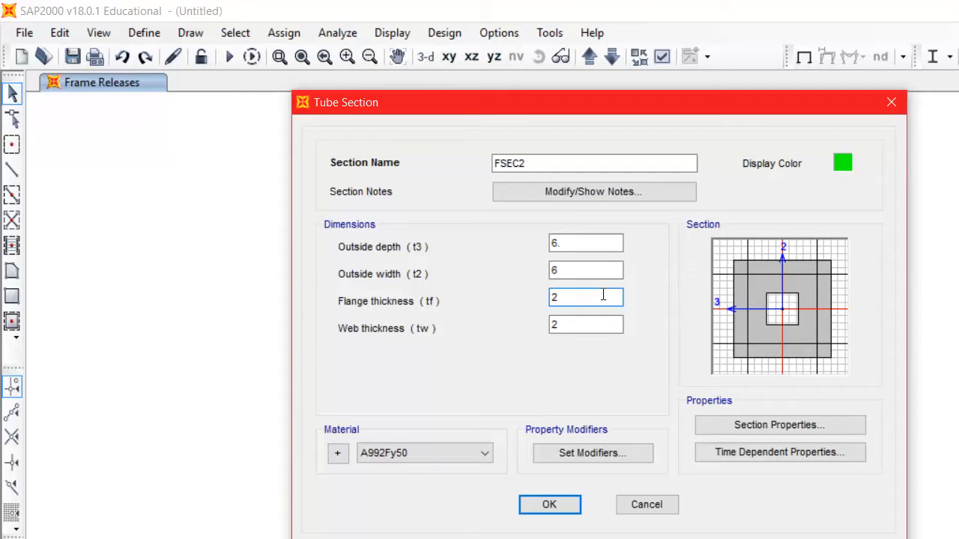
pyautogui.click(633, 513)
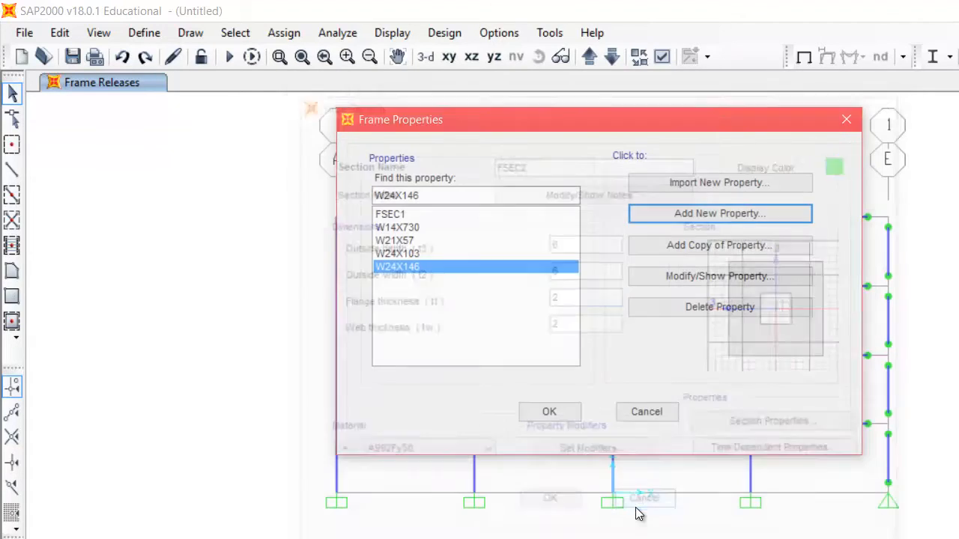
# Accept the frame properties and divide the third-story columns on grid lines A to D into 2 equal frames each
pyautogui.click(546, 413)
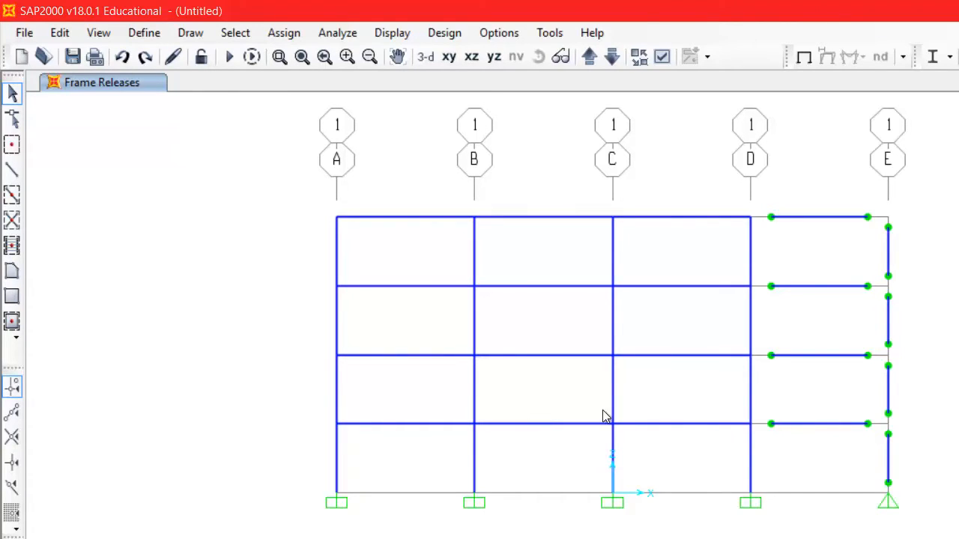
pyautogui.moveTo(778, 448); pyautogui.dragTo(776, 477)
pyautogui.moveTo(399, 320); pyautogui.dragTo(292, 327)
pyautogui.moveTo(778, 319); pyautogui.dragTo(426, 317)
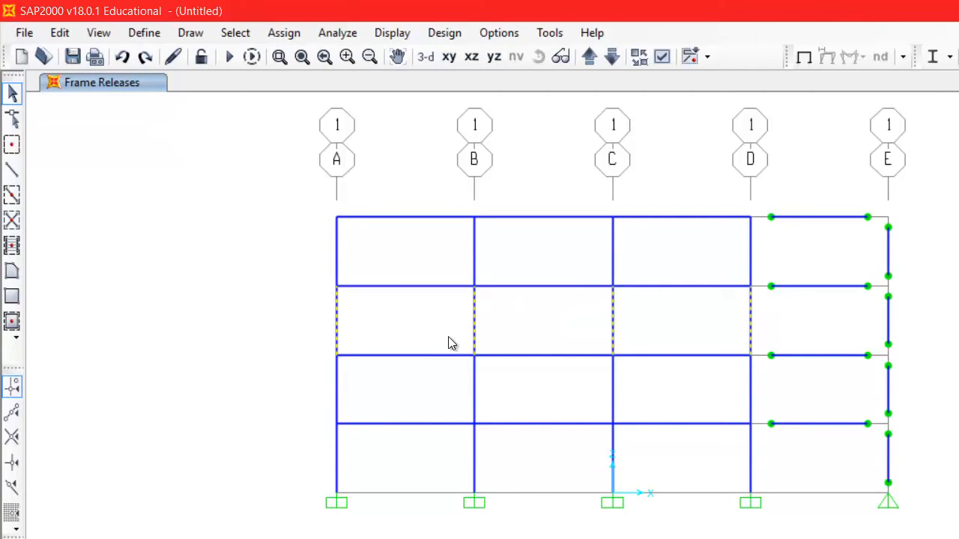
pyautogui.click(60, 34)
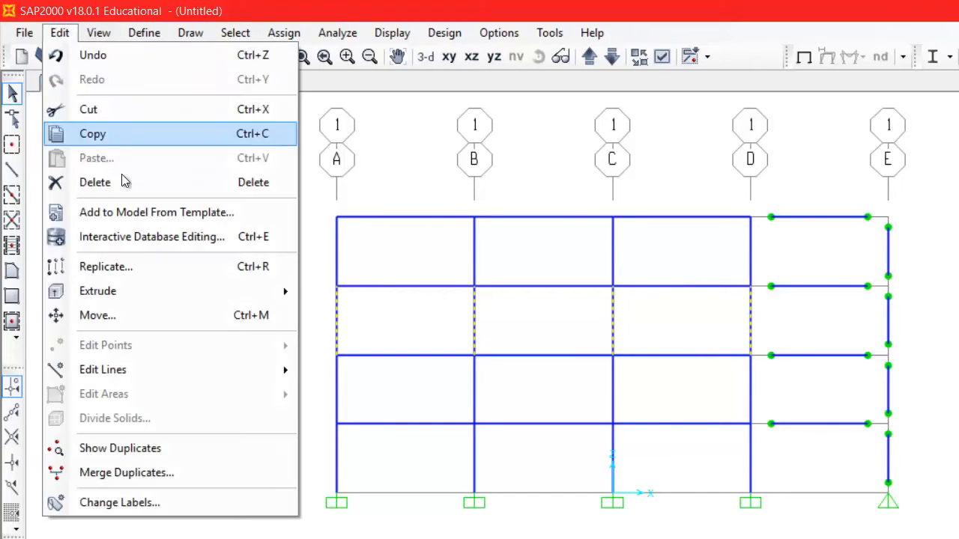
pyautogui.moveTo(173, 372)
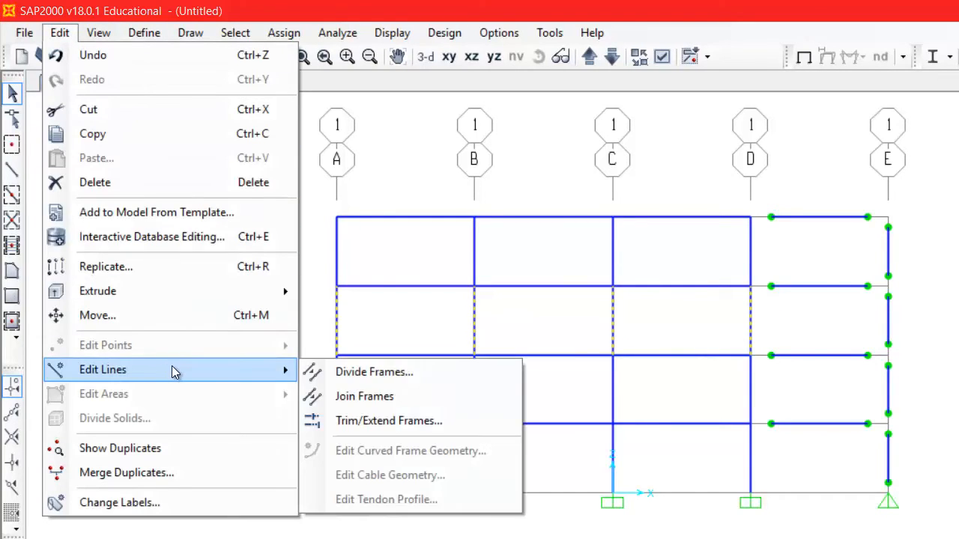
pyautogui.click(359, 376)
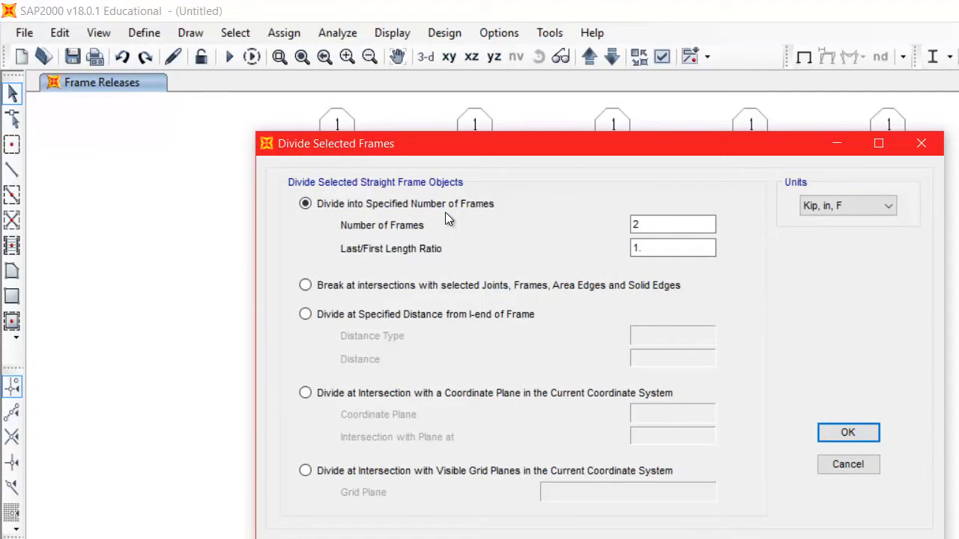
pyautogui.click(683, 226)
pyautogui.click(860, 430)
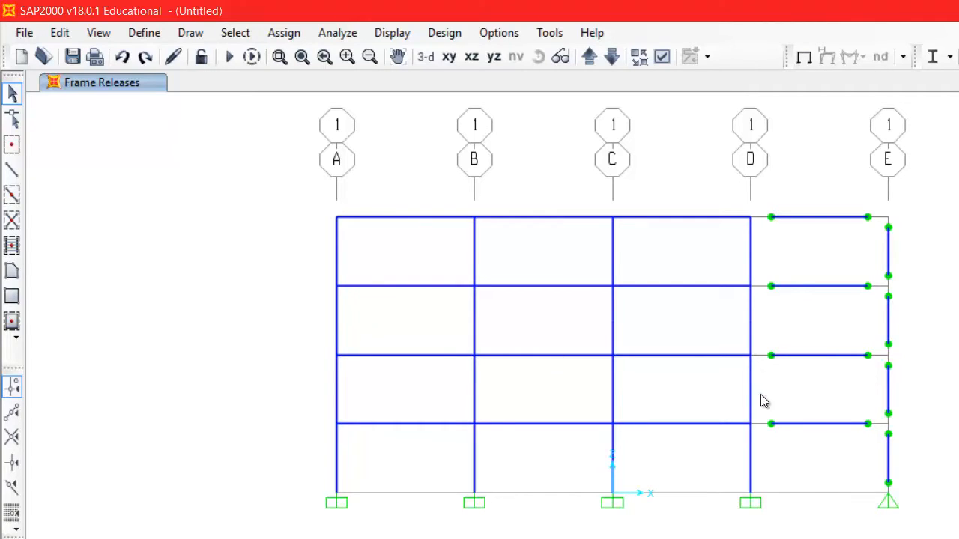
# Assign the W24X146 section to the columns on grid lines A to D from the base up to the third-story split
pyautogui.moveTo(772, 335); pyautogui.dragTo(334, 353)
pyautogui.moveTo(529, 385); pyautogui.dragTo(309, 403)
pyautogui.moveTo(777, 452); pyautogui.dragTo(287, 474)
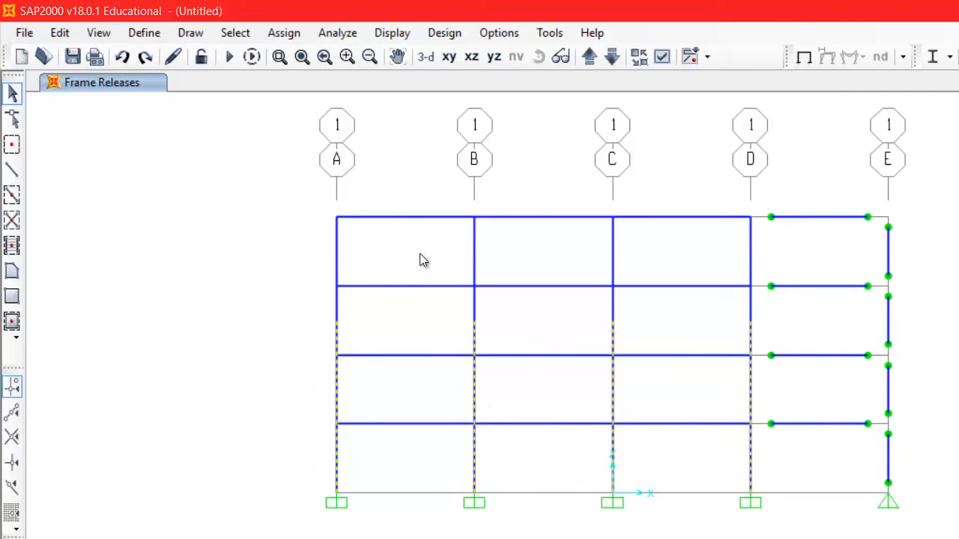
pyautogui.click(284, 33)
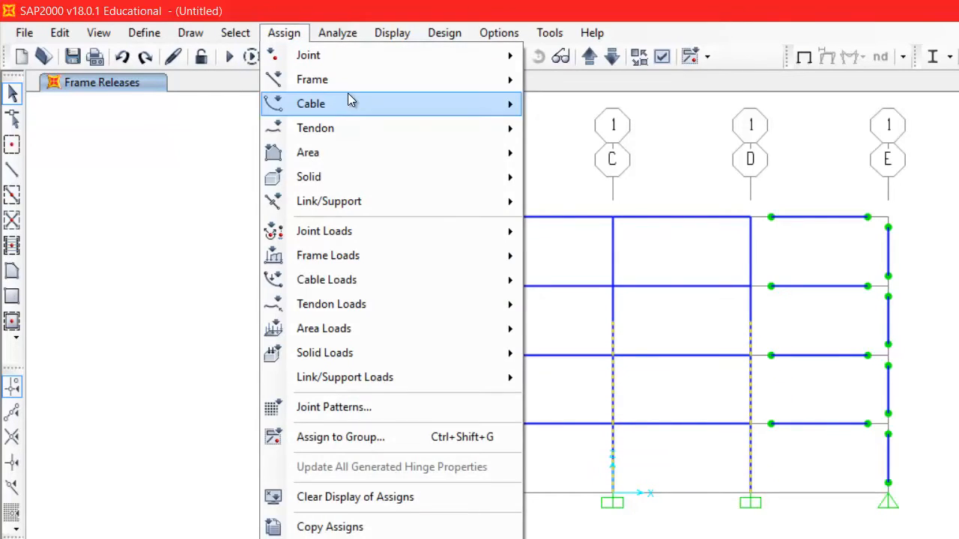
pyautogui.moveTo(358, 82)
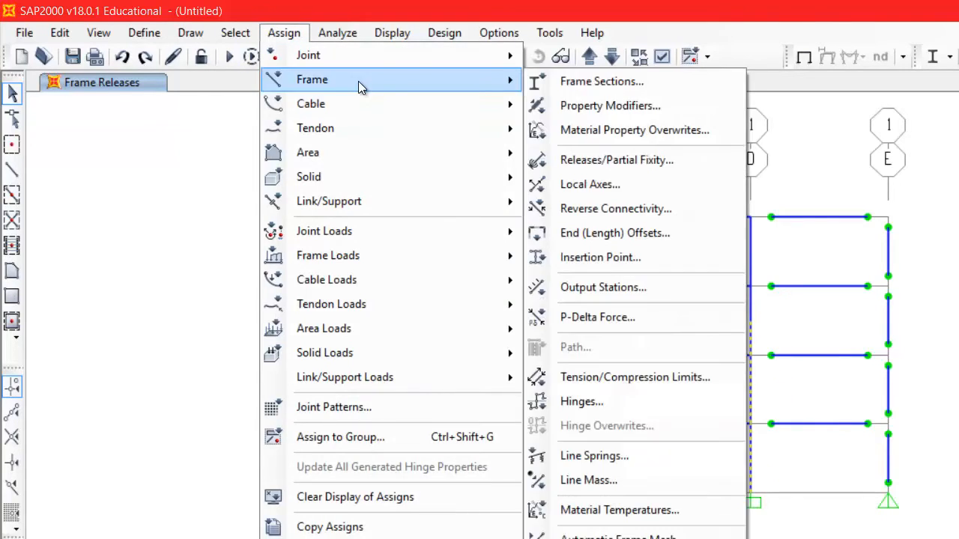
pyautogui.click(608, 86)
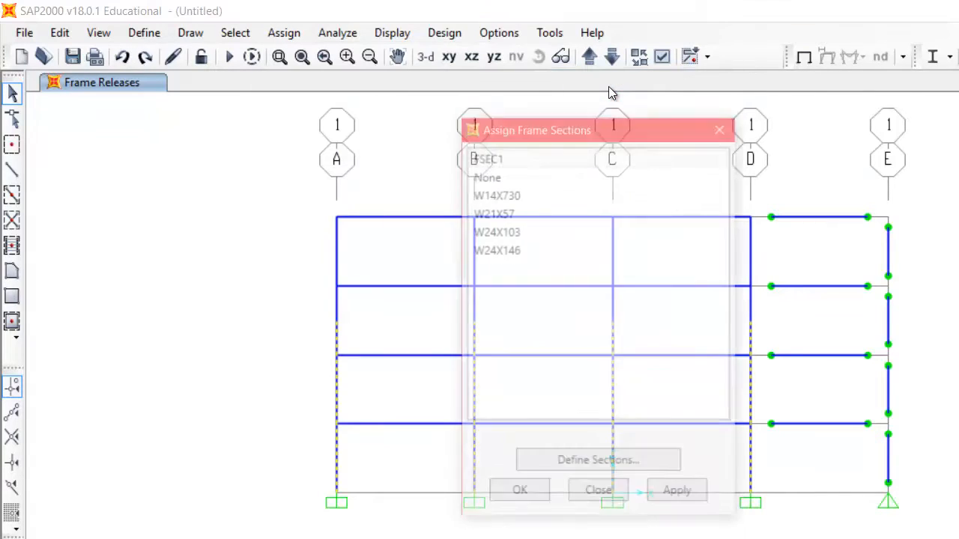
pyautogui.click(527, 253)
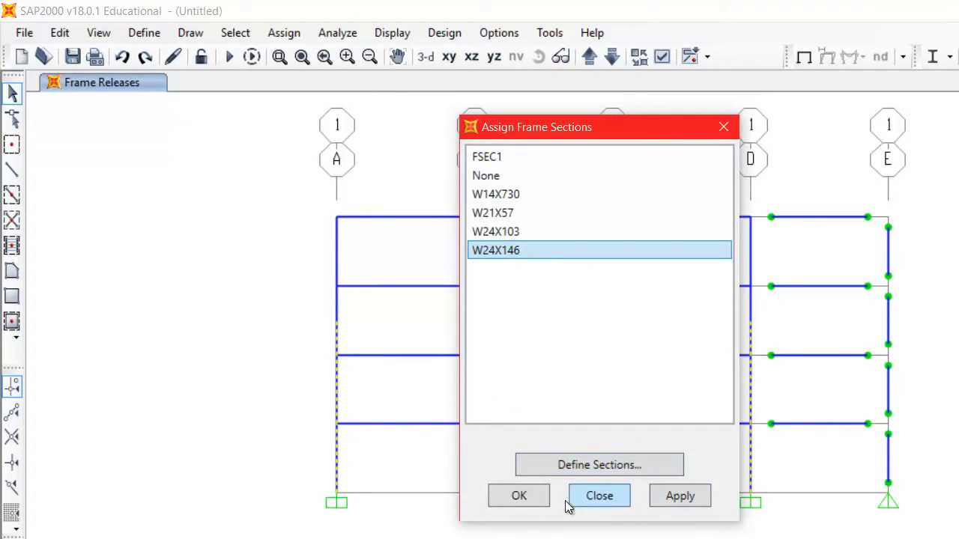
pyautogui.click(524, 496)
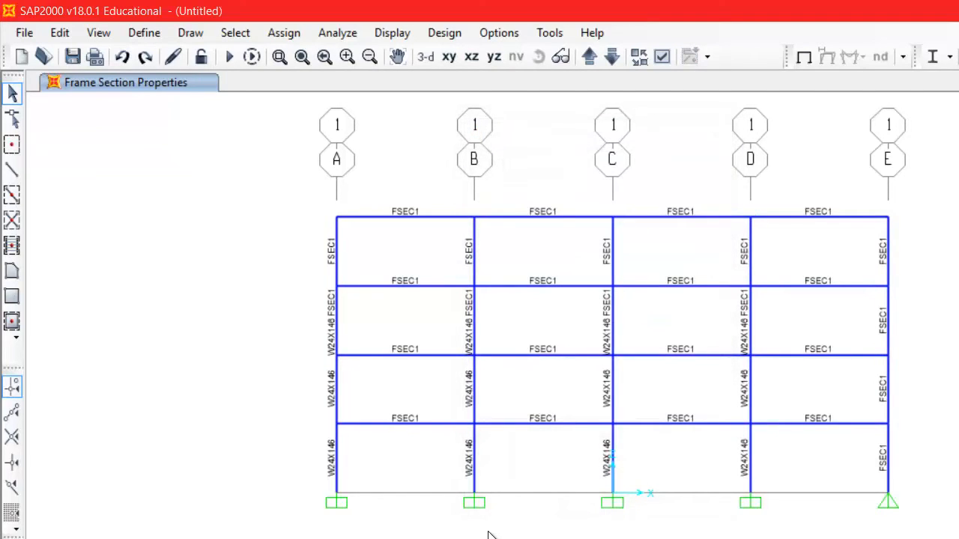
# Assign the W24X103 section to the columns on grid lines A to D above the third-story split
pyautogui.moveTo(767, 293); pyautogui.dragTo(269, 314)
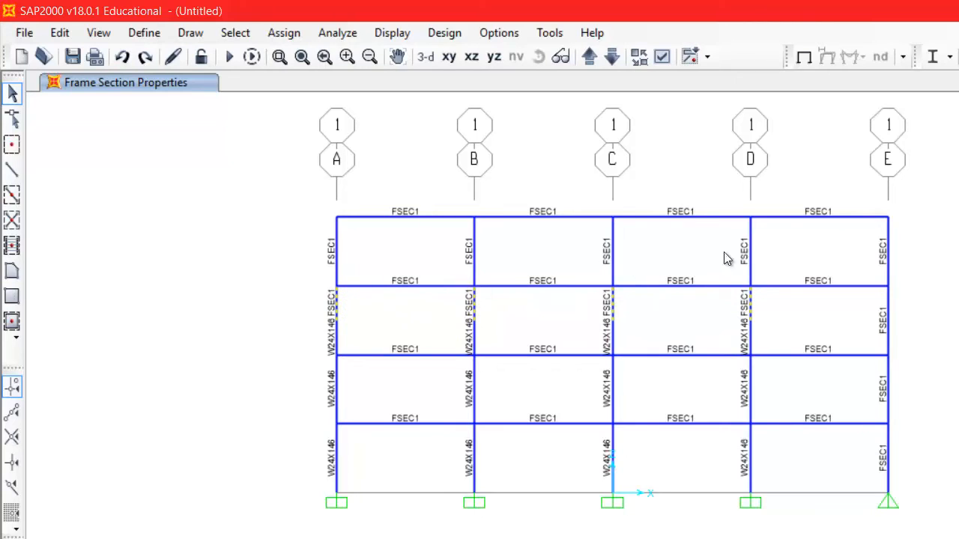
pyautogui.moveTo(786, 235); pyautogui.dragTo(275, 262)
pyautogui.click(285, 33)
pyautogui.moveTo(406, 90)
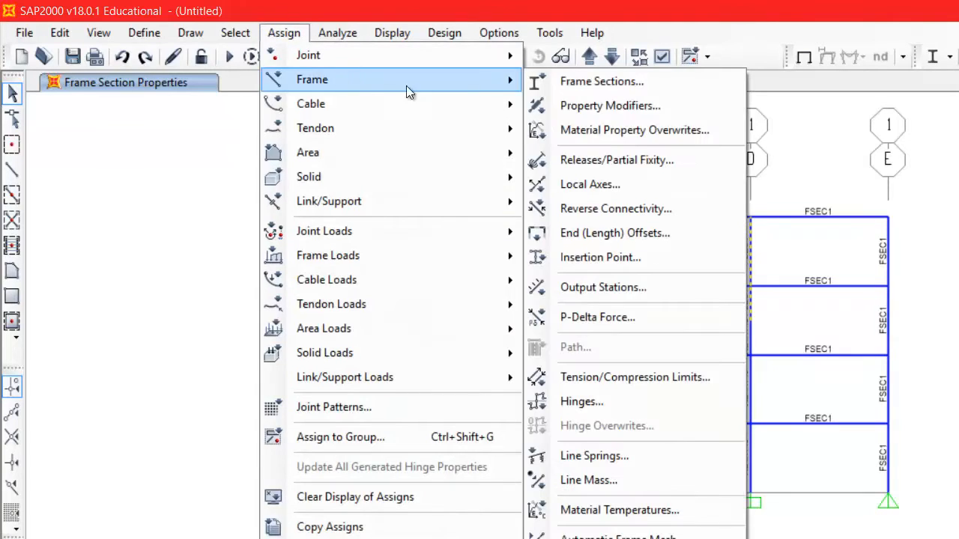
pyautogui.click(573, 84)
pyautogui.click(515, 215)
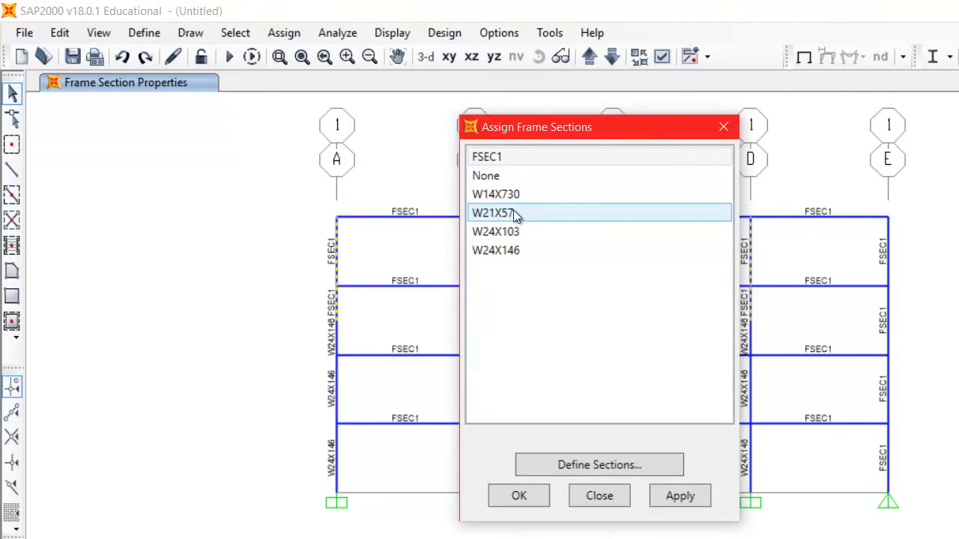
pyautogui.click(524, 232)
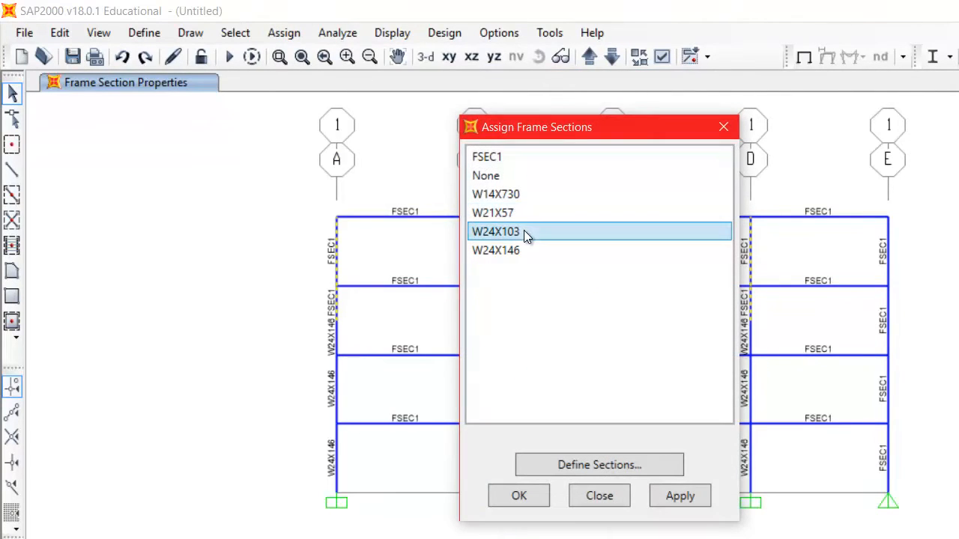
pyautogui.click(542, 500)
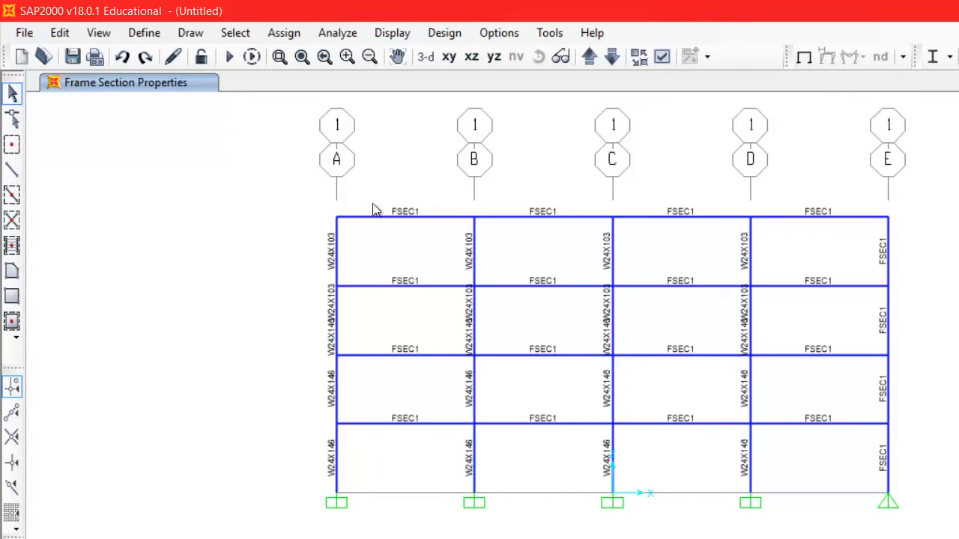
# Assign the W21X57 section to all beams in the three bays between grid lines A and D
pyautogui.moveTo(451, 184); pyautogui.dragTo(405, 457)
pyautogui.moveTo(571, 173); pyautogui.dragTo(536, 413)
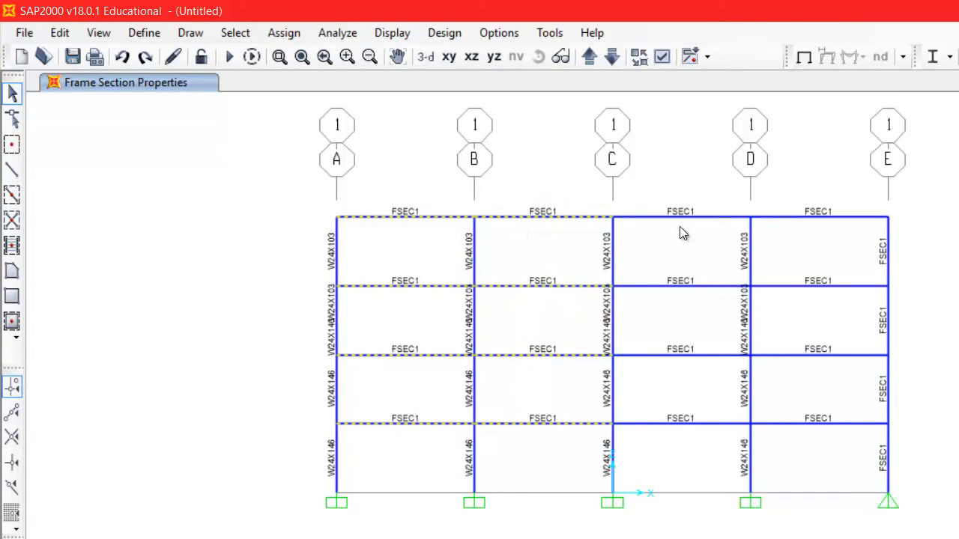
pyautogui.moveTo(704, 170); pyautogui.dragTo(668, 475)
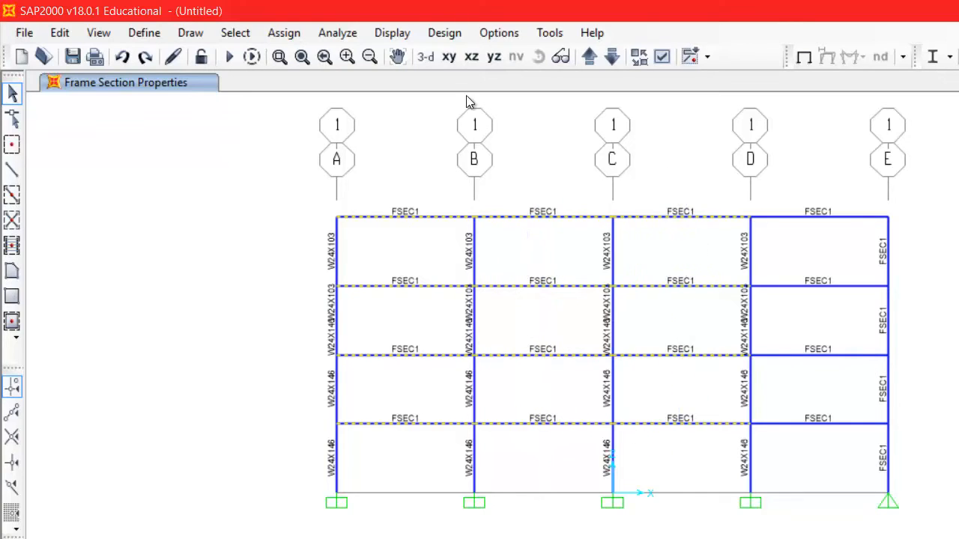
pyautogui.click(284, 33)
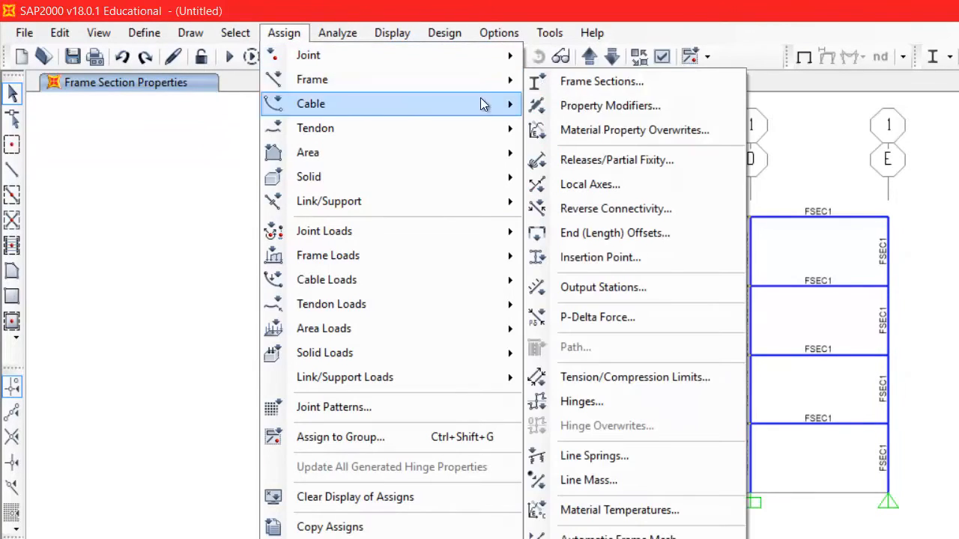
pyautogui.click(610, 84)
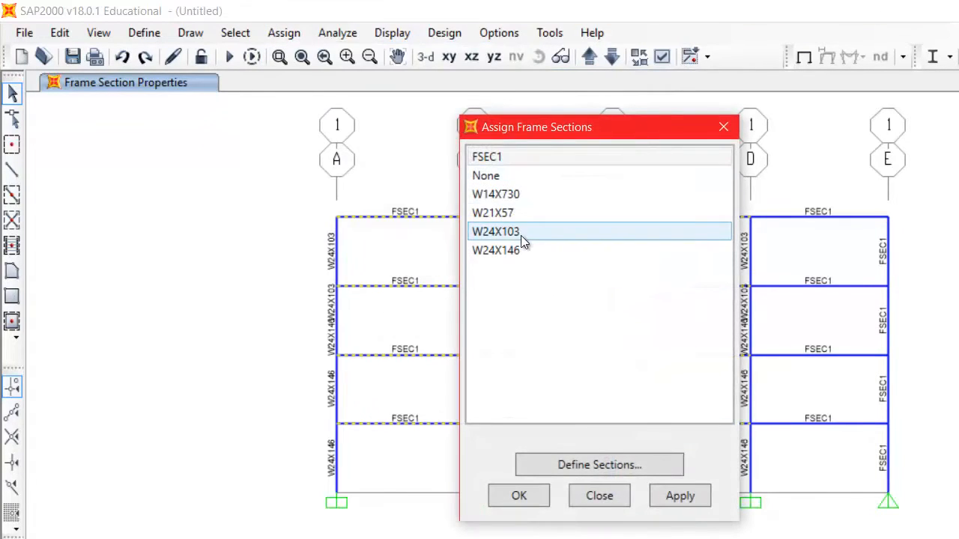
pyautogui.click(522, 214)
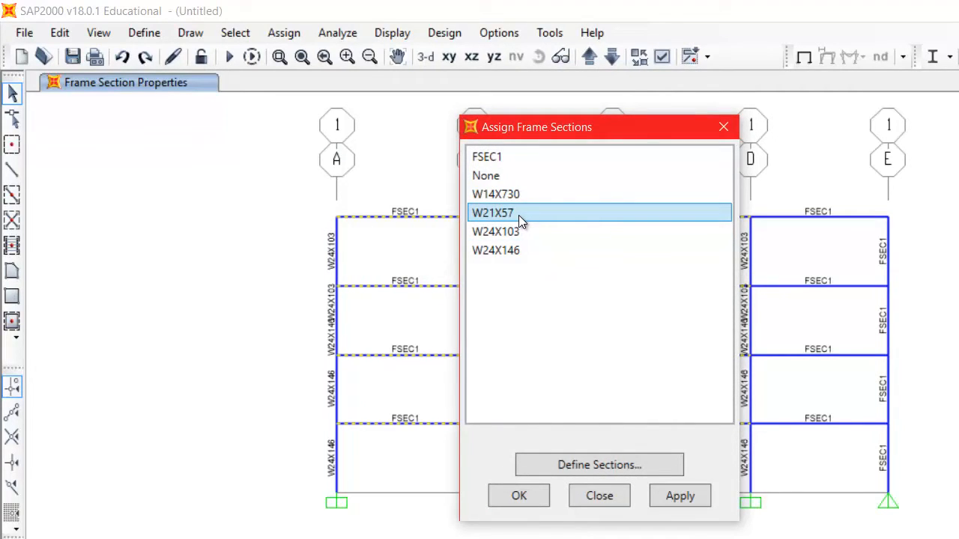
pyautogui.click(520, 500)
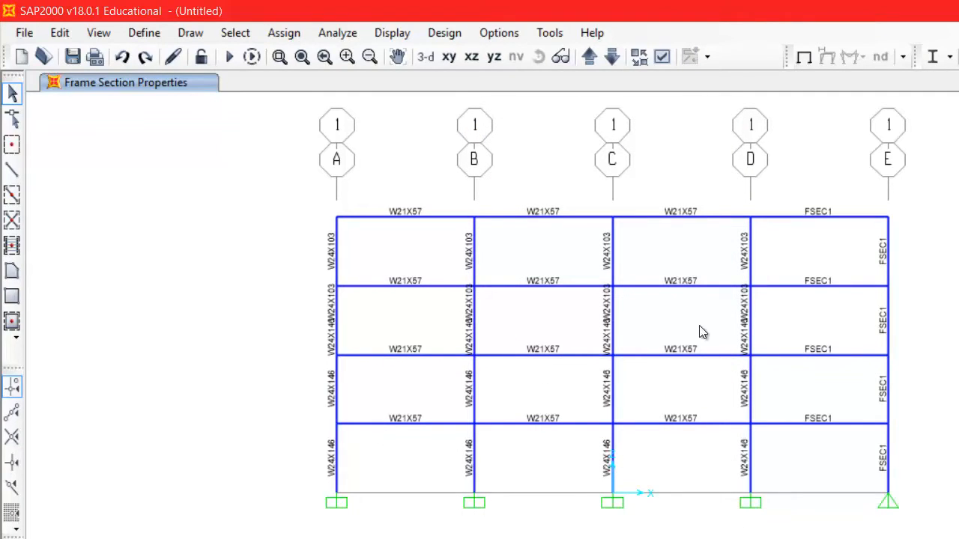
# Assign the W14X730 section to the beams between grid lines D and E and the columns on grid line E
pyautogui.moveTo(940, 189); pyautogui.dragTo(807, 448)
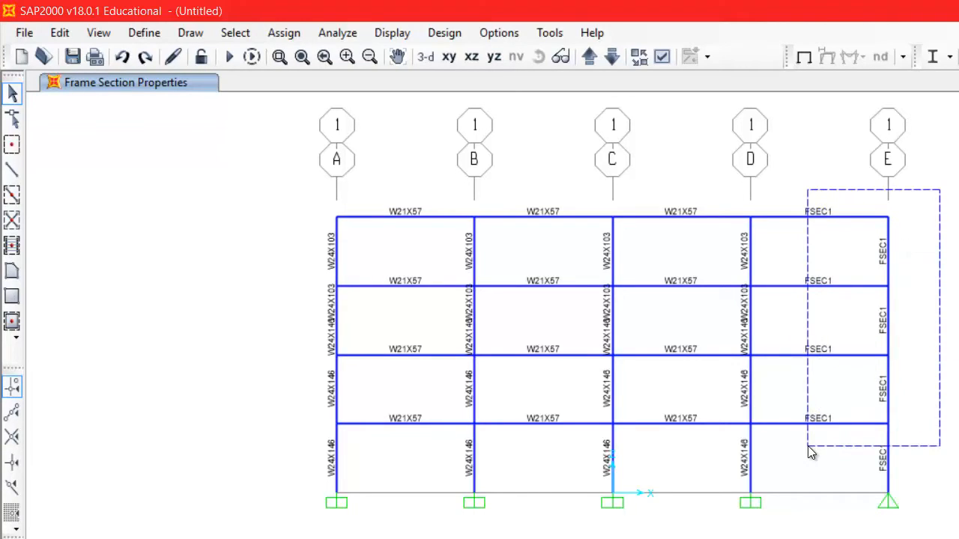
pyautogui.moveTo(808, 447); pyautogui.dragTo(807, 447)
pyautogui.click(298, 33)
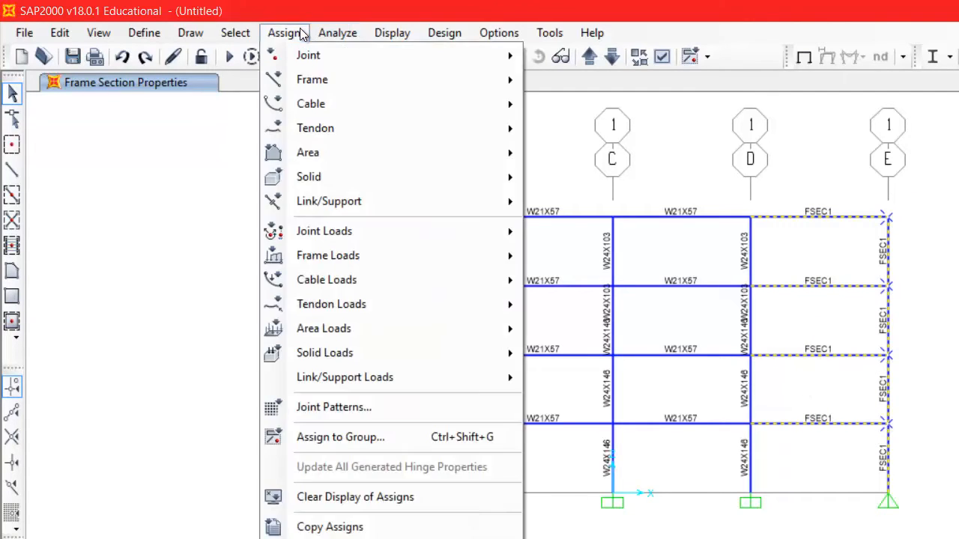
pyautogui.moveTo(337, 33)
pyautogui.click(285, 33)
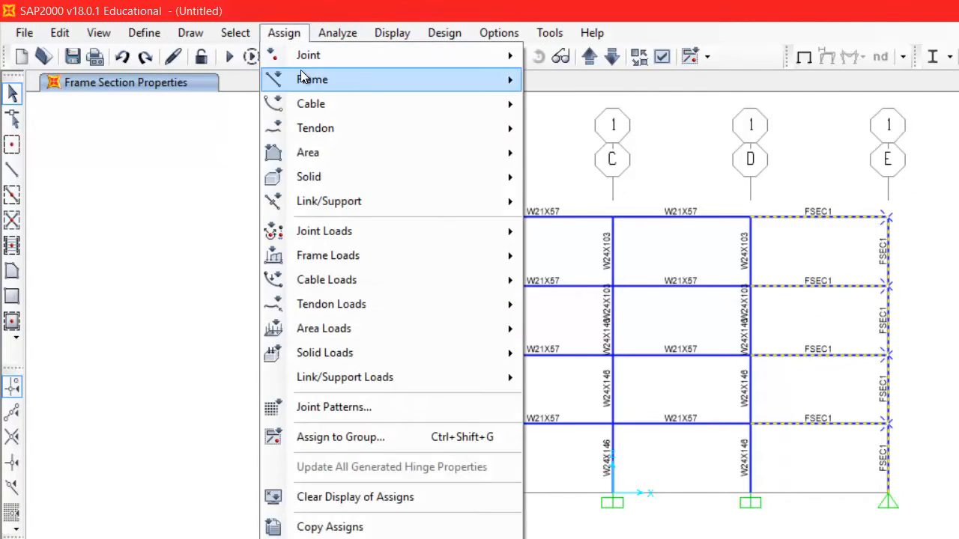
pyautogui.moveTo(301, 79)
pyautogui.click(562, 89)
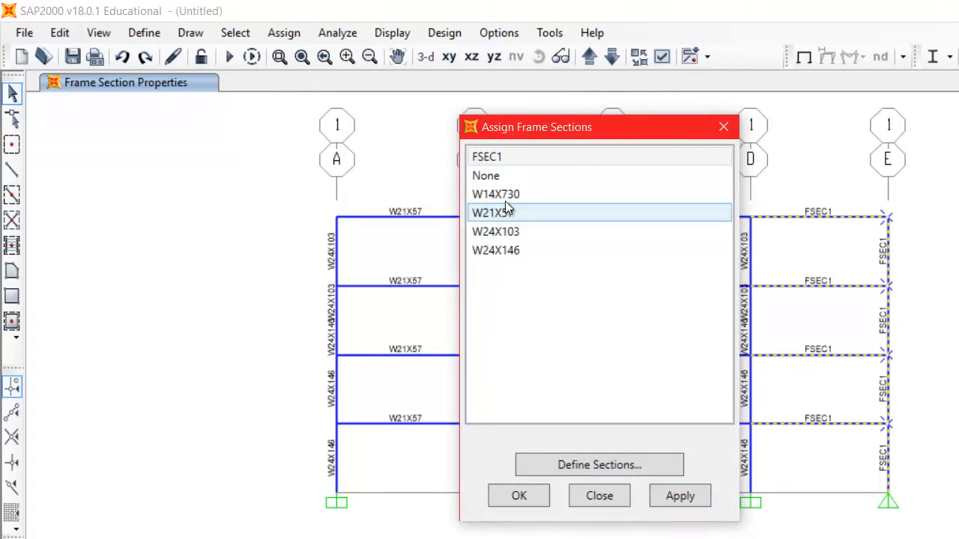
pyautogui.click(507, 195)
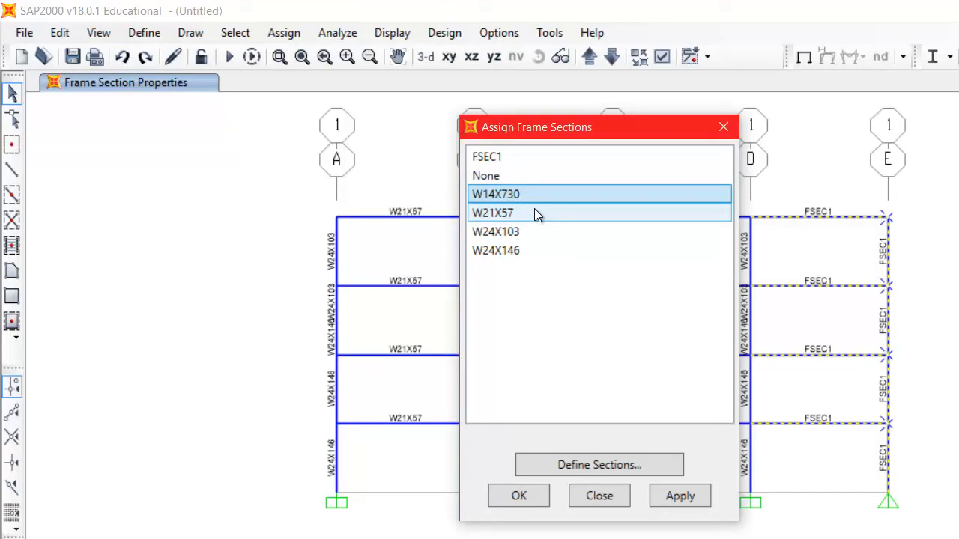
pyautogui.click(523, 495)
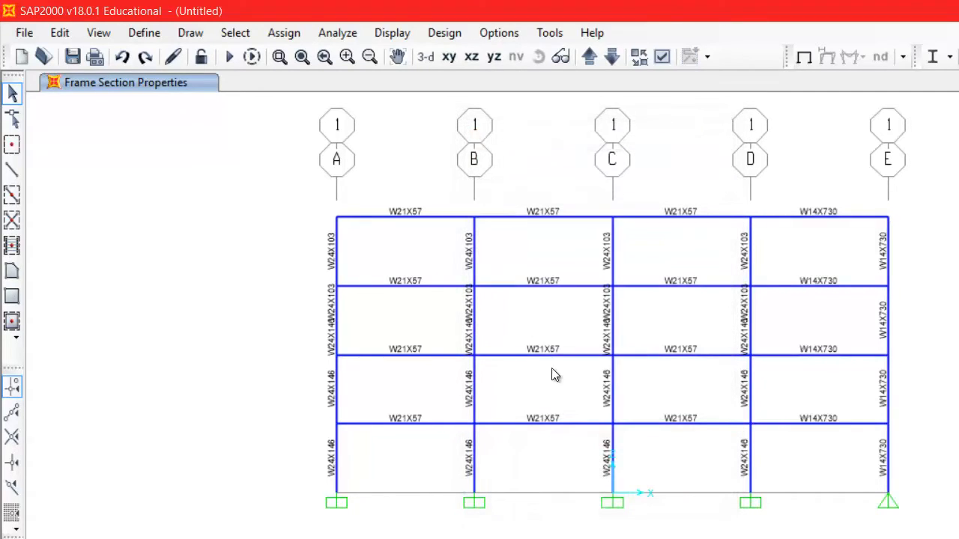
# Set the active window's view type to Extrude so the members display with their assigned section shapes
pyautogui.click(663, 60)
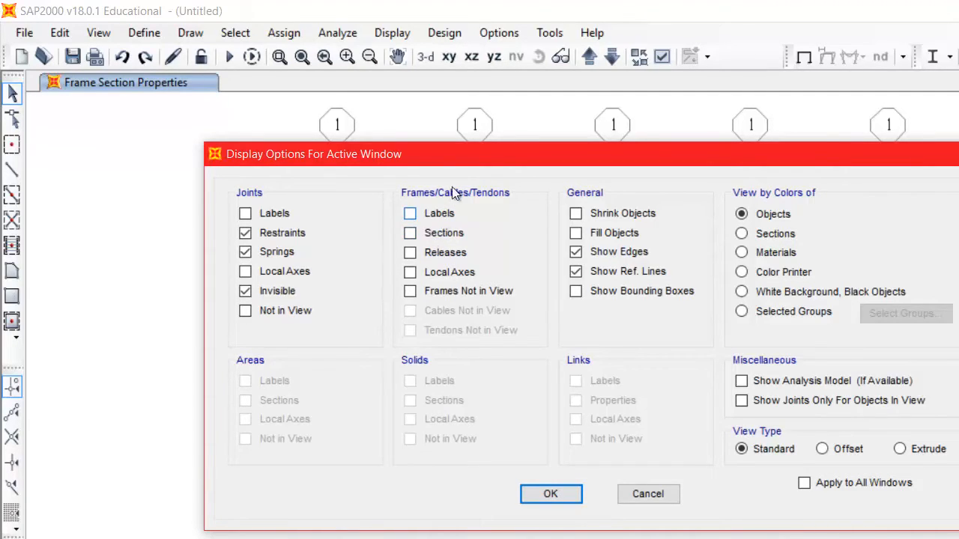
pyautogui.moveTo(465, 154)
pyautogui.mouseDown()
pyautogui.moveTo(543, 469)
pyautogui.moveTo(450, 176)
pyautogui.moveTo(457, 144)
pyautogui.mouseUp()
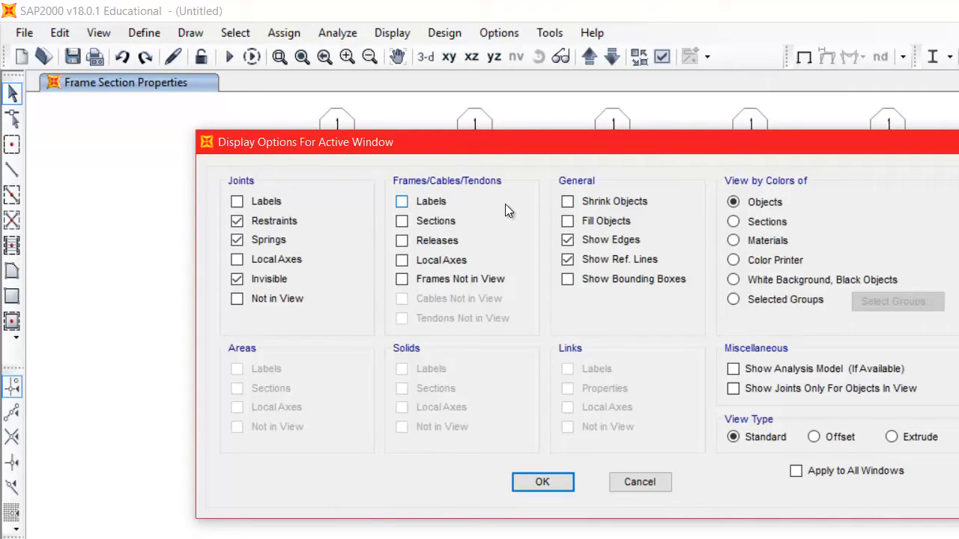
pyautogui.click(596, 204)
pyautogui.click(601, 198)
pyautogui.click(483, 262)
pyautogui.click(468, 278)
pyautogui.click(433, 278)
pyautogui.click(288, 295)
pyautogui.click(287, 295)
pyautogui.click(401, 259)
pyautogui.click(402, 259)
pyautogui.click(915, 439)
pyautogui.click(556, 482)
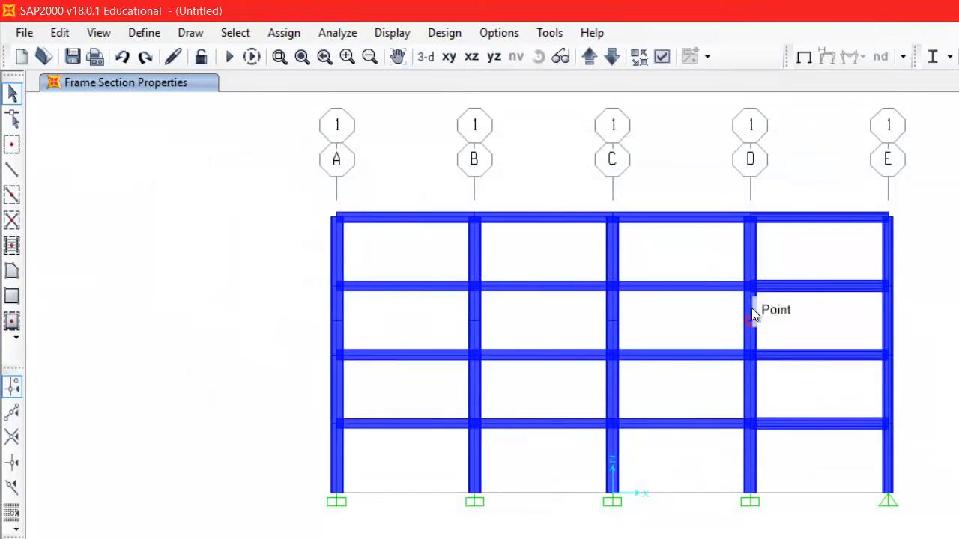
# Examine the extruded beam-to-column joints up close in elevation and in 3-D, ending in the XZ view
pyautogui.scroll(4, 624, 462)
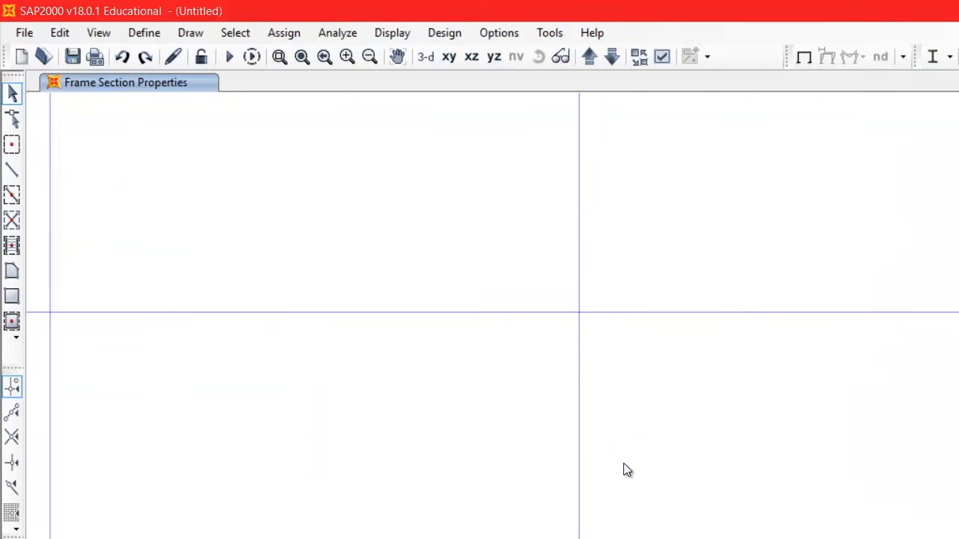
pyautogui.scroll(-4, 619, 446)
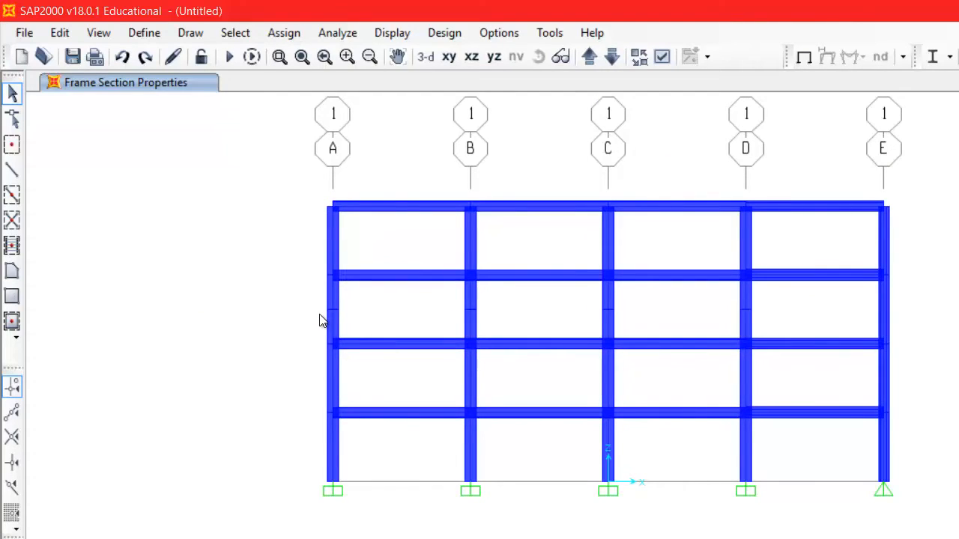
pyautogui.click(425, 57)
pyautogui.scroll(-5, 420, 337)
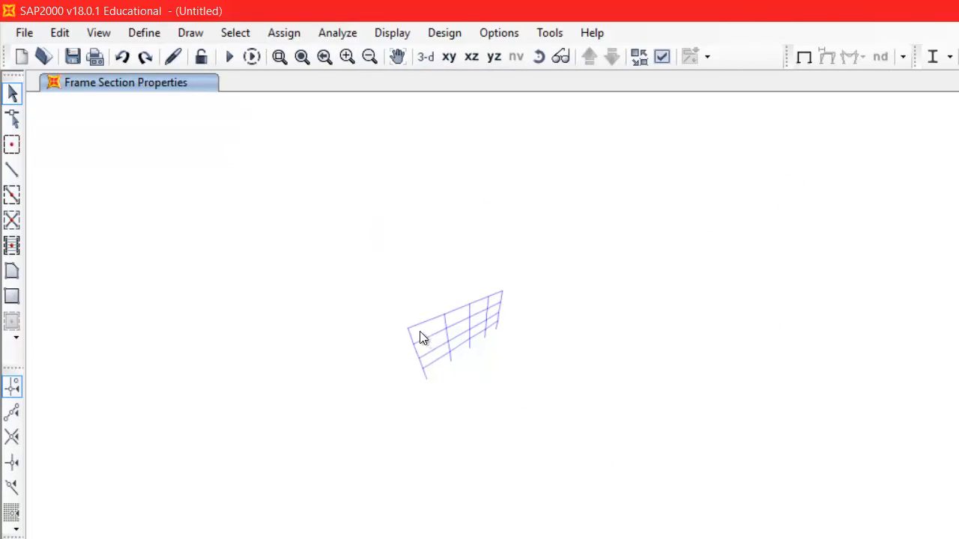
pyautogui.scroll(10, 419, 338)
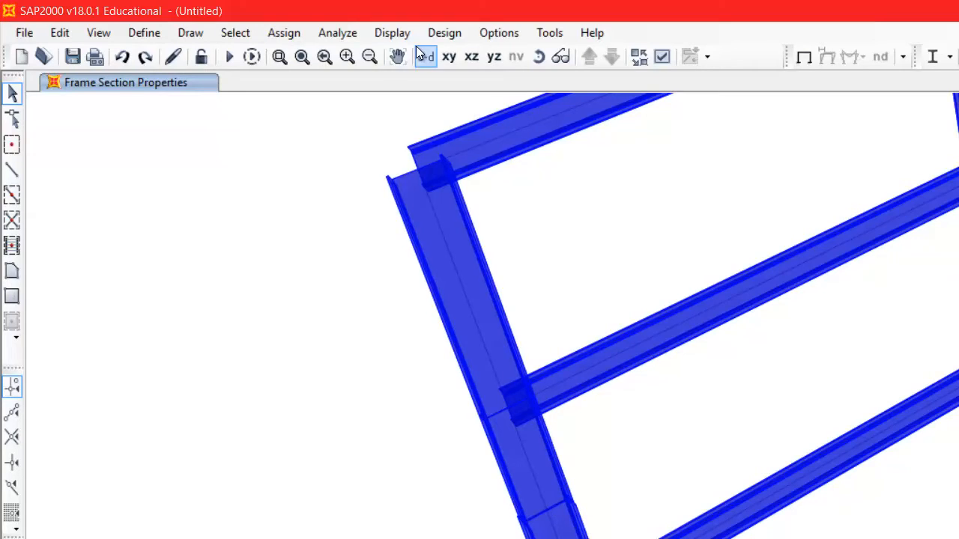
pyautogui.click(469, 60)
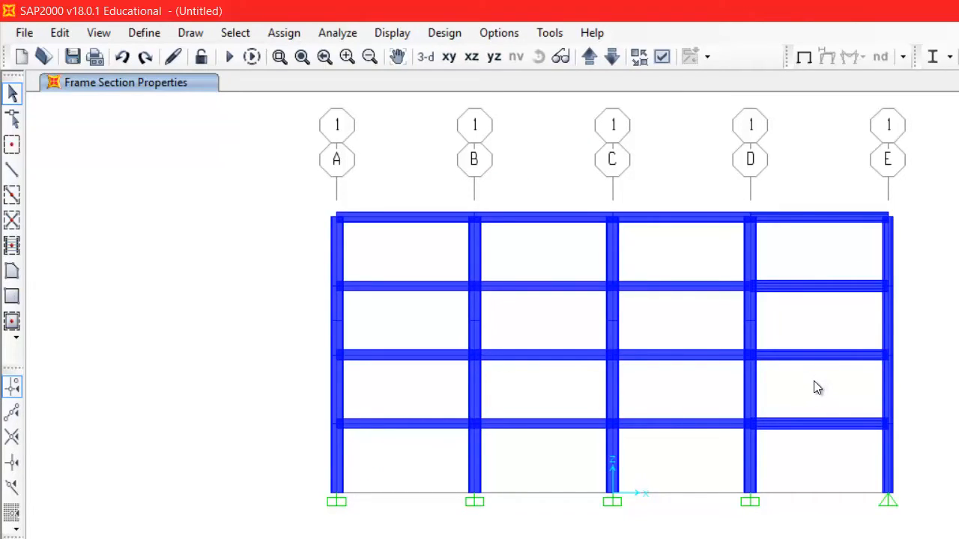
# Return the active window to the Standard view type with frame section labels displayed, enlarging the frame
pyautogui.click(662, 56)
pyautogui.click(772, 445)
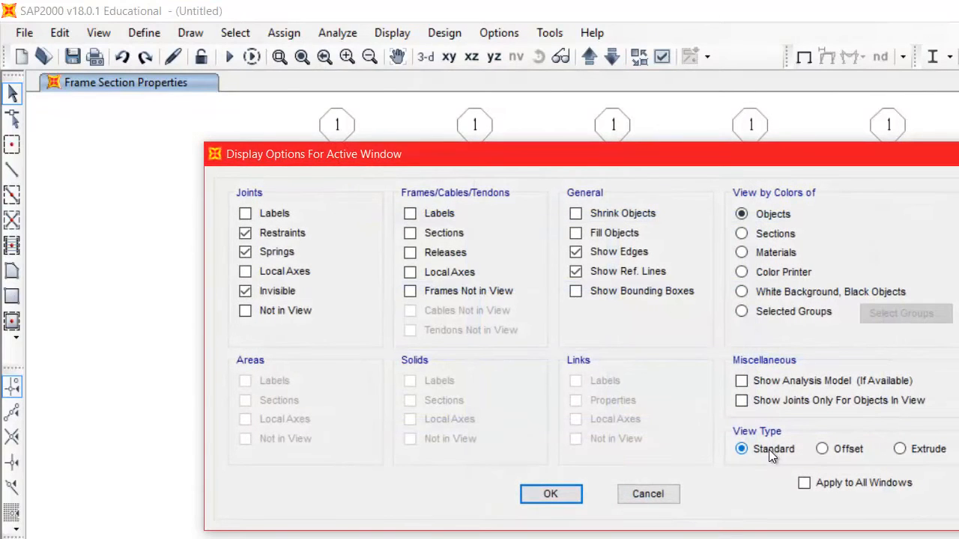
pyautogui.click(548, 495)
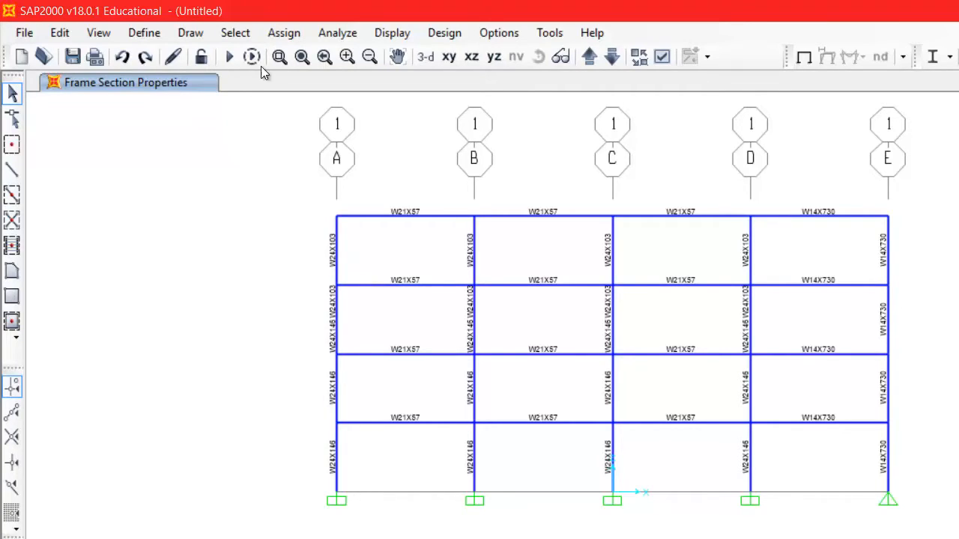
pyautogui.click(279, 57)
pyautogui.moveTo(301, 178); pyautogui.dragTo(794, 520)
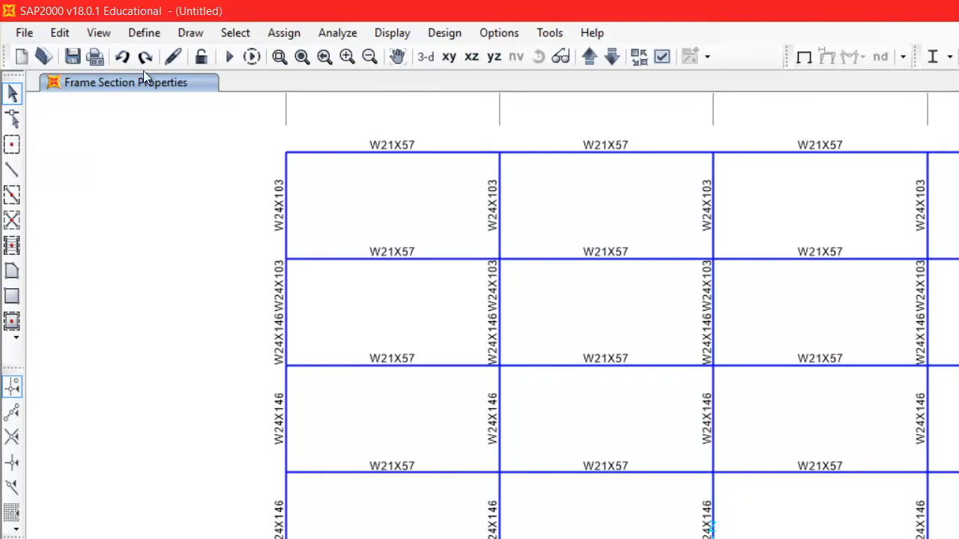
# Add a new frame hinge property using the steel defaults
pyautogui.click(143, 35)
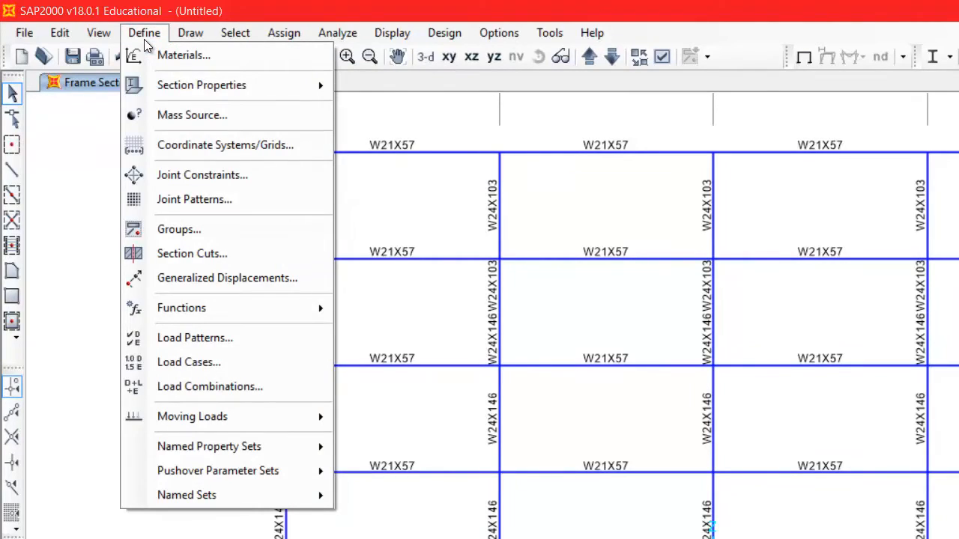
pyautogui.moveTo(213, 85)
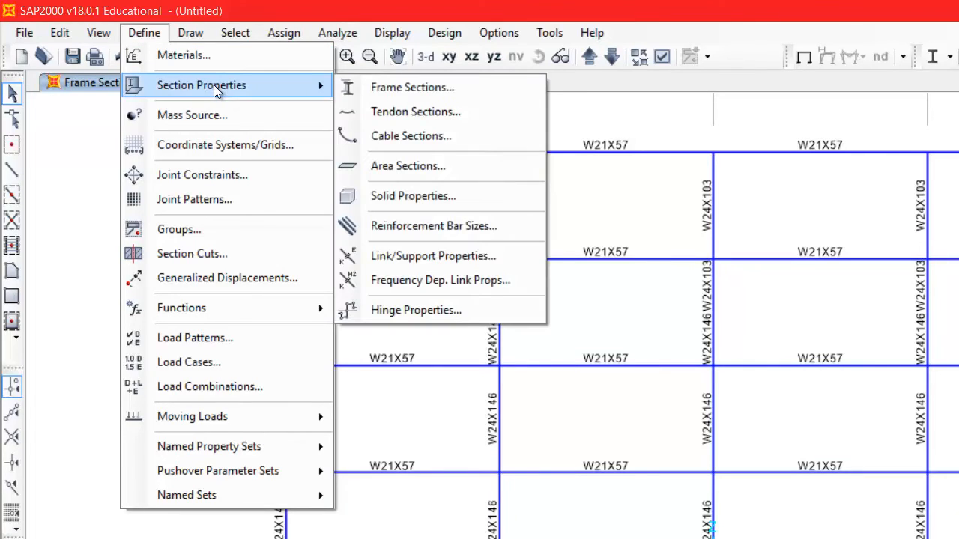
pyautogui.click(459, 313)
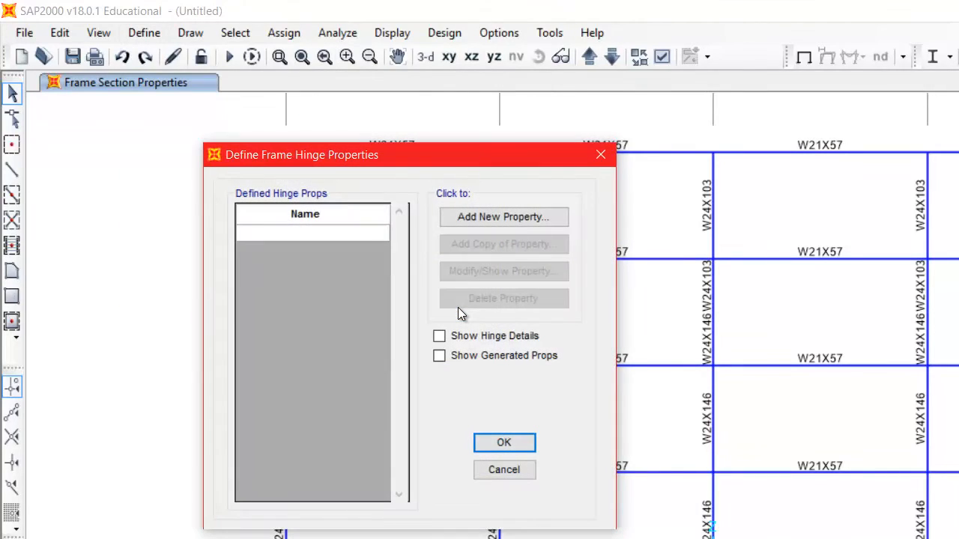
pyautogui.click(474, 216)
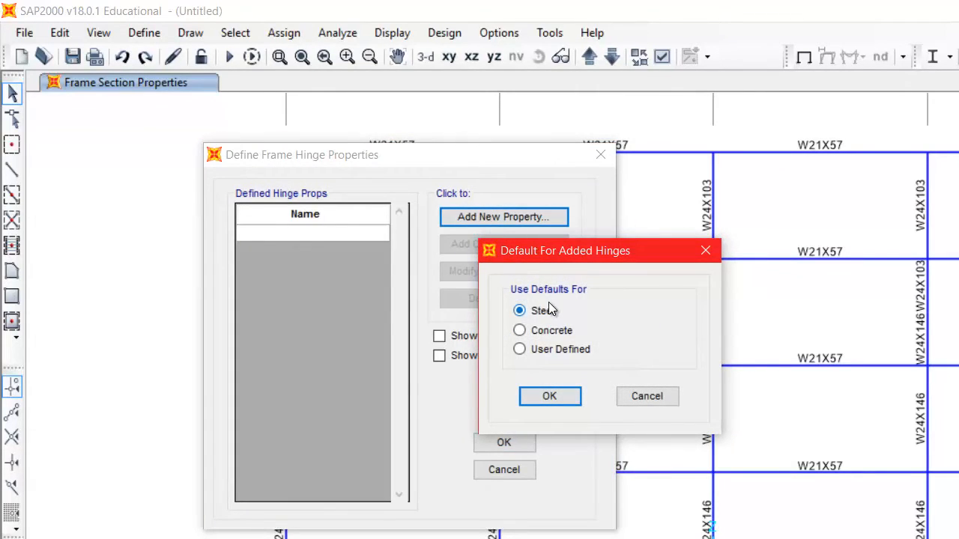
pyautogui.click(550, 396)
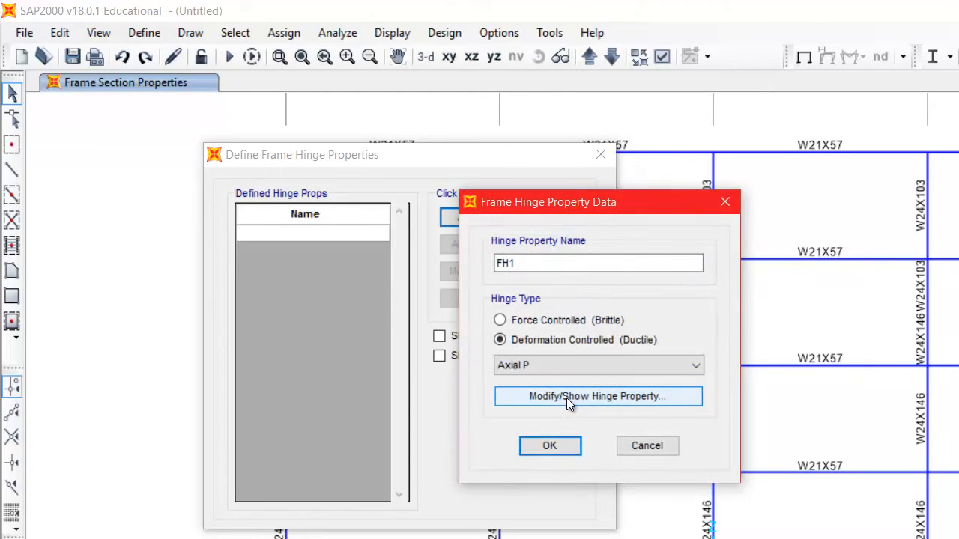
# Name the new hinge property ColumnHinge
pyautogui.doubleClick(539, 263)
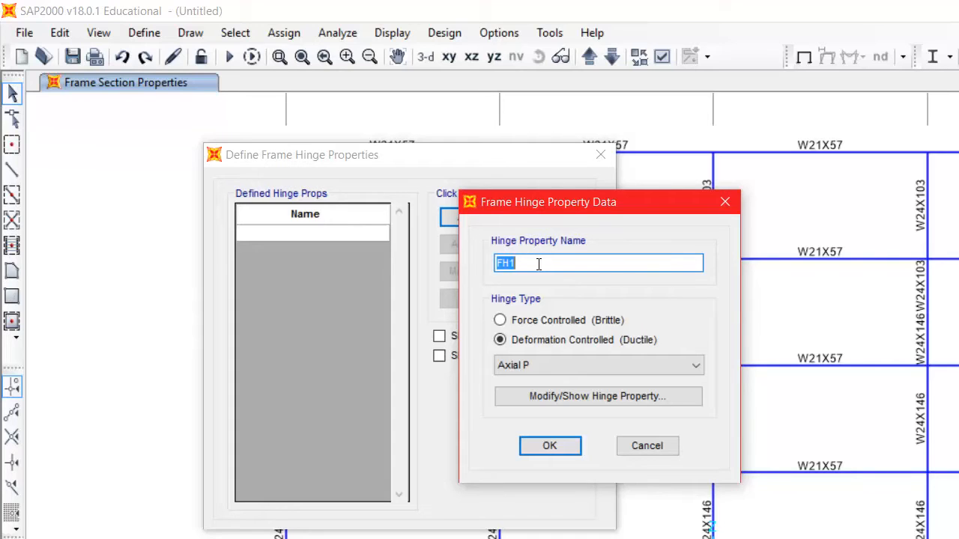
pyautogui.write('COlum')
pyautogui.press('BackSpace')
pyautogui.press('BackSpace')
pyautogui.press('BackSpace')
pyautogui.press('BackSpace')
pyautogui.write('olumnHinge')
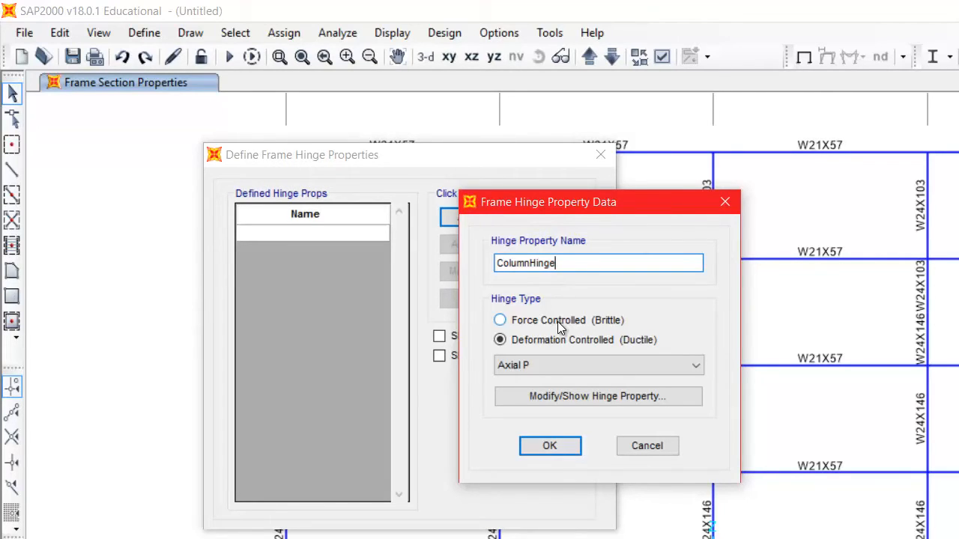
# Make the deformation-controlled hinge a Moment M3 type and open its detailed hinge property data
pyautogui.click(569, 365)
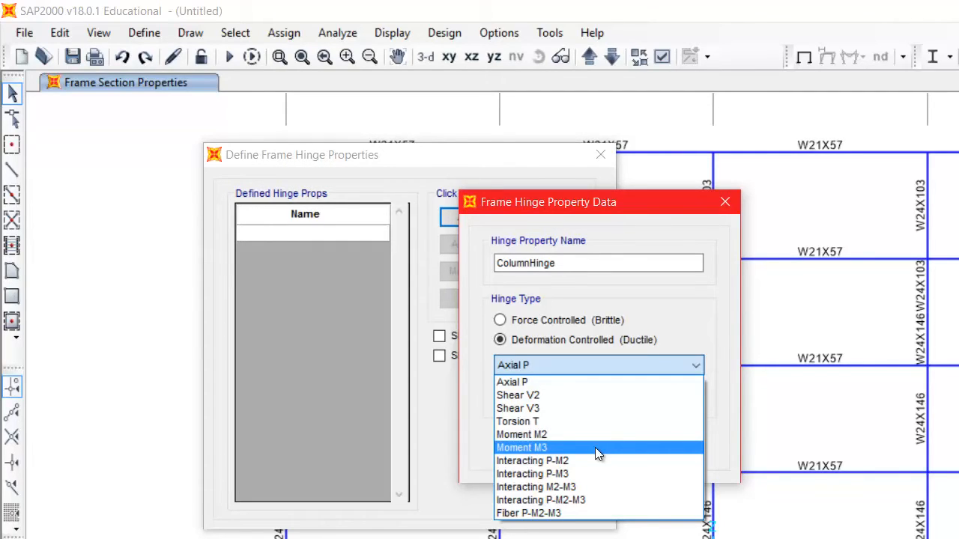
pyautogui.click(595, 447)
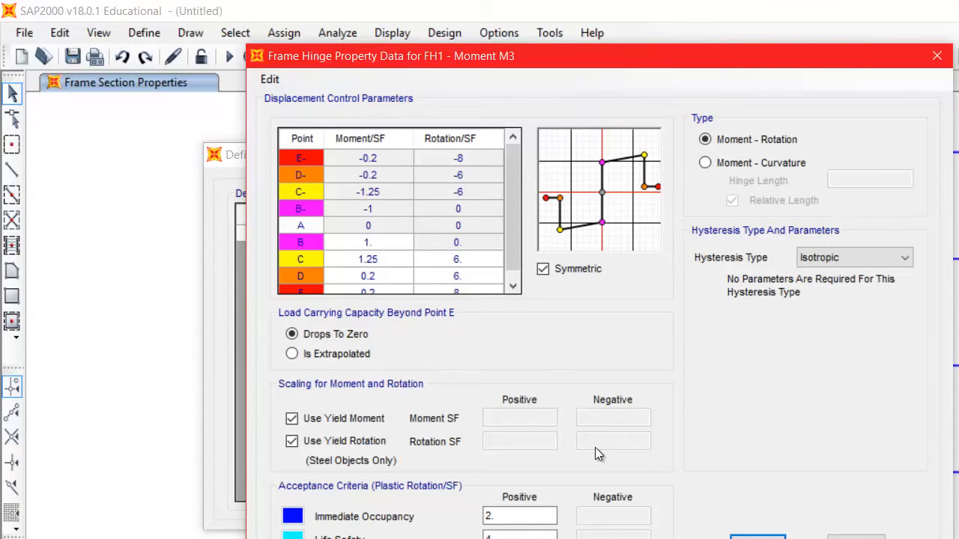
pyautogui.moveTo(492, 58); pyautogui.dragTo(469, 22)
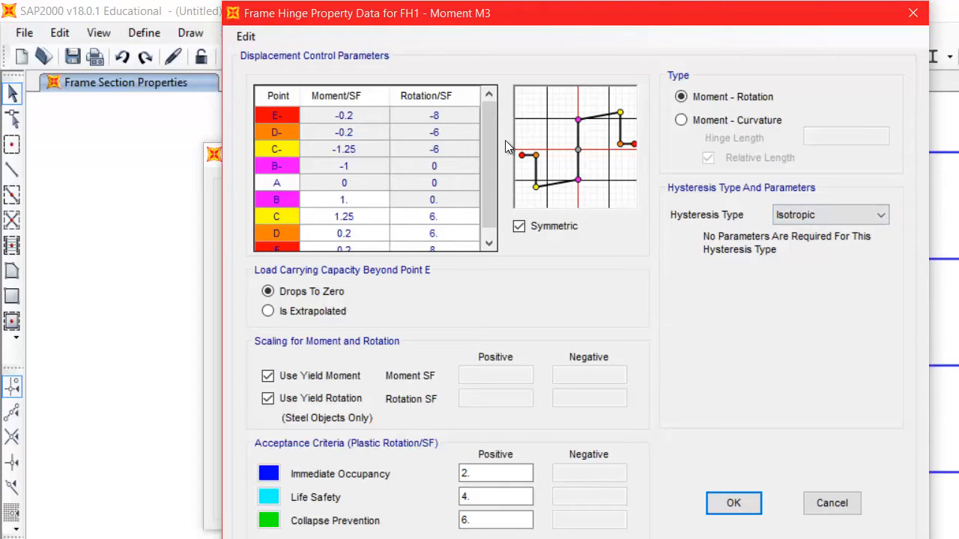
# Review the hinge's displacement control points and try the backbone without symmetry before restoring the Symmetric option
pyautogui.moveTo(489, 149); pyautogui.dragTo(488, 170)
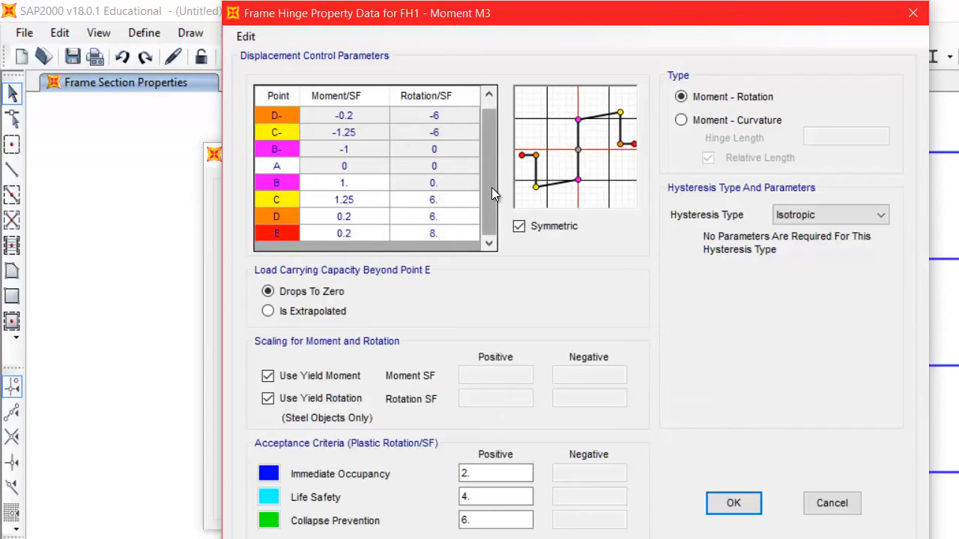
pyautogui.moveTo(491, 187); pyautogui.dragTo(500, 125)
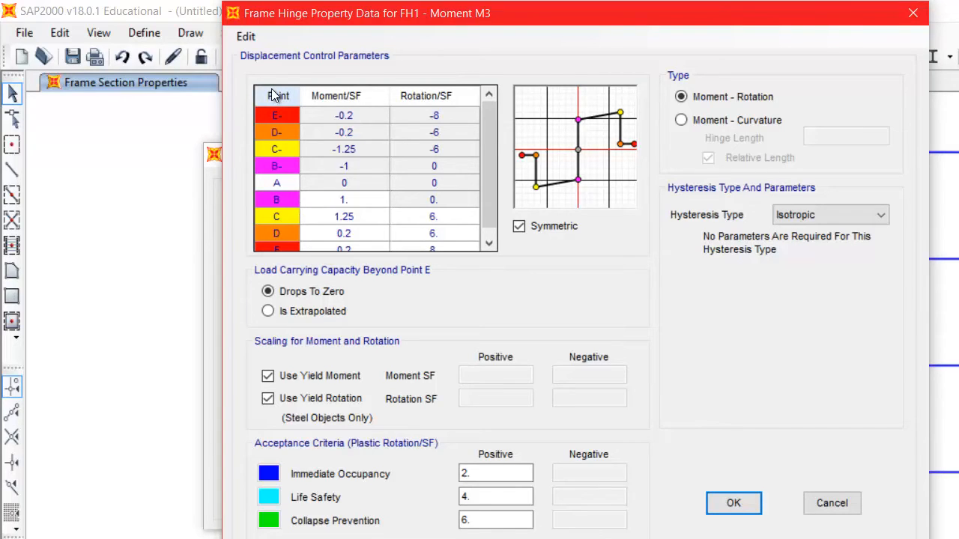
pyautogui.click(520, 226)
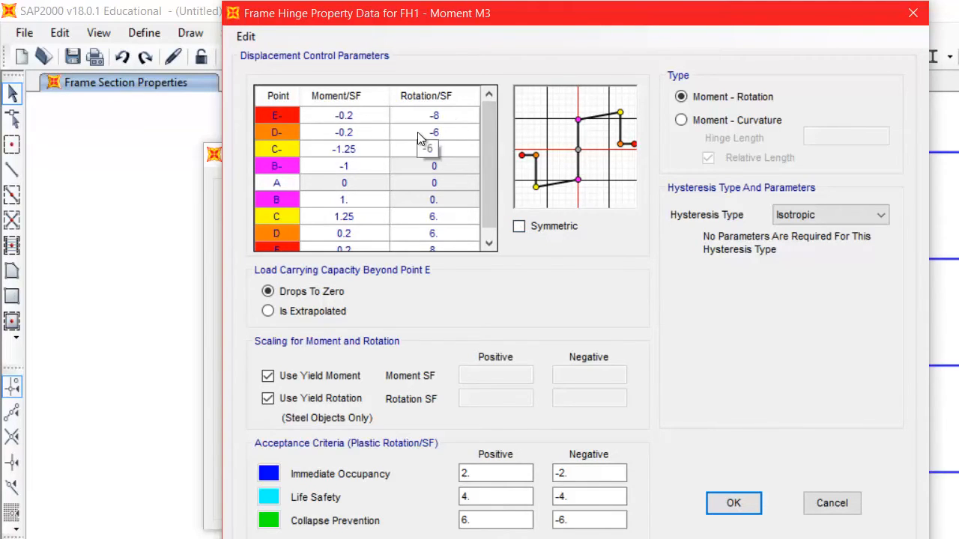
pyautogui.click(518, 227)
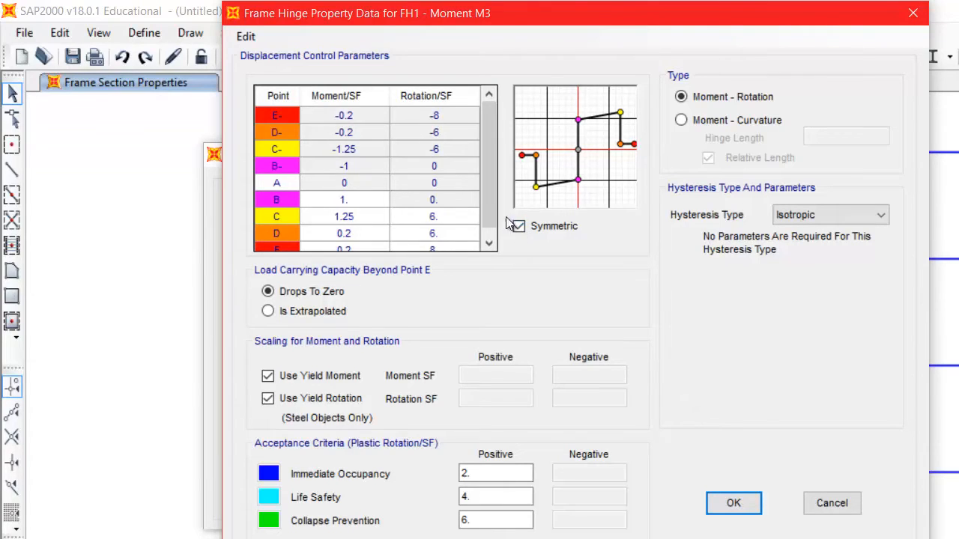
# Disable Use Yield Moment and Use Yield Rotation so the hinge takes custom scale factors
pyautogui.moveTo(491, 198); pyautogui.dragTo(492, 210)
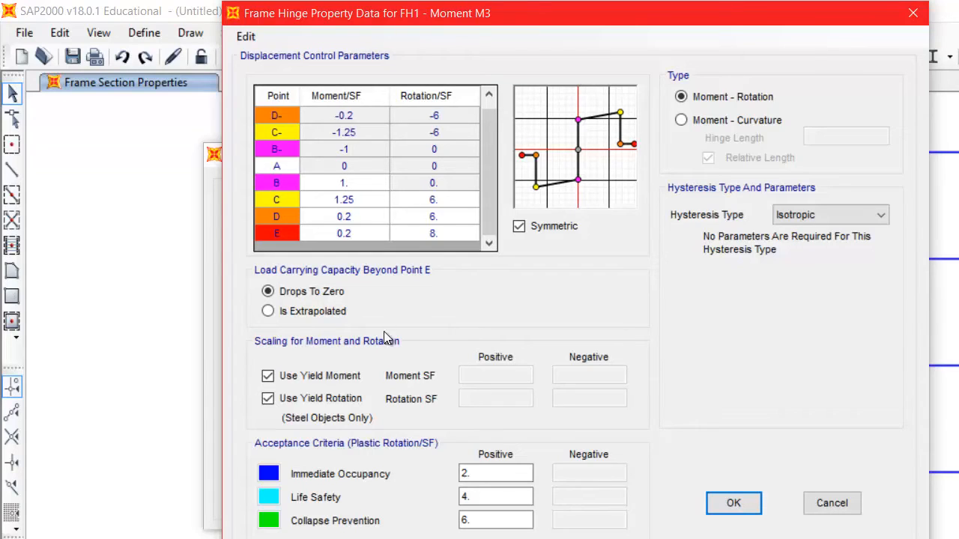
pyautogui.click(287, 374)
pyautogui.click(285, 402)
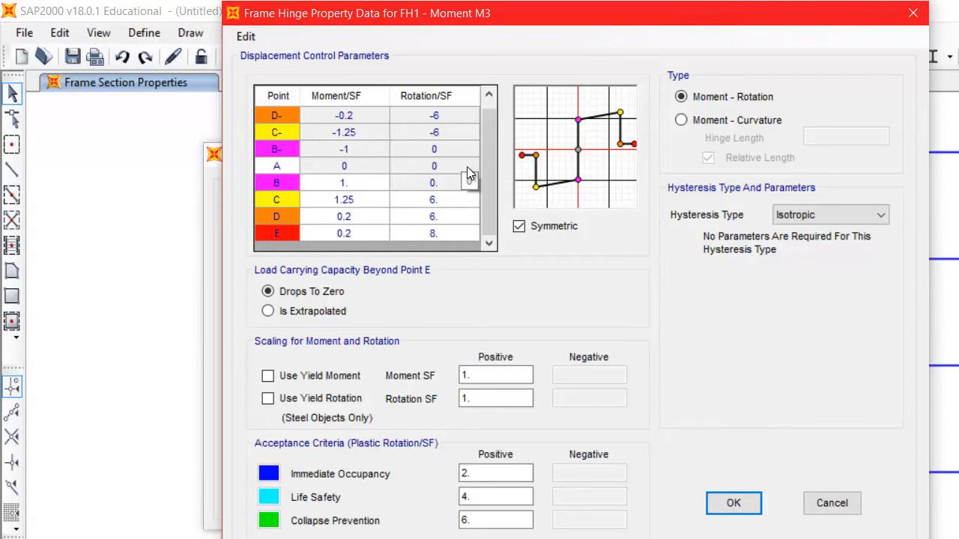
# Open the IMK-Model-AISC-shapetable workbook in Excel and examine the moment-rotation values and backbone charts for the W24x146 section
pyautogui.doubleClick(510, 378)
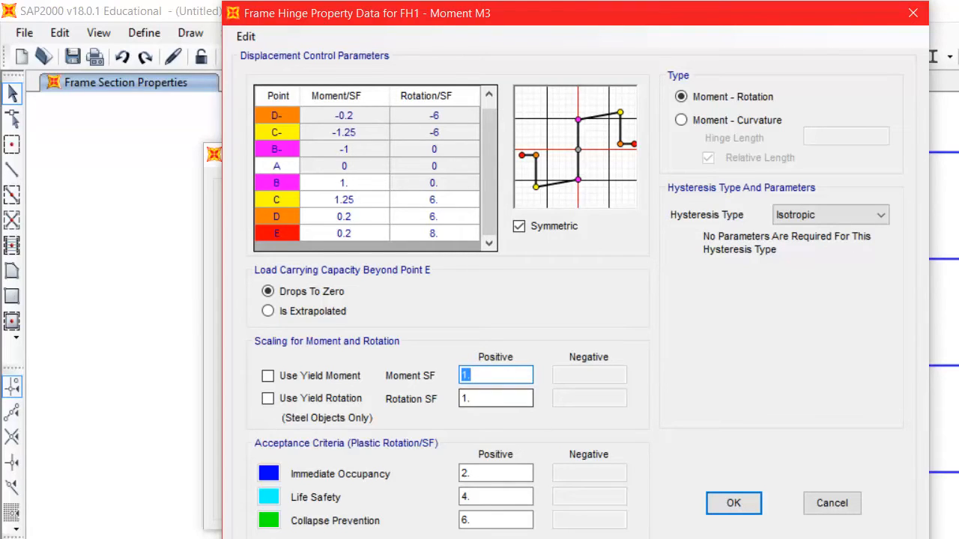
pyautogui.rightClick(793, 538)
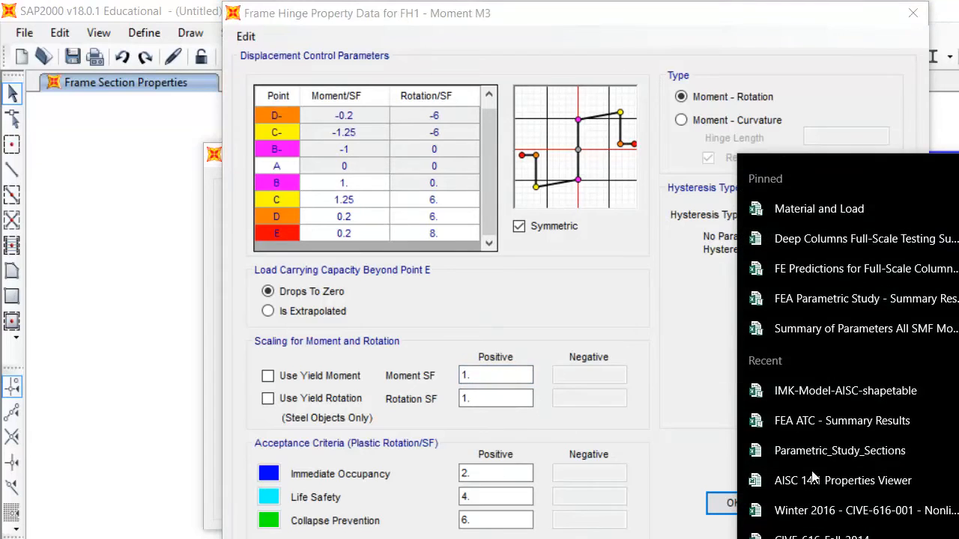
pyautogui.click(810, 388)
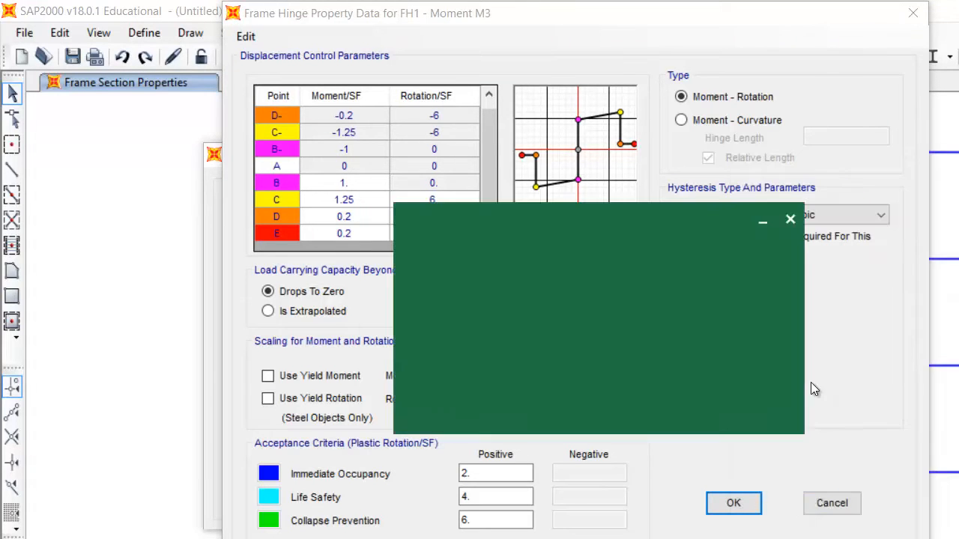
pyautogui.scroll(5, 595, 244)
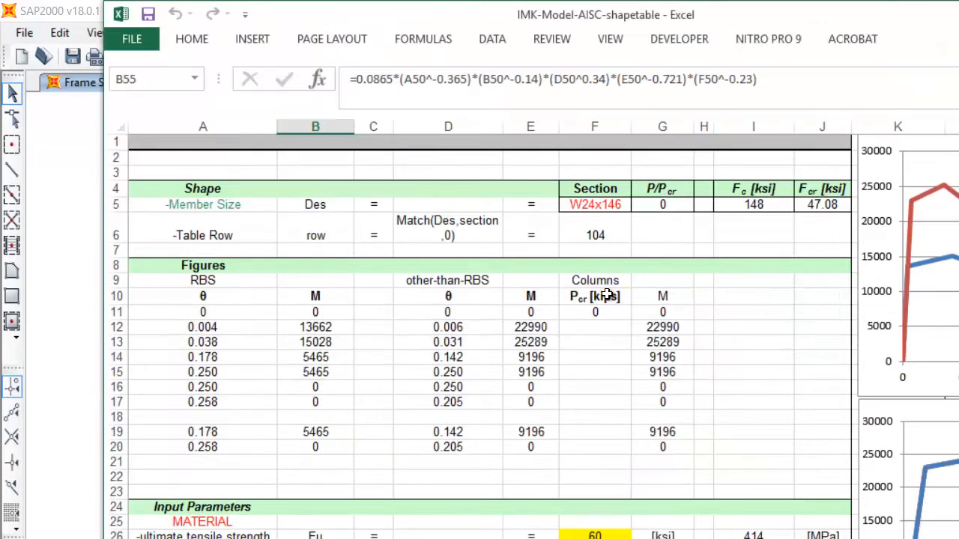
pyautogui.click(594, 217)
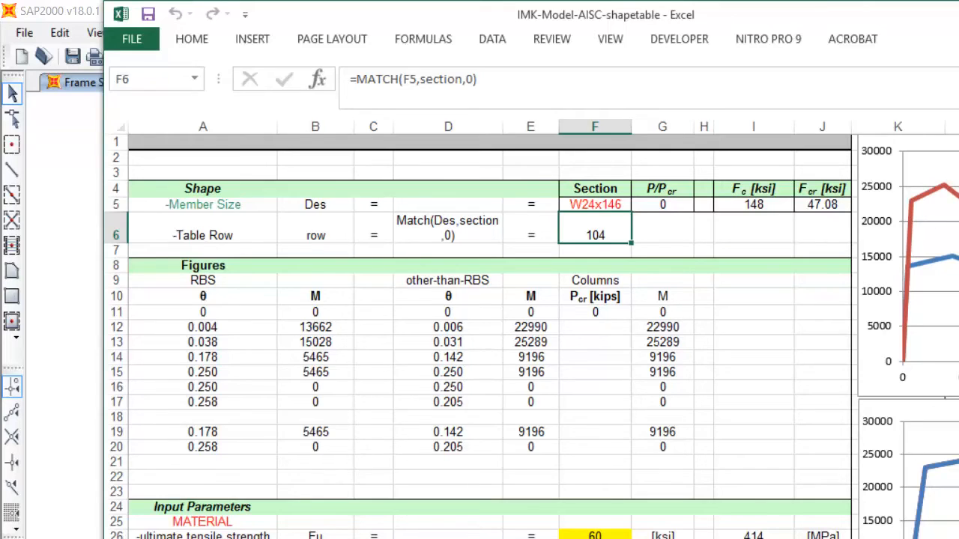
pyautogui.hscroll(1, 525, 329)
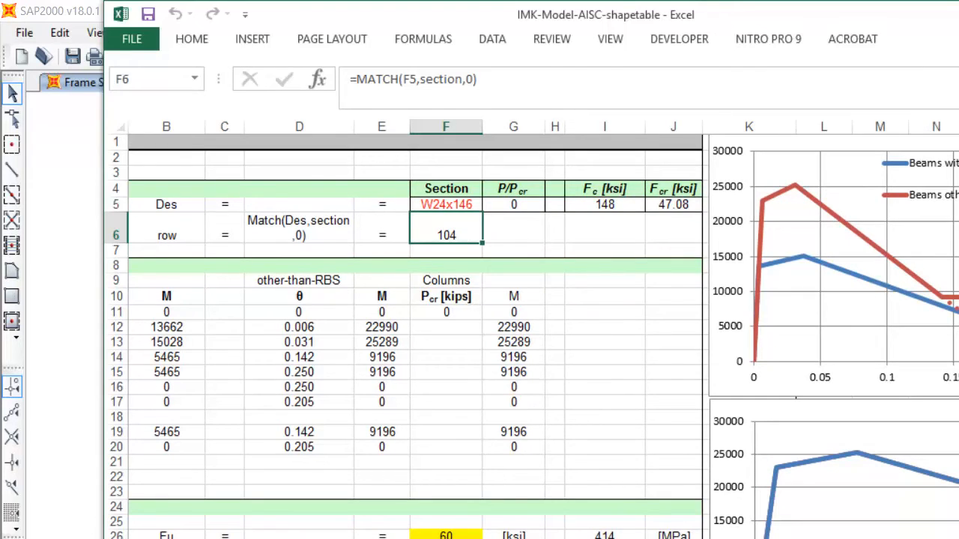
# Switch back to SAP2000 and set the hinge's positive Moment SF to 20000 and Rotation SF to 0.005
pyautogui.hotkey('alt', 'Tab')
pyautogui.click(495, 377)
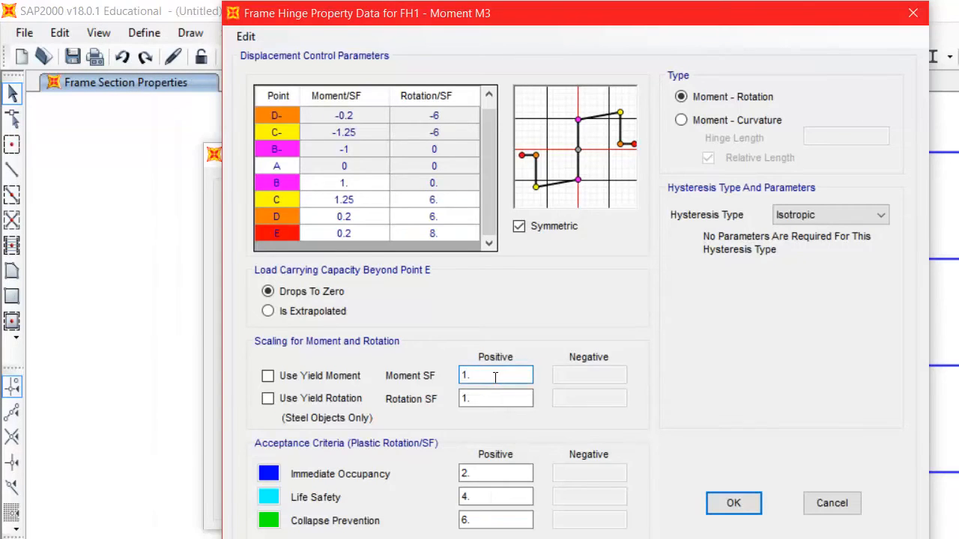
pyautogui.moveTo(495, 377); pyautogui.dragTo(455, 382)
pyautogui.write('20000')
pyautogui.moveTo(500, 398); pyautogui.dragTo(457, 404)
pyautogui.press('BackSpace')
pyautogui.hotkey('ctrl', 'z')
pyautogui.write('5')
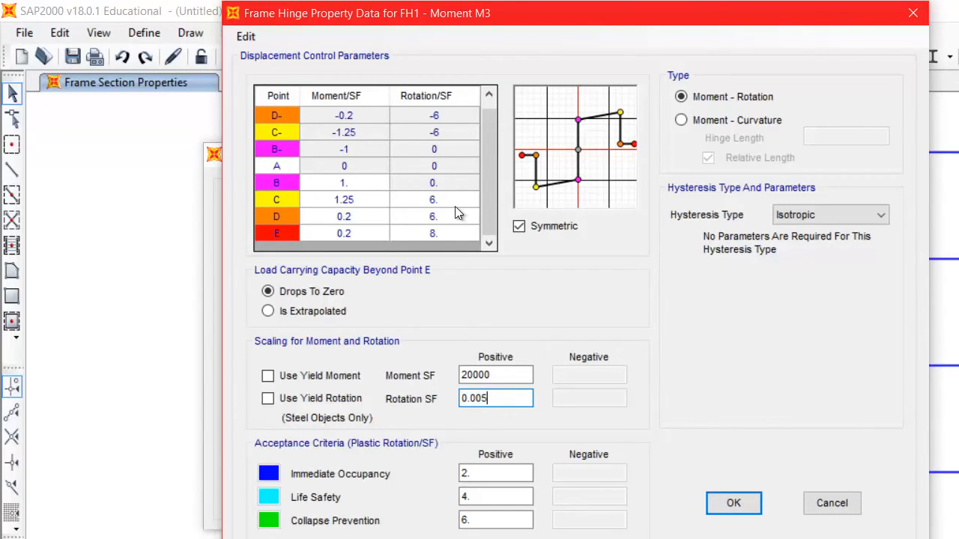
# Set backbone point C to a Moment/SF of 1.1 and a Rotation/SF of 8
pyautogui.click(352, 201)
pyautogui.click(359, 202)
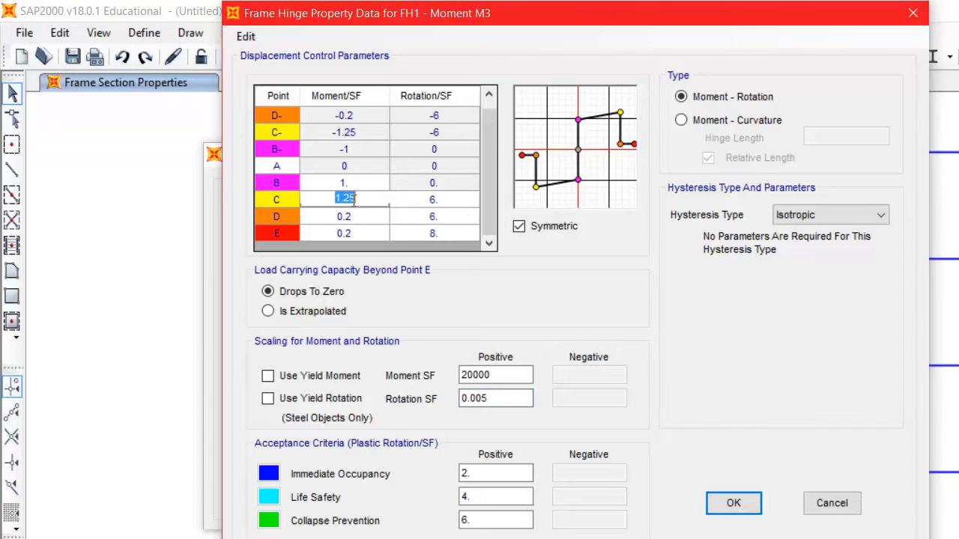
pyautogui.moveTo(356, 200); pyautogui.dragTo(344, 205)
pyautogui.write('1')
pyautogui.click(439, 202)
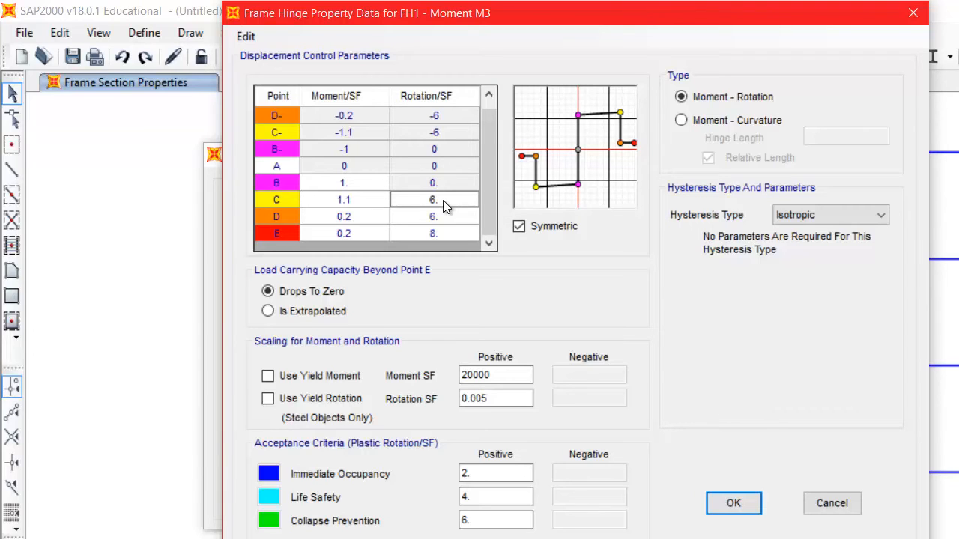
pyautogui.doubleClick(442, 200)
pyautogui.write('8')
pyautogui.click(440, 224)
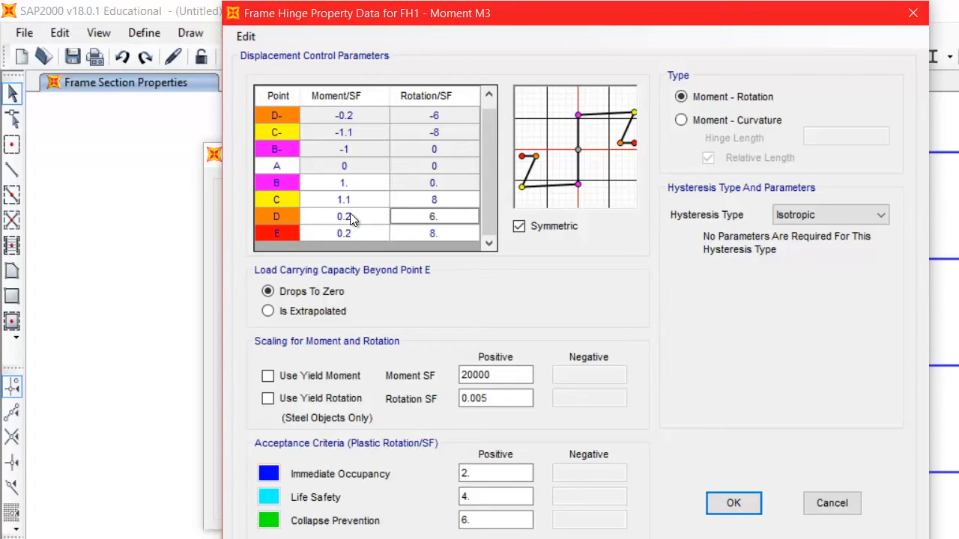
# Set backbone point D to a Moment/SF of 0.4 and a Rotation/SF of 26
pyautogui.click(350, 213)
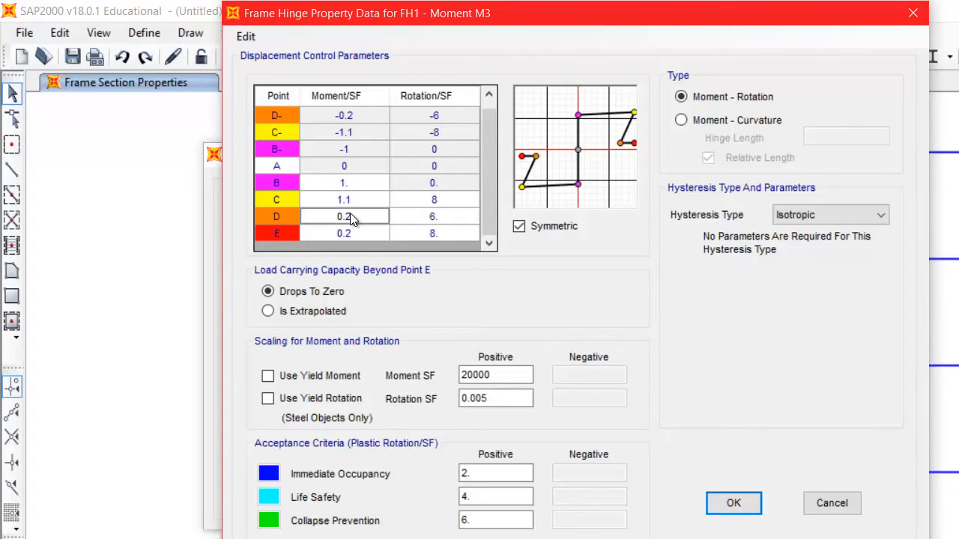
pyautogui.click(350, 213)
pyautogui.moveTo(352, 215); pyautogui.dragTo(348, 217)
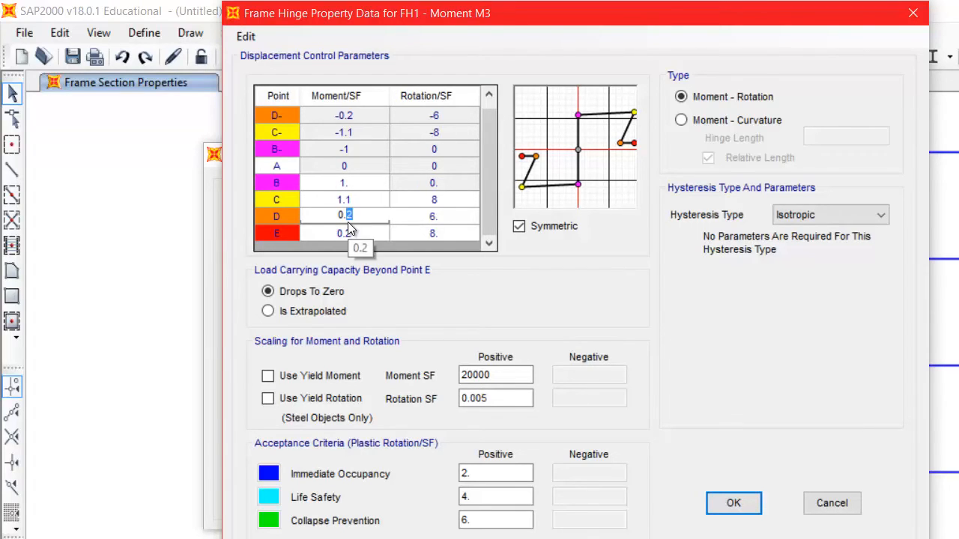
pyautogui.write('4')
pyautogui.click(453, 215)
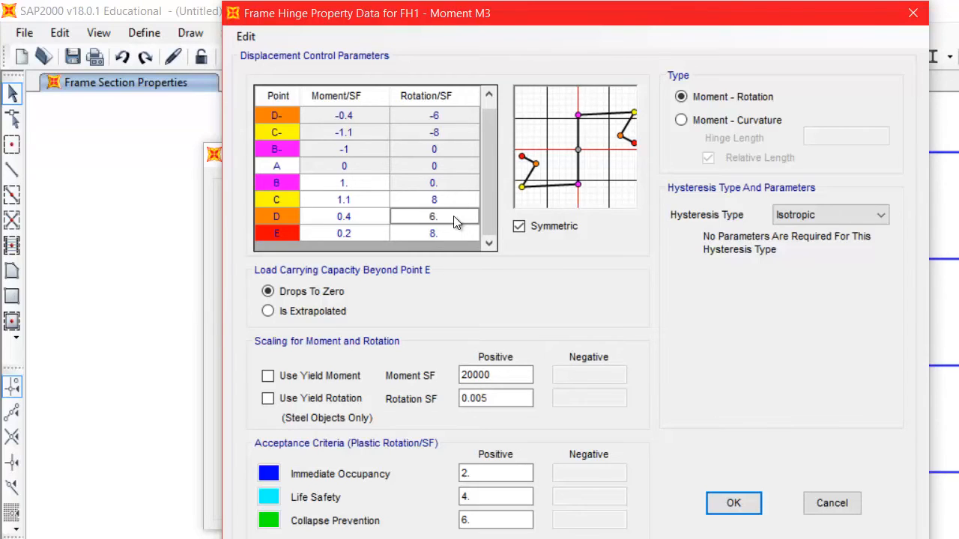
pyautogui.click(444, 216)
pyautogui.write('26')
pyautogui.click(448, 202)
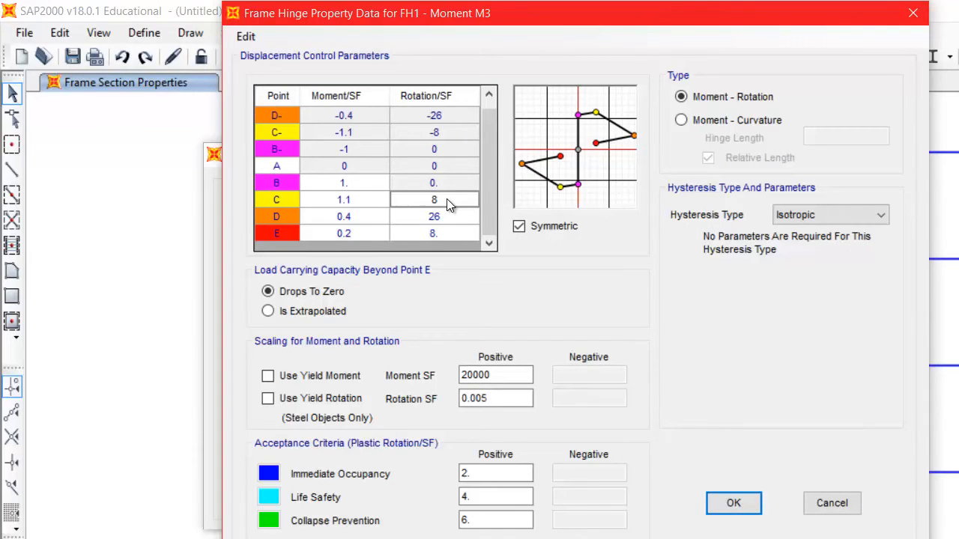
# Set backbone point E to a Moment/SF of 0.4 and a Rotation/SF of 40
pyautogui.click(358, 234)
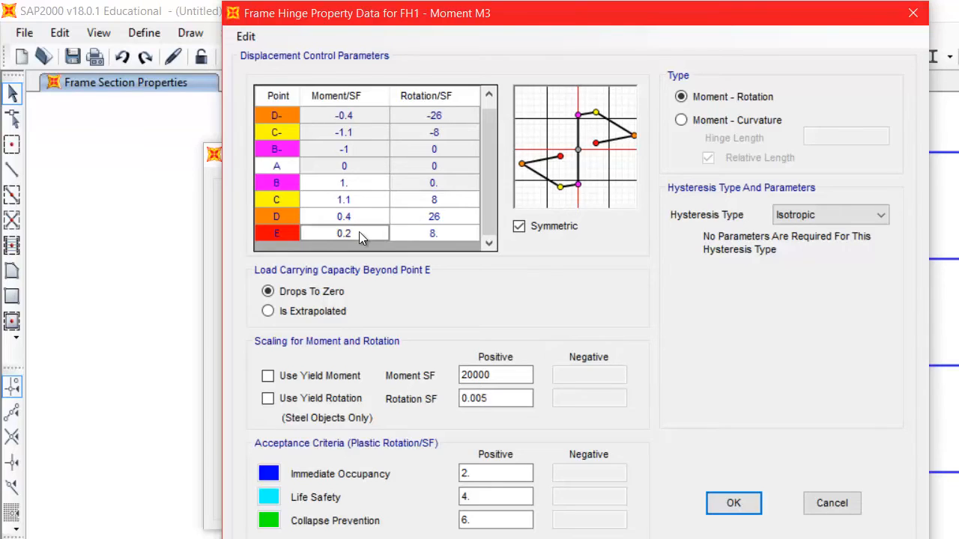
pyautogui.doubleClick(359, 233)
pyautogui.moveTo(356, 234); pyautogui.dragTo(349, 234)
pyautogui.write('4')
pyautogui.click(449, 236)
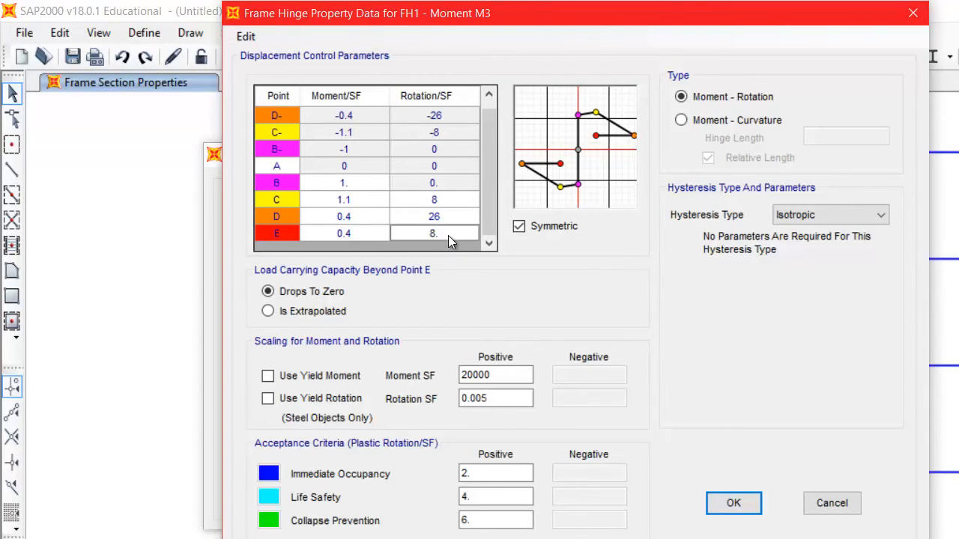
pyautogui.doubleClick(444, 233)
pyautogui.write('40')
pyautogui.click(450, 219)
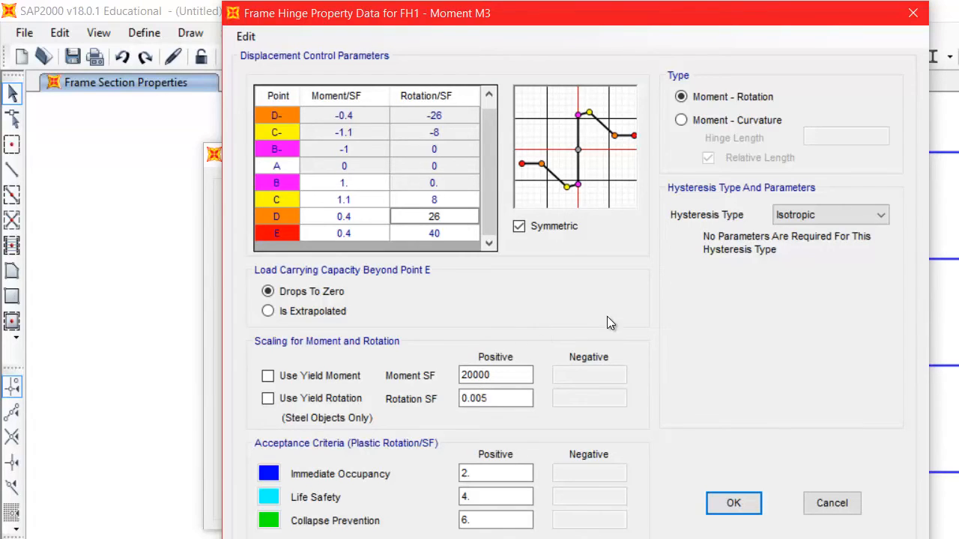
# Accept the Moment M3 hinge's backbone and scaling data, reopening it once for review before returning to the hinge property definition
pyautogui.click(738, 504)
pyautogui.click(506, 397)
pyautogui.click(735, 504)
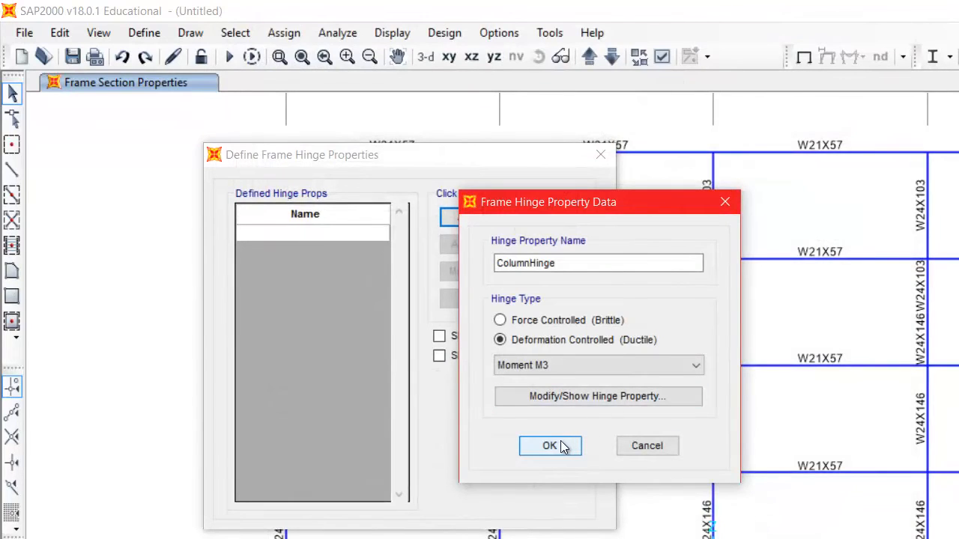
# Use Moment M3 as the hinge type for ColumnHinge and accept the hinge property
pyautogui.click(596, 365)
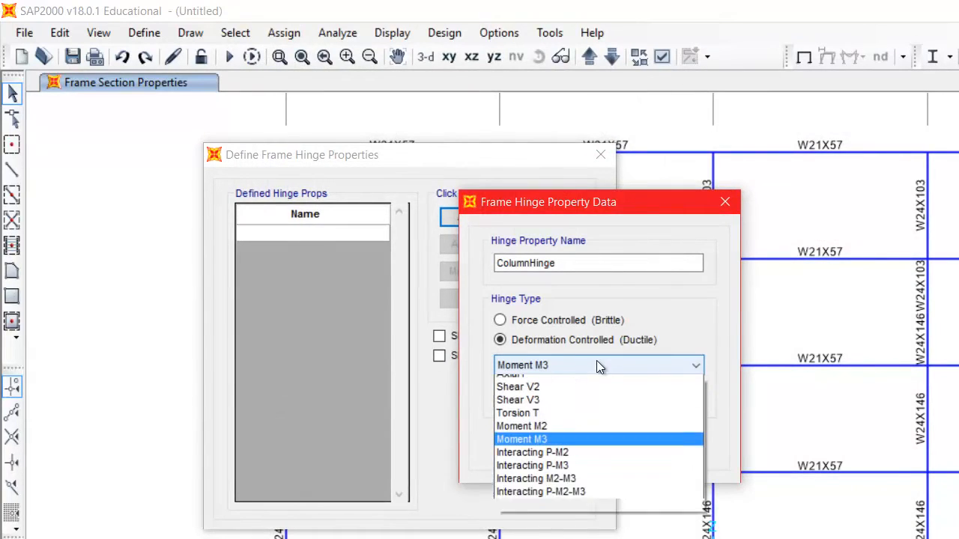
pyautogui.click(576, 447)
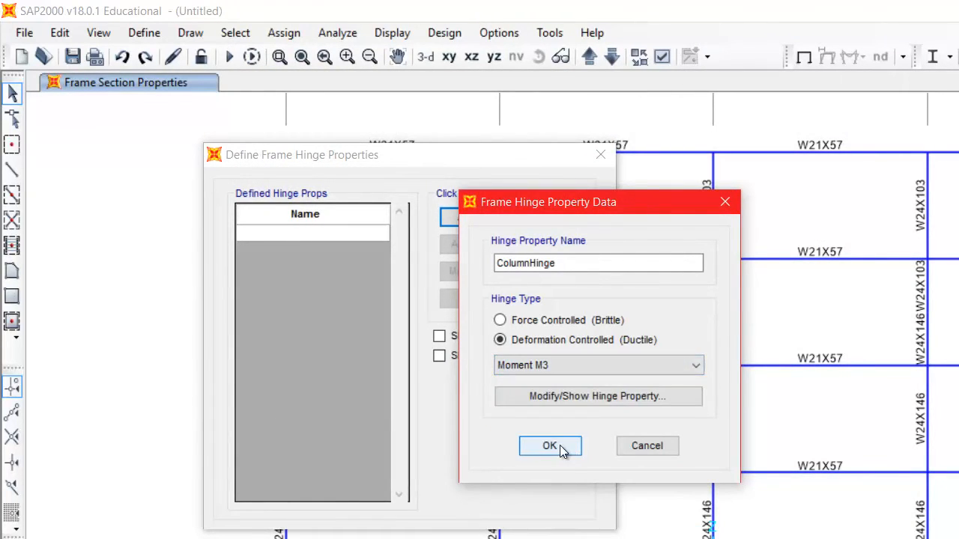
pyautogui.click(560, 445)
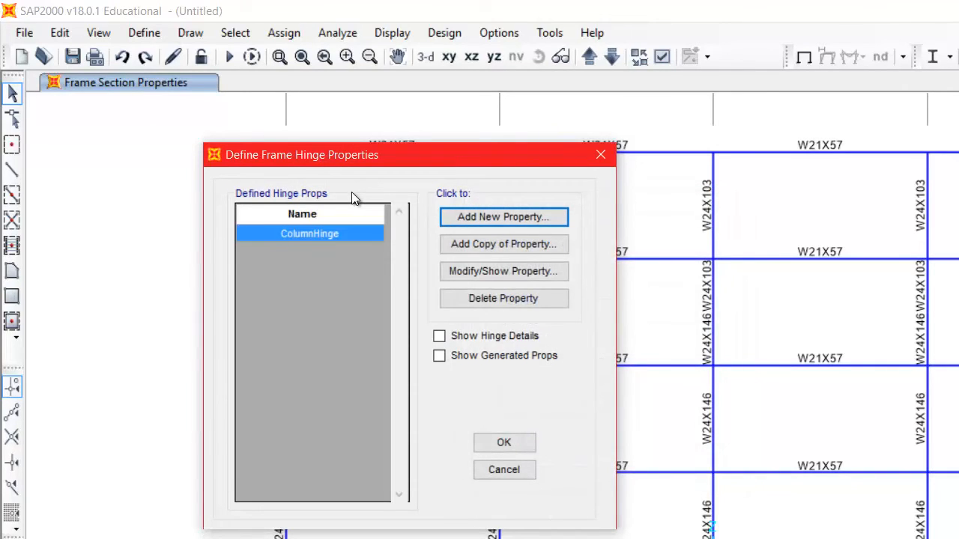
# Add a steel hinge named BeamHinge of type Moment M3, and disable its Use Yield Moment and Use Yield Rotation scaling
pyautogui.click(466, 217)
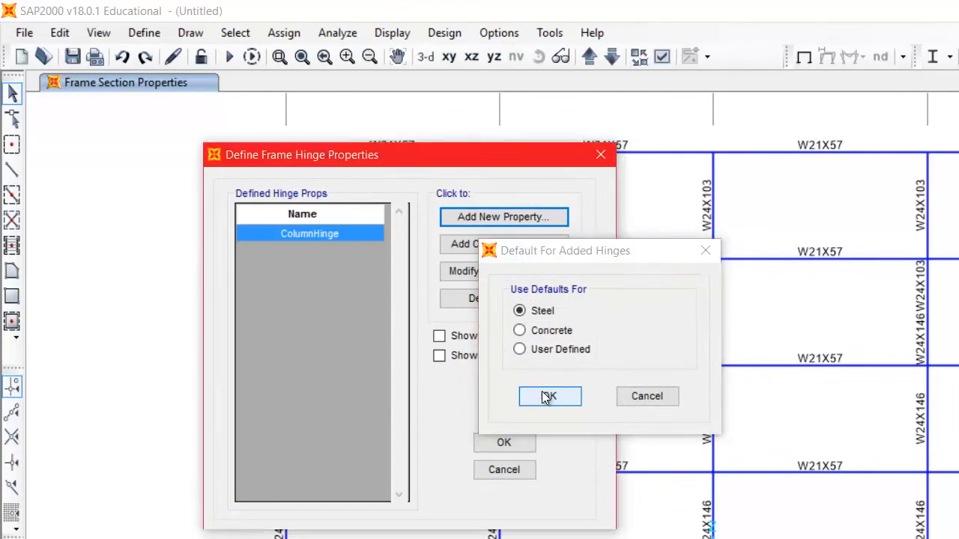
pyautogui.click(547, 396)
pyautogui.doubleClick(531, 262)
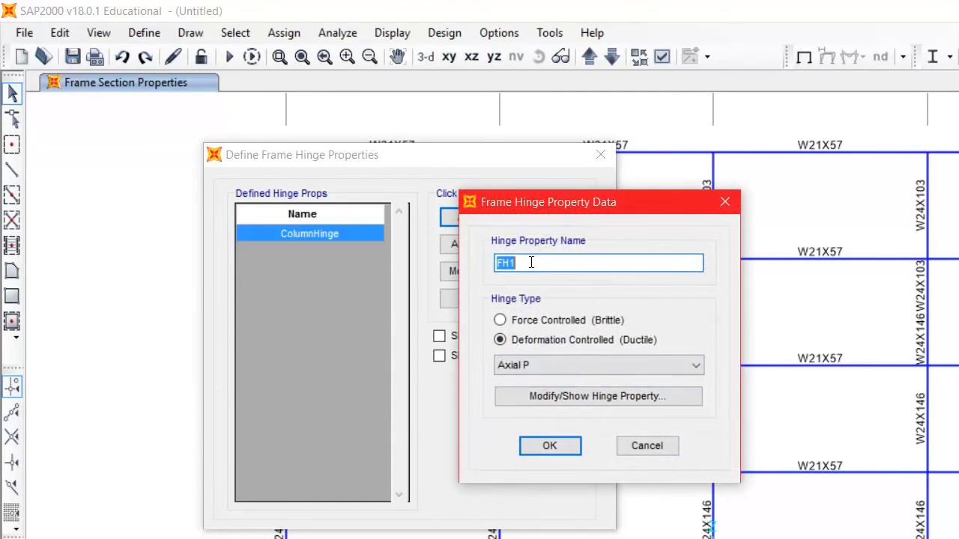
pyautogui.write('BeamHinge')
pyautogui.click(548, 365)
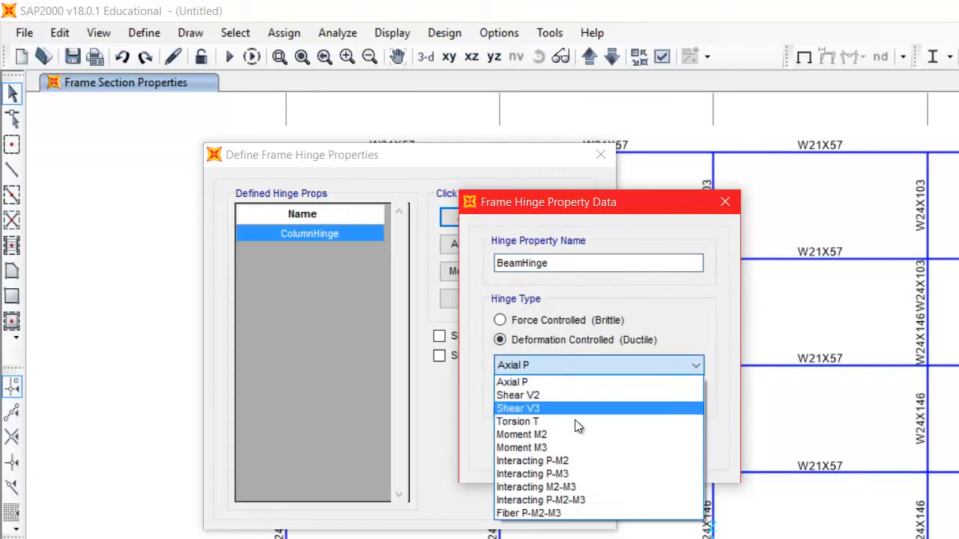
pyautogui.click(561, 447)
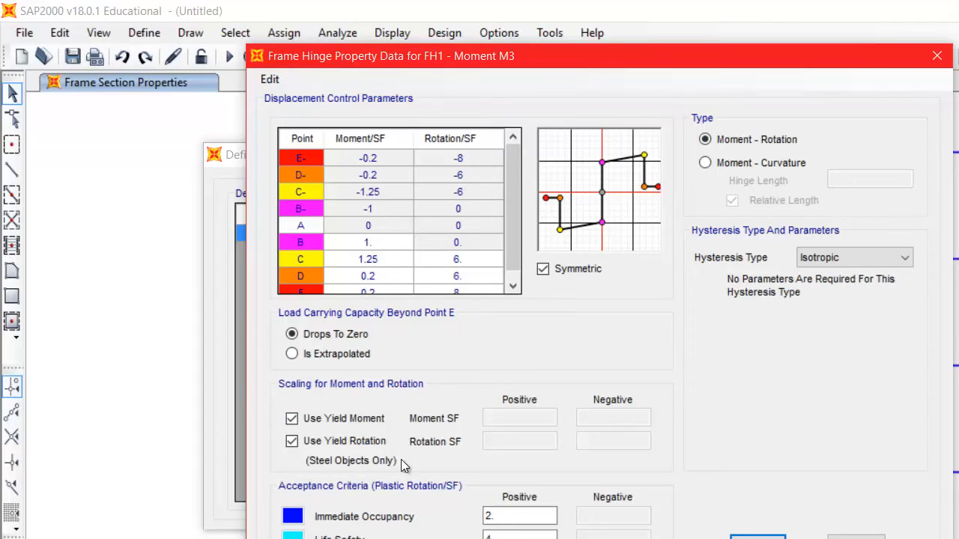
pyautogui.click(339, 417)
pyautogui.click(354, 440)
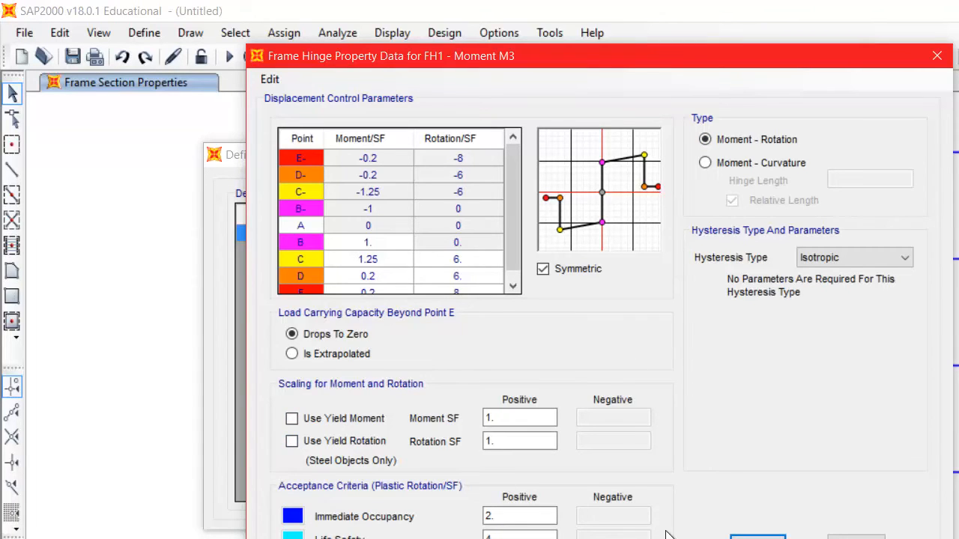
# Switch to the IMK-Model-AISC-shapetable workbook in Excel and set the section in F5 to W21x57
pyautogui.hotkey('alt', 'Tab')
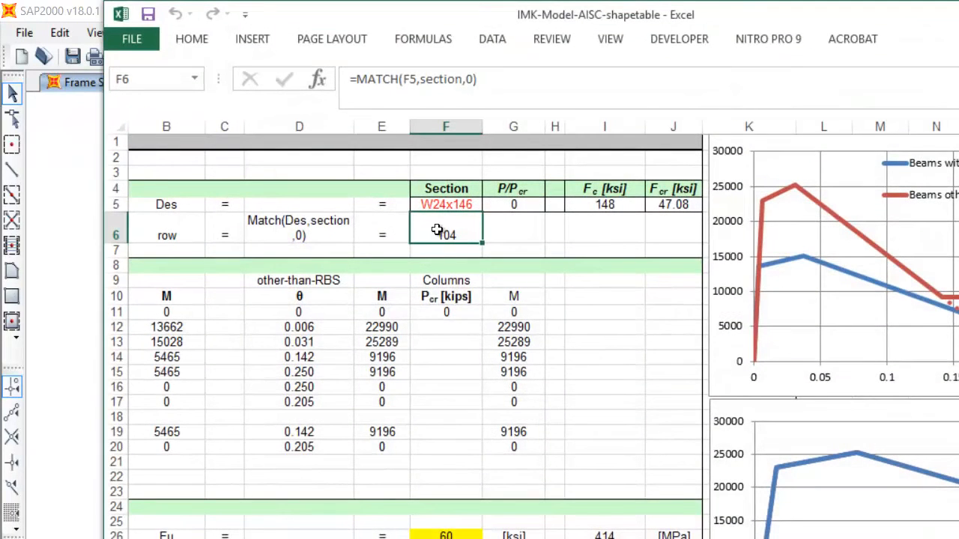
pyautogui.click(446, 205)
pyautogui.click(369, 79)
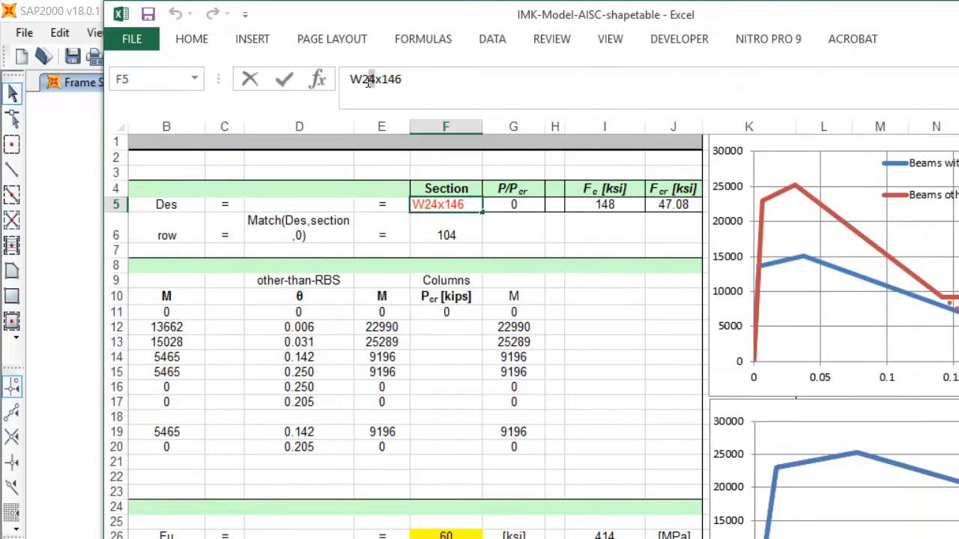
pyautogui.write('1x')
pyautogui.moveTo(368, 81); pyautogui.dragTo(382, 84)
pyautogui.write('57')
pyautogui.press('Return')
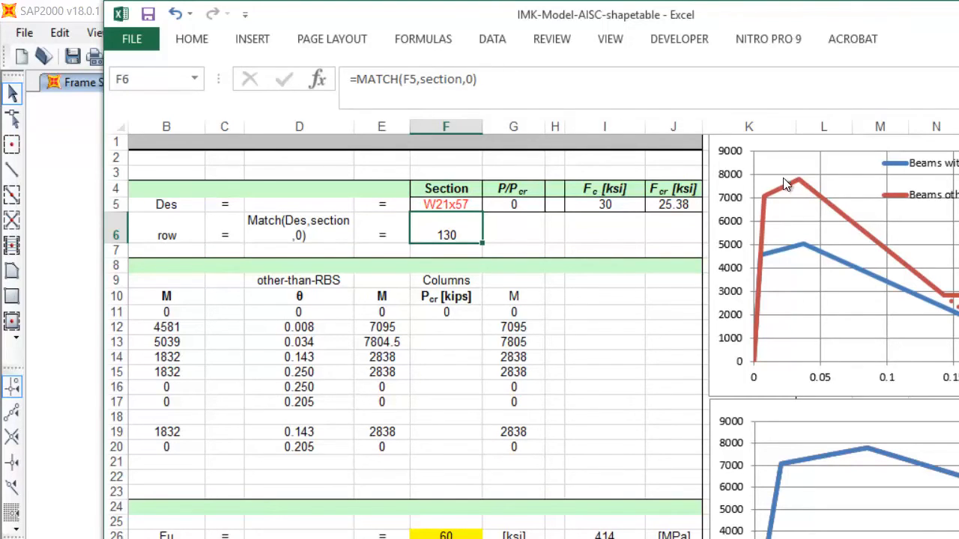
pyautogui.moveTo(758, 263)
# Switch back to SAP2000 and set the beam hinge's positive Moment SF to 4500 and Rotation SF to 0.005
pyautogui.hotkey('alt', 'Tab')
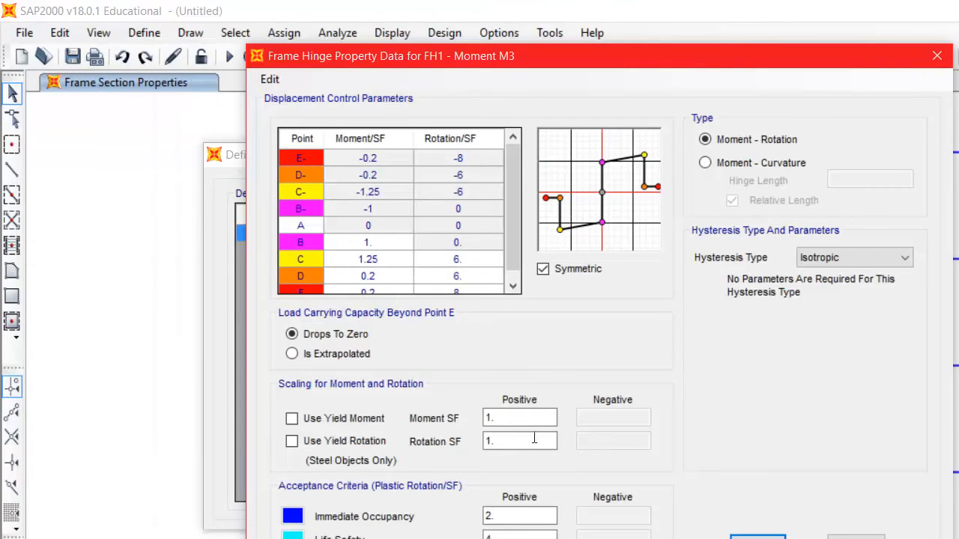
pyautogui.doubleClick(505, 419)
pyautogui.hotkey('alt', 'Tab')
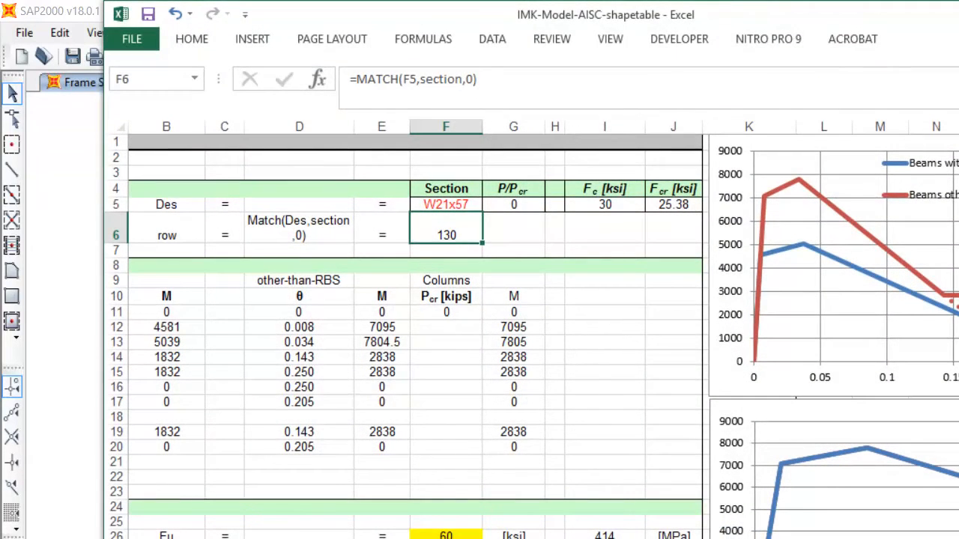
pyautogui.hotkey('alt', 'Tab')
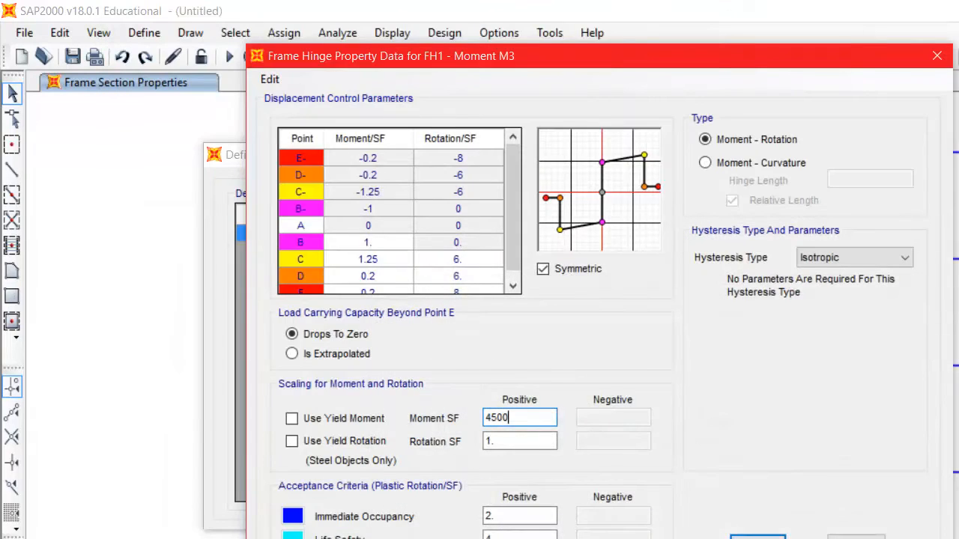
pyautogui.moveTo(524, 442); pyautogui.dragTo(485, 453)
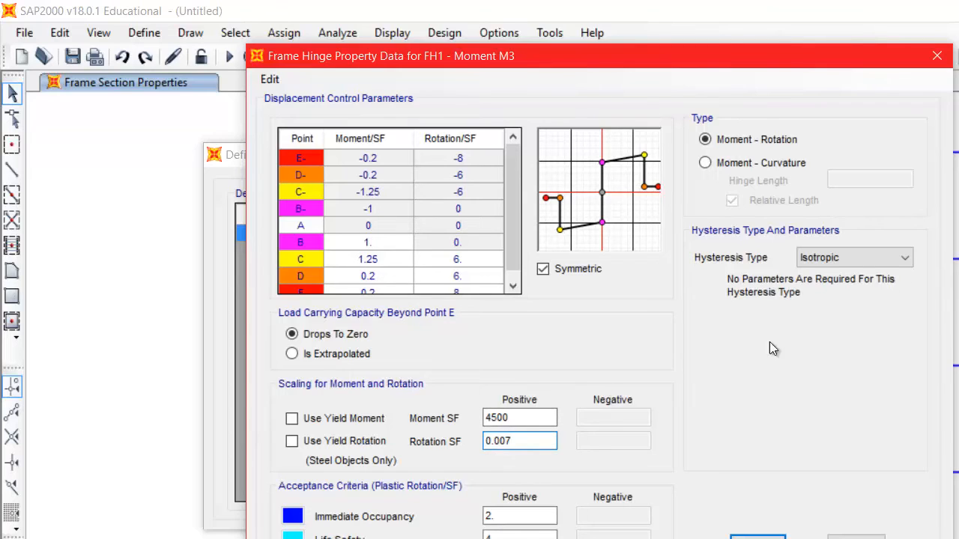
pyautogui.press('BackSpace')
pyautogui.write('5')
# Set the hinge's Moment/SF values to 1.1 at point C and 0.4 at points D and E
pyautogui.scroll(-1, 457, 240)
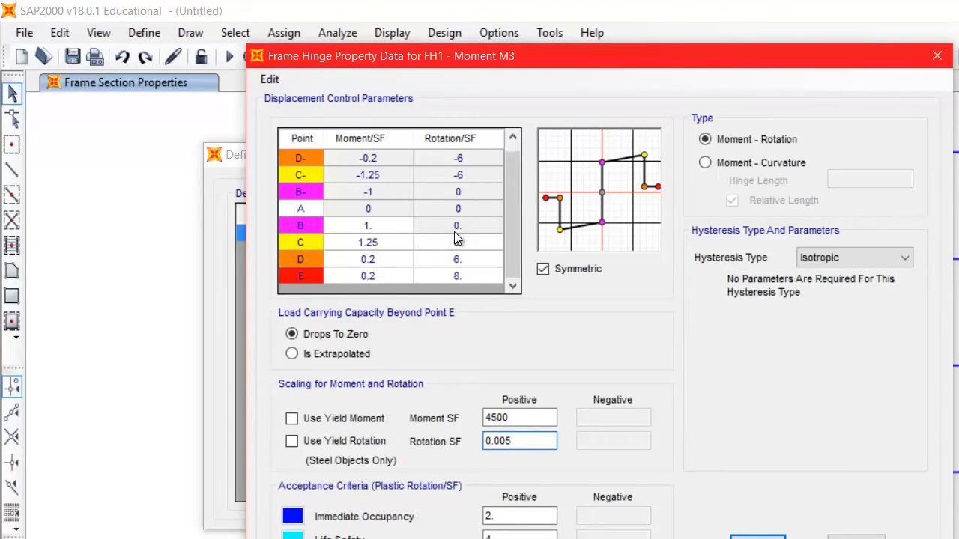
pyautogui.click(374, 241)
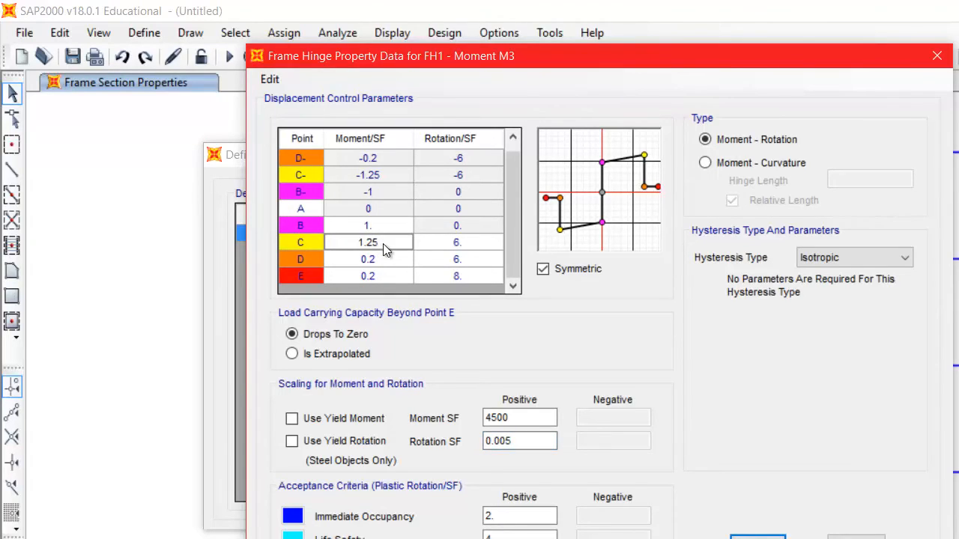
pyautogui.click(383, 243)
pyautogui.moveTo(383, 244)
pyautogui.mouseDown()
pyautogui.moveTo(360, 242)
pyautogui.moveTo(369, 242)
pyautogui.mouseUp()
pyautogui.write('1')
pyautogui.click(397, 258)
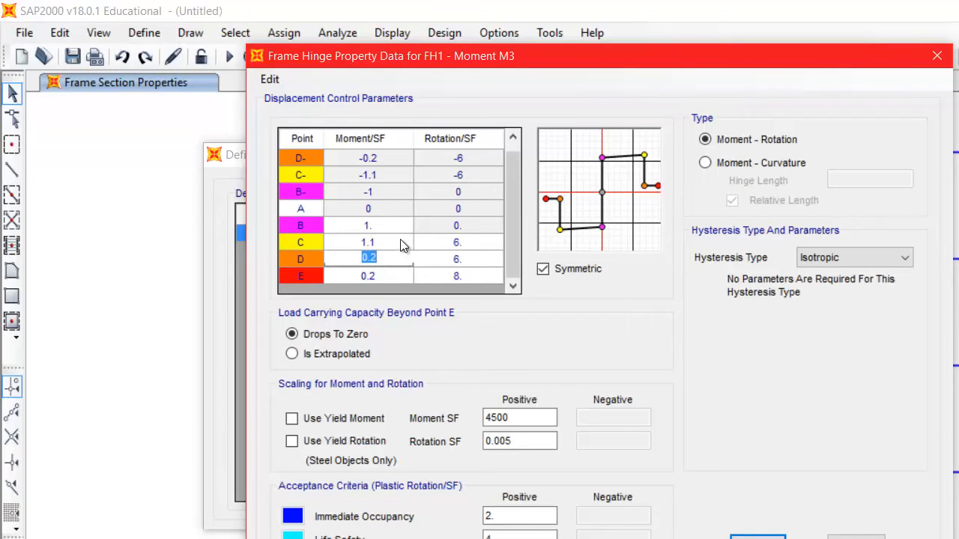
pyautogui.write('0.4')
pyautogui.click(385, 279)
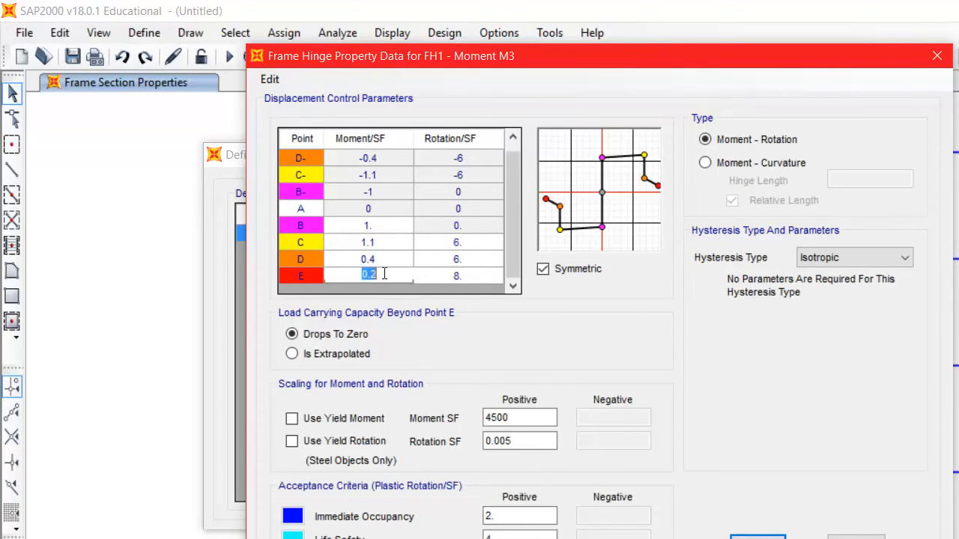
pyautogui.click(352, 274)
pyautogui.write('0.4')
# Set the hinge's Rotation/SF values to 10 at point C, 28 at point D and 45 at point E
pyautogui.click(469, 242)
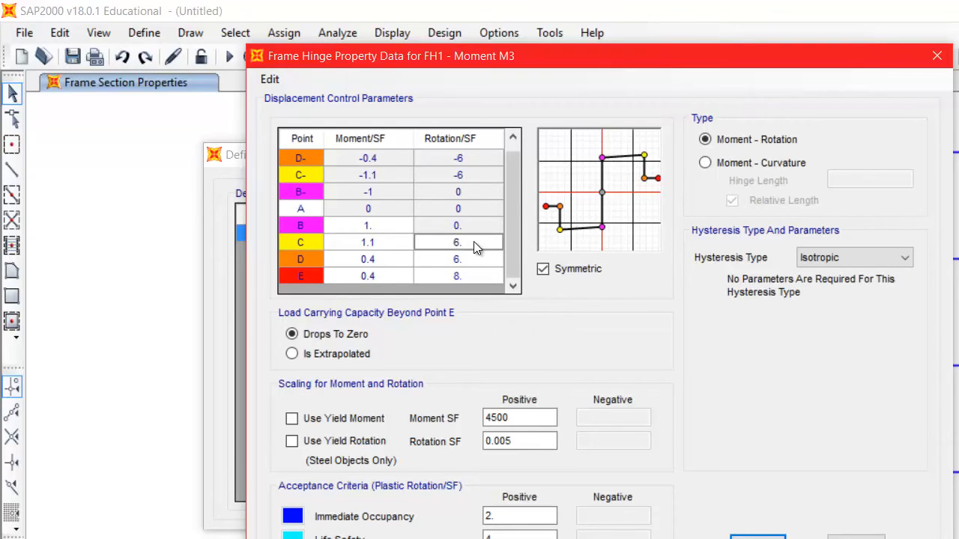
pyautogui.click(473, 241)
pyautogui.moveTo(473, 241); pyautogui.dragTo(432, 240)
pyautogui.write('10')
pyautogui.click(466, 267)
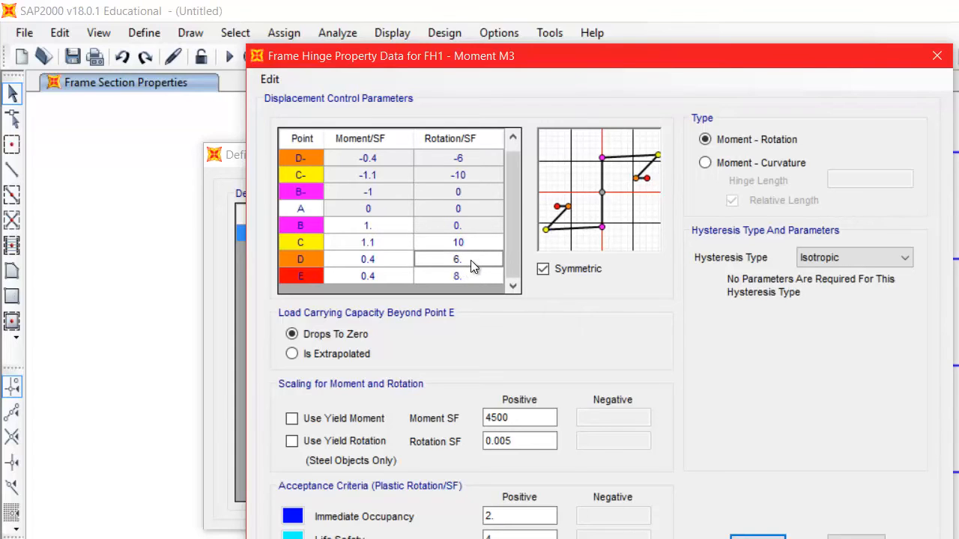
pyautogui.click(468, 262)
pyautogui.doubleClick(453, 258)
pyautogui.write('28')
pyautogui.click(471, 275)
pyautogui.doubleClick(448, 274)
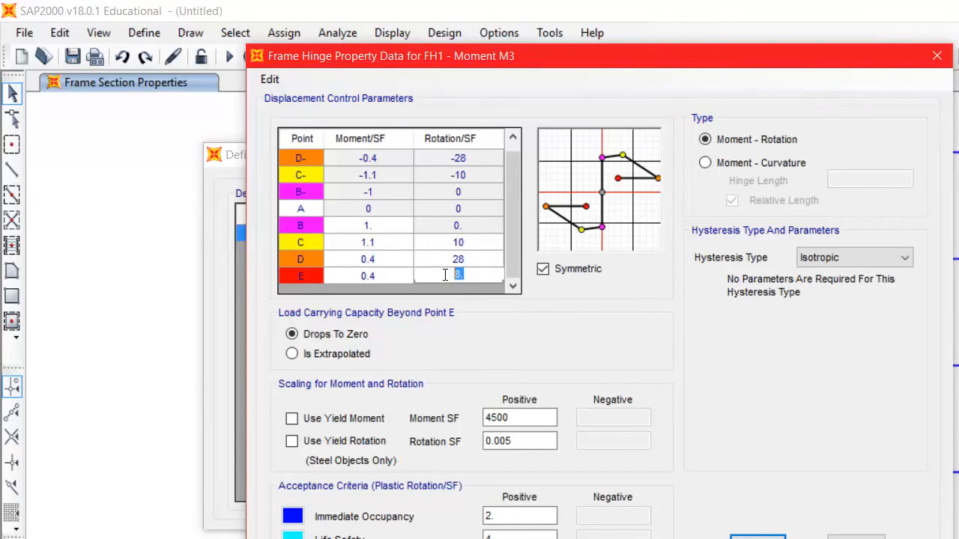
pyautogui.write('28')
pyautogui.click(472, 245)
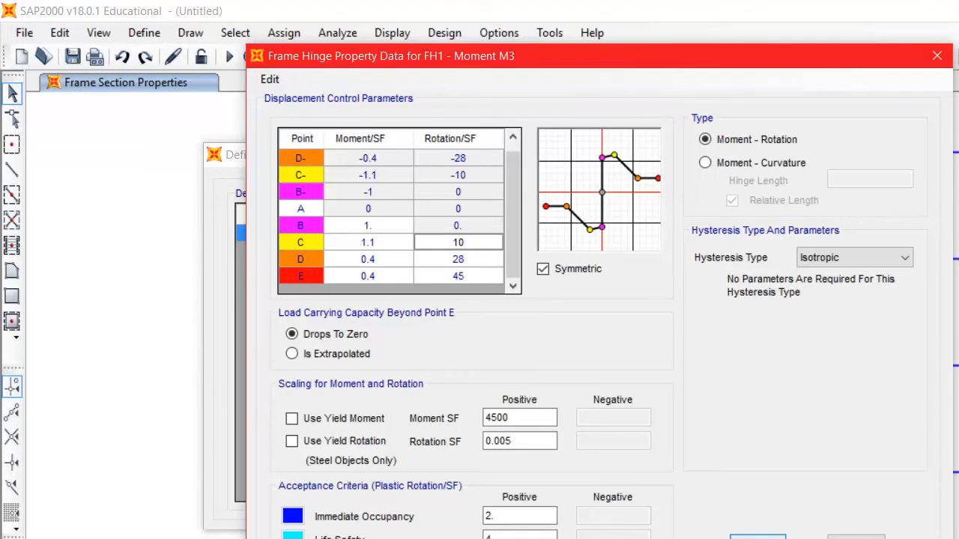
# Accept the BeamHinge property data and finish defining the frame hinge properties
pyautogui.click(757, 536)
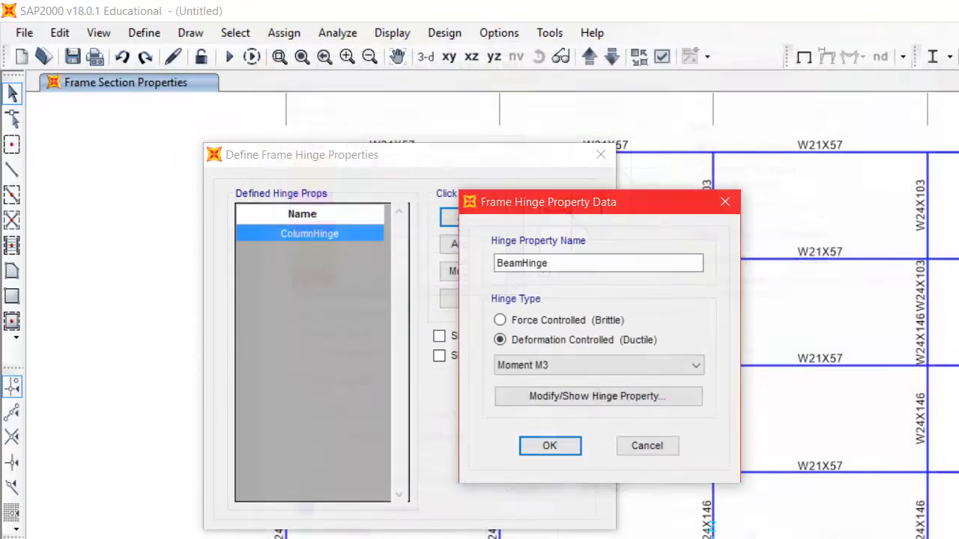
pyautogui.click(555, 445)
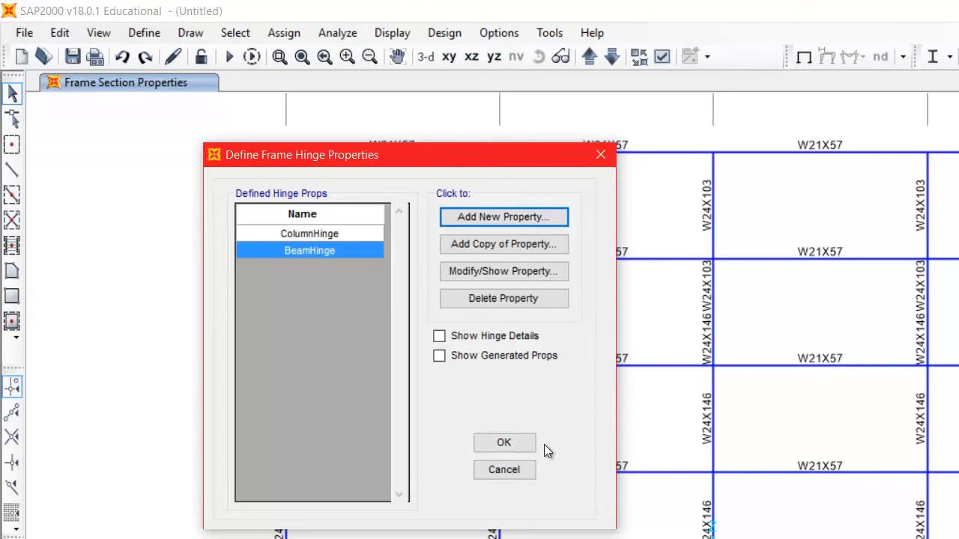
pyautogui.click(496, 444)
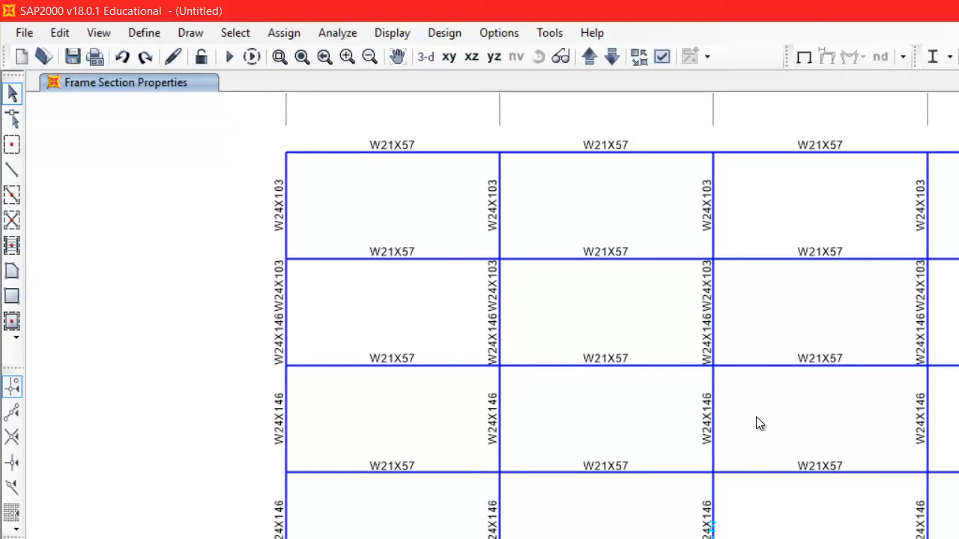
# For the columns of every storey except the spliced one, add ColumnHinge frame hinges at relative distances 0 and 1
pyautogui.moveTo(955, 536); pyautogui.dragTo(189, 523)
pyautogui.moveTo(955, 407); pyautogui.dragTo(187, 421)
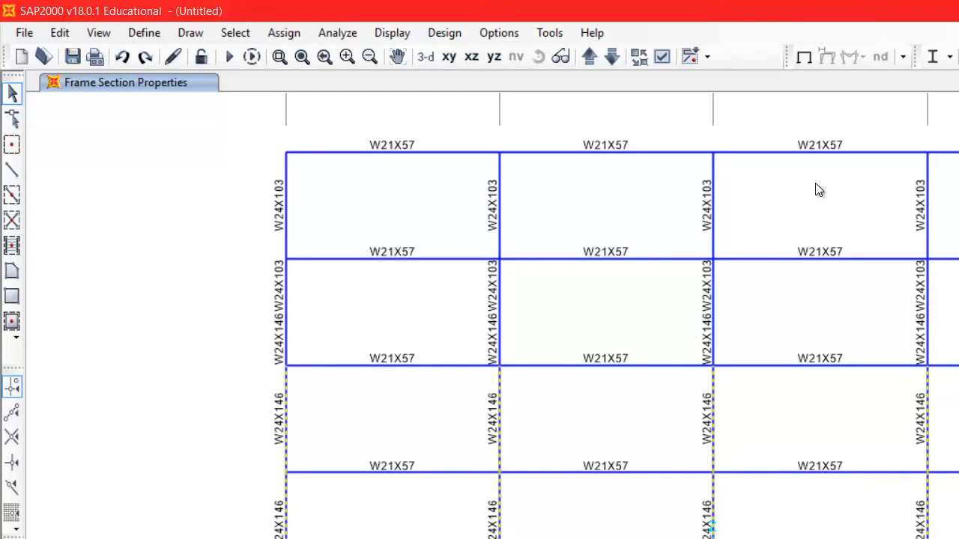
pyautogui.moveTo(950, 190); pyautogui.dragTo(207, 188)
pyautogui.click(293, 36)
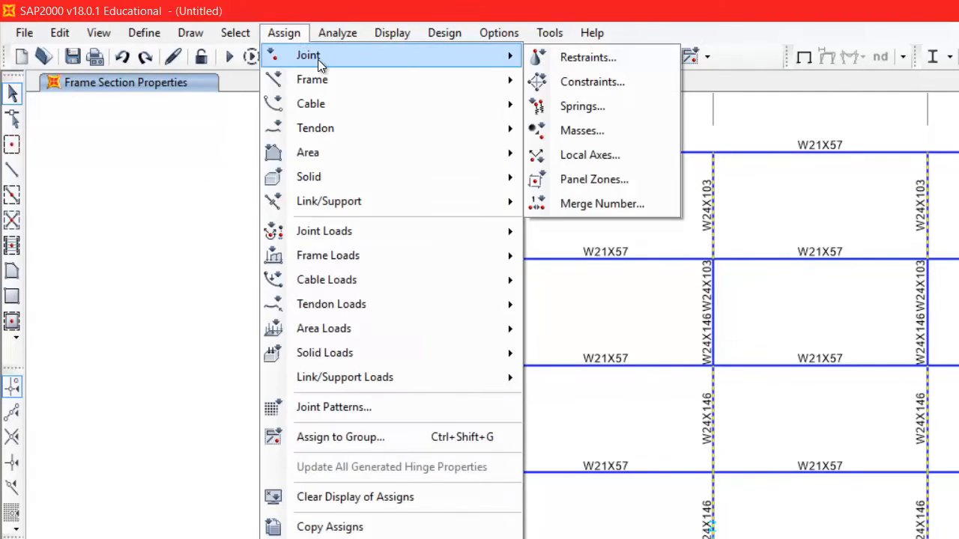
pyautogui.moveTo(330, 86)
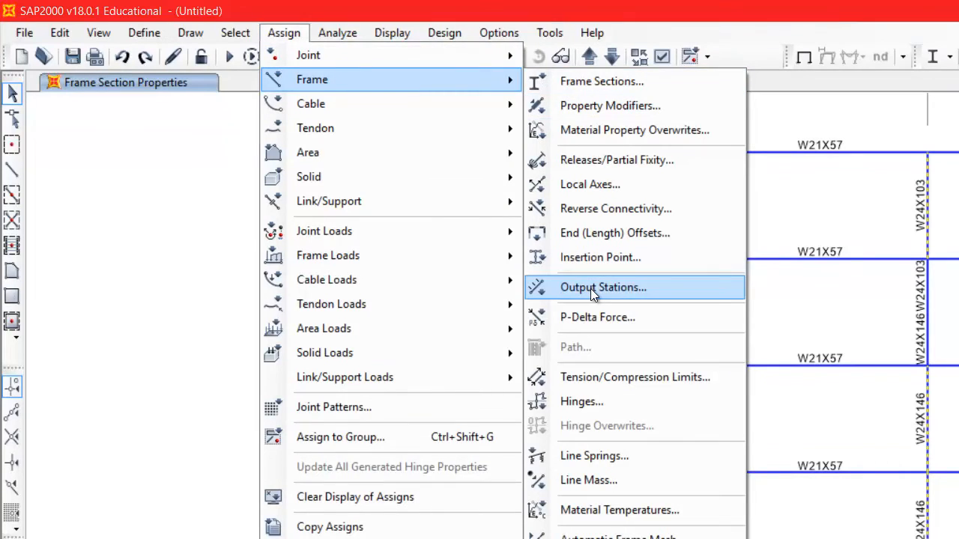
pyautogui.click(596, 401)
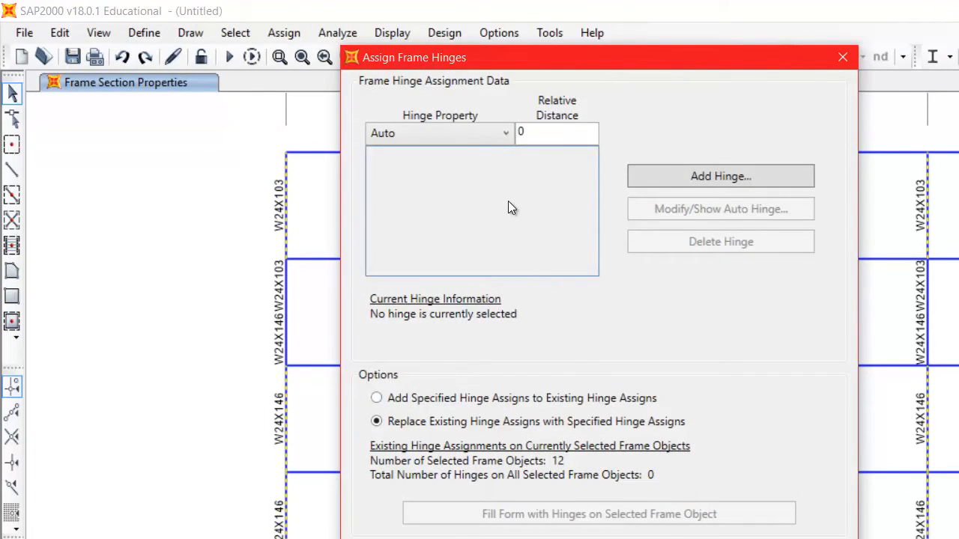
pyautogui.click(468, 133)
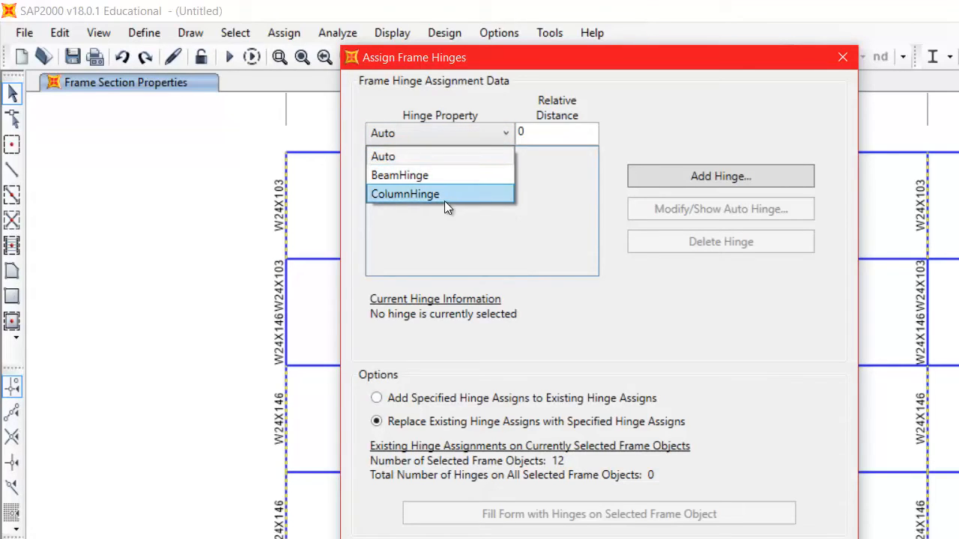
pyautogui.click(442, 190)
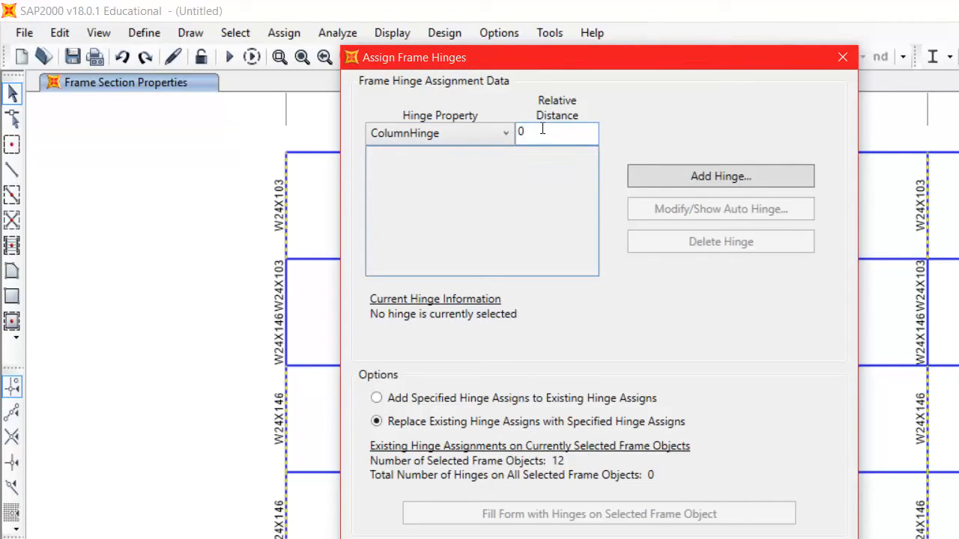
pyautogui.click(716, 179)
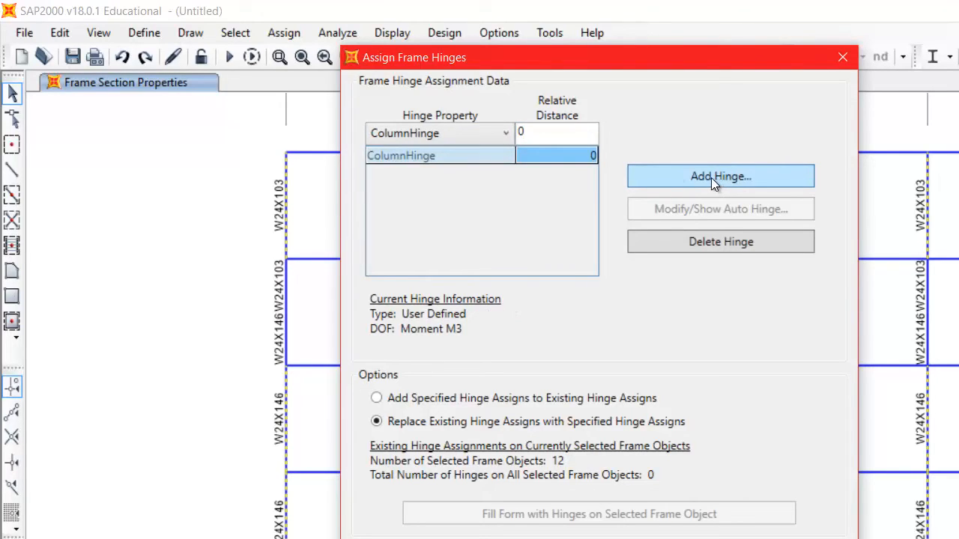
pyautogui.doubleClick(528, 130)
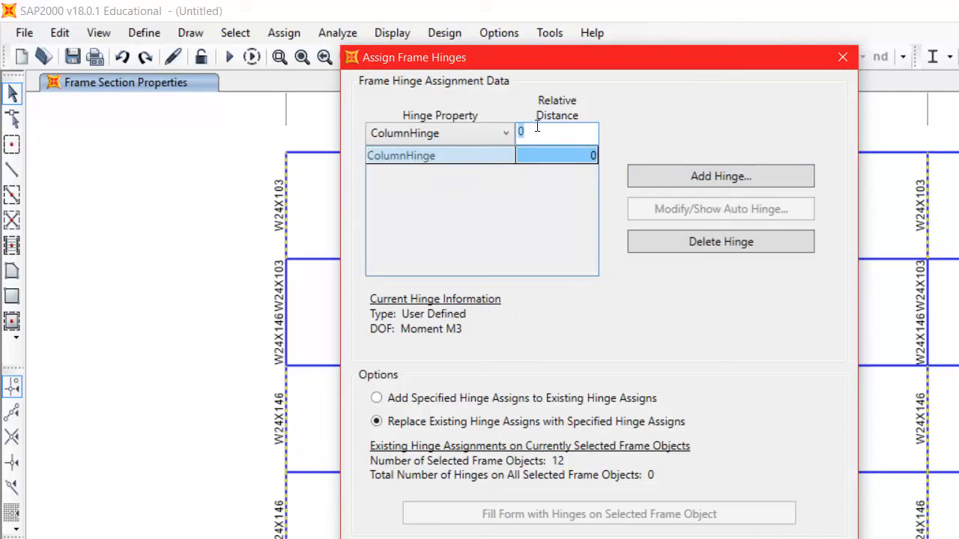
pyautogui.write('1')
pyautogui.click(699, 177)
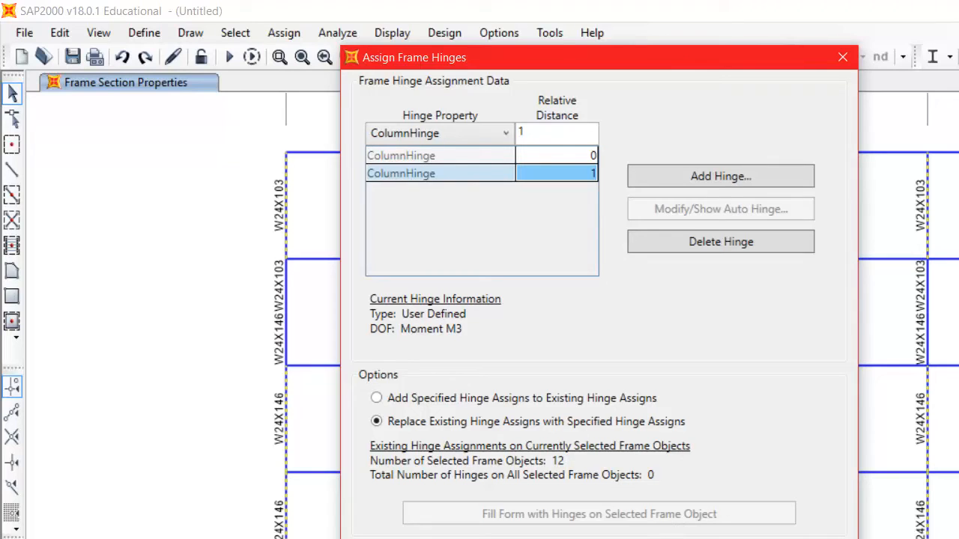
# Apply the pending column hinge assignment and assign a ColumnHinge at relative distance 0 to the lower segments of the spliced third-storey columns
pyautogui.click(510, 538)
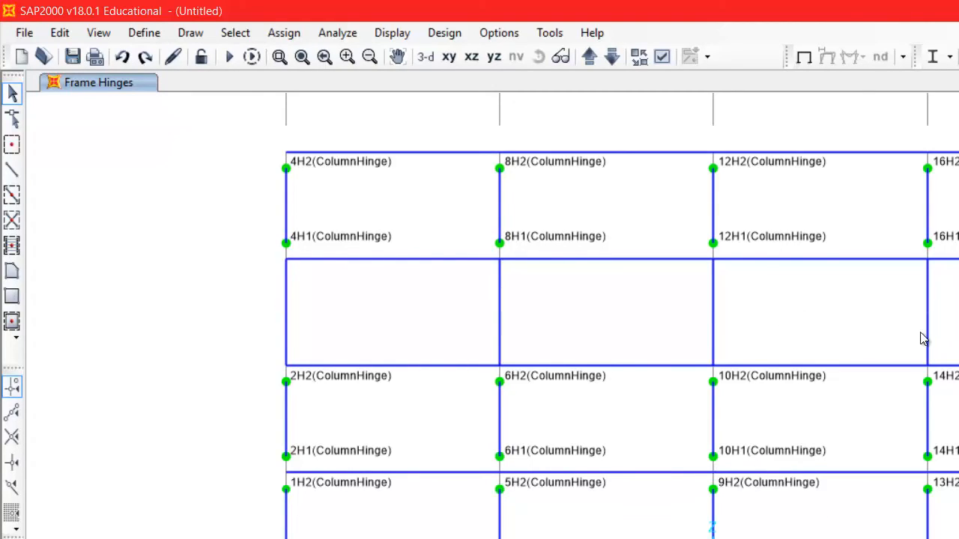
pyautogui.moveTo(950, 331); pyautogui.dragTo(232, 347)
pyautogui.click(296, 35)
pyautogui.click(296, 34)
pyautogui.click(290, 36)
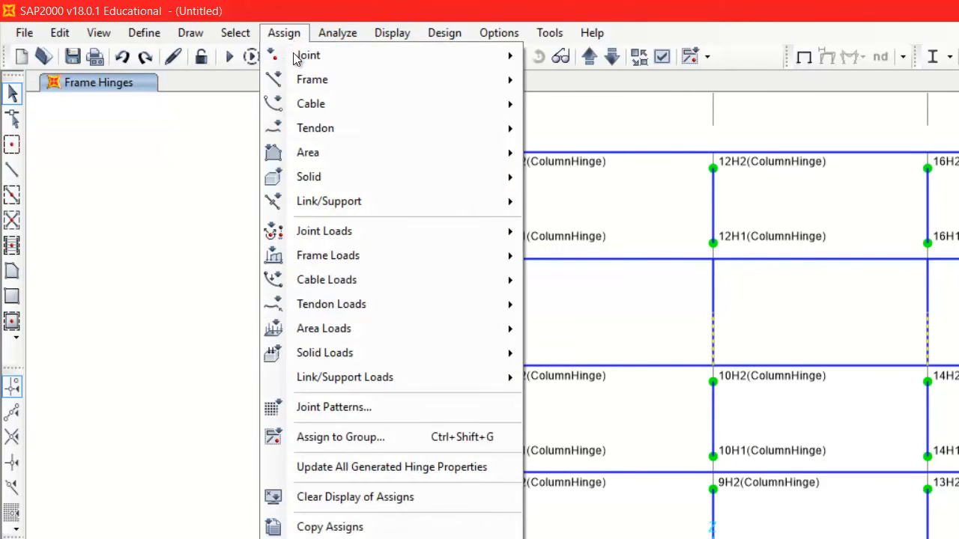
pyautogui.moveTo(496, 90)
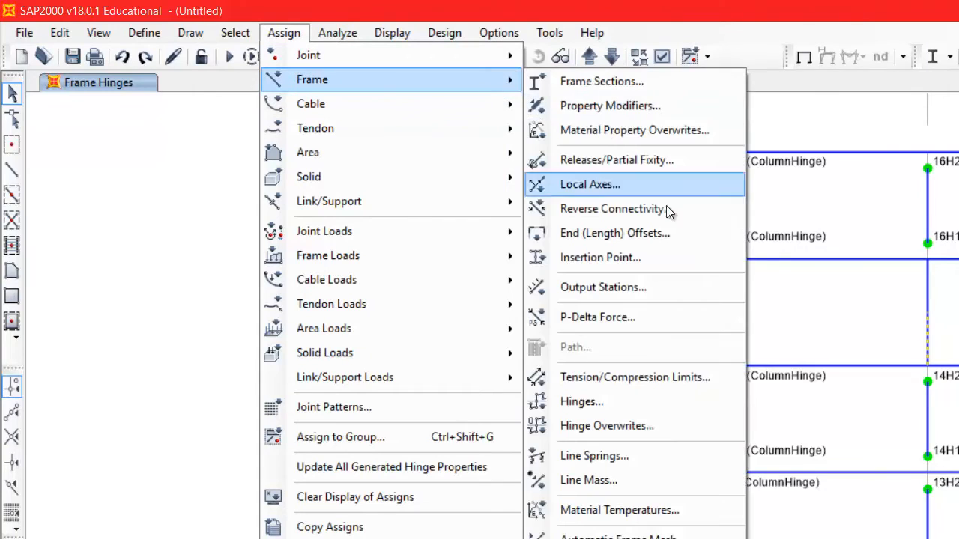
pyautogui.click(606, 406)
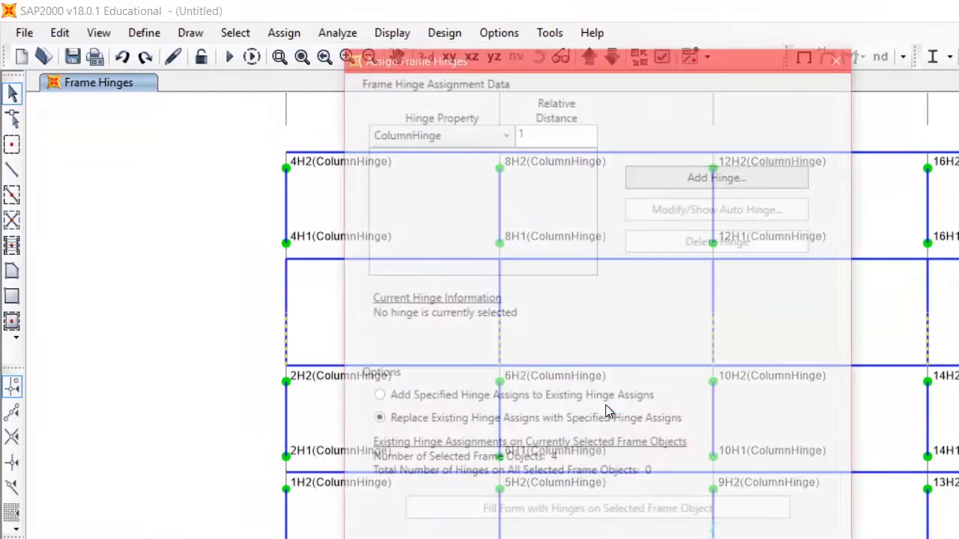
pyautogui.doubleClick(524, 139)
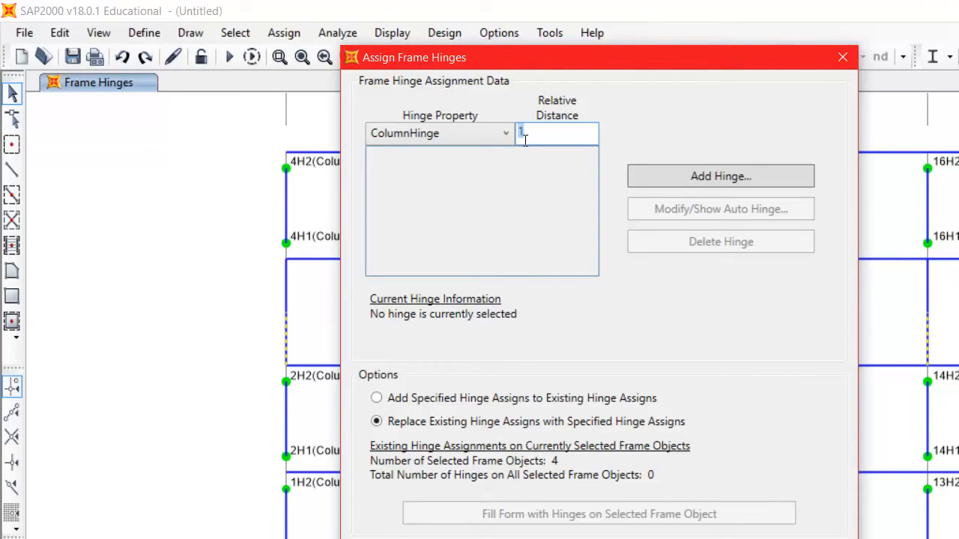
pyautogui.write('0')
pyautogui.click(672, 174)
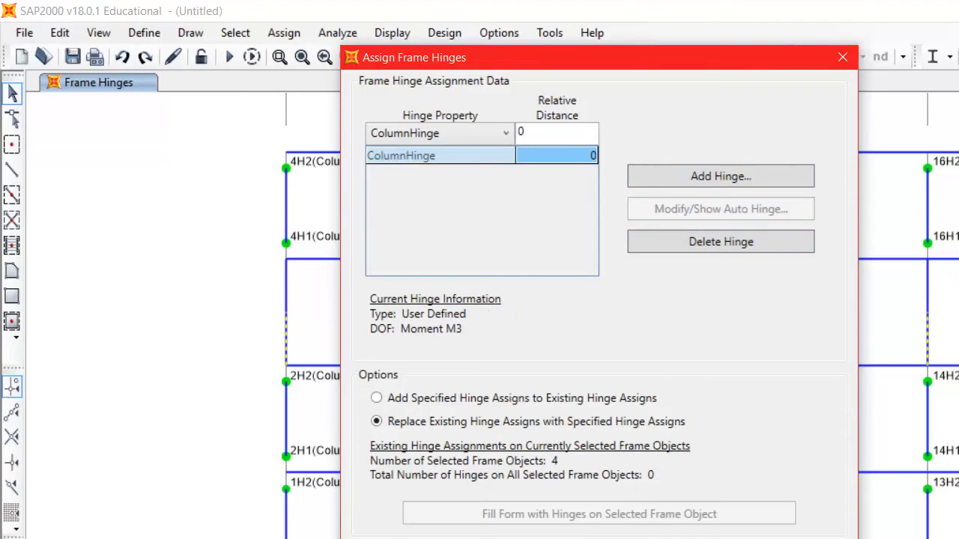
pyautogui.click(537, 538)
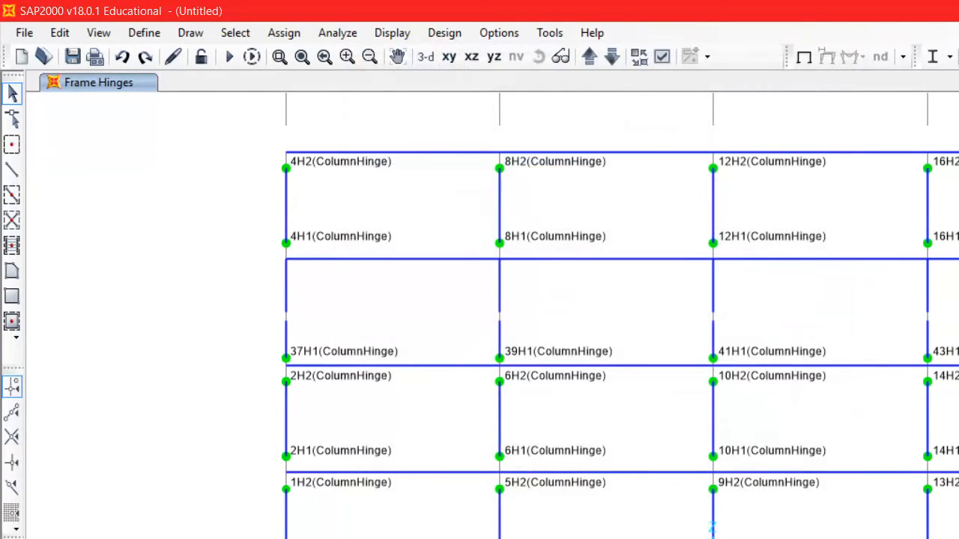
# Assign a ColumnHinge at relative distance 1 to the upper segments of the spliced third-storey columns
pyautogui.moveTo(958, 276); pyautogui.dragTo(234, 297)
pyautogui.click(293, 31)
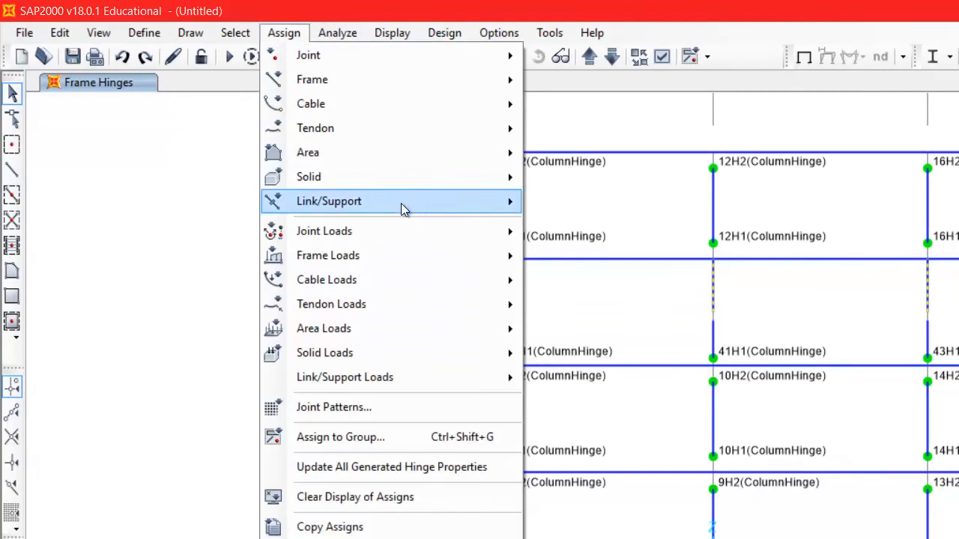
pyautogui.moveTo(432, 80)
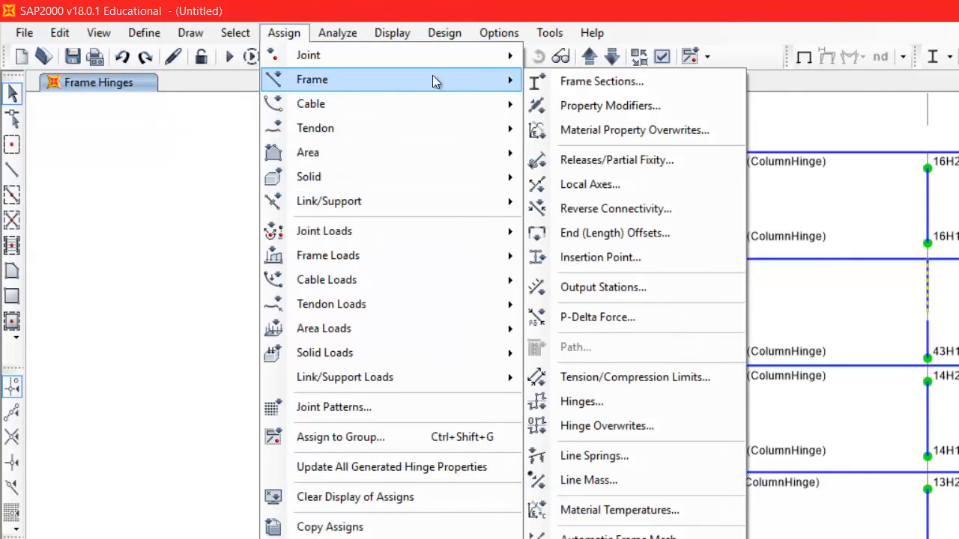
pyautogui.click(644, 394)
pyautogui.doubleClick(564, 131)
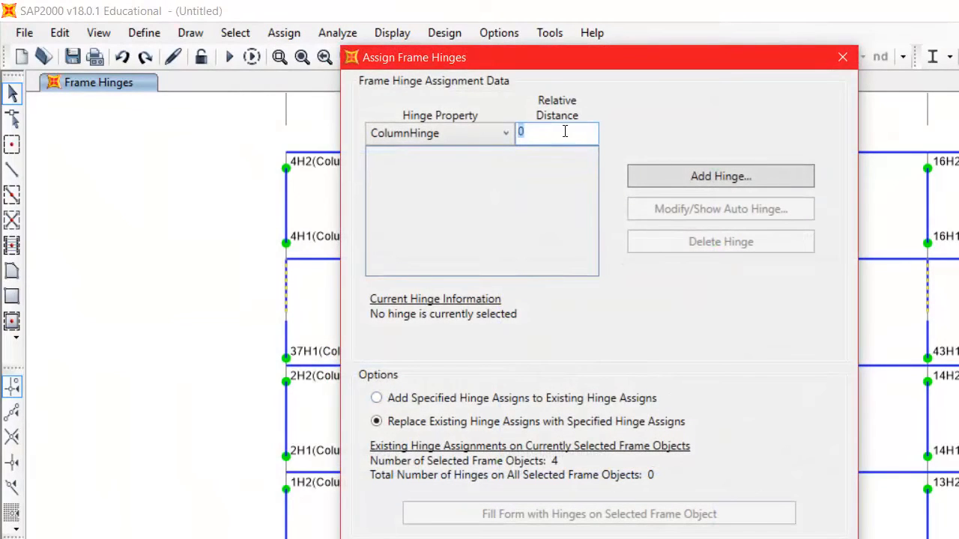
pyautogui.write('1')
pyautogui.click(747, 181)
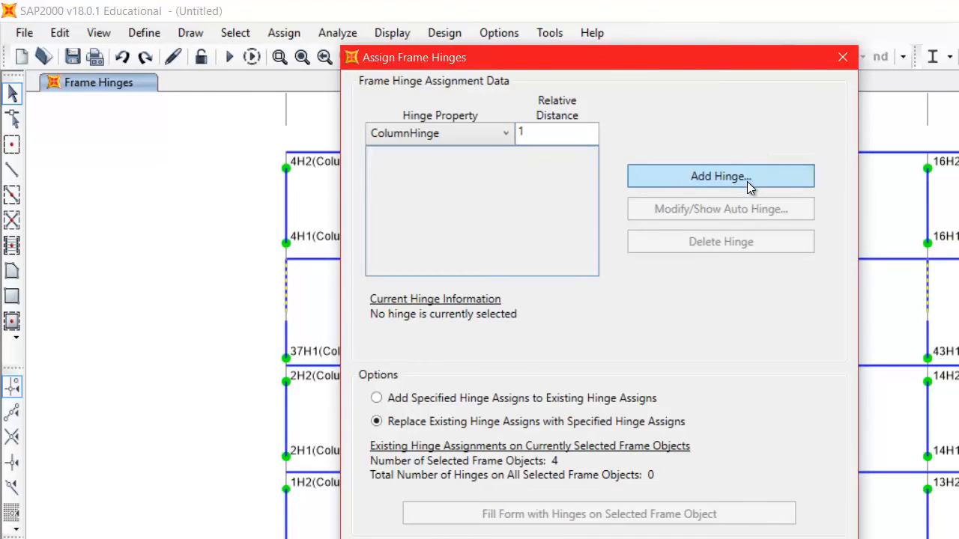
pyautogui.click(649, 538)
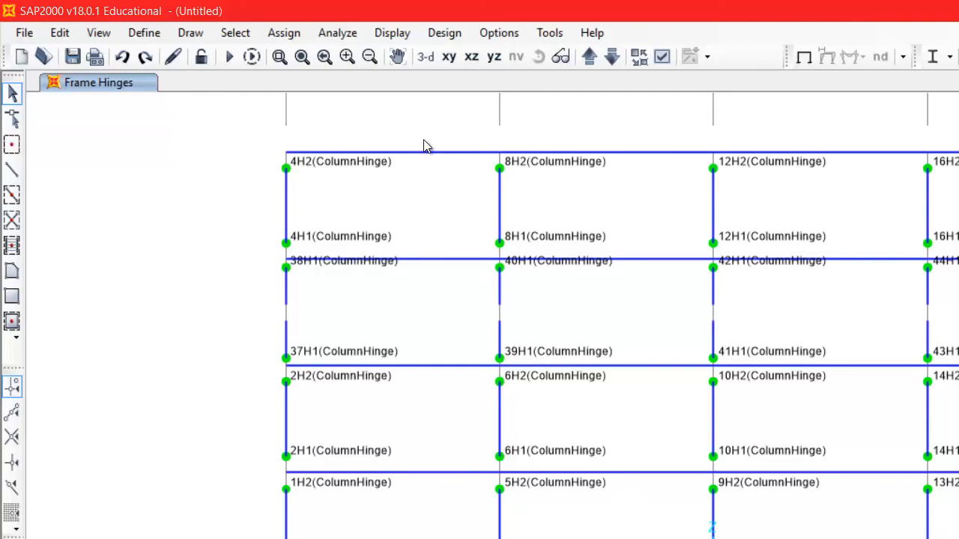
# For the beams of the first three bays on all four storeys, add a BeamHinge frame hinge at relative distance 0.1
pyautogui.moveTo(433, 132); pyautogui.dragTo(385, 503)
pyautogui.moveTo(635, 135); pyautogui.dragTo(584, 517)
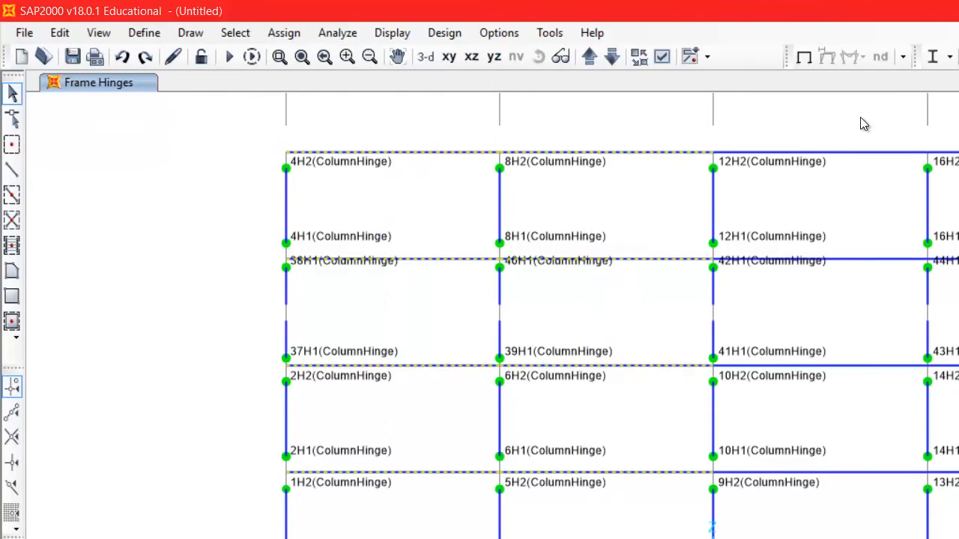
pyautogui.moveTo(860, 119); pyautogui.dragTo(801, 480)
pyautogui.click(294, 32)
pyautogui.moveTo(355, 81)
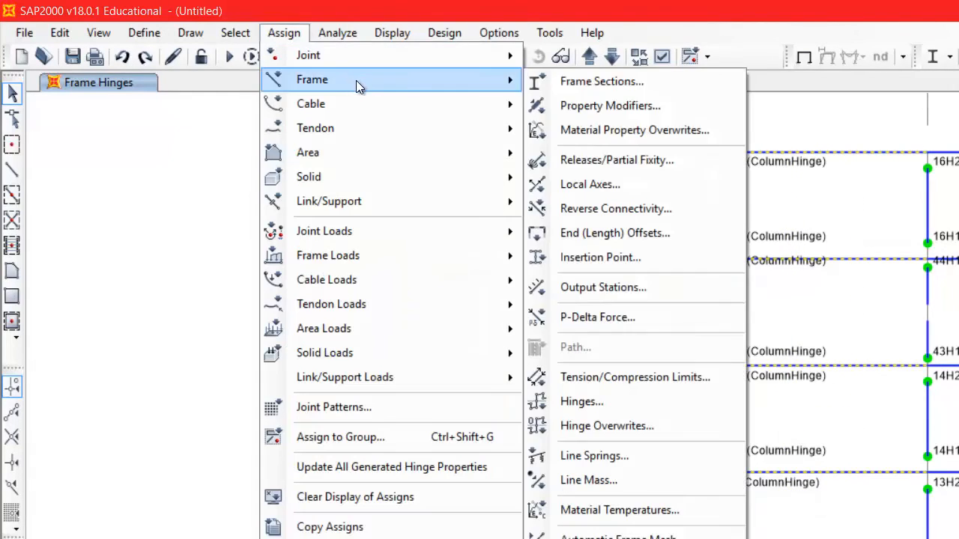
pyautogui.click(609, 409)
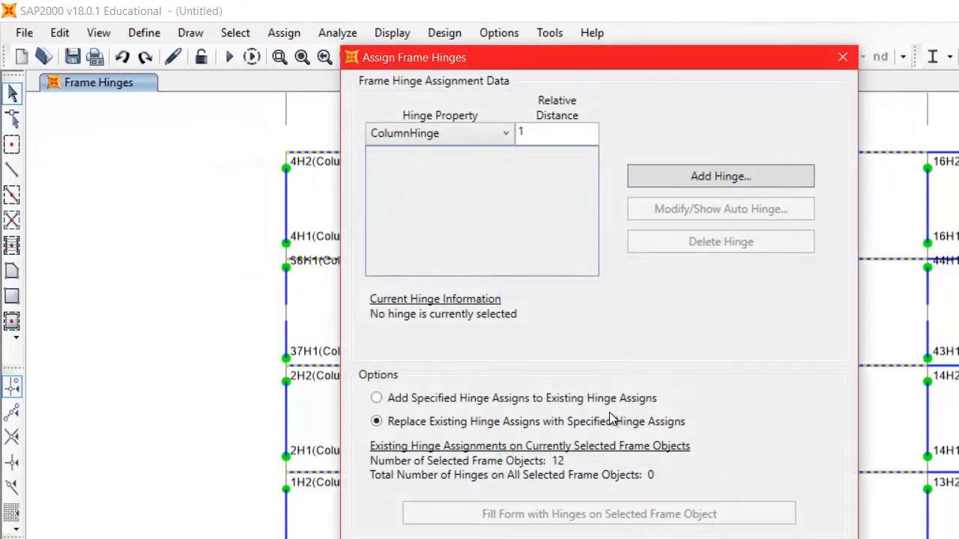
pyautogui.click(503, 133)
pyautogui.click(472, 176)
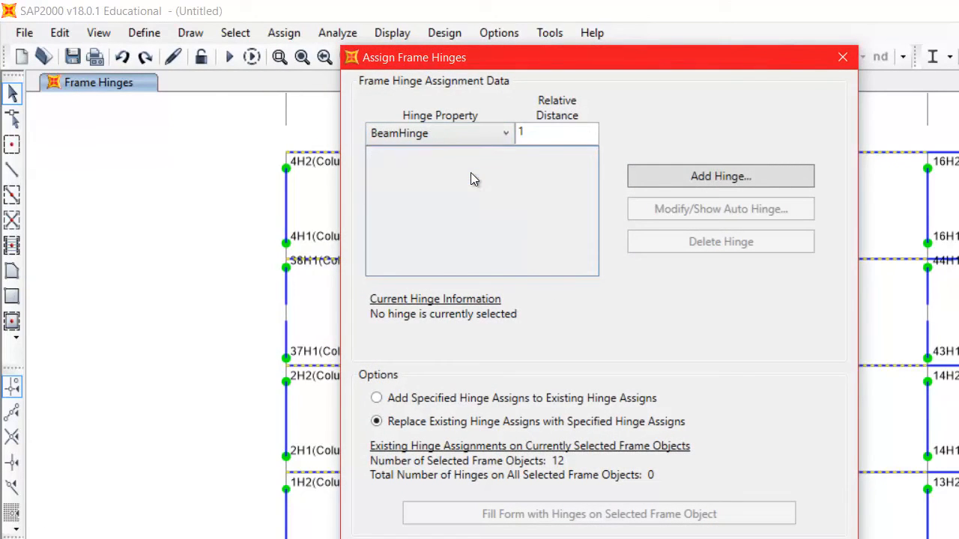
pyautogui.doubleClick(543, 131)
pyautogui.write('0.1')
pyautogui.click(682, 175)
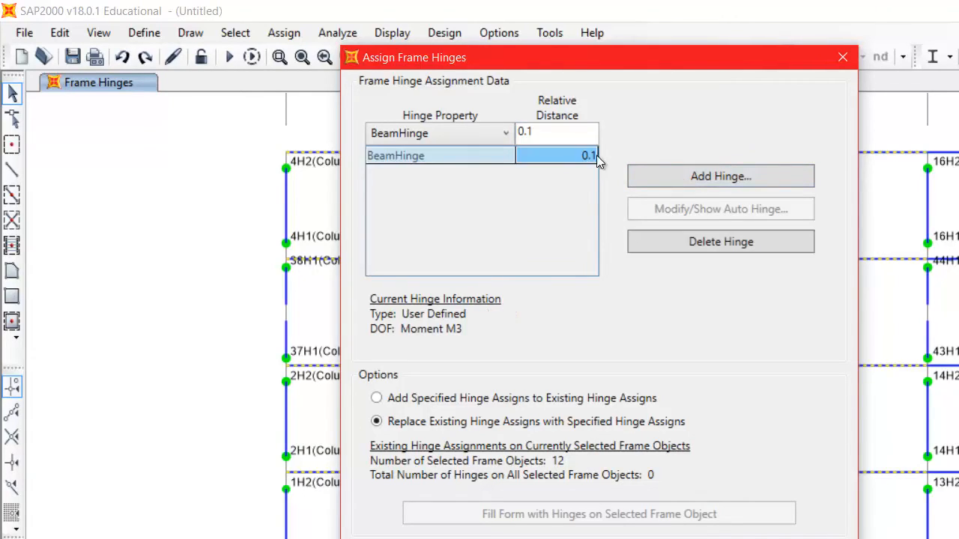
# Add a second BeamHinge at relative distance 0.9 and apply the hinge assignment to the selected beams
pyautogui.moveTo(563, 132); pyautogui.dragTo(530, 134)
pyautogui.write('9')
pyautogui.click(659, 174)
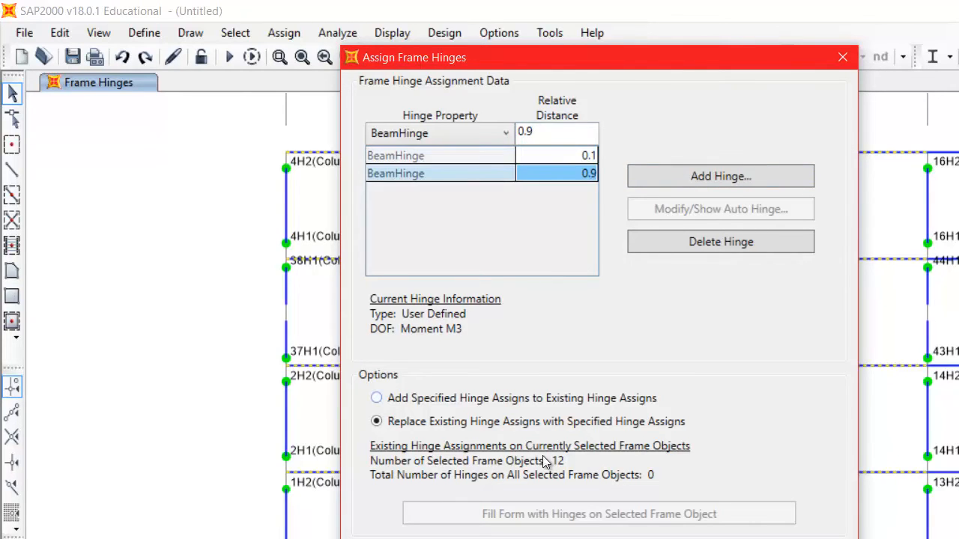
pyautogui.click(503, 538)
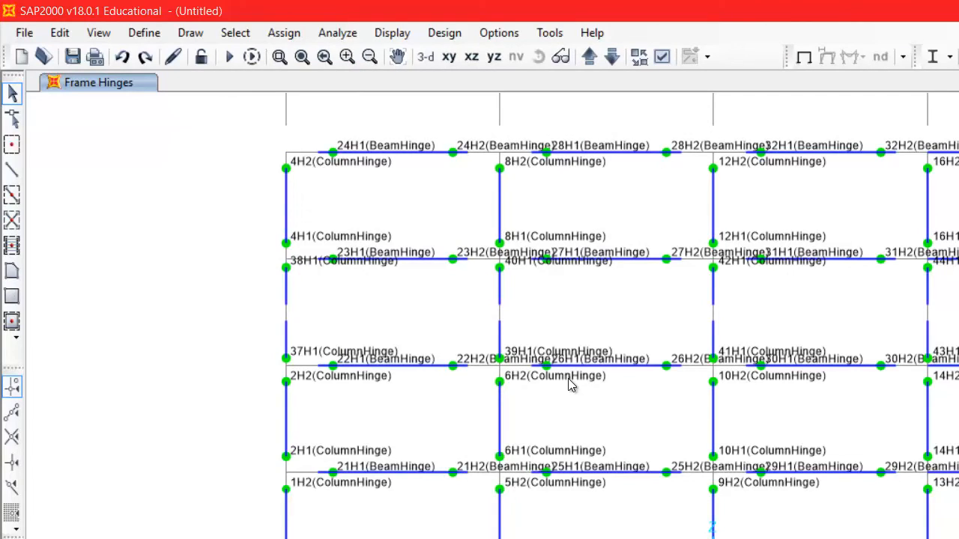
pyautogui.moveTo(314, 238); pyautogui.dragTo(306, 272)
pyautogui.scroll(2, 515, 297)
pyautogui.scroll(-4, 515, 296)
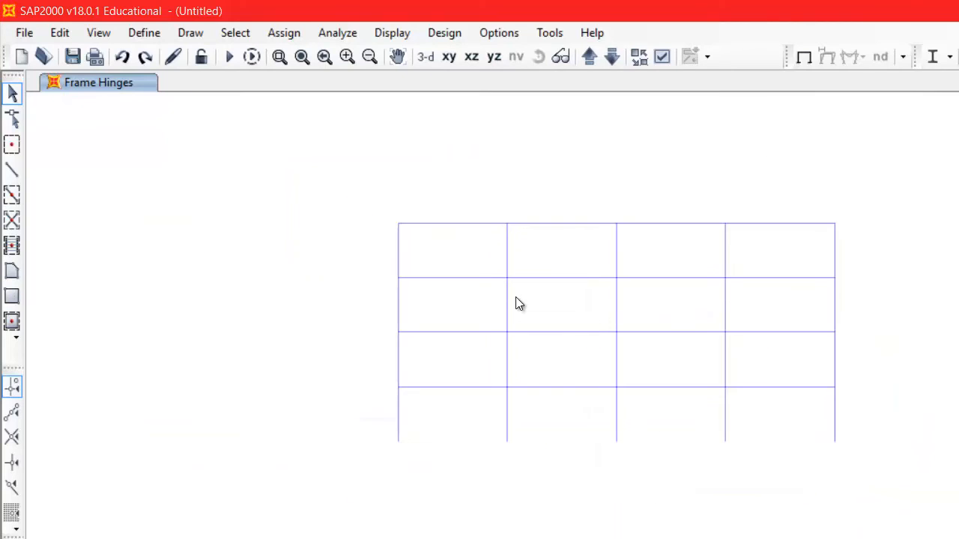
pyautogui.scroll(2, 533, 305)
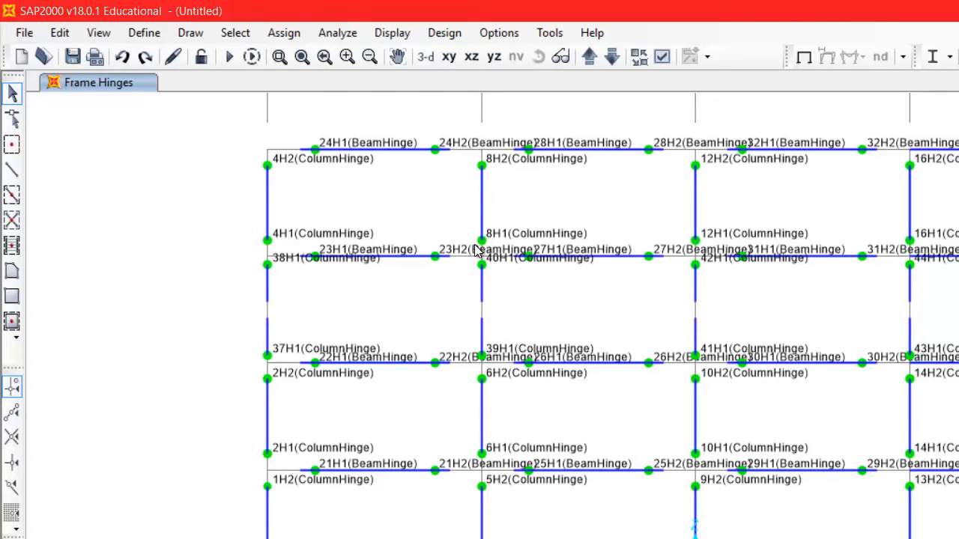
# Start saving the model and browse to the Desktop as the save location
pyautogui.click(25, 33)
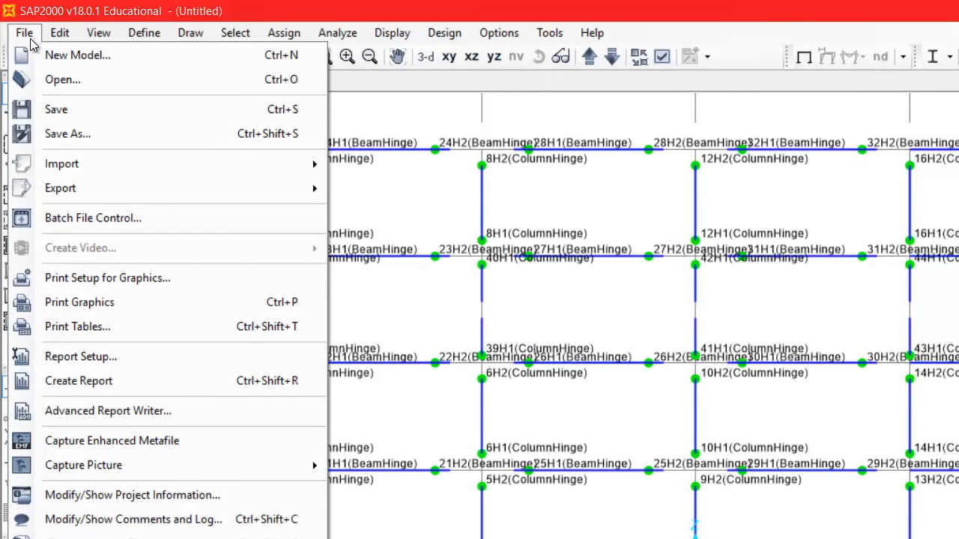
pyautogui.press('Escape')
pyautogui.click(71, 55)
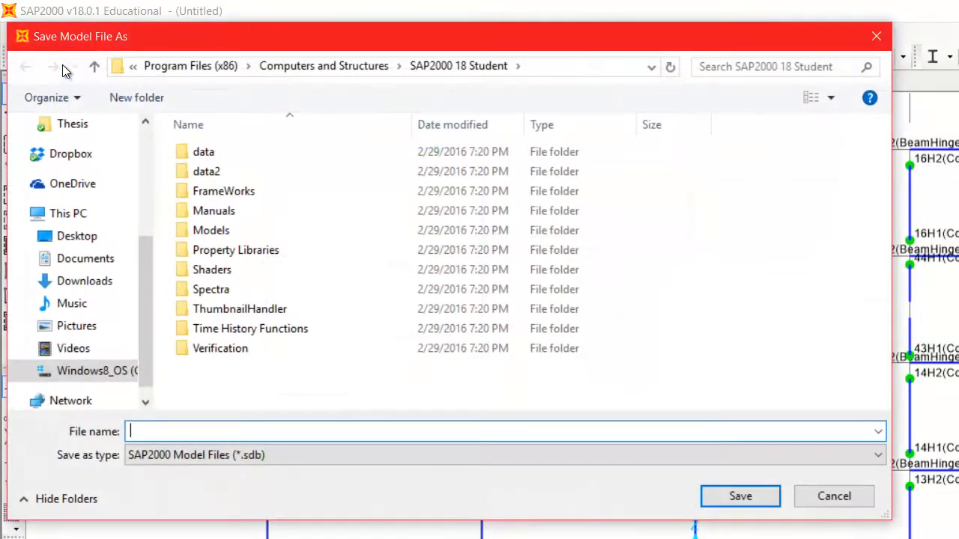
pyautogui.click(103, 239)
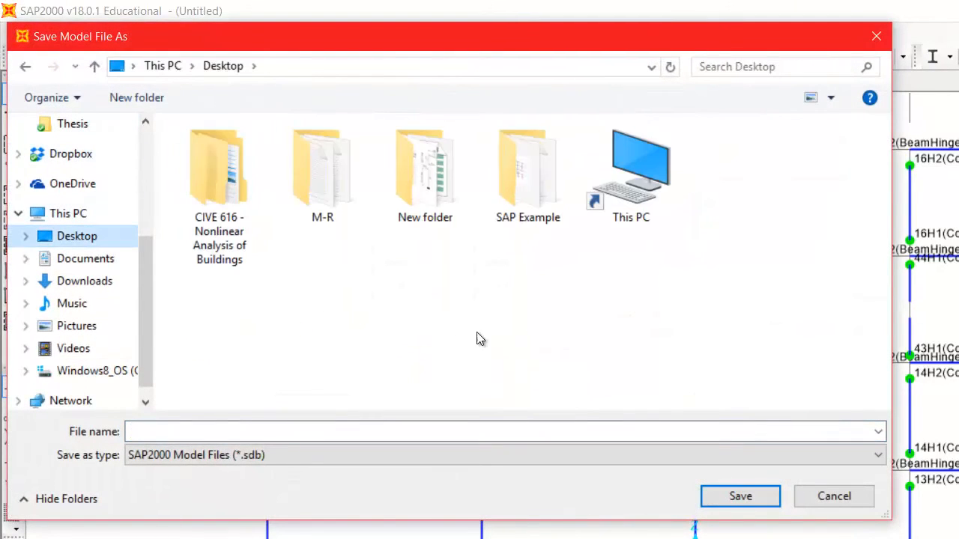
pyautogui.click(159, 103)
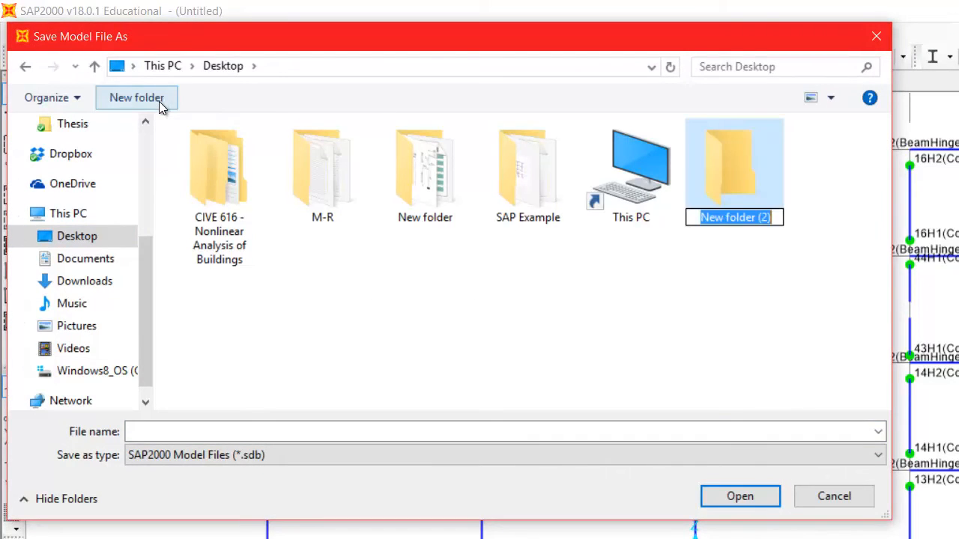
pyautogui.click(713, 306)
pyautogui.click(722, 188)
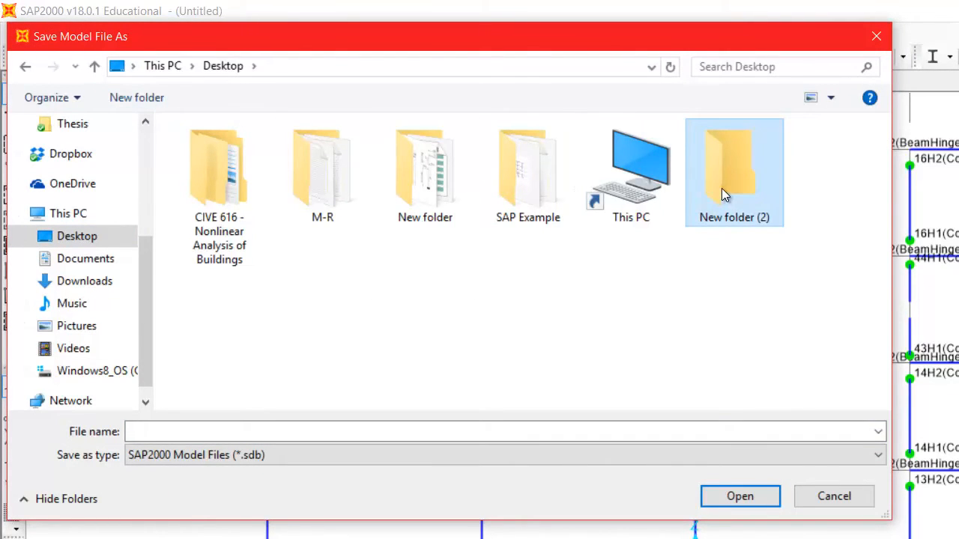
pyautogui.press('Delete')
# Open the SAP Example folder and delete the existing Ex model file in it
pyautogui.doubleClick(566, 180)
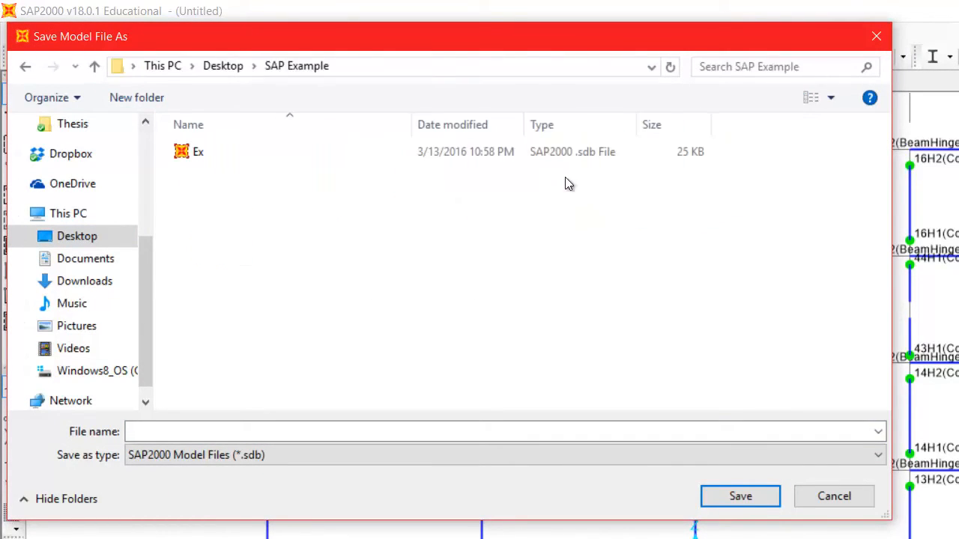
pyautogui.click(202, 153)
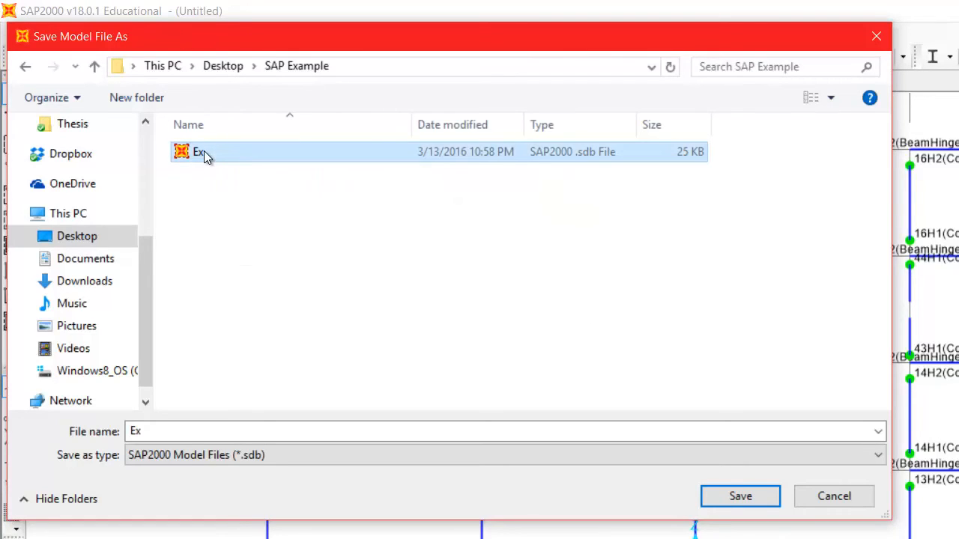
pyautogui.press('Delete')
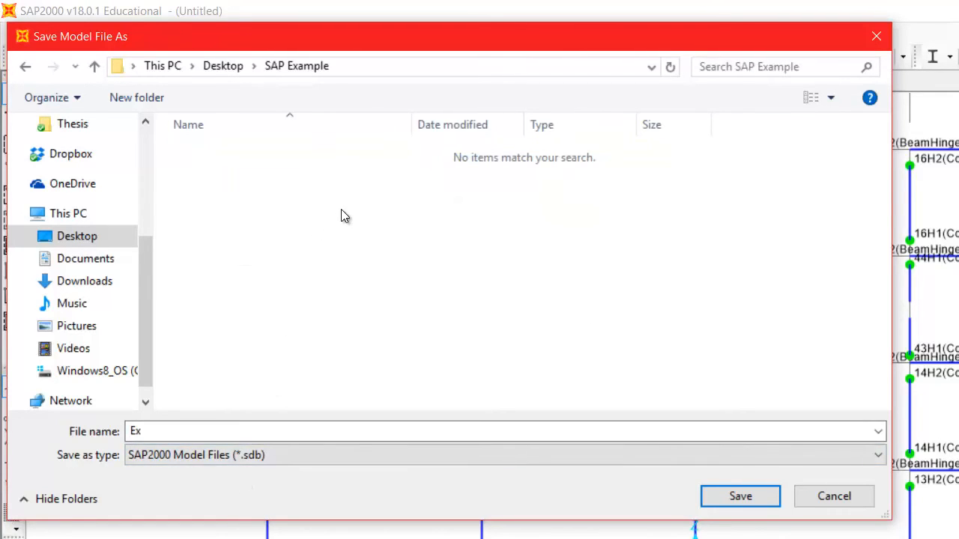
# Save the model under the file name Example in the SAP Example folder
pyautogui.doubleClick(208, 432)
pyautogui.write('Exa')
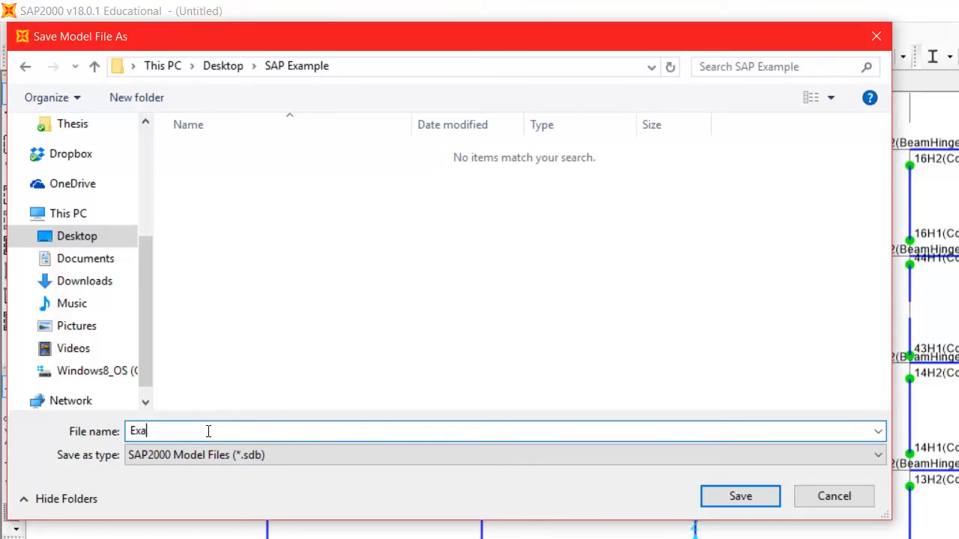
pyautogui.write('mple')
pyautogui.press('Return')
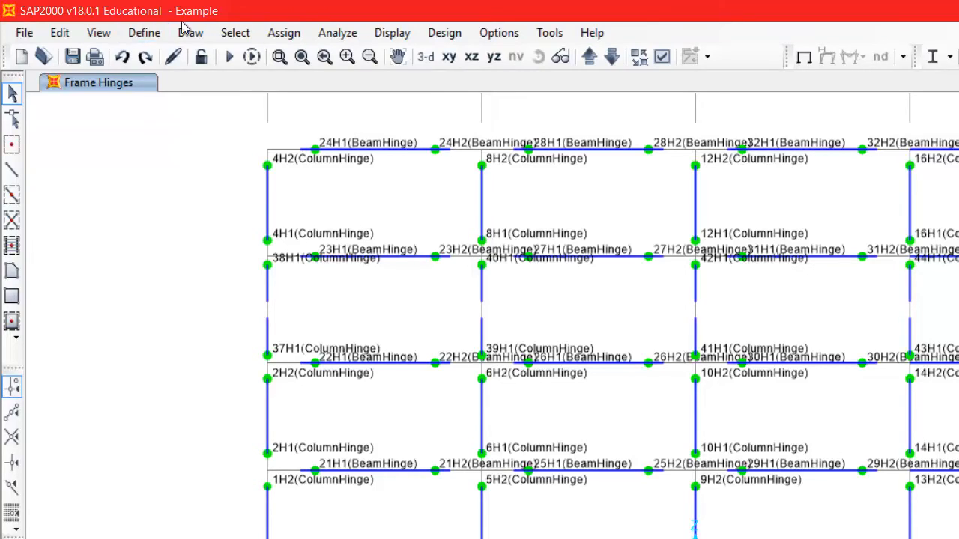
# Rename the DEAD load pattern to Gravity in the load pattern definitions
pyautogui.click(144, 33)
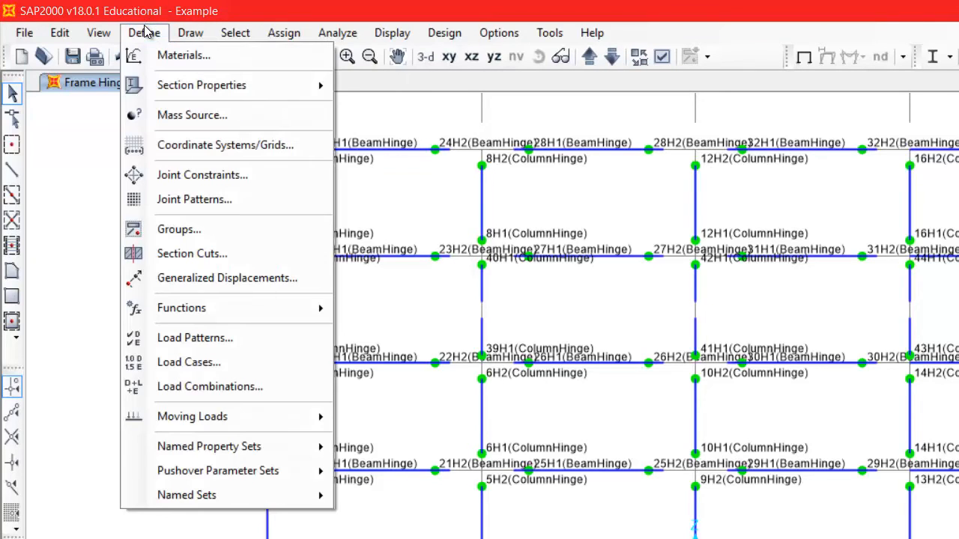
pyautogui.click(183, 341)
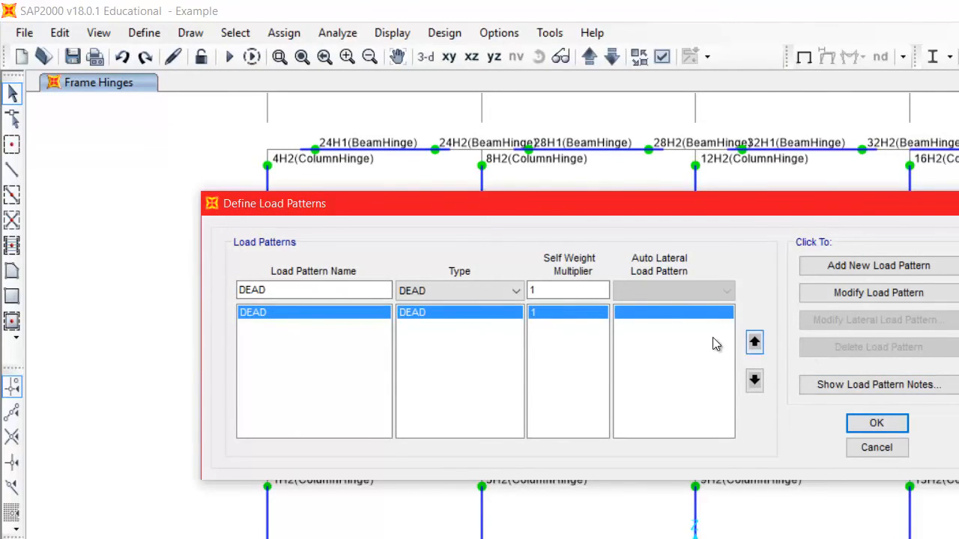
pyautogui.doubleClick(349, 291)
pyautogui.write('Gravity')
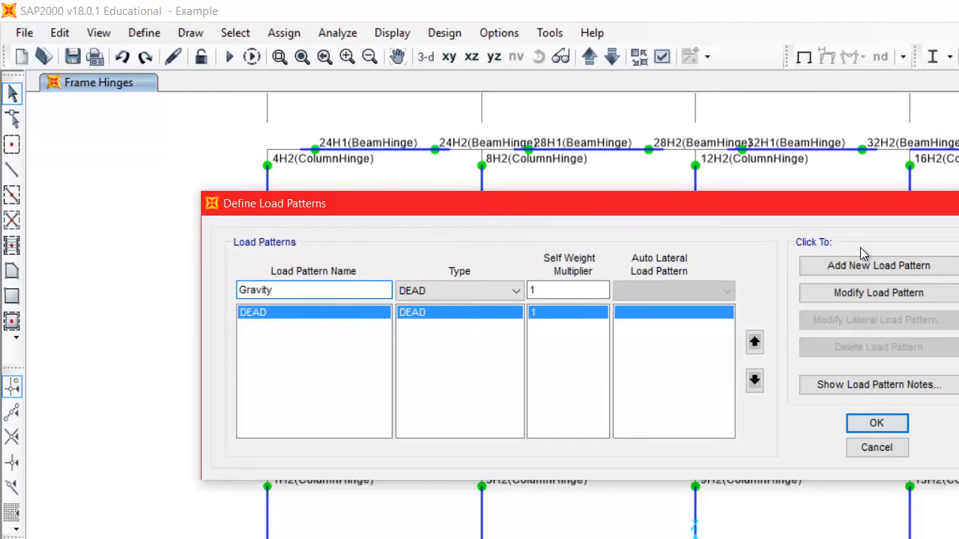
pyautogui.click(860, 293)
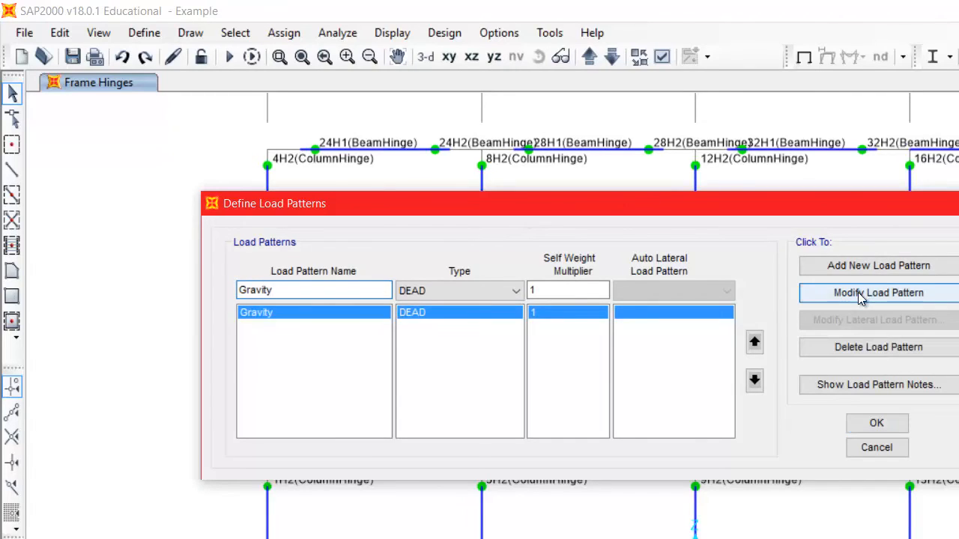
# Set the Gravity load pattern's self weight multiplier to 0 and accept the load pattern definitions
pyautogui.doubleClick(537, 293)
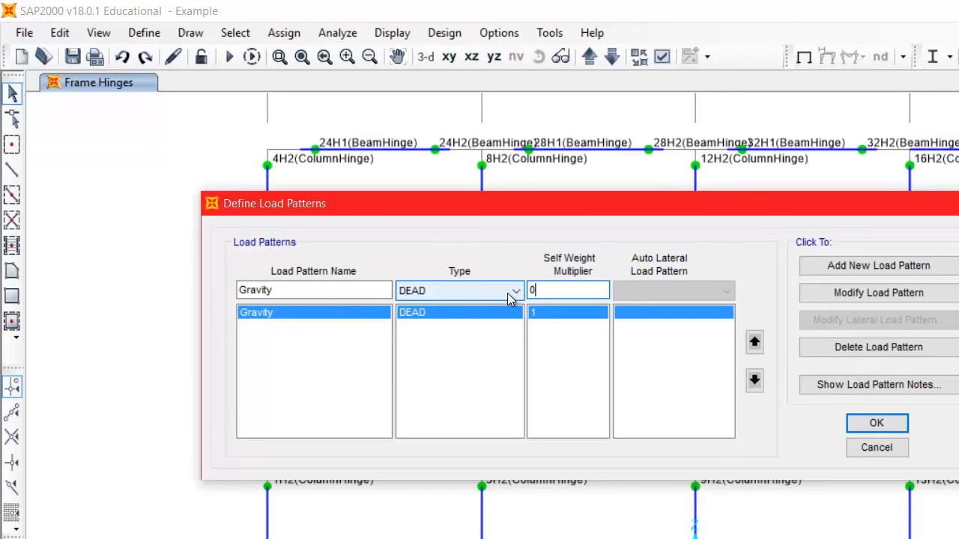
pyautogui.click(836, 293)
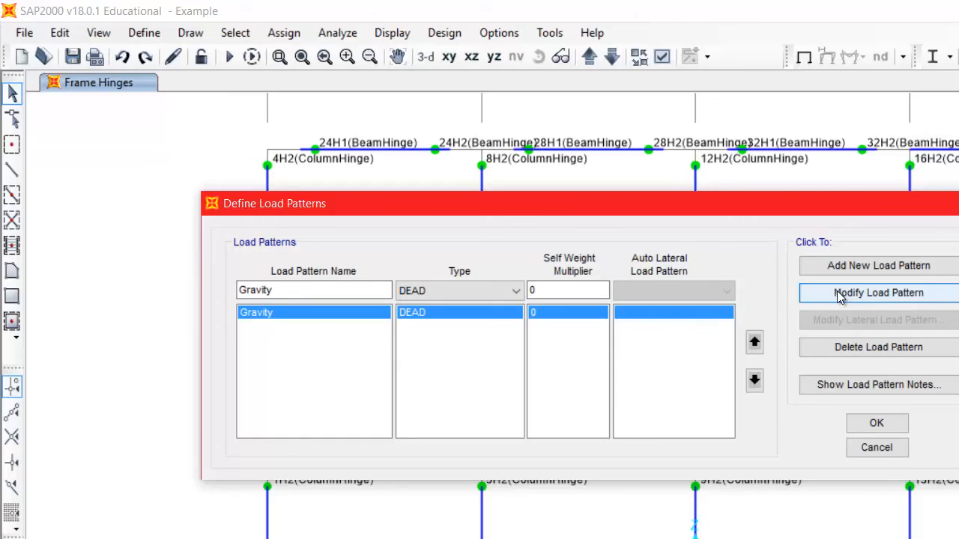
pyautogui.click(854, 296)
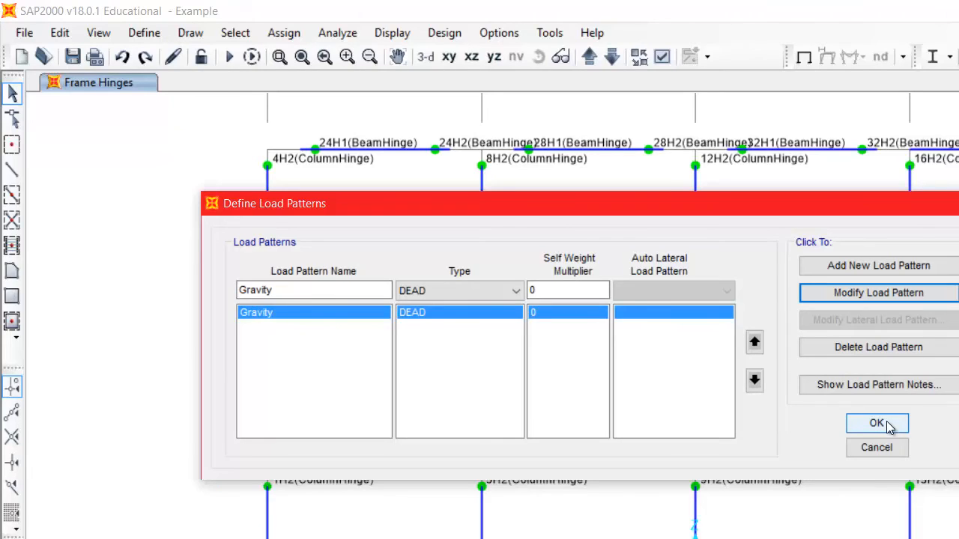
pyautogui.click(865, 295)
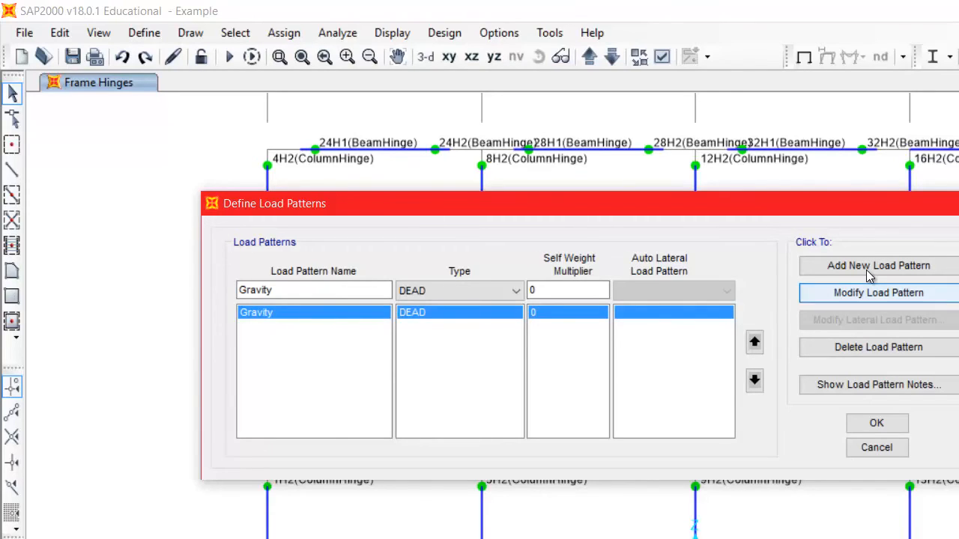
pyautogui.click(881, 423)
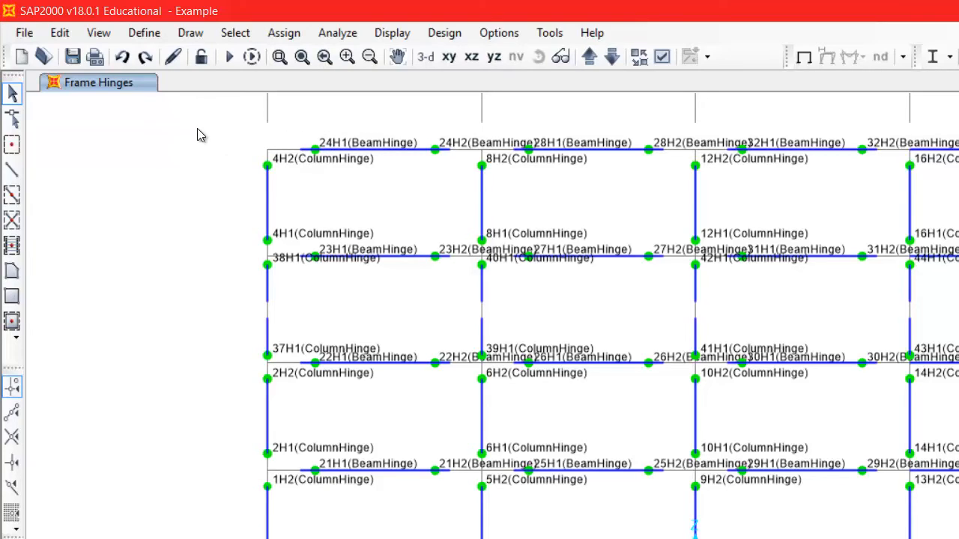
# Assign a -40 kip Global Z joint force under the Gravity load pattern to the joints along the four column lines
pyautogui.moveTo(223, 122); pyautogui.dragTo(299, 510)
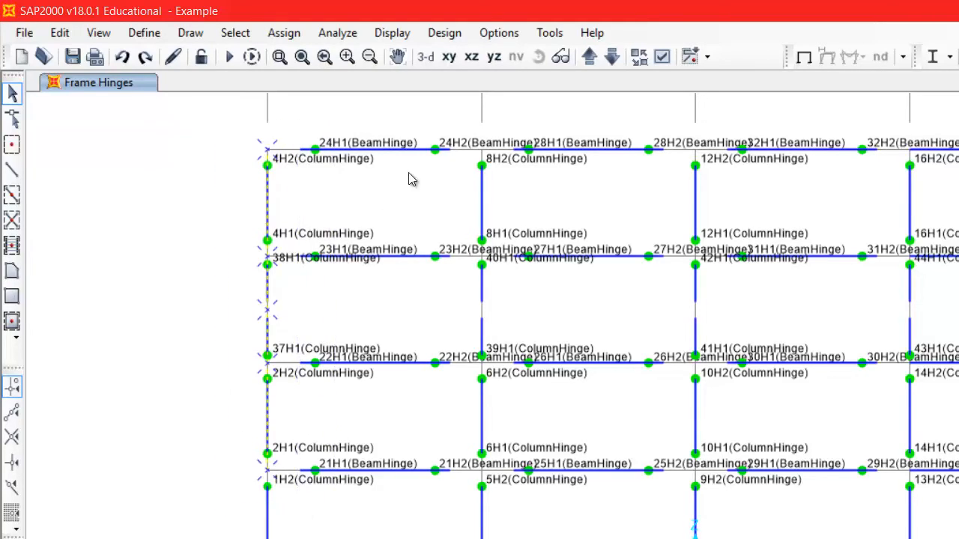
pyautogui.moveTo(464, 129); pyautogui.dragTo(507, 513)
pyautogui.moveTo(667, 118); pyautogui.dragTo(734, 514)
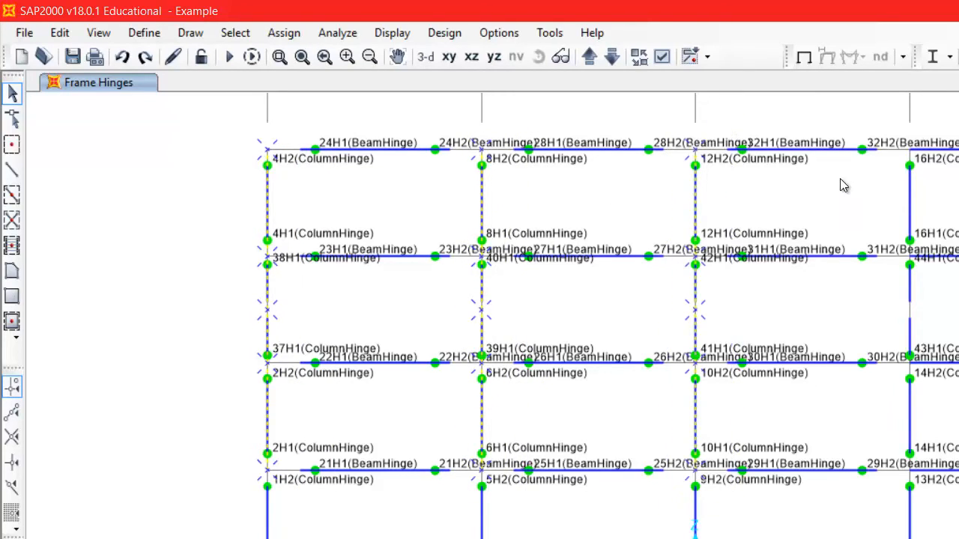
pyautogui.moveTo(881, 118); pyautogui.dragTo(926, 526)
pyautogui.click(281, 34)
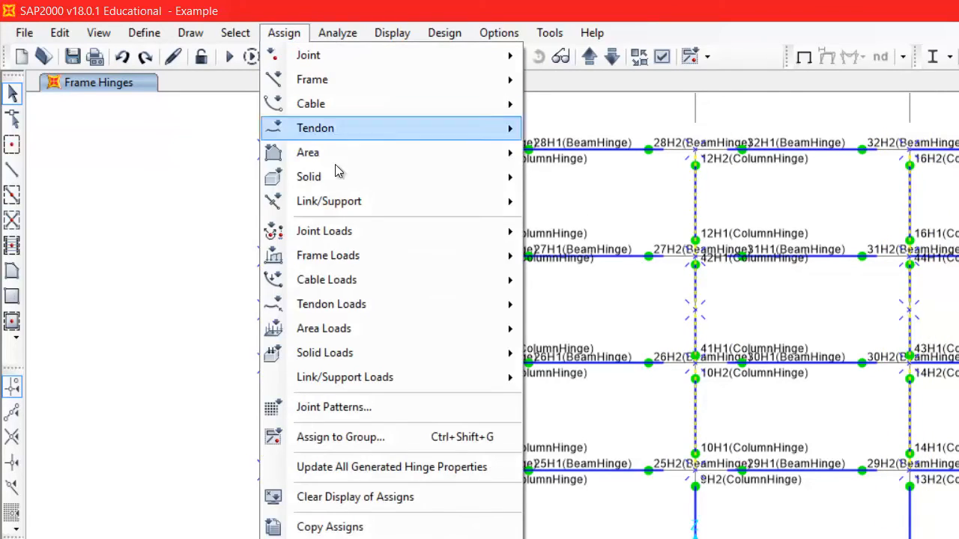
pyautogui.moveTo(380, 235)
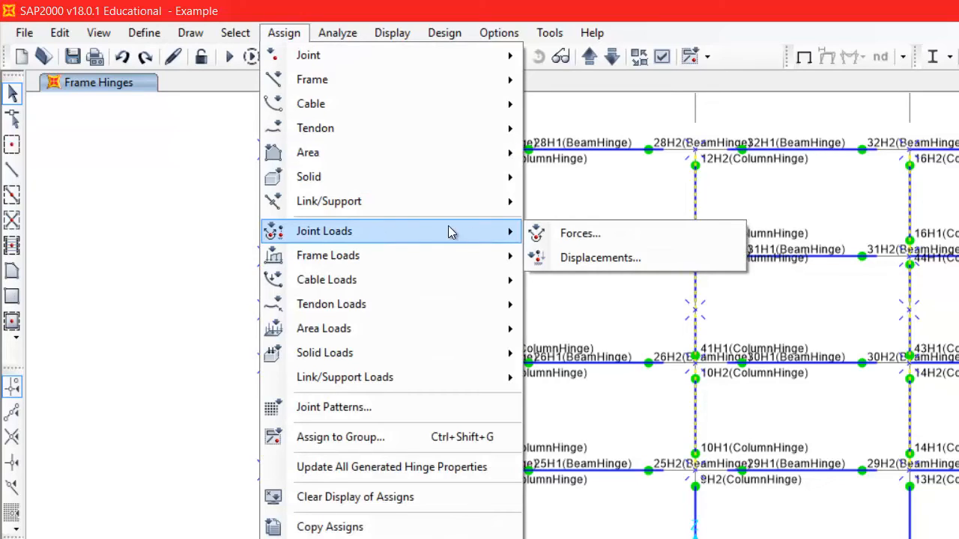
pyautogui.click(588, 234)
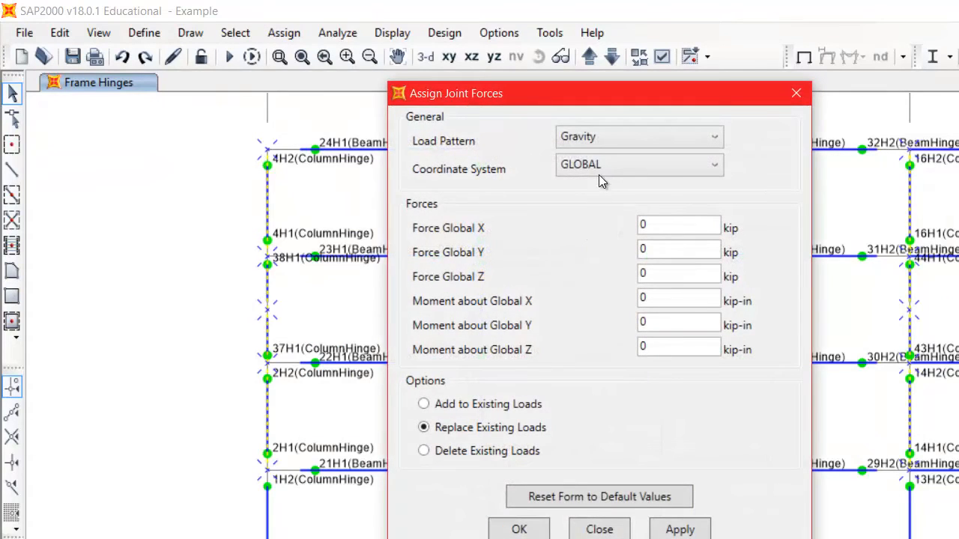
pyautogui.click(598, 136)
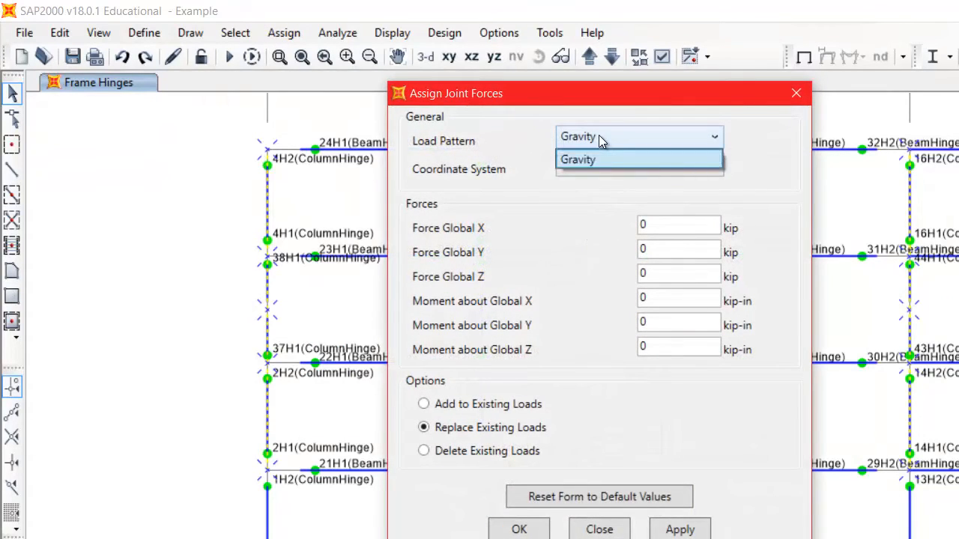
pyautogui.click(598, 136)
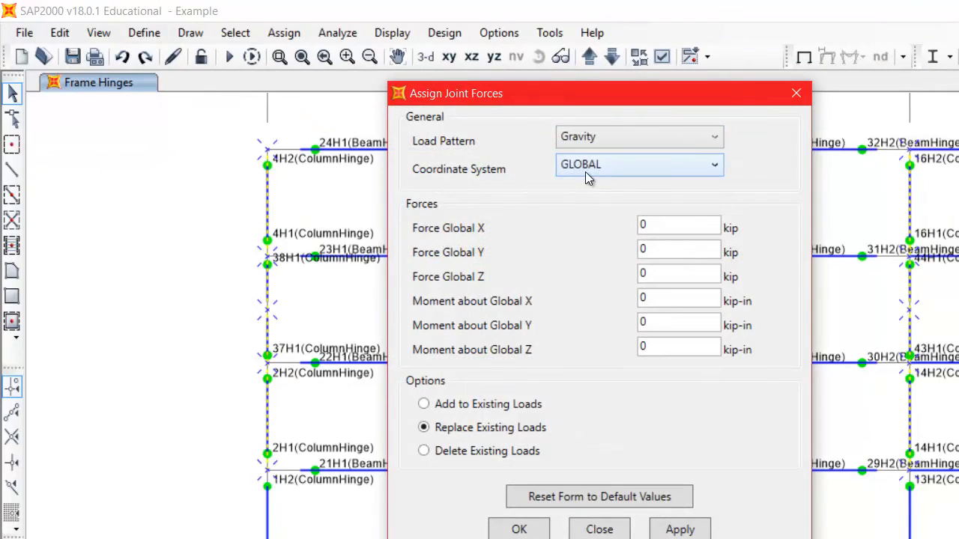
pyautogui.doubleClick(663, 274)
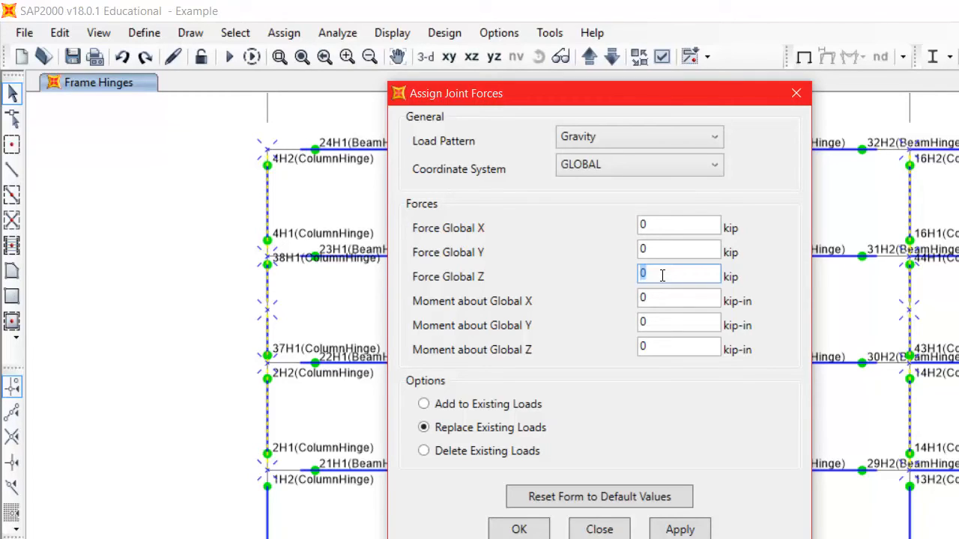
pyautogui.write('-40')
pyautogui.click(542, 529)
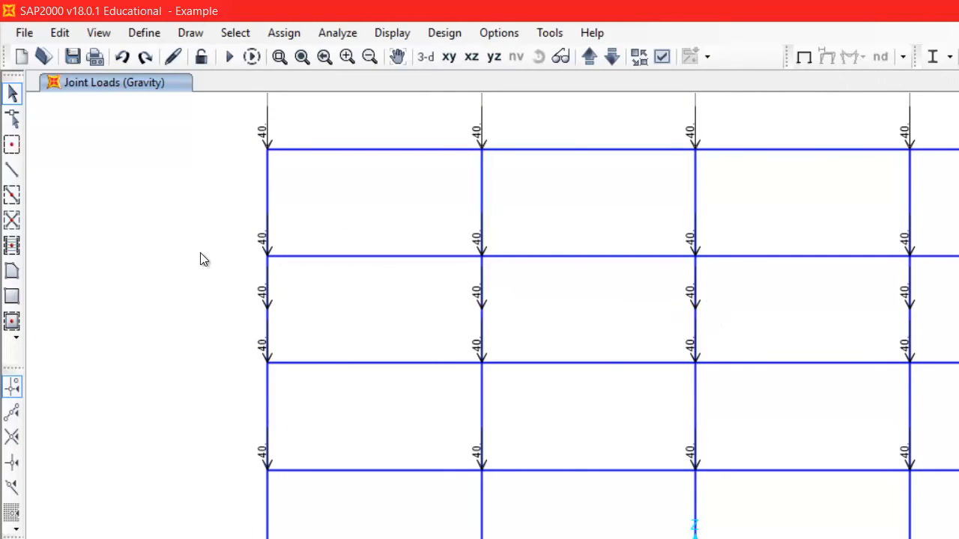
# Replace the Gravity joint force at the mid-height column splice joints with 0 kip in Global Z
pyautogui.moveTo(217, 278); pyautogui.dragTo(944, 317)
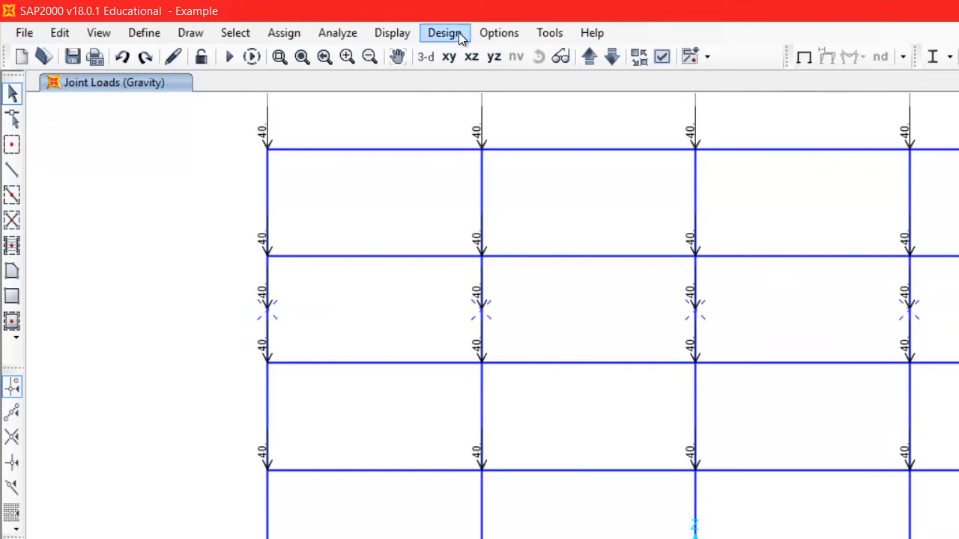
pyautogui.click(303, 36)
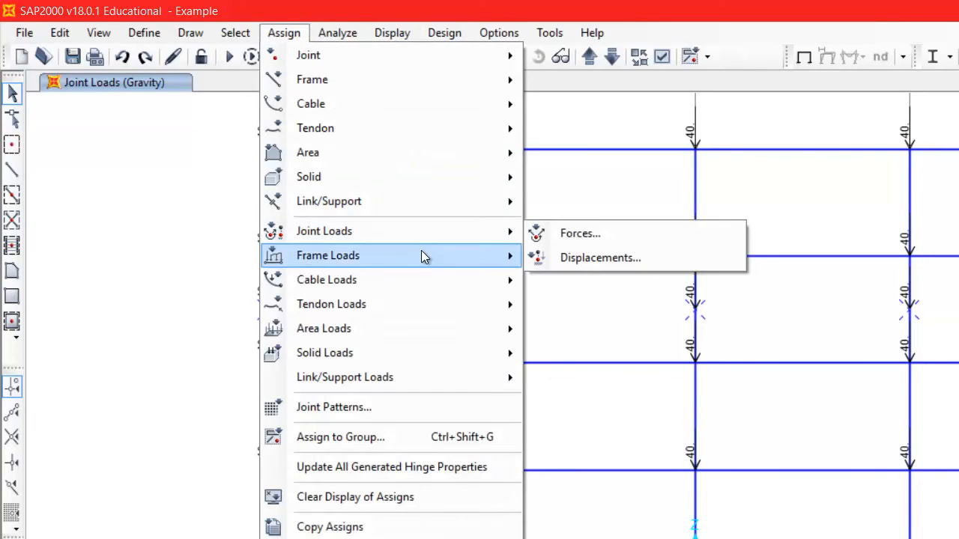
pyautogui.moveTo(430, 232)
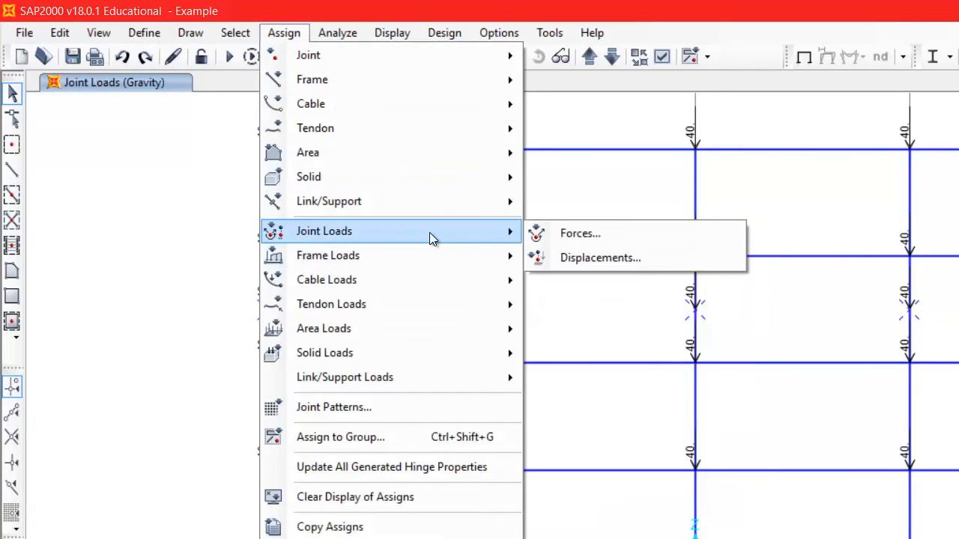
pyautogui.click(579, 232)
pyautogui.moveTo(663, 272); pyautogui.dragTo(589, 267)
pyautogui.write('0')
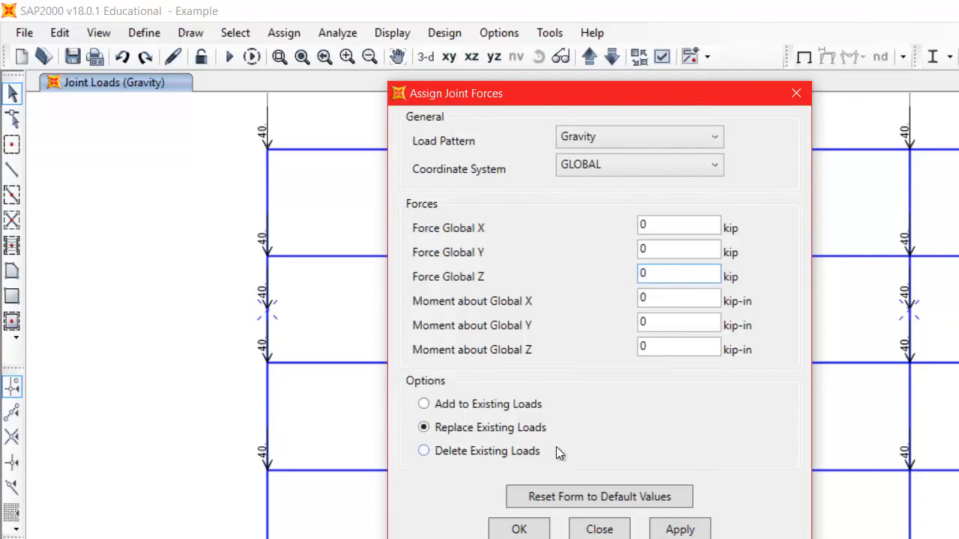
pyautogui.click(538, 531)
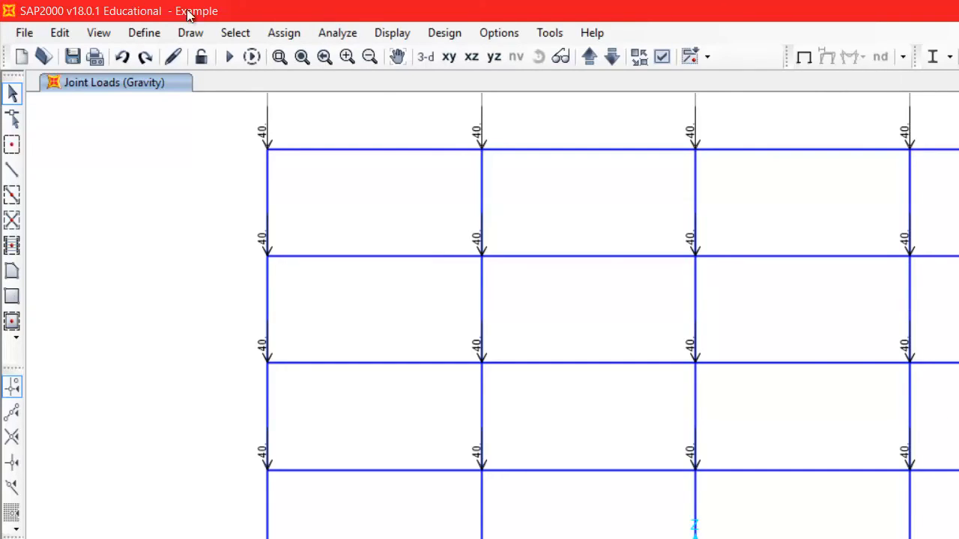
# Try to assign a -500 kip Global Z joint force under the Gravity load pattern
pyautogui.click(289, 37)
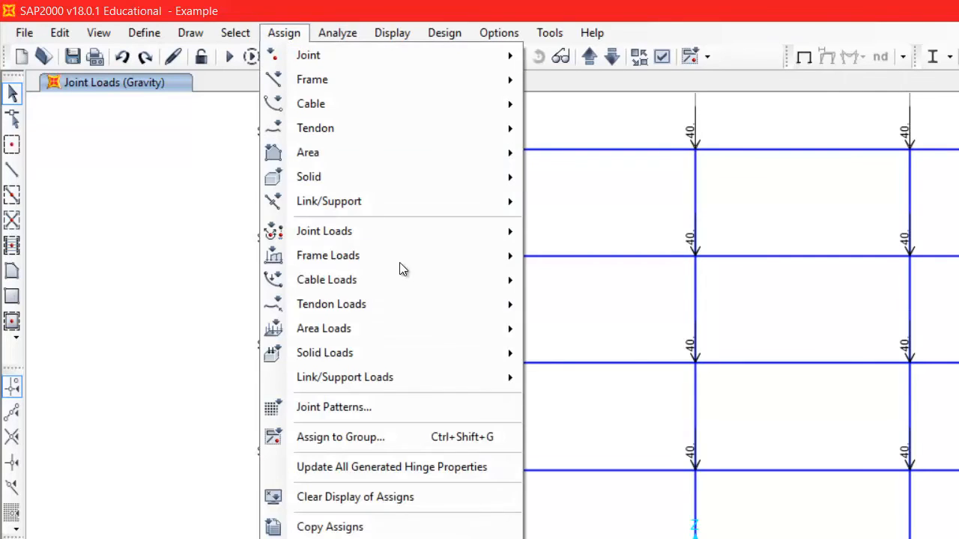
pyautogui.moveTo(402, 230)
pyautogui.click(558, 234)
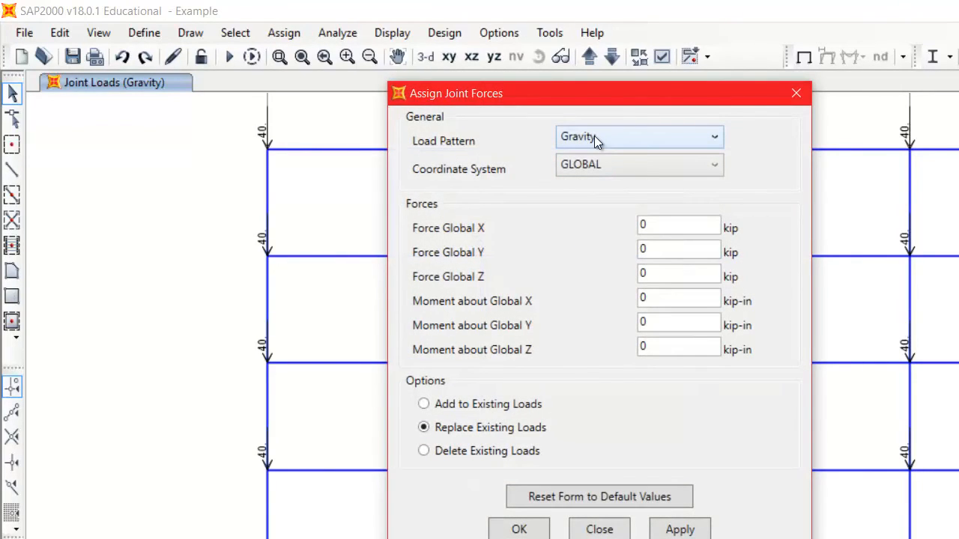
pyautogui.doubleClick(663, 273)
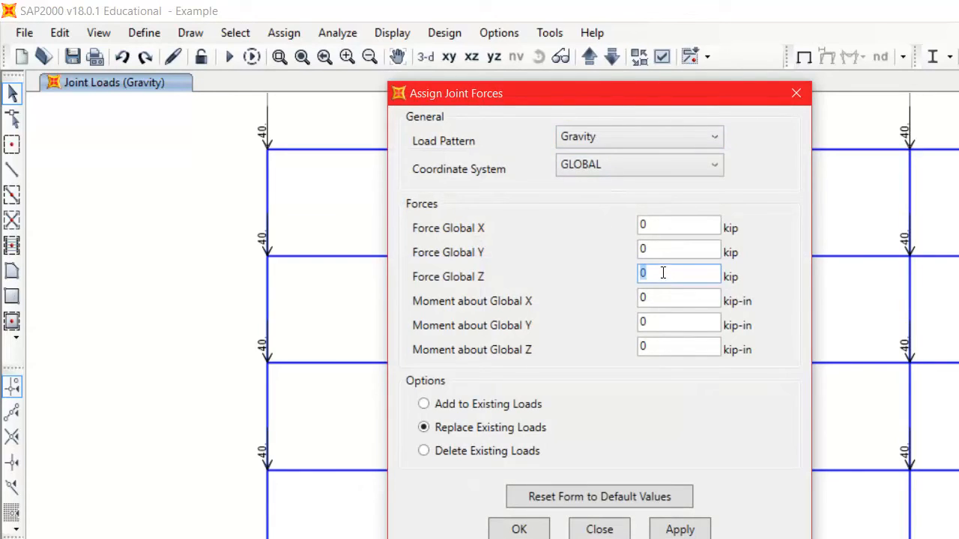
pyautogui.write('-500')
pyautogui.click(520, 530)
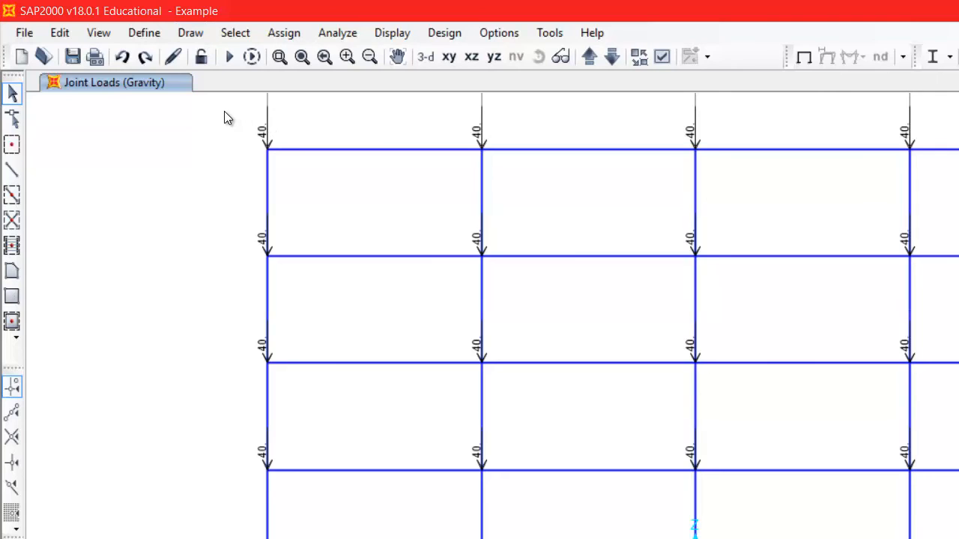
# Start a joint mass assignment for the joints on the four beam levels, specified as mass in the GLOBAL direction
pyautogui.moveTo(216, 115); pyautogui.dragTo(952, 182)
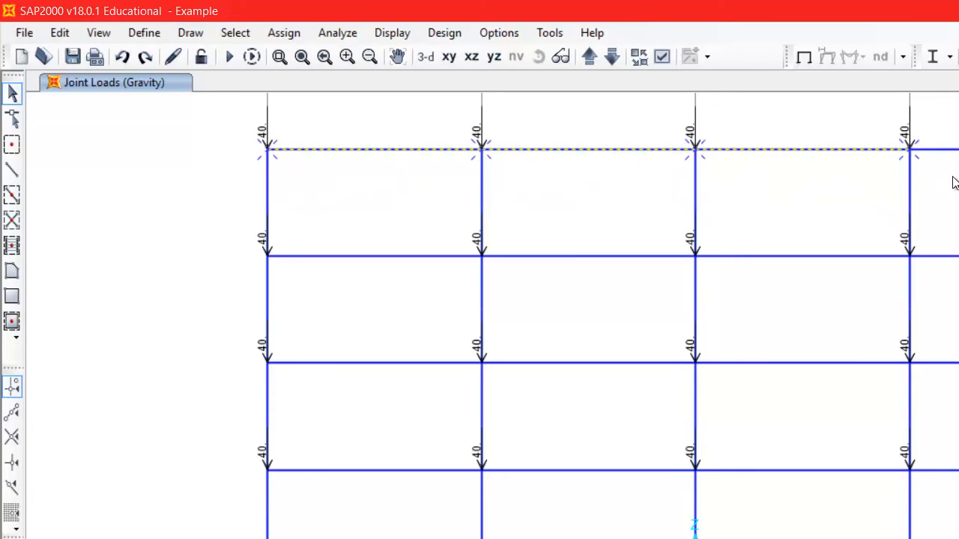
pyautogui.moveTo(205, 224); pyautogui.dragTo(954, 307)
pyautogui.moveTo(209, 318); pyautogui.dragTo(955, 388)
pyautogui.moveTo(241, 446); pyautogui.dragTo(954, 492)
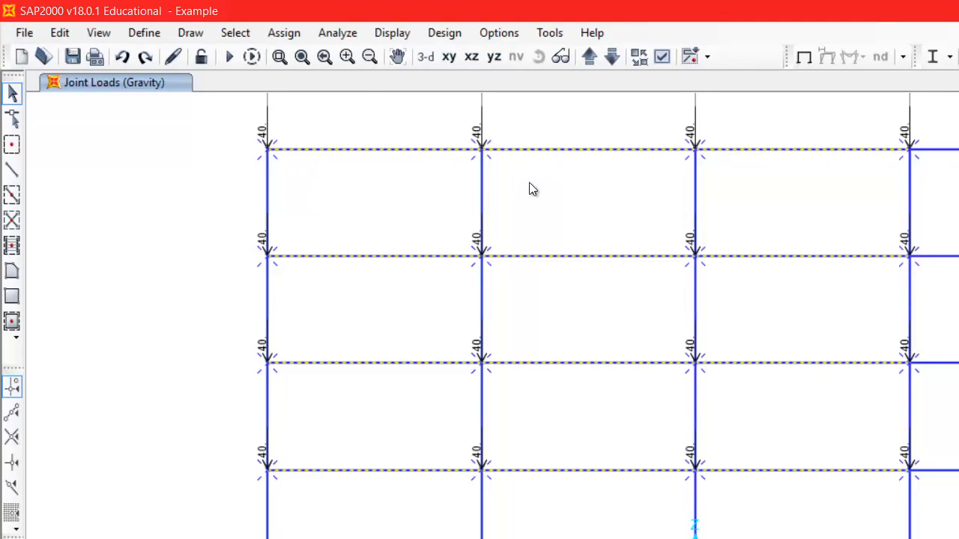
pyautogui.click(297, 31)
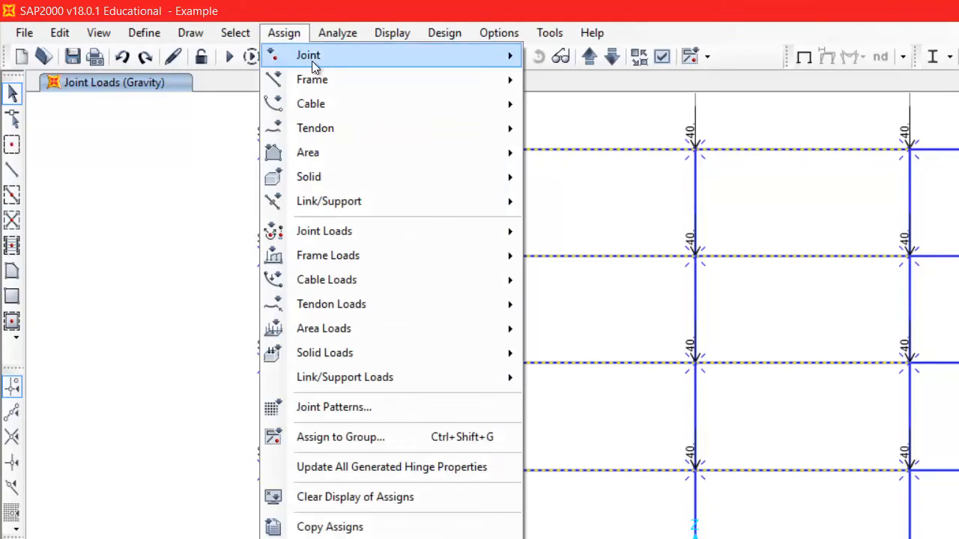
pyautogui.moveTo(404, 236)
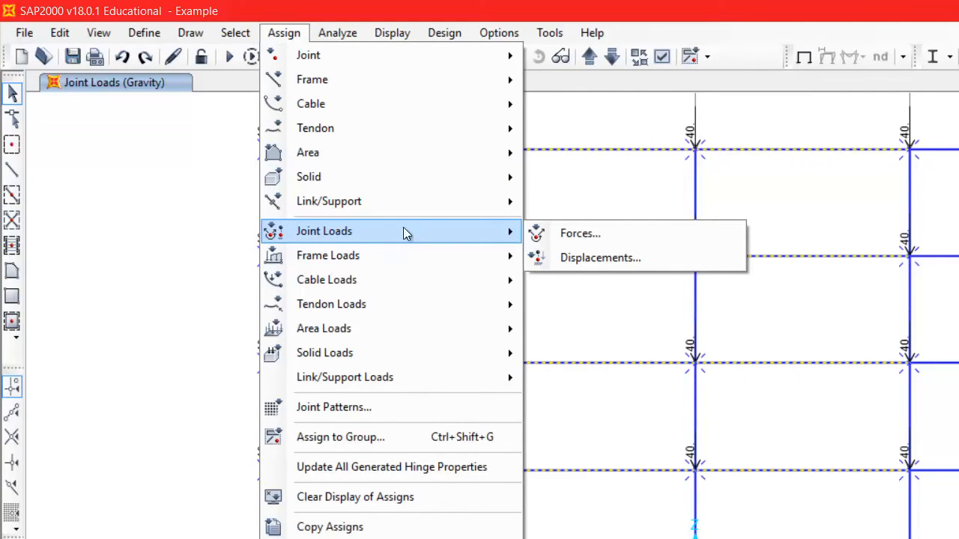
pyautogui.moveTo(410, 54)
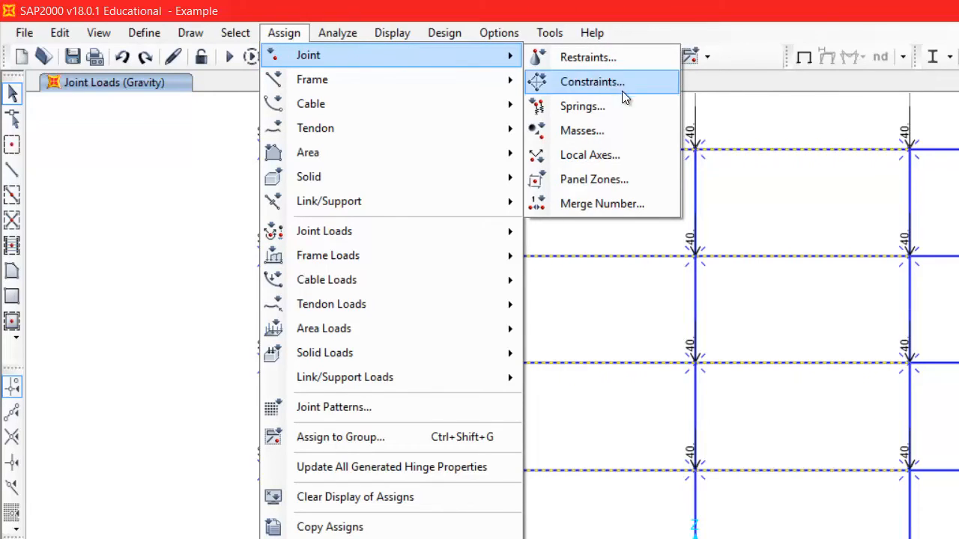
pyautogui.click(615, 132)
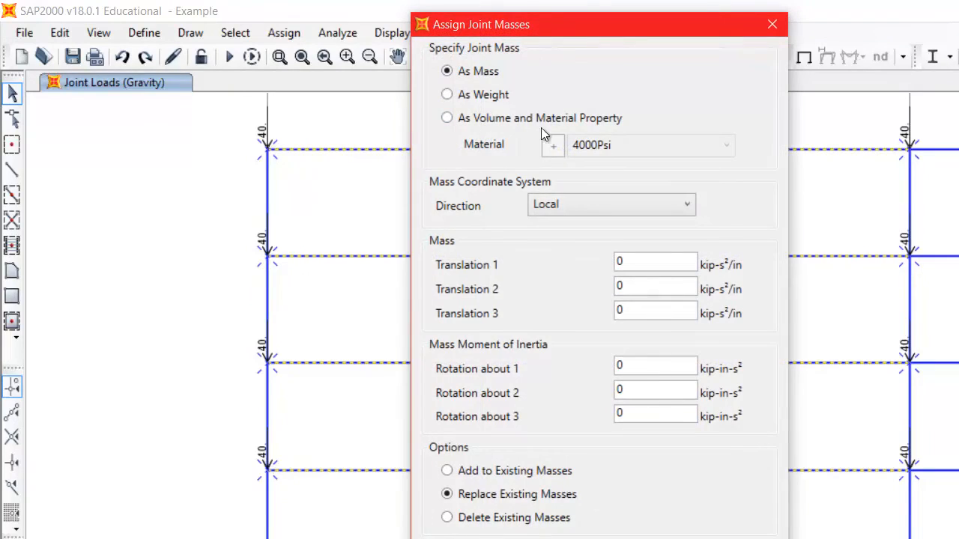
pyautogui.click(569, 202)
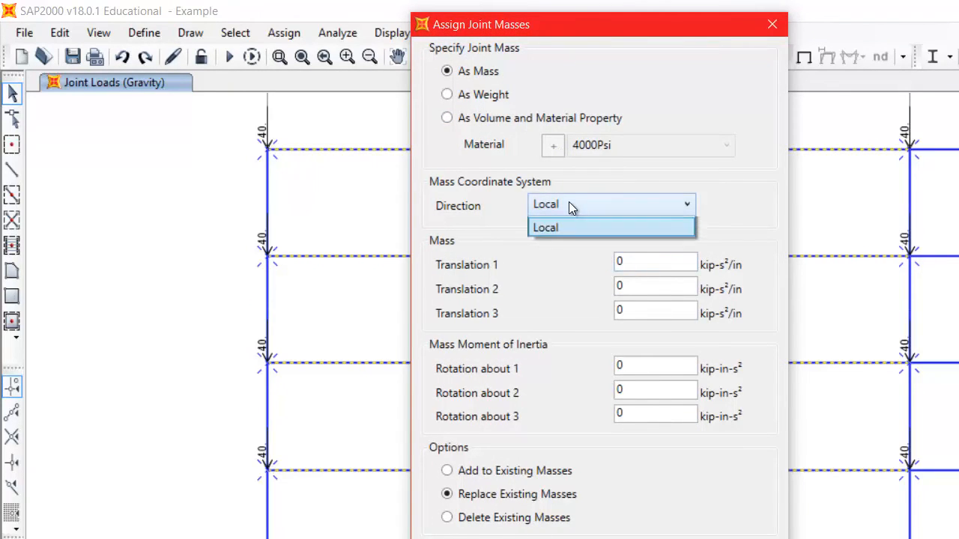
pyautogui.click(576, 222)
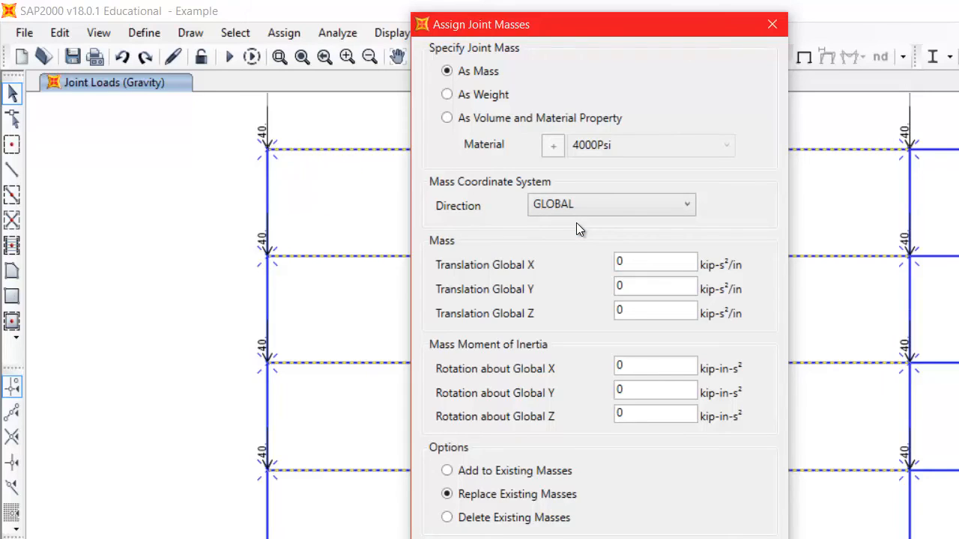
# Assign joint masses of 0.45 kip-s²/in for translation in Global X, Y and Z to the selected floor joints
pyautogui.click(642, 286)
pyautogui.click(643, 286)
pyautogui.click(655, 258)
pyautogui.write('.45')
pyautogui.press('Tab')
pyautogui.write('.45')
pyautogui.press('Tab')
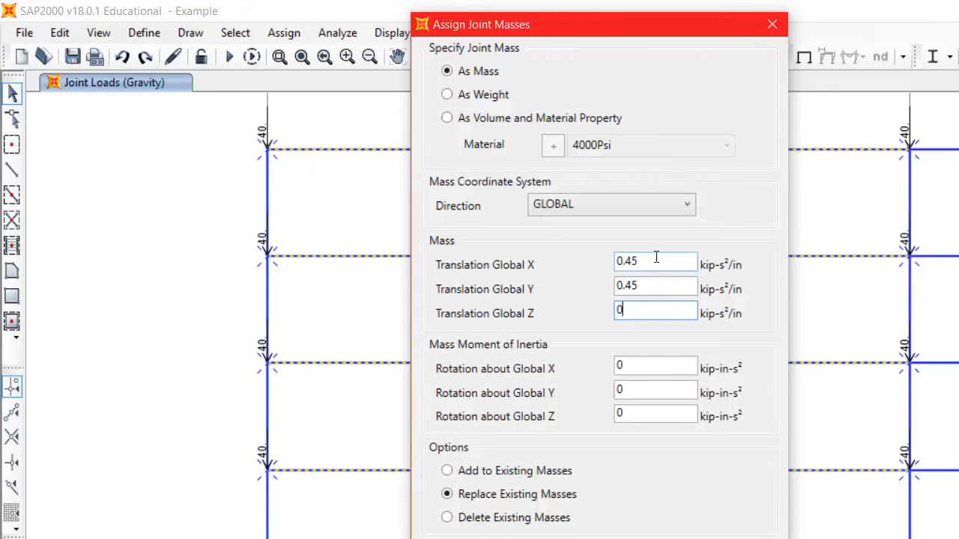
pyautogui.write('.45')
pyautogui.press('Return')
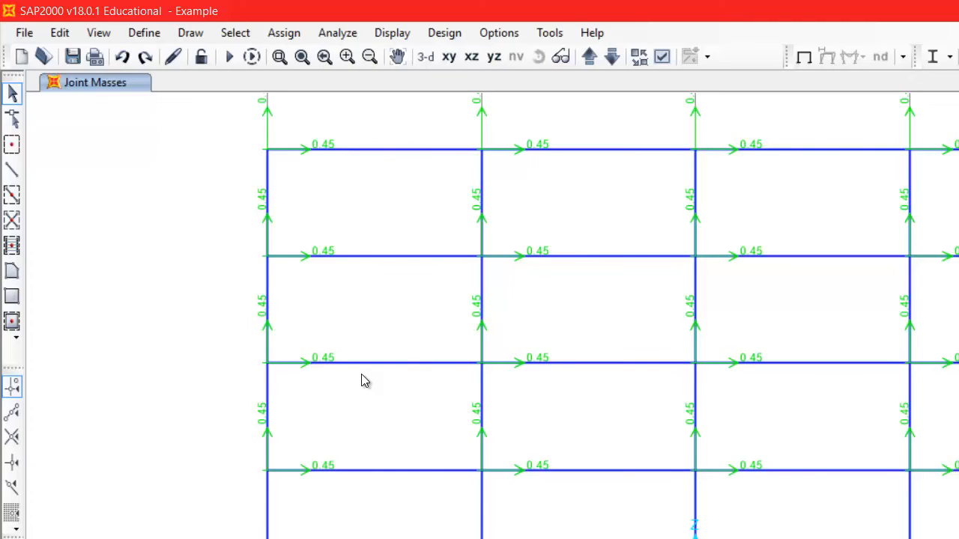
pyautogui.click(163, 34)
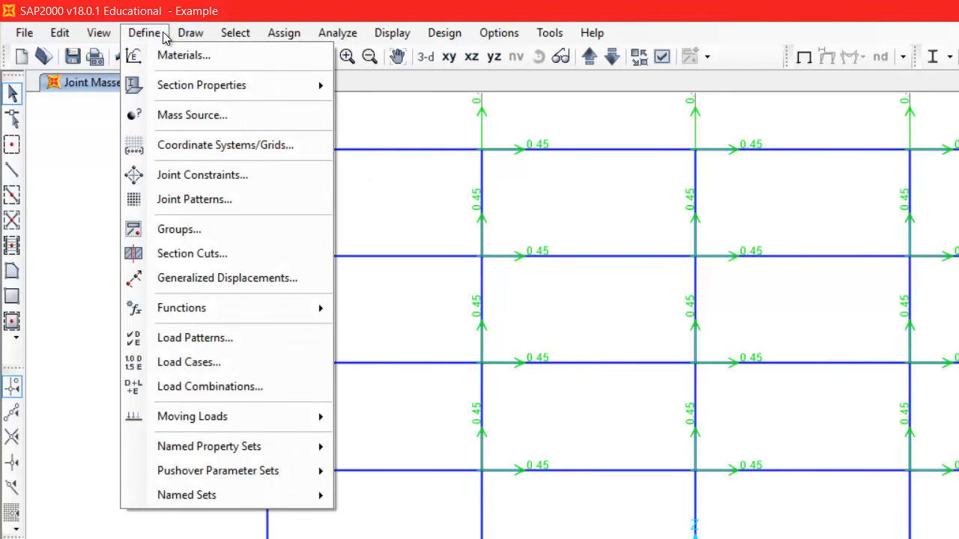
pyautogui.click(185, 343)
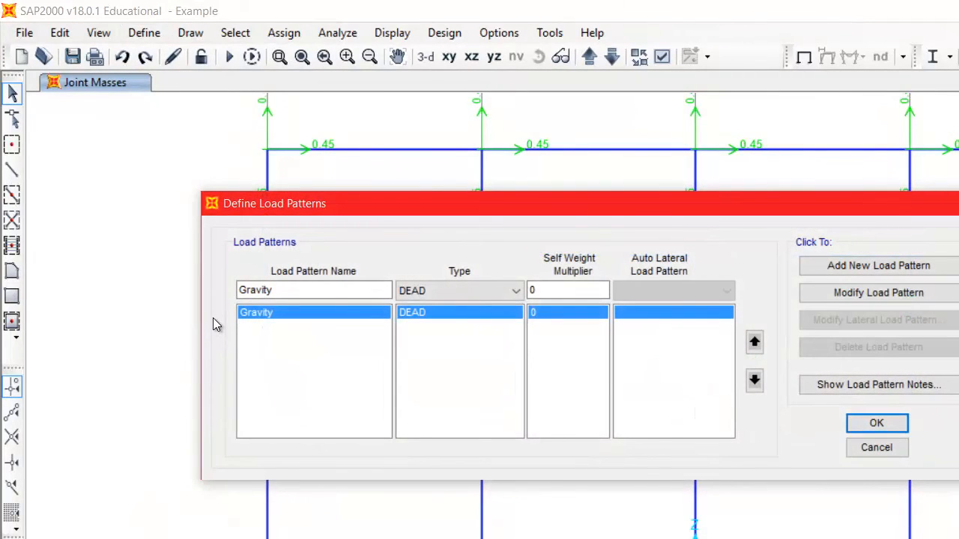
pyautogui.click(288, 293)
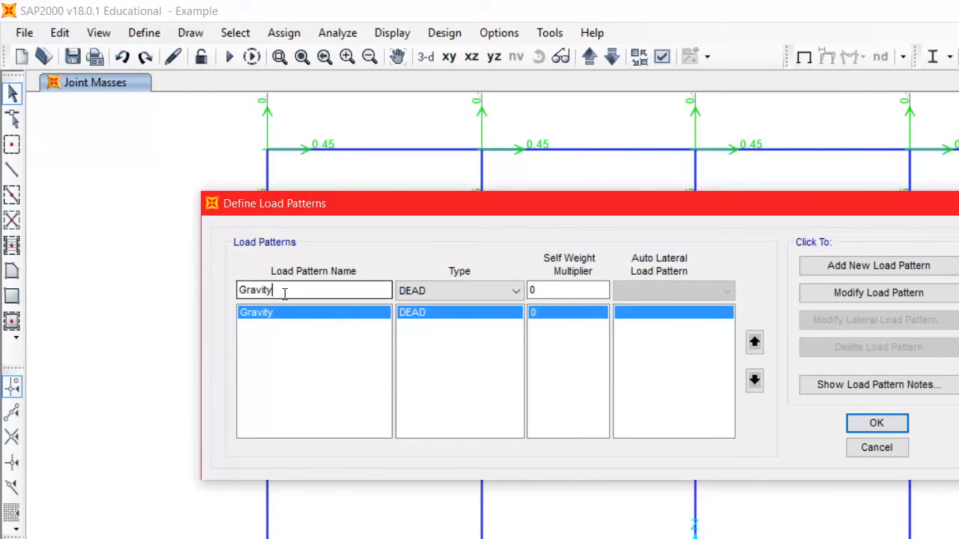
pyautogui.doubleClick(284, 293)
pyautogui.write('Pushover')
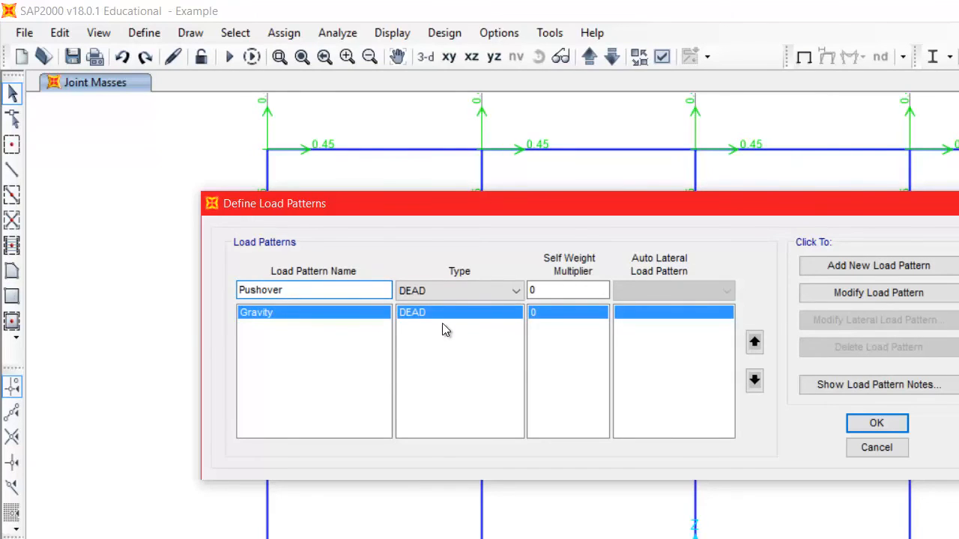
pyautogui.click(453, 290)
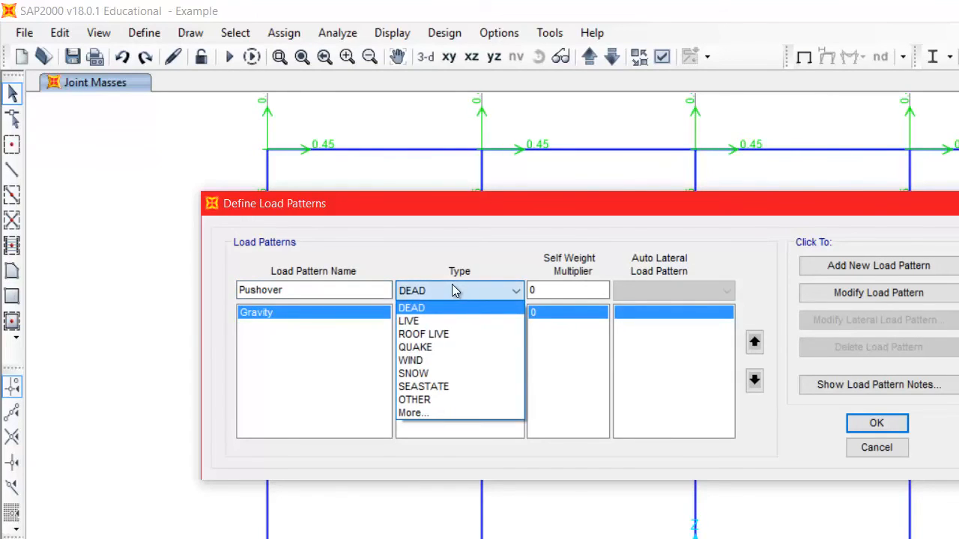
pyautogui.click(452, 274)
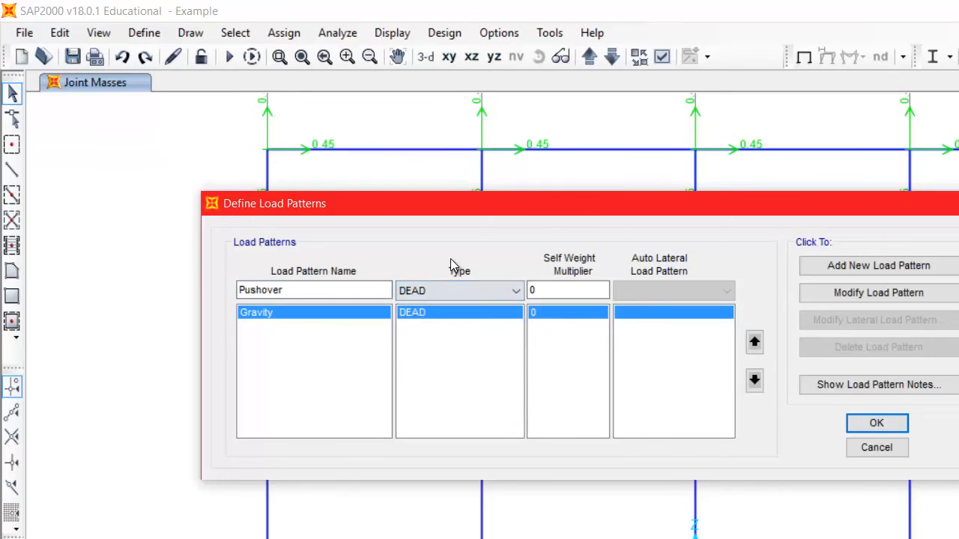
pyautogui.click(886, 452)
# Try to delete the DEAD linear static load case from the load case list
pyautogui.click(142, 35)
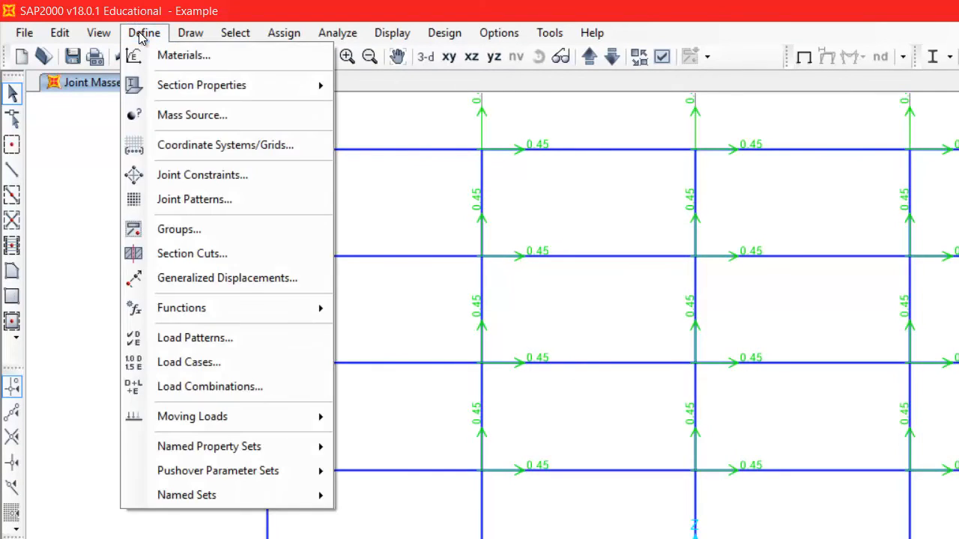
pyautogui.click(220, 366)
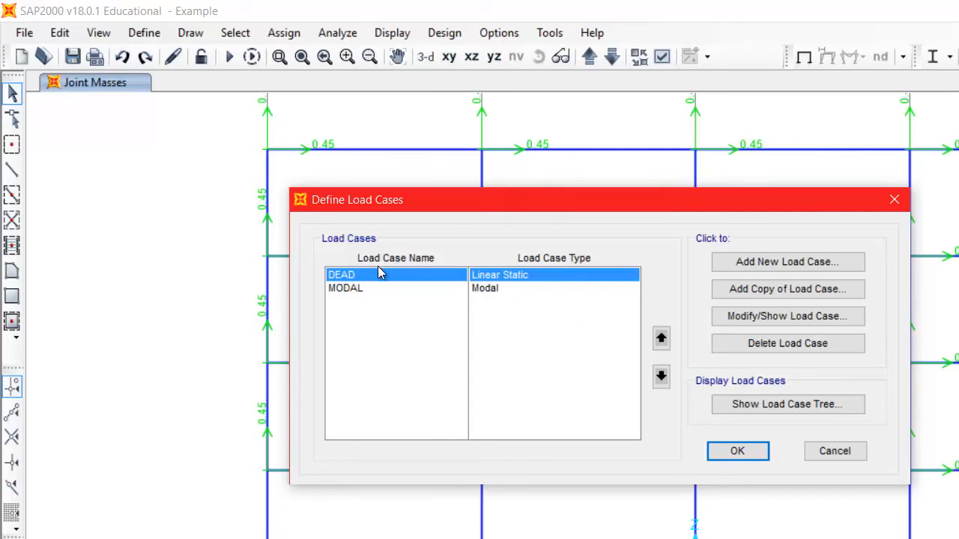
pyautogui.click(787, 348)
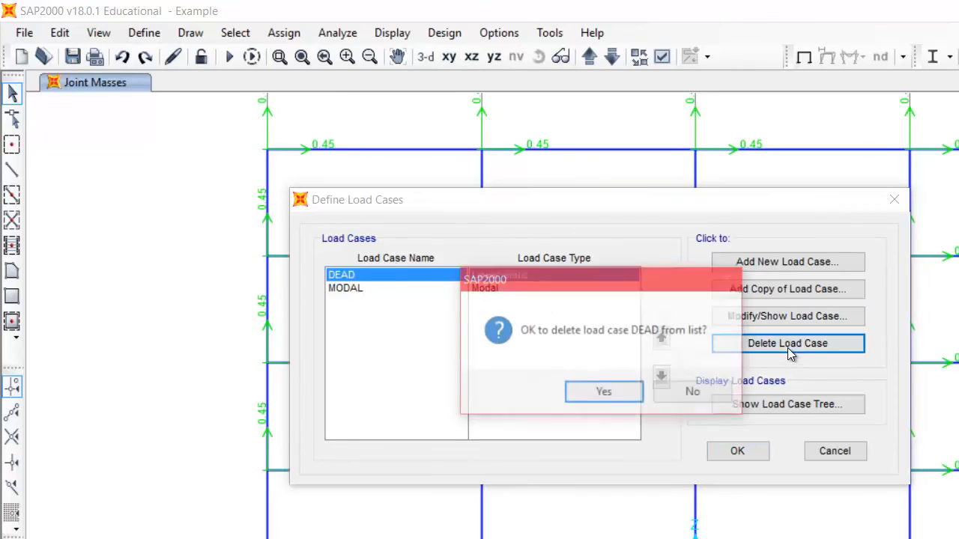
pyautogui.click(621, 391)
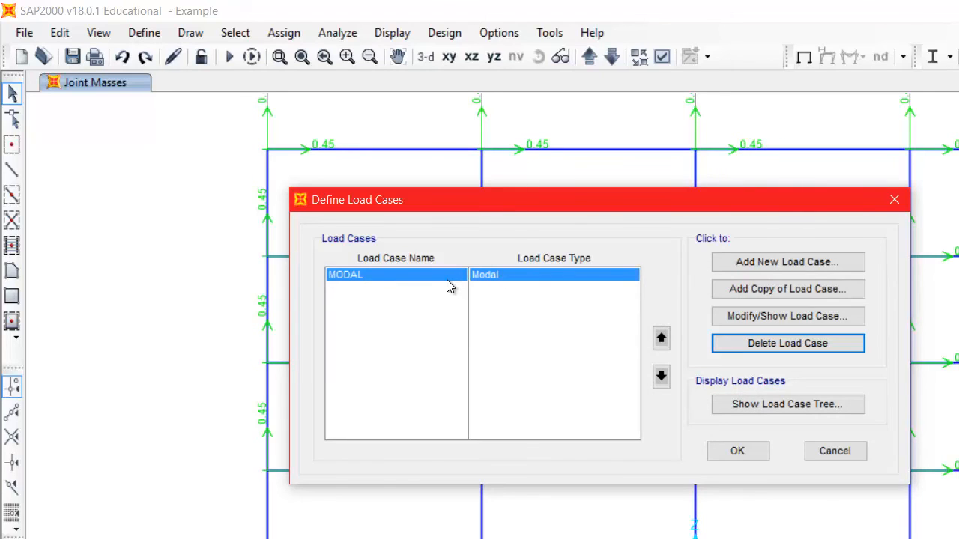
pyautogui.click(781, 262)
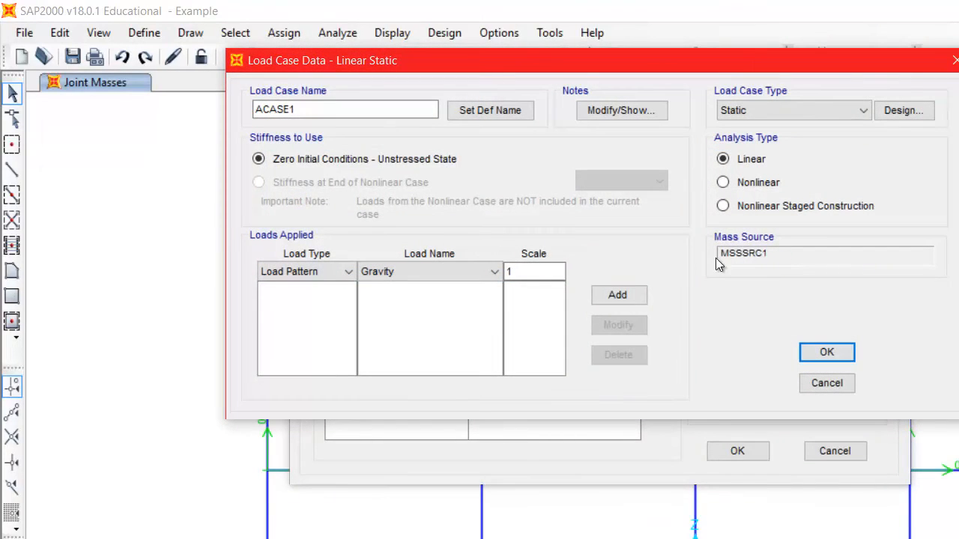
pyautogui.click(313, 105)
pyautogui.doubleClick(313, 102)
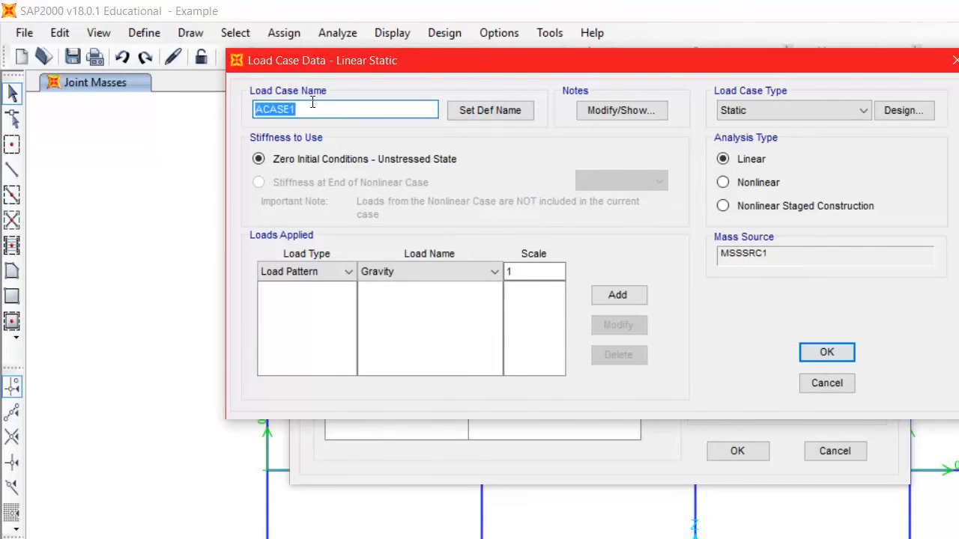
pyautogui.write('Push')
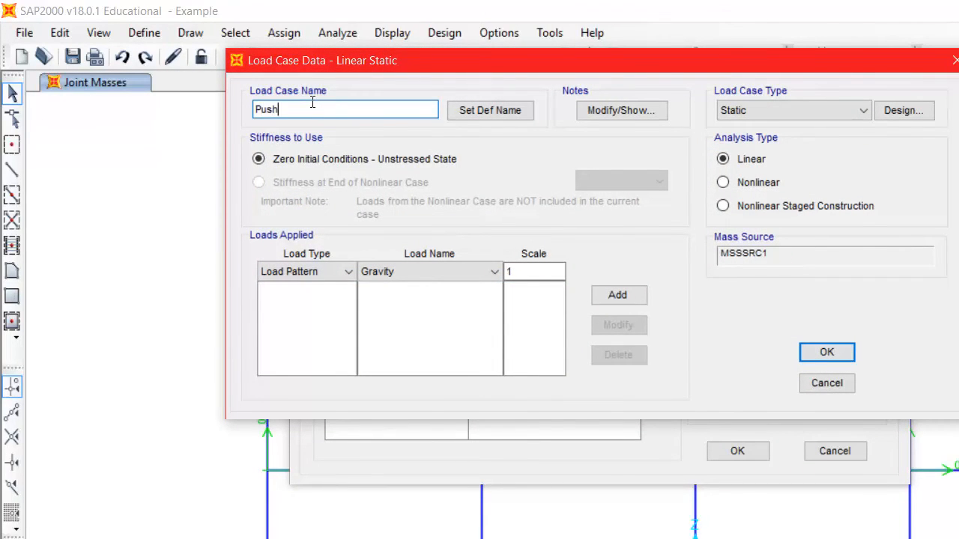
pyautogui.write('over')
pyautogui.click(724, 110)
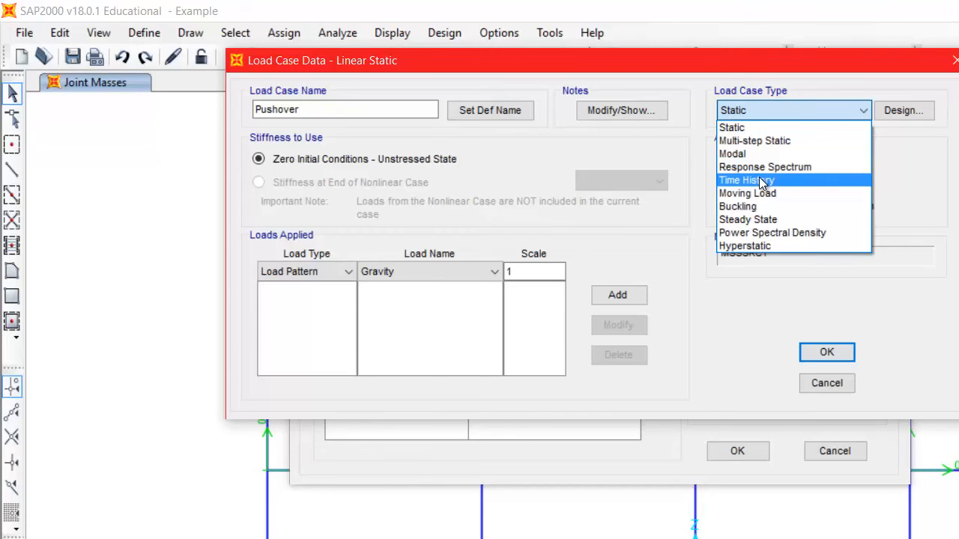
pyautogui.click(755, 124)
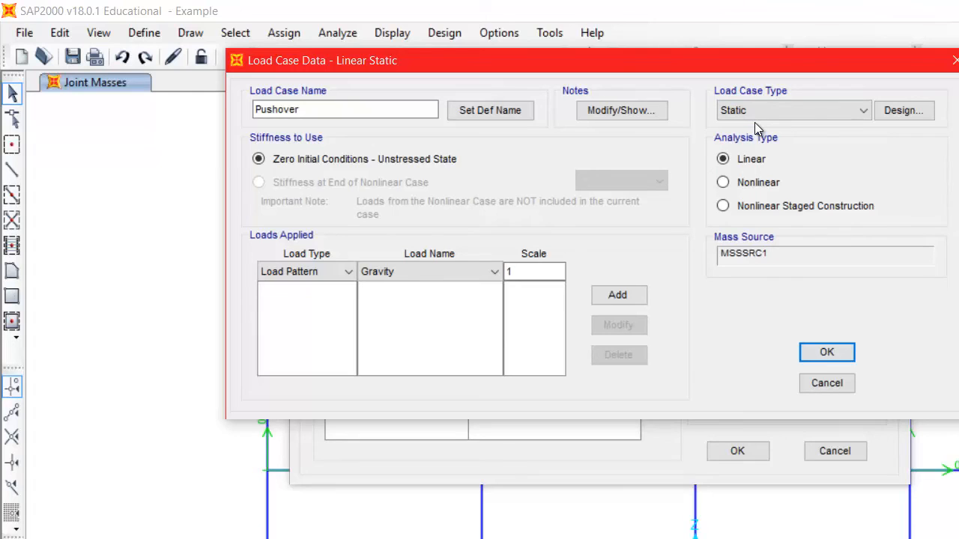
pyautogui.click(749, 186)
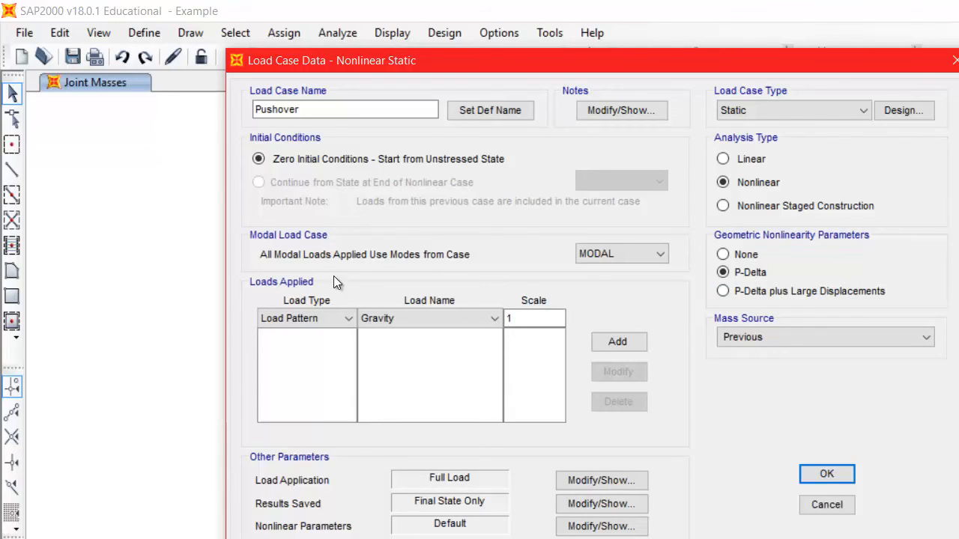
pyautogui.click(326, 320)
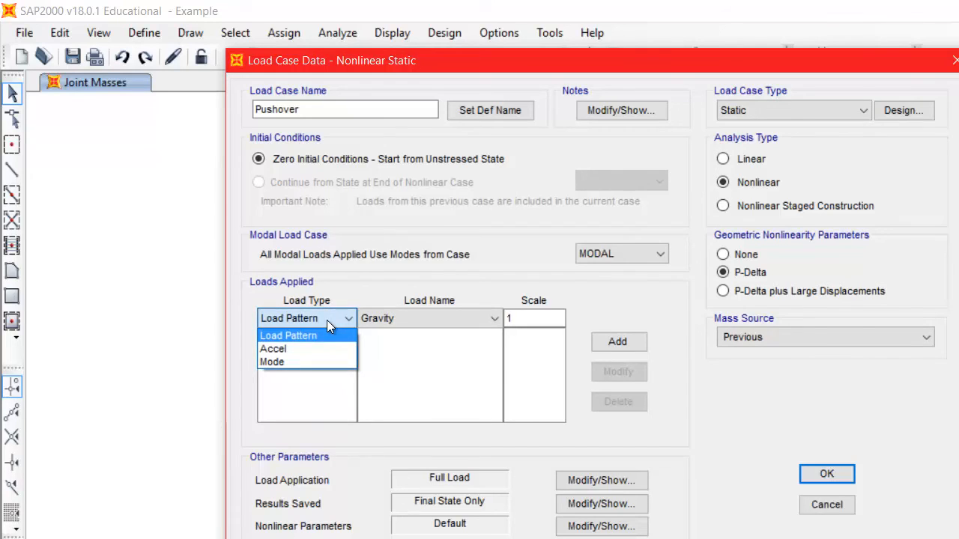
pyautogui.click(322, 361)
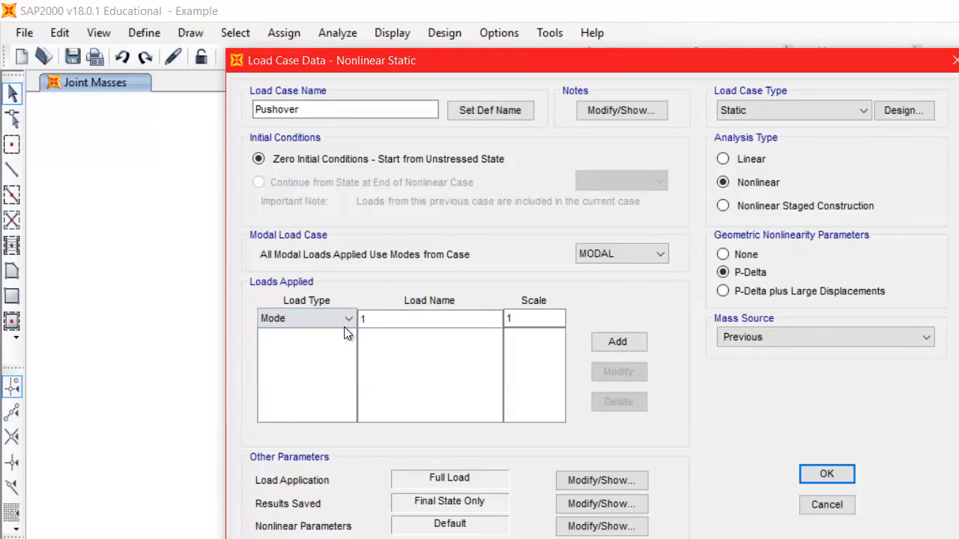
pyautogui.click(388, 318)
pyautogui.click(532, 318)
pyautogui.click(826, 504)
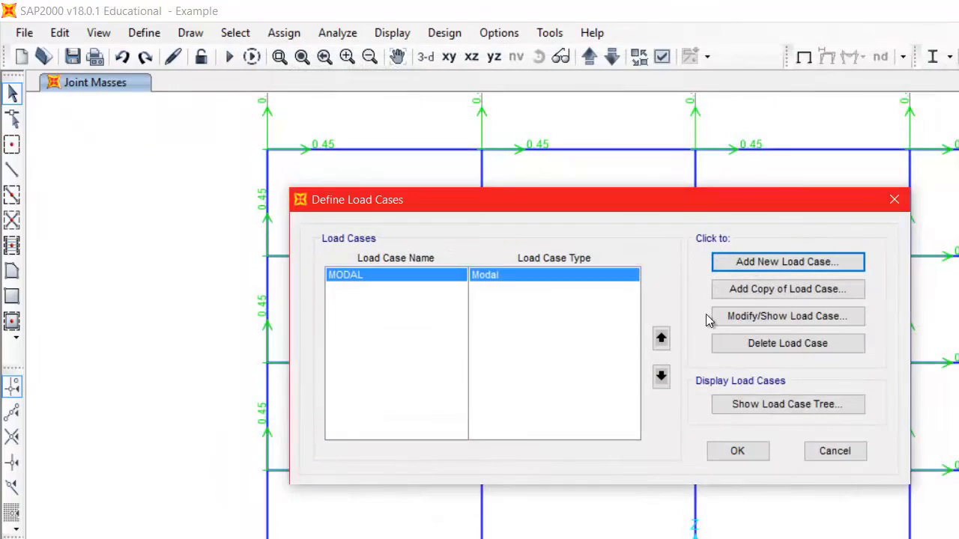
pyautogui.click(842, 450)
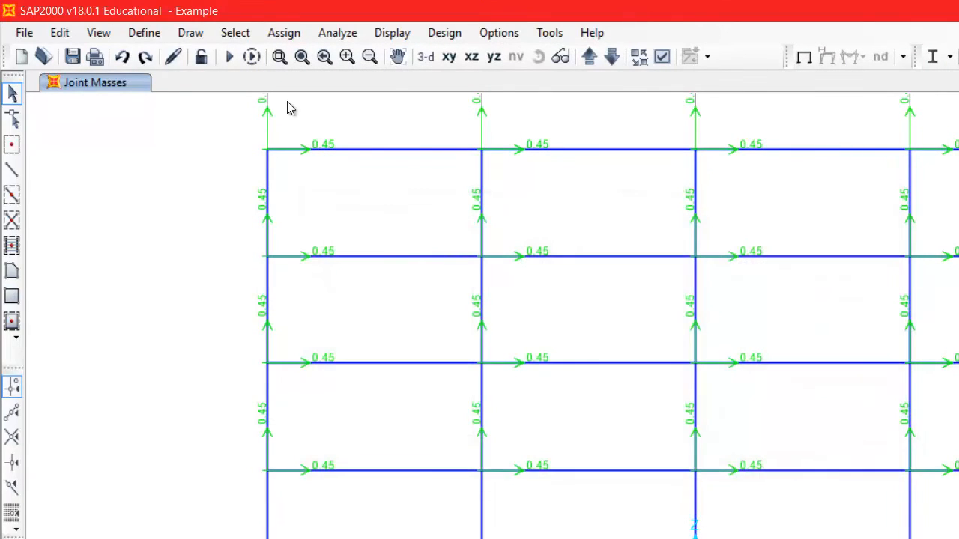
# Delete the DEAD linear static load case from the defined load cases
pyautogui.click(141, 33)
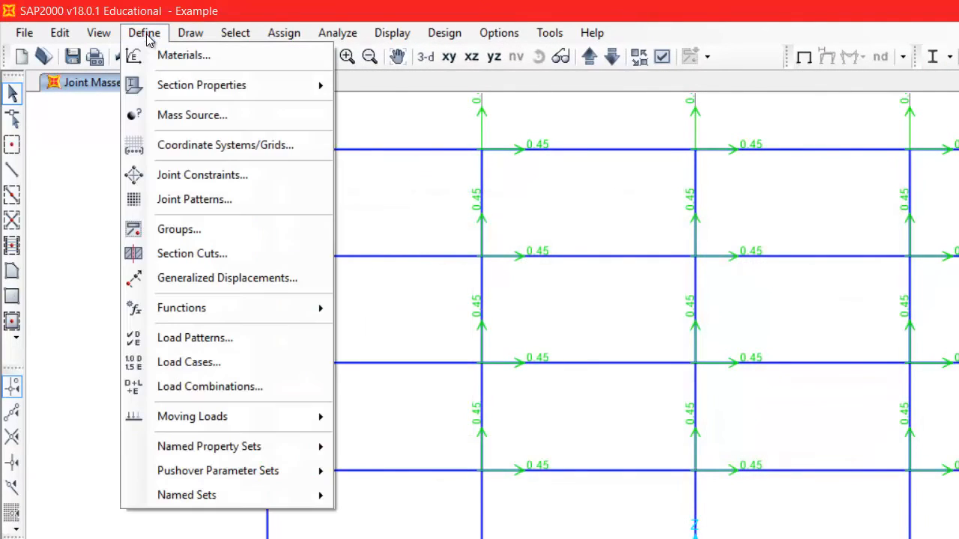
pyautogui.click(242, 362)
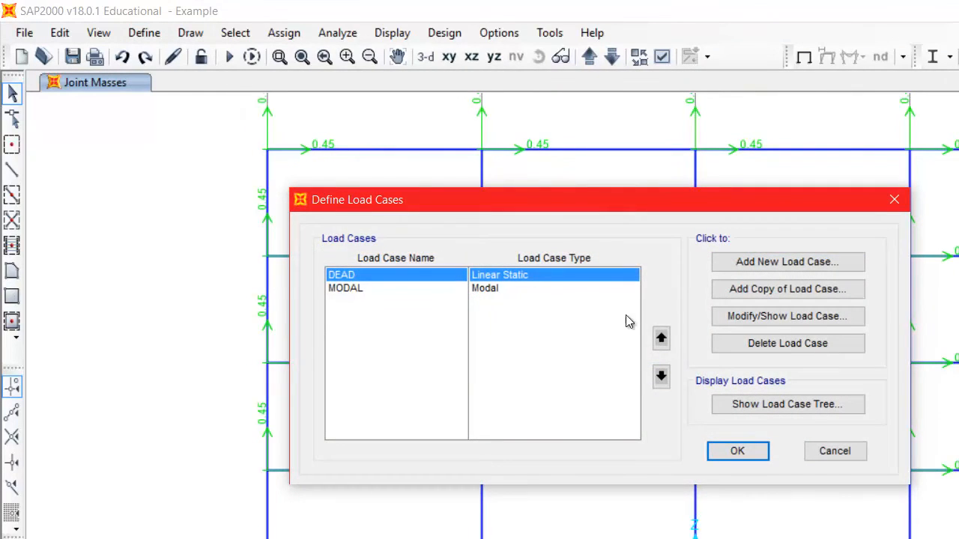
pyautogui.click(782, 343)
pyautogui.click(622, 390)
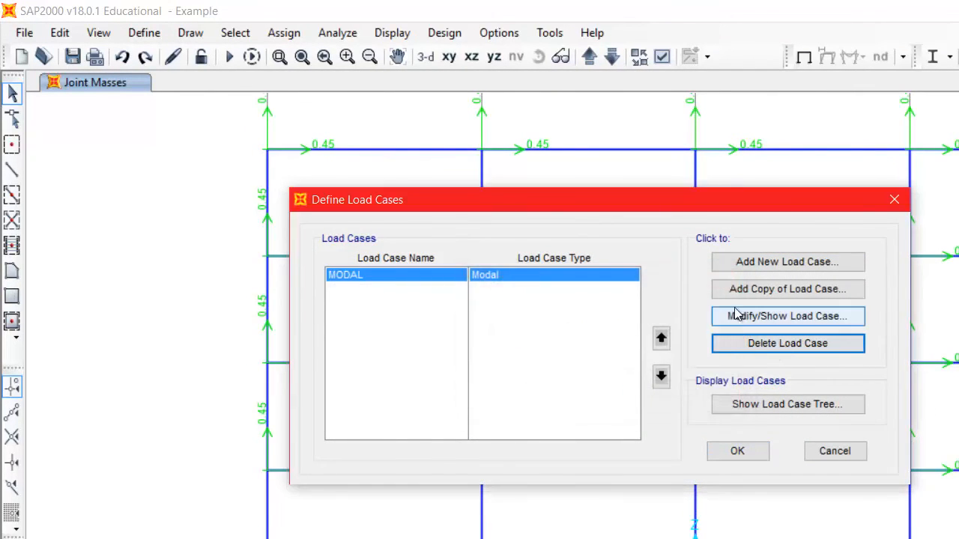
# Add a nonlinear static load case named Gravity that applies the Gravity load pattern with a scale of 1
pyautogui.click(766, 262)
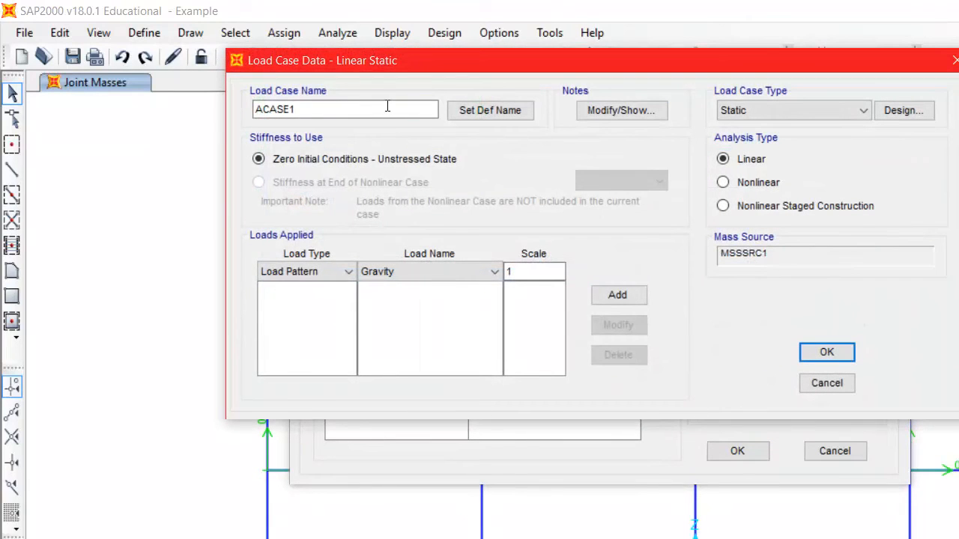
pyautogui.doubleClick(387, 107)
pyautogui.write('Gravity')
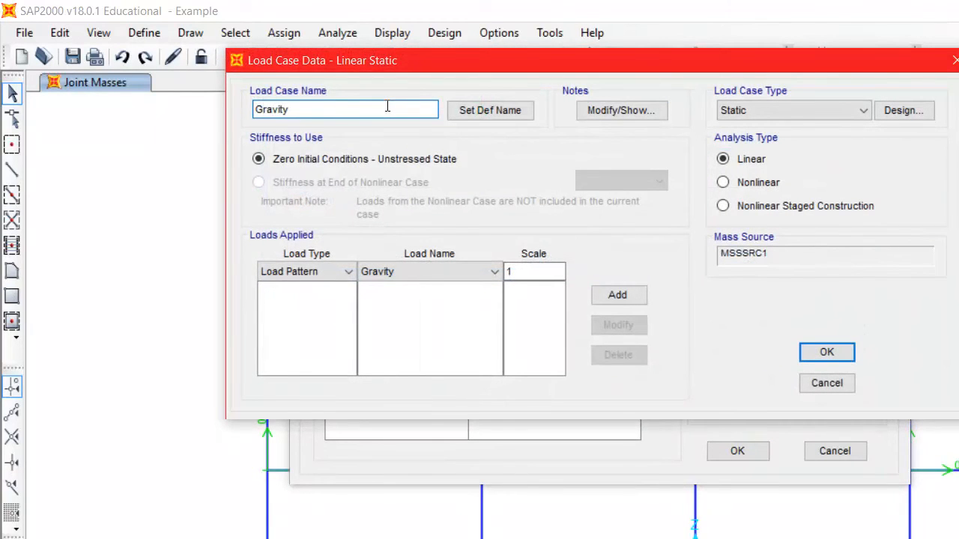
pyautogui.click(345, 274)
pyautogui.click(343, 273)
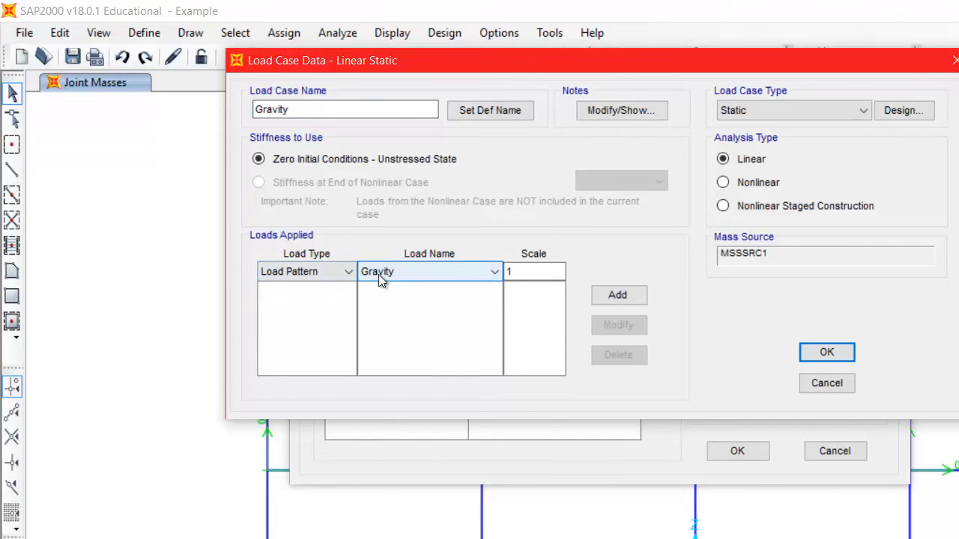
pyautogui.click(461, 272)
pyautogui.click(461, 271)
pyautogui.click(599, 295)
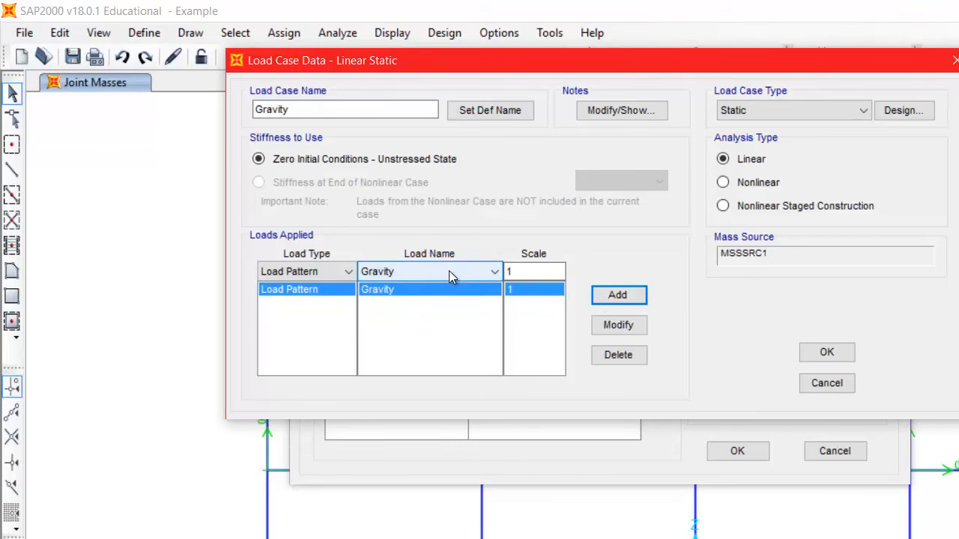
pyautogui.click(727, 184)
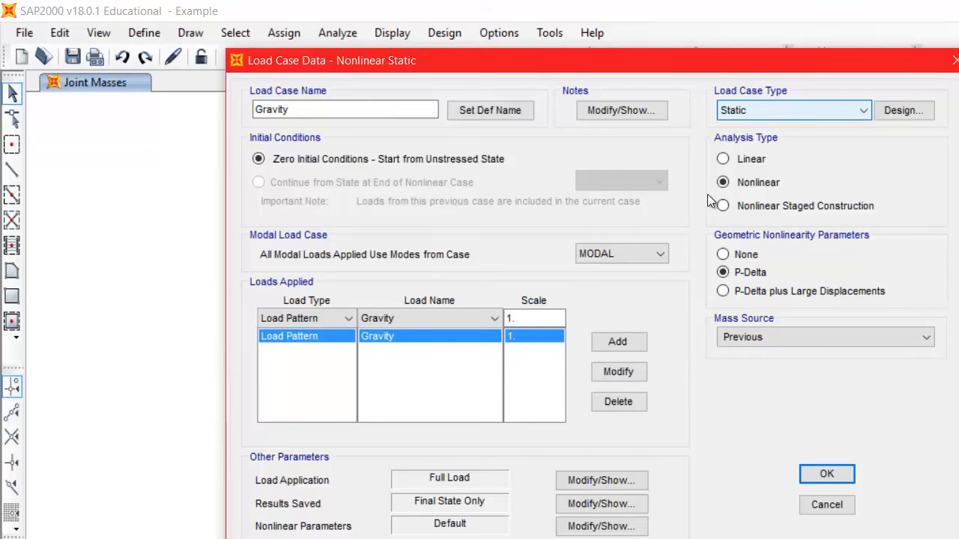
pyautogui.click(827, 475)
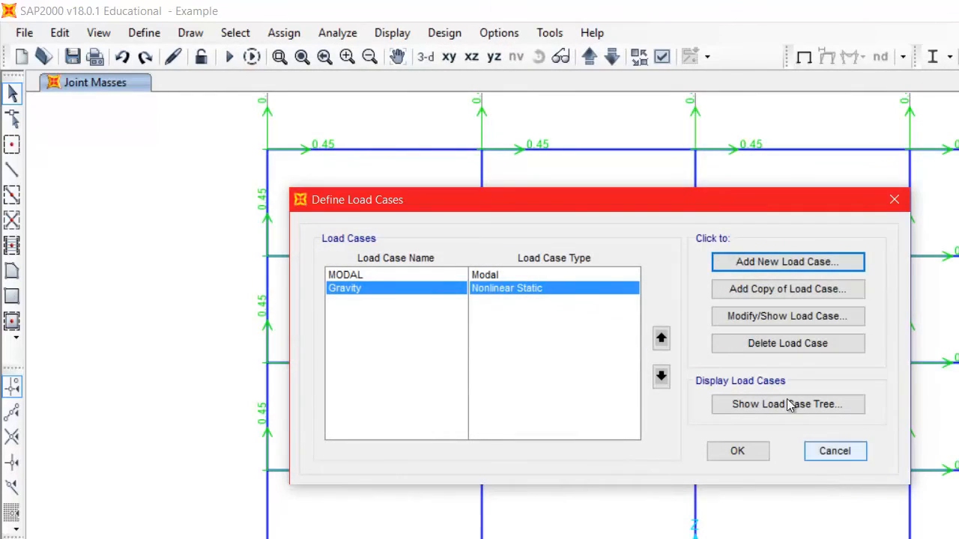
# Add a nonlinear static load case named Pushover that continues from the state at the end of the Gravity case
pyautogui.click(774, 264)
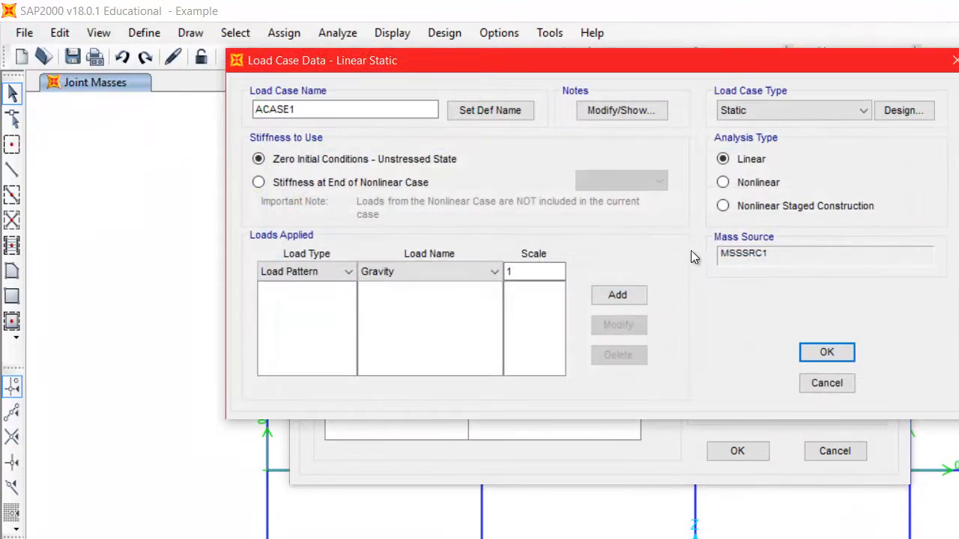
pyautogui.doubleClick(361, 114)
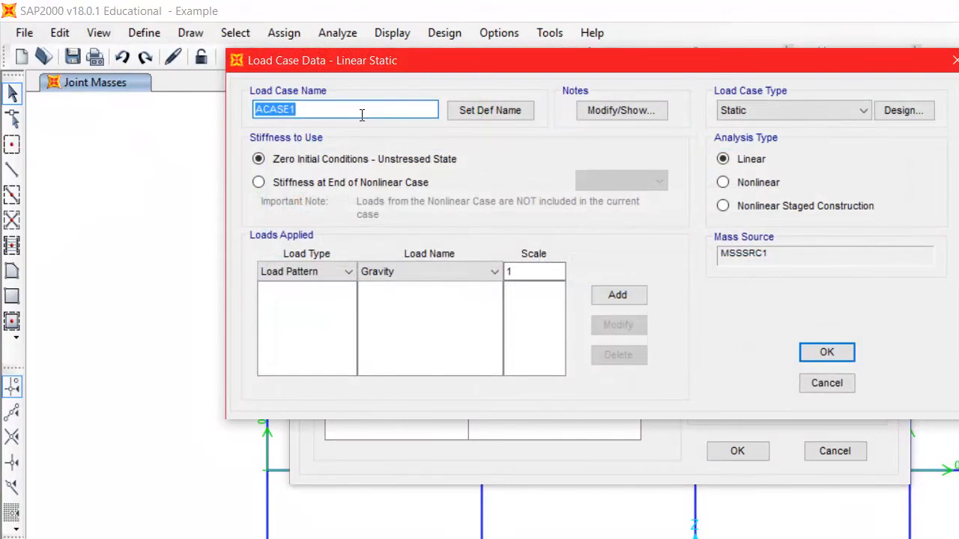
pyautogui.write('Pushover')
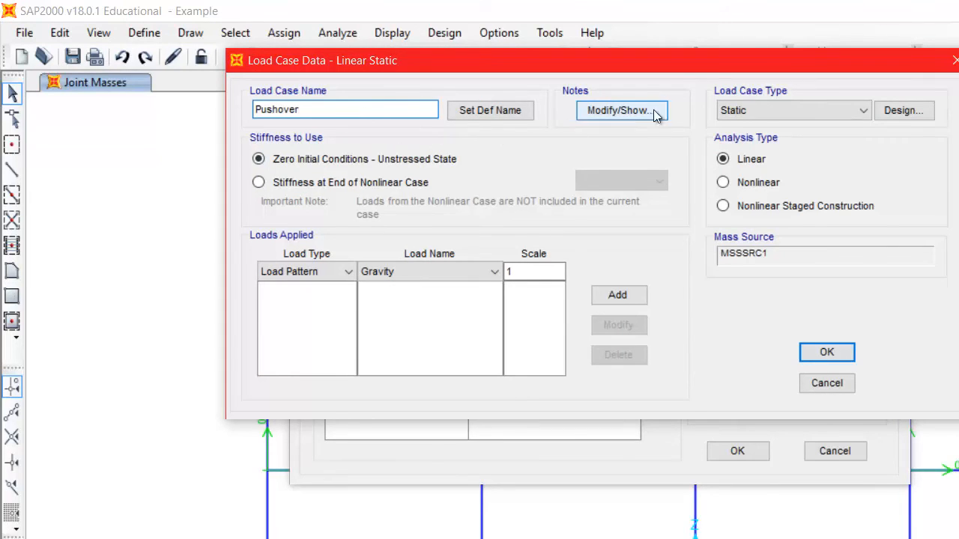
pyautogui.click(745, 184)
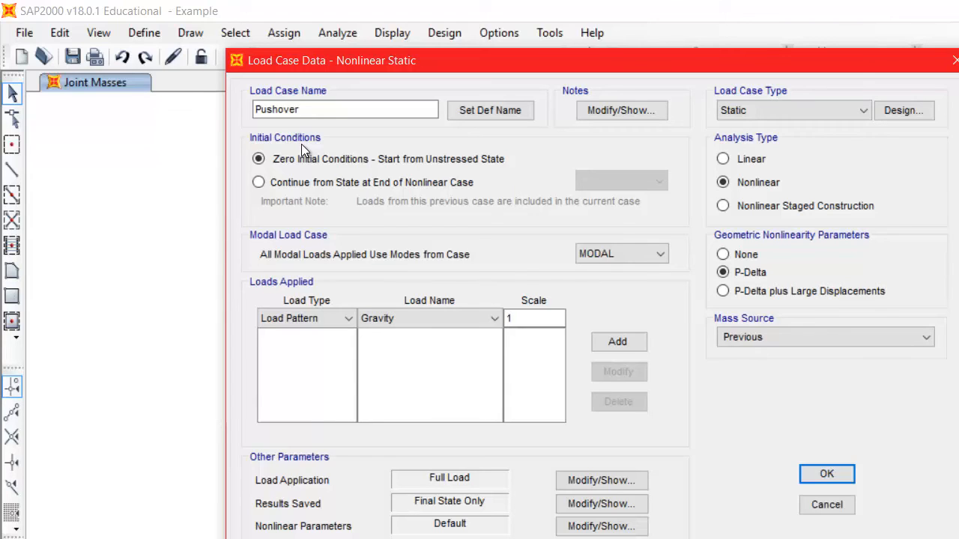
pyautogui.click(285, 182)
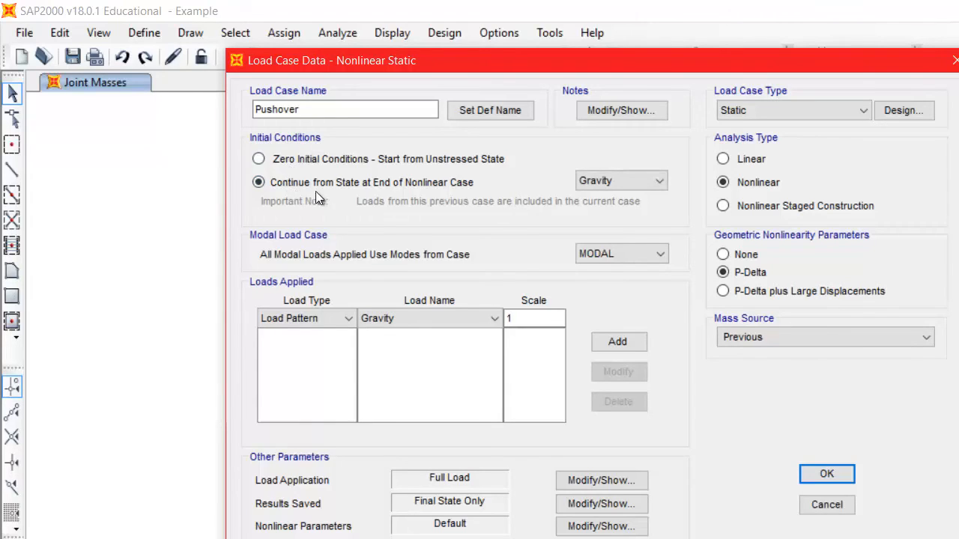
pyautogui.click(615, 184)
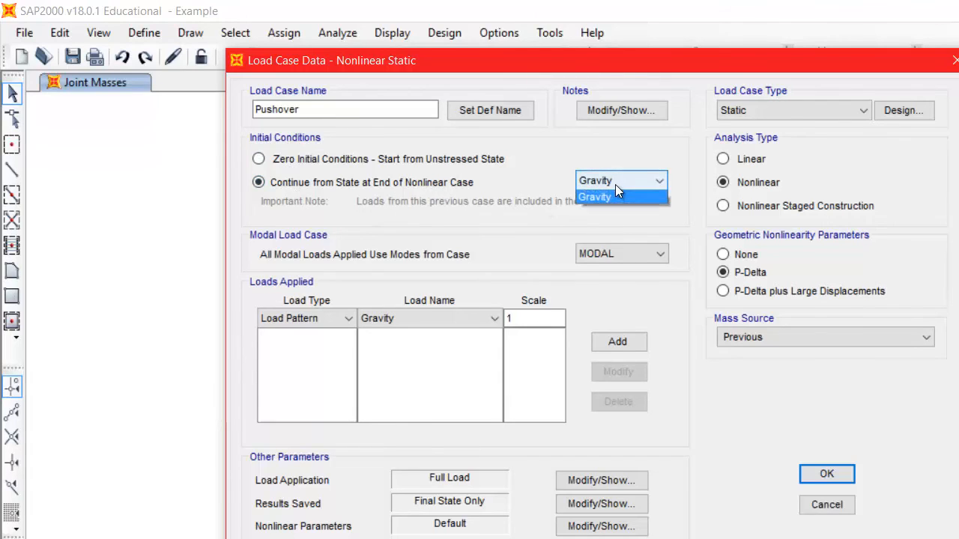
pyautogui.click(615, 184)
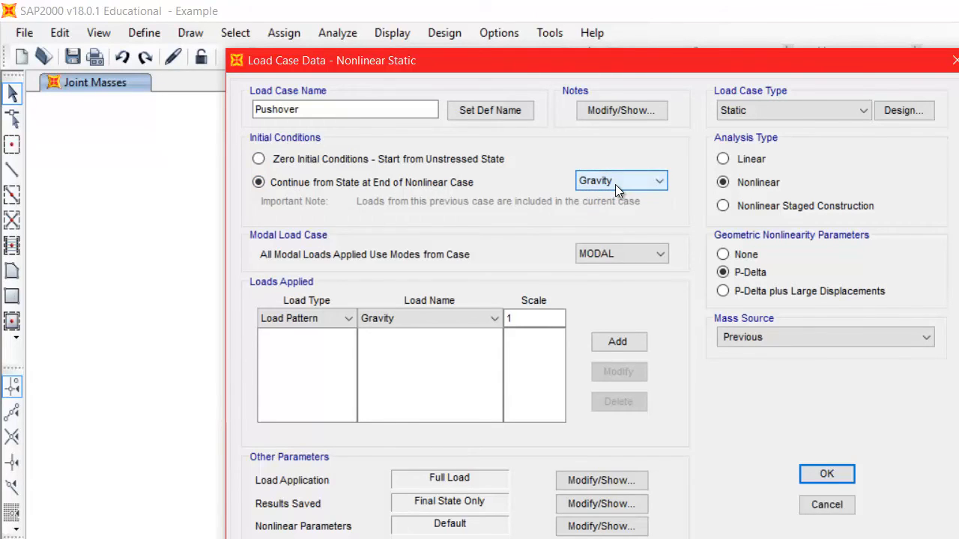
# Apply mode 1 with a scale of 1 as the load of the Pushover case
pyautogui.click(325, 318)
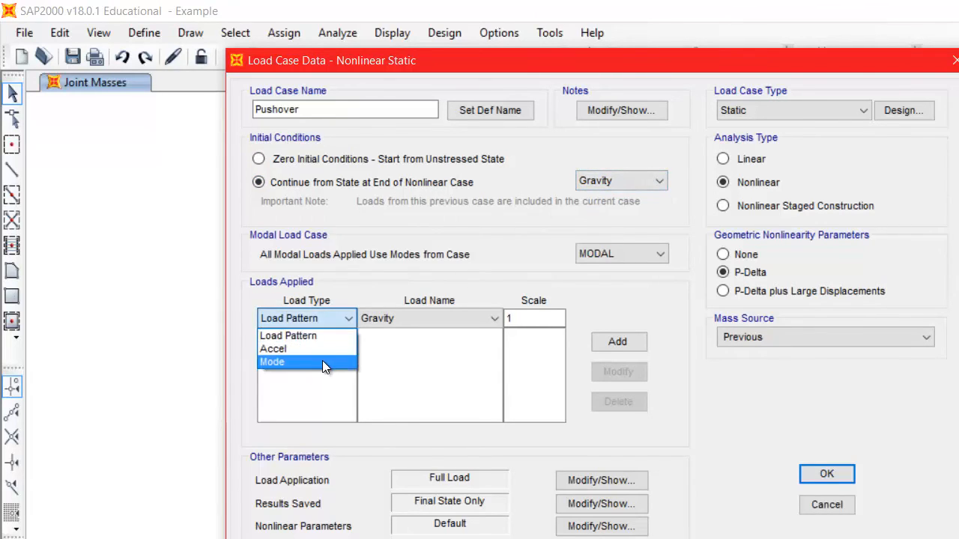
pyautogui.click(322, 362)
pyautogui.click(392, 319)
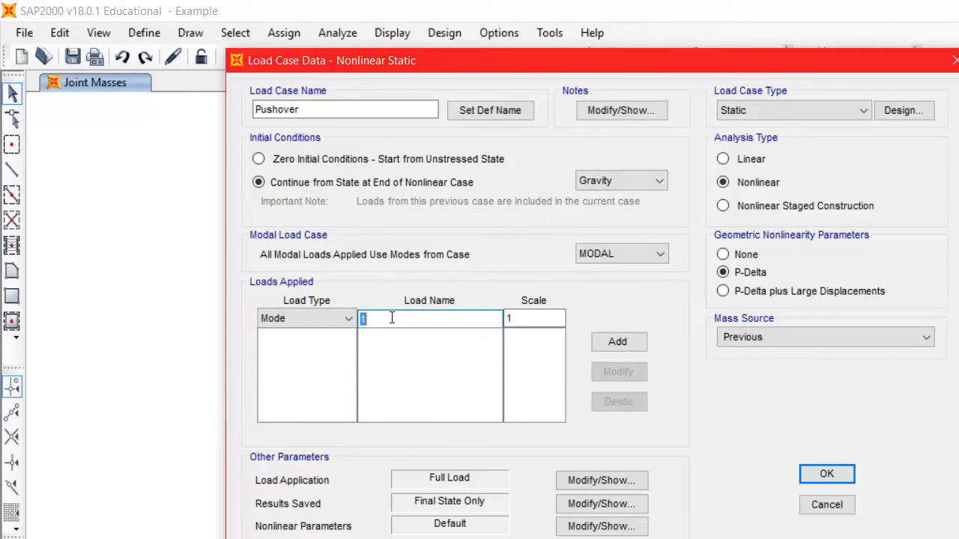
pyautogui.click(627, 341)
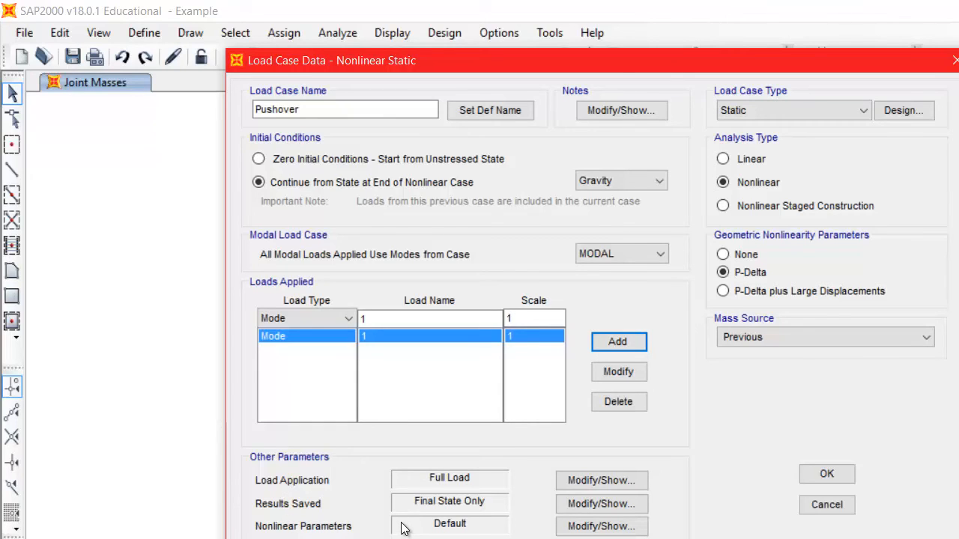
# Set the Pushover load application to displacement control, using a monitored displacement of 60 for DOF U1 at joint 5
pyautogui.click(606, 480)
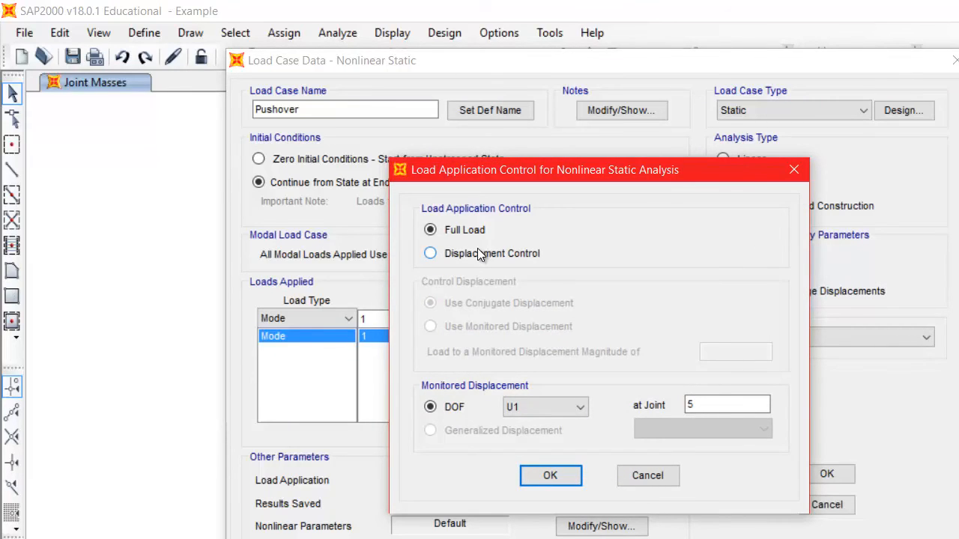
pyautogui.click(478, 252)
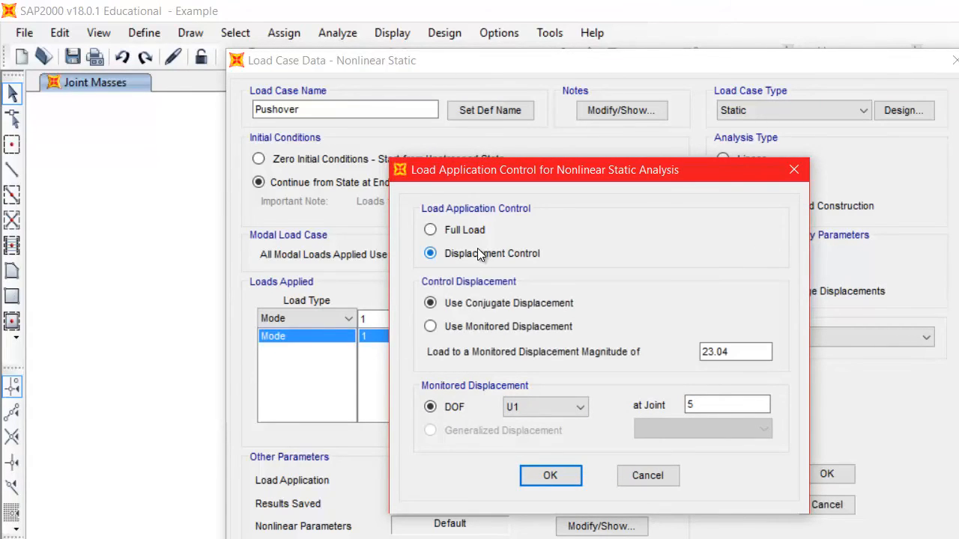
pyautogui.click(464, 326)
pyautogui.moveTo(762, 350); pyautogui.dragTo(673, 346)
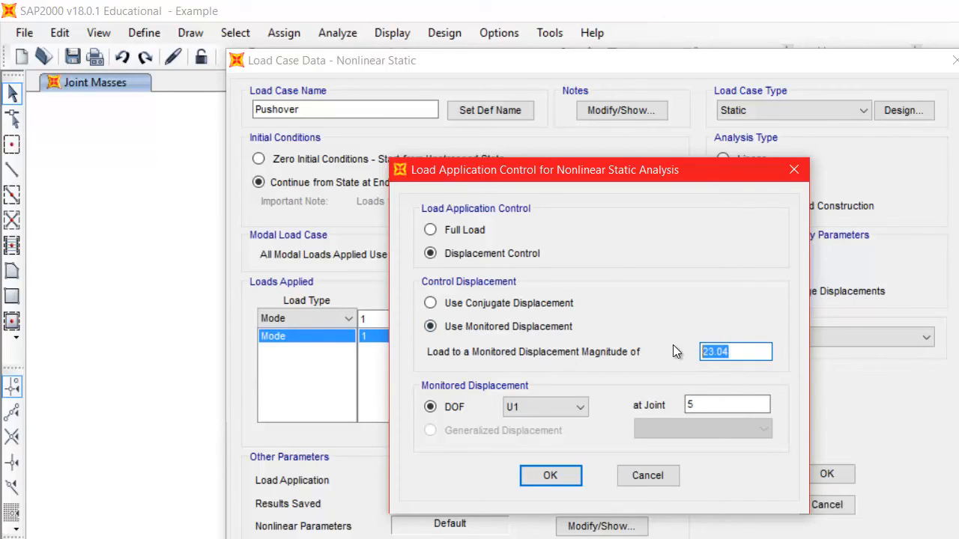
pyautogui.write('60')
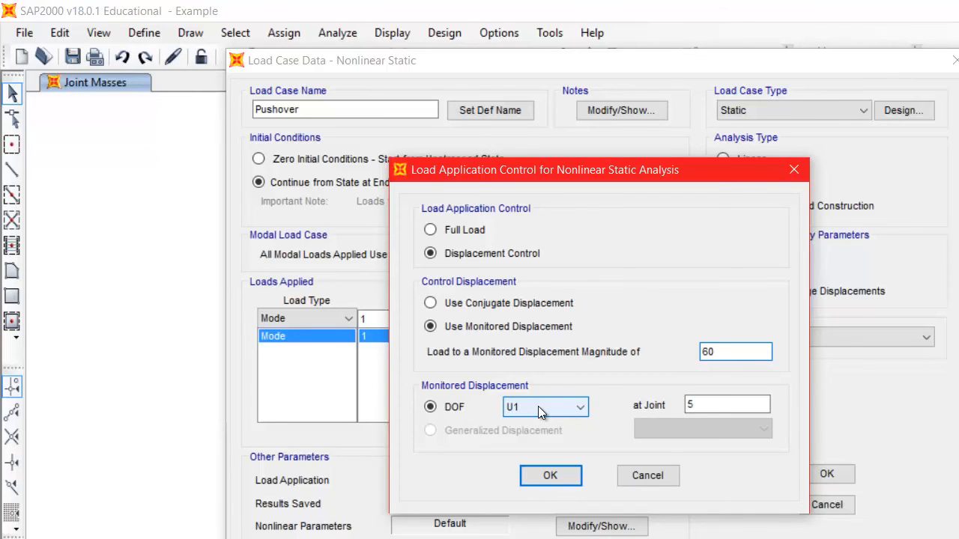
pyautogui.click(746, 403)
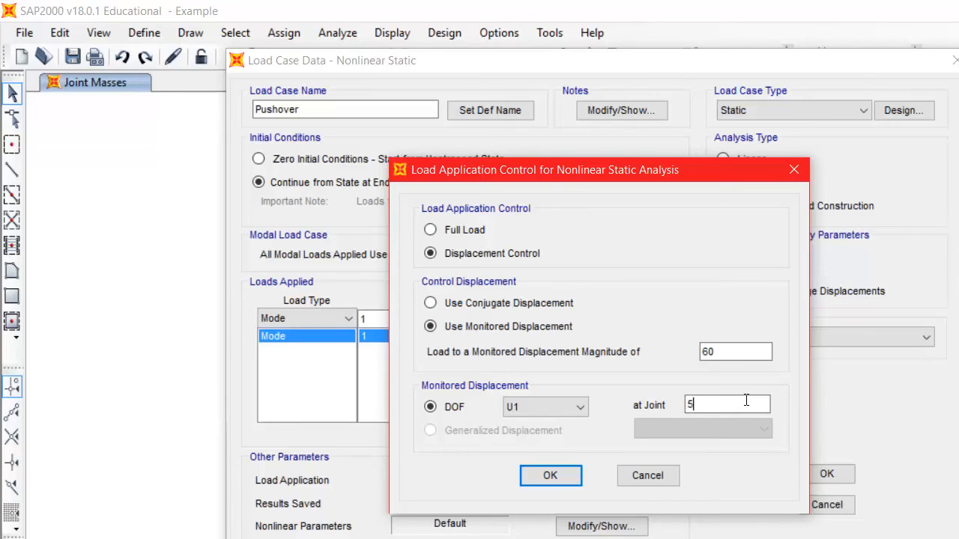
pyautogui.click(533, 478)
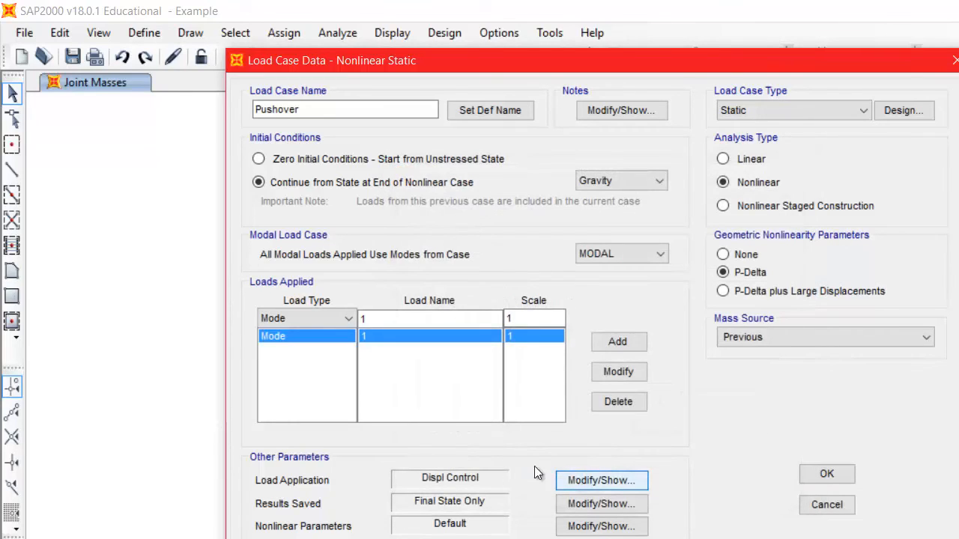
# Save multiple states for the Pushover results, with a minimum of 50 saved states per stage
pyautogui.click(588, 504)
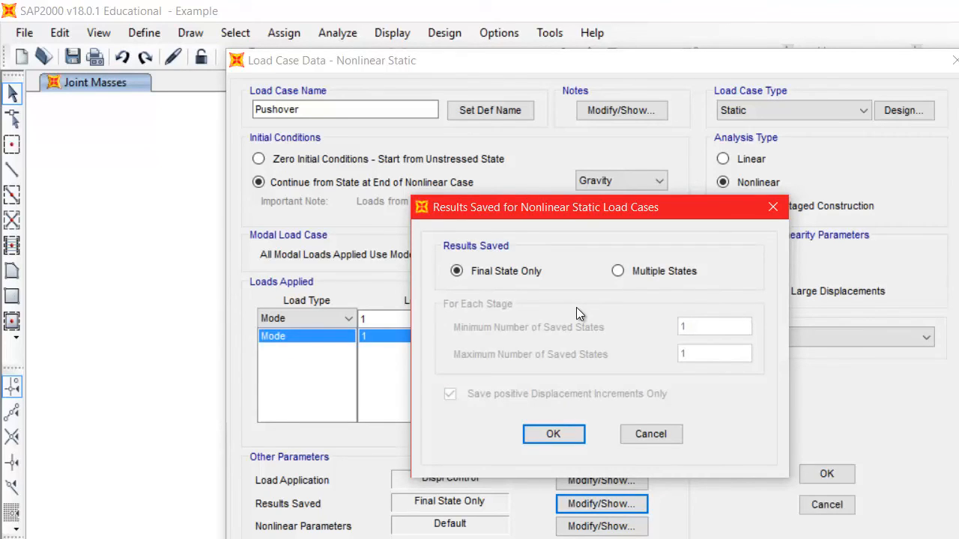
pyautogui.click(671, 268)
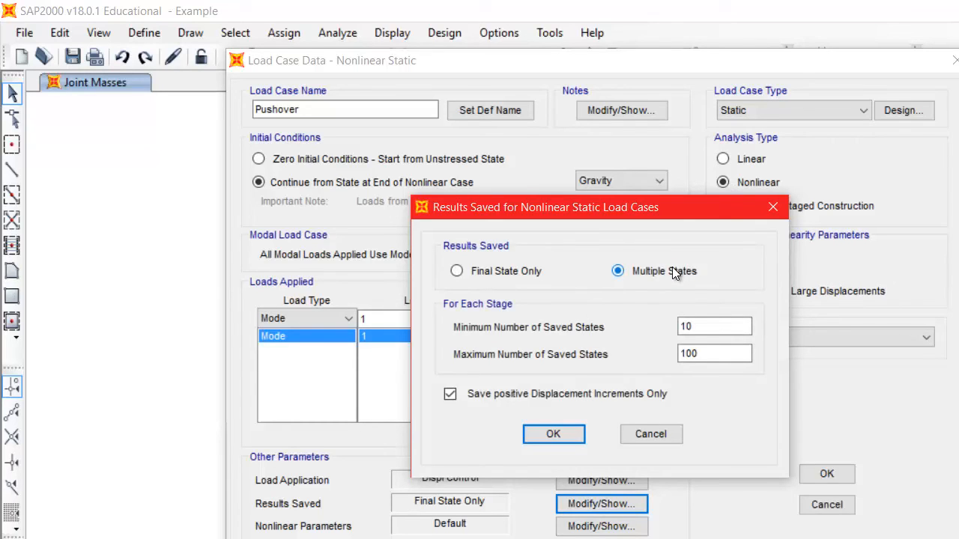
pyautogui.doubleClick(703, 327)
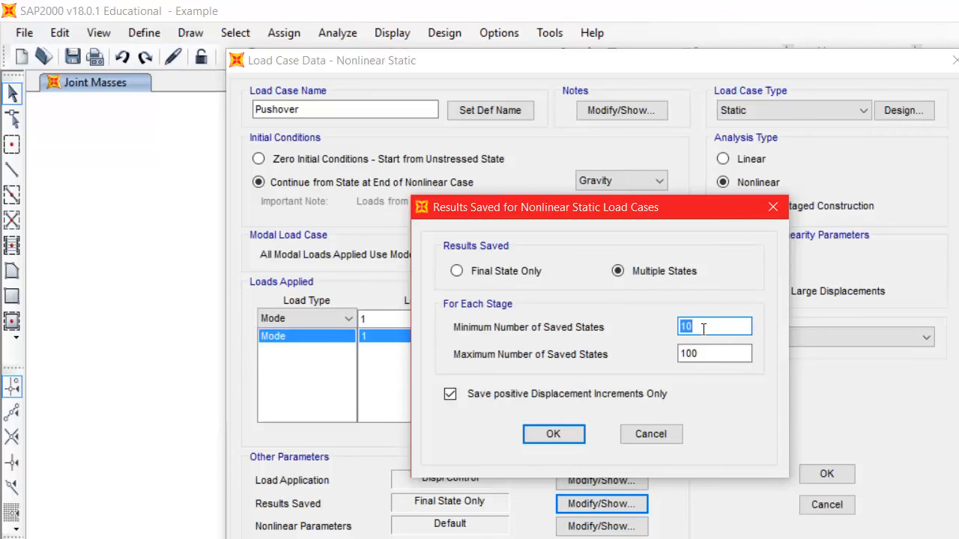
pyautogui.write('50')
pyautogui.click(568, 434)
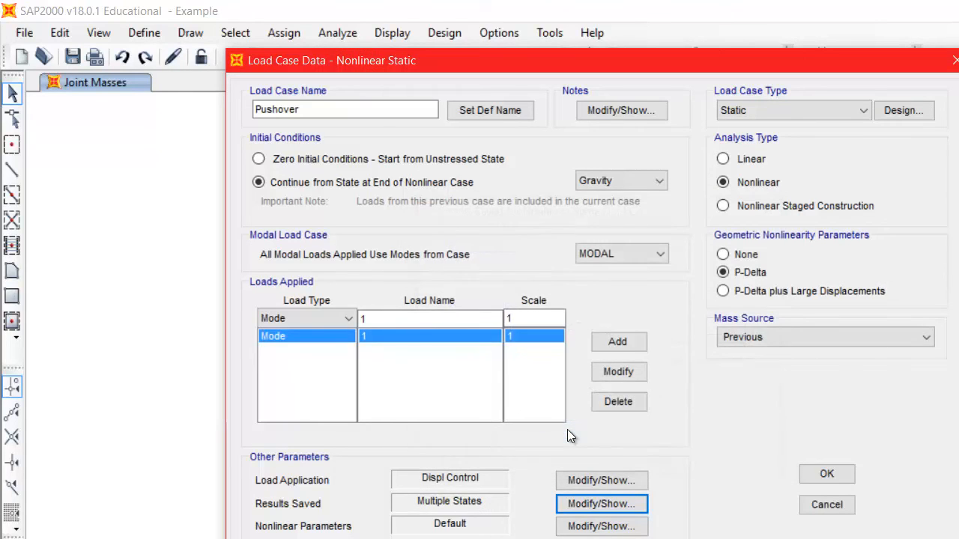
# Set the Pushover case's hinge unloading method to Apply Local Redistribution and accept the load case definitions
pyautogui.click(584, 529)
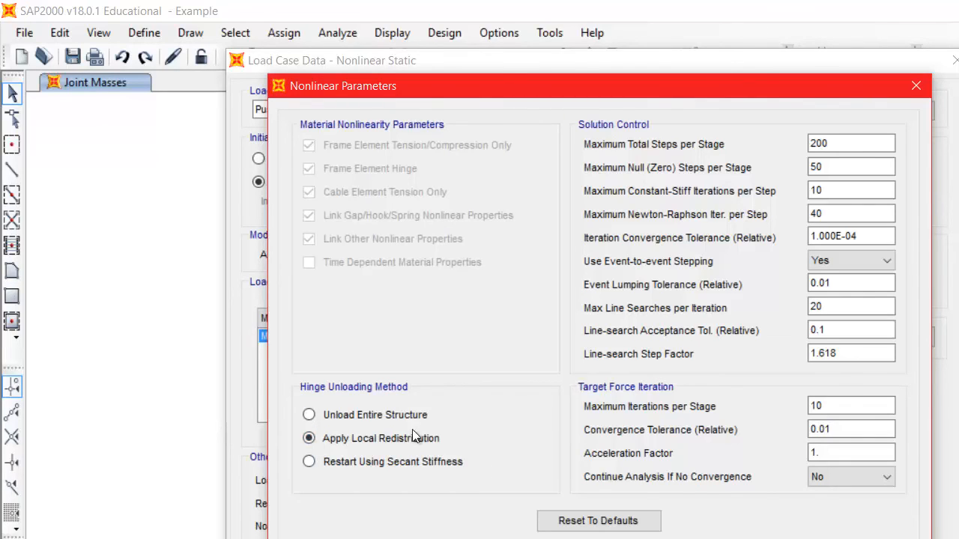
pyautogui.click(558, 538)
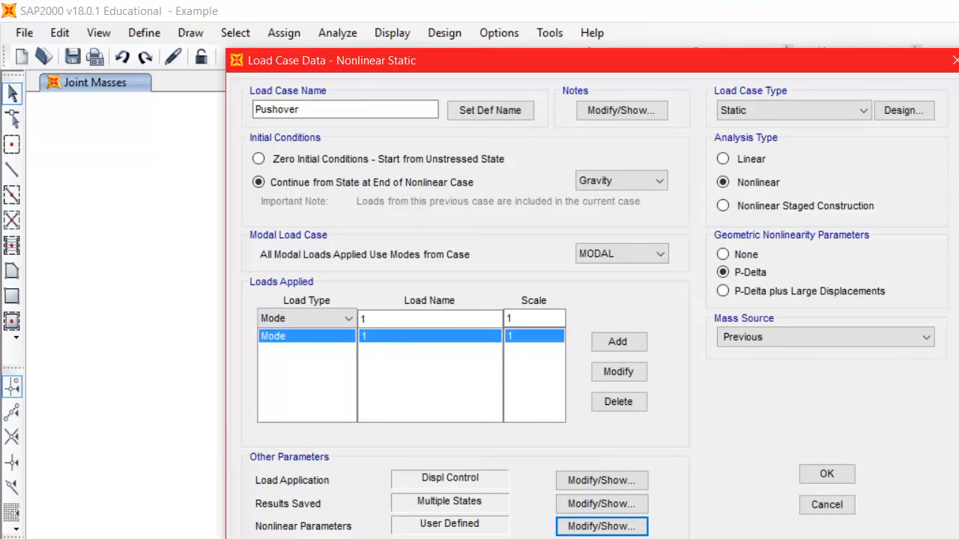
pyautogui.click(826, 473)
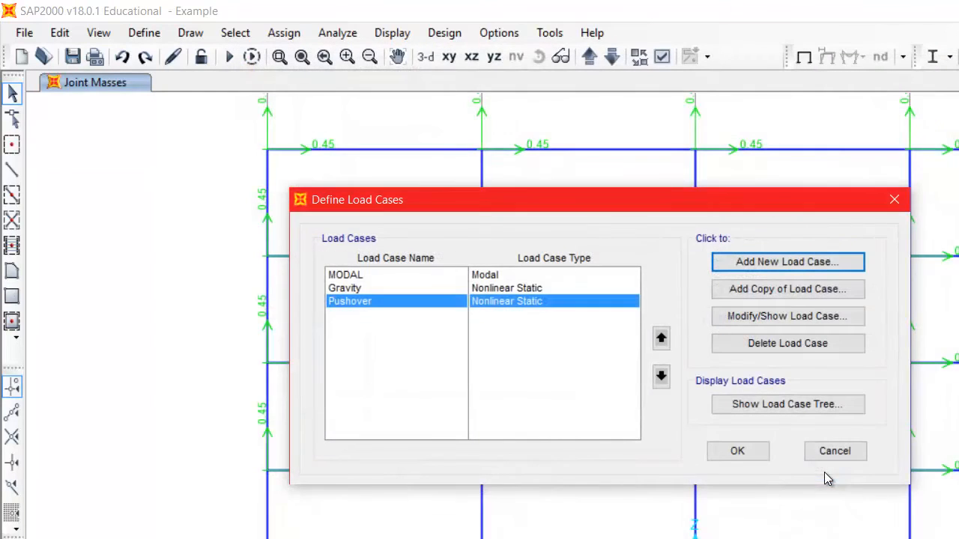
pyautogui.click(749, 457)
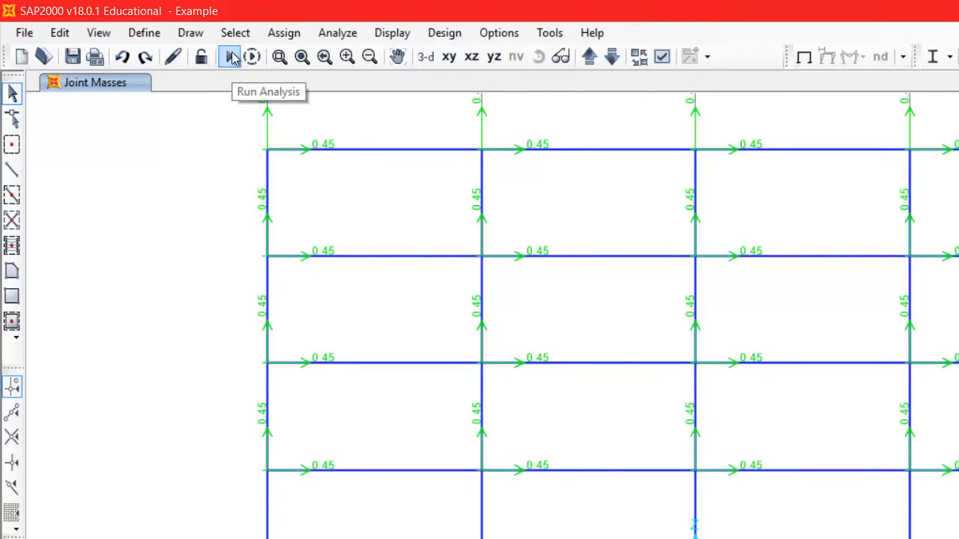
# Restrict the analysis degrees of freedom to a plane frame in the XZ plane
pyautogui.click(334, 35)
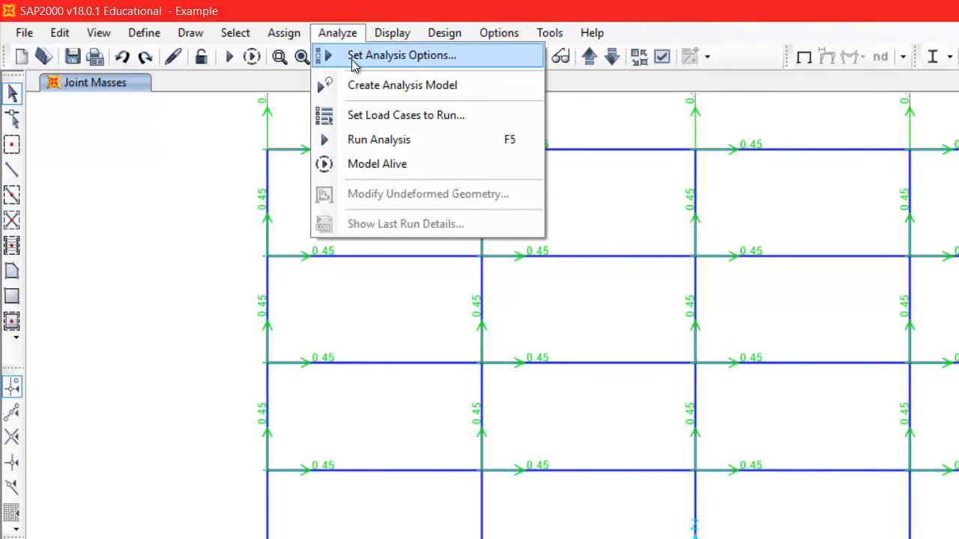
pyautogui.click(354, 60)
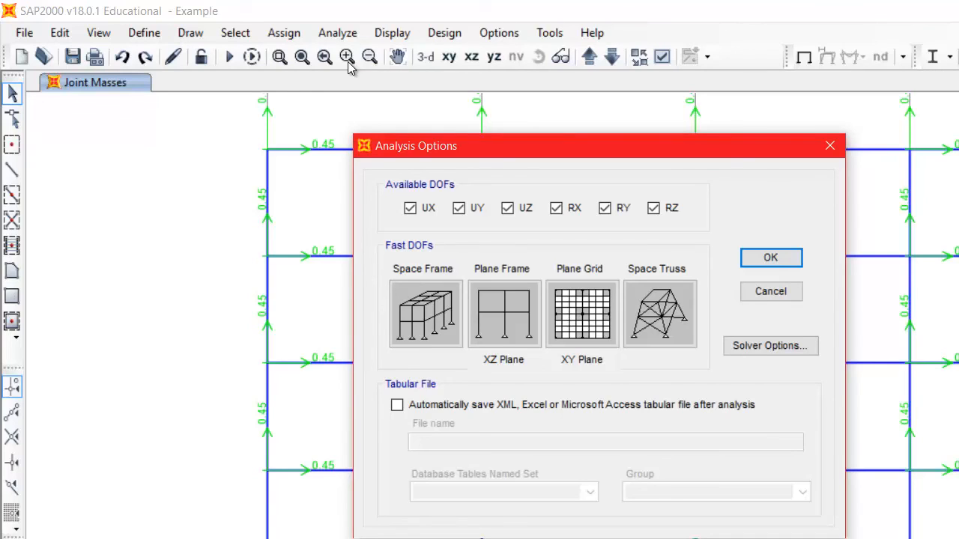
pyautogui.click(582, 318)
pyautogui.click(502, 318)
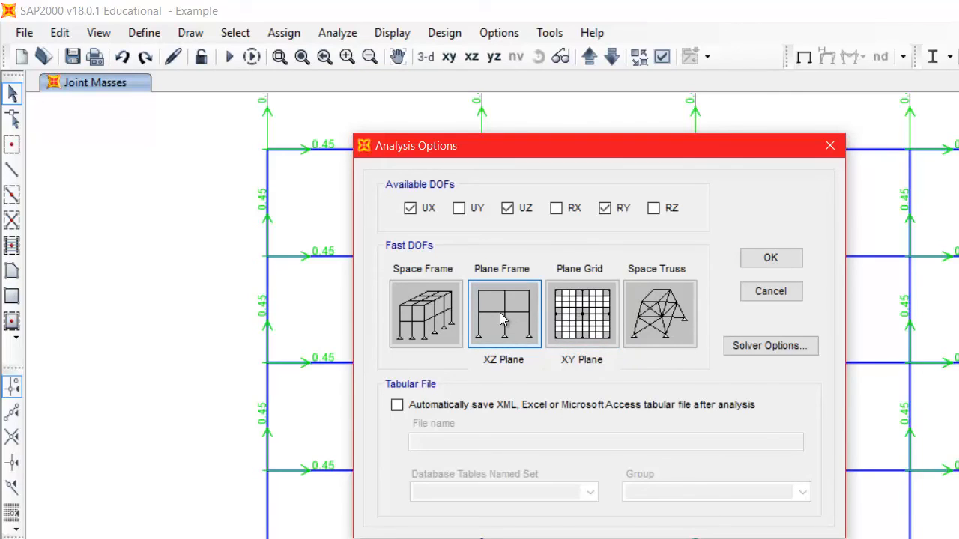
pyautogui.click(770, 259)
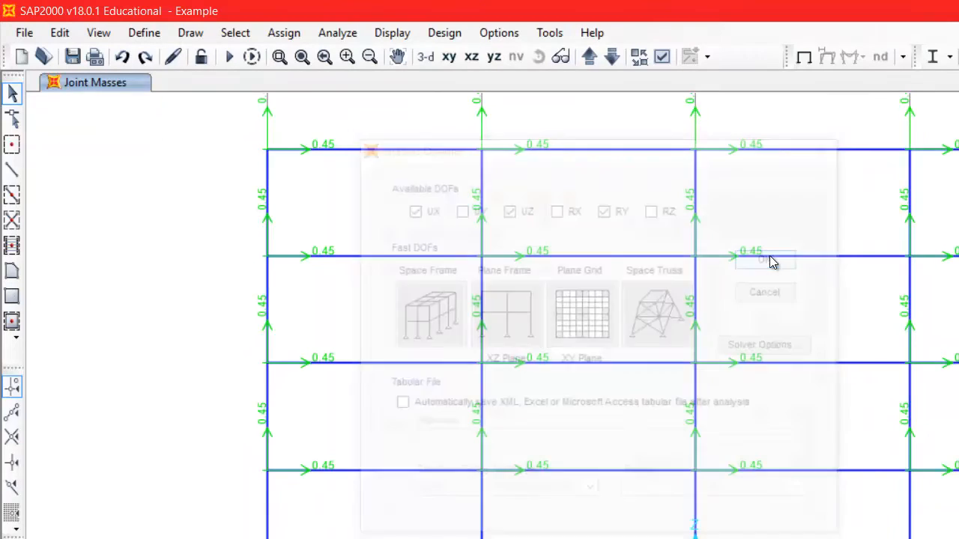
# Run the analysis for the MODAL, Gravity and Pushover load cases
pyautogui.click(229, 62)
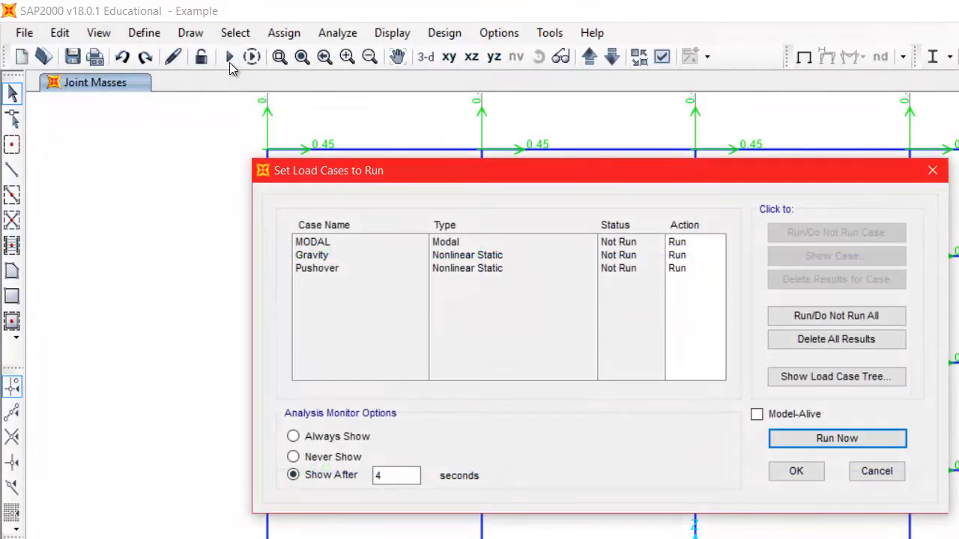
pyautogui.click(462, 242)
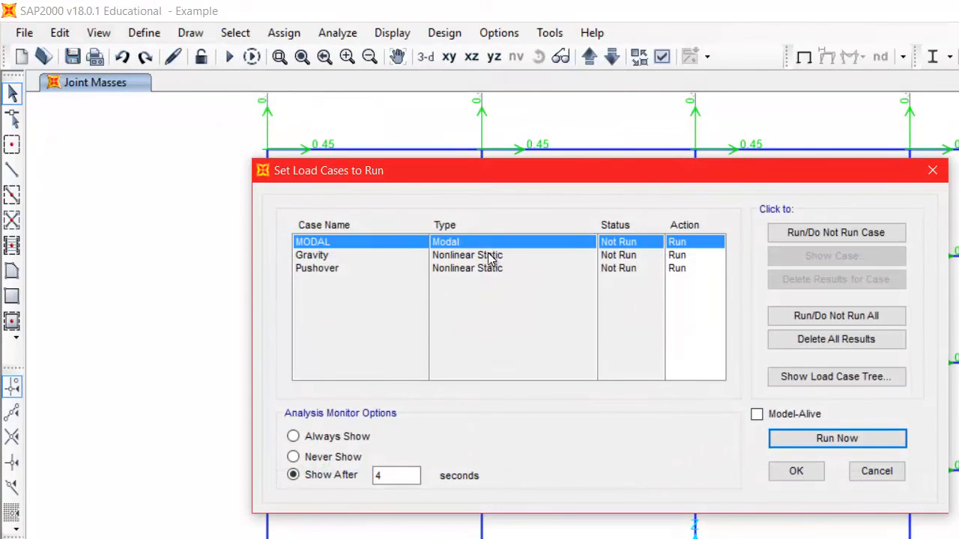
pyautogui.click(491, 256)
pyautogui.click(498, 272)
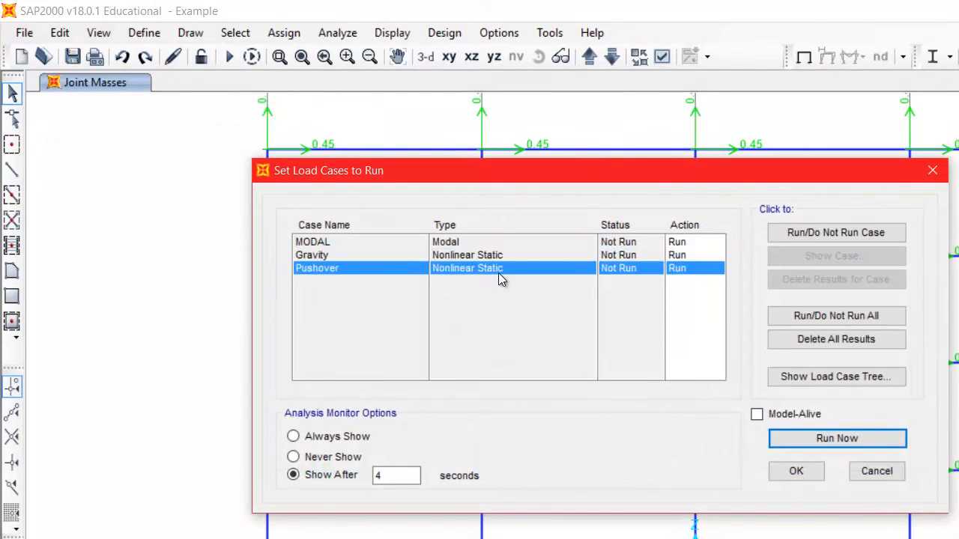
pyautogui.click(865, 438)
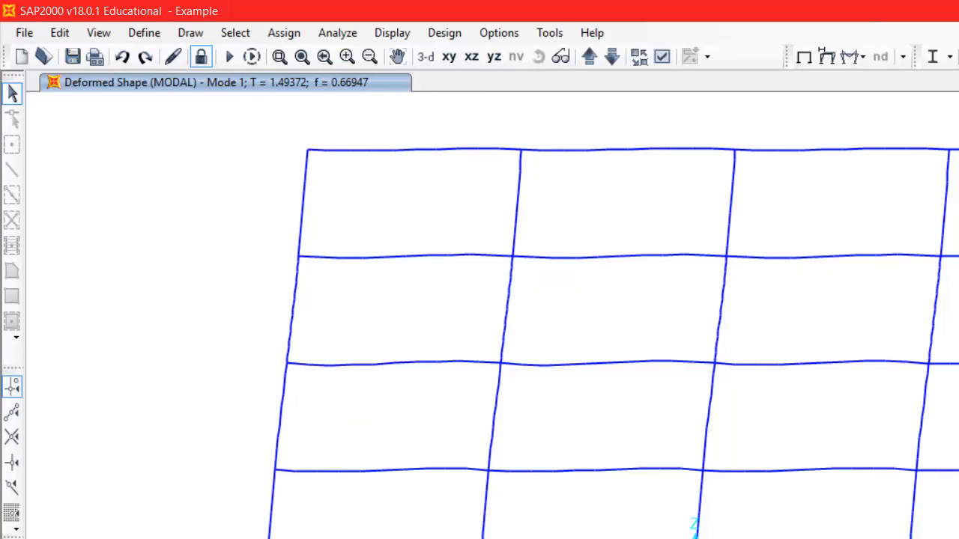
# Examine the frame's deformed shapes for modal modes 2 through 5
pyautogui.click(926, 538)
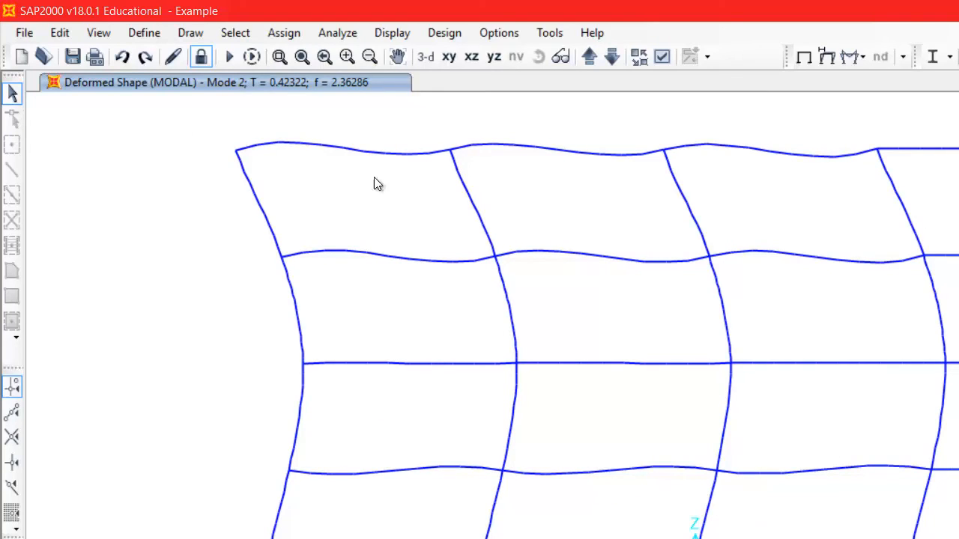
pyautogui.press('Right')
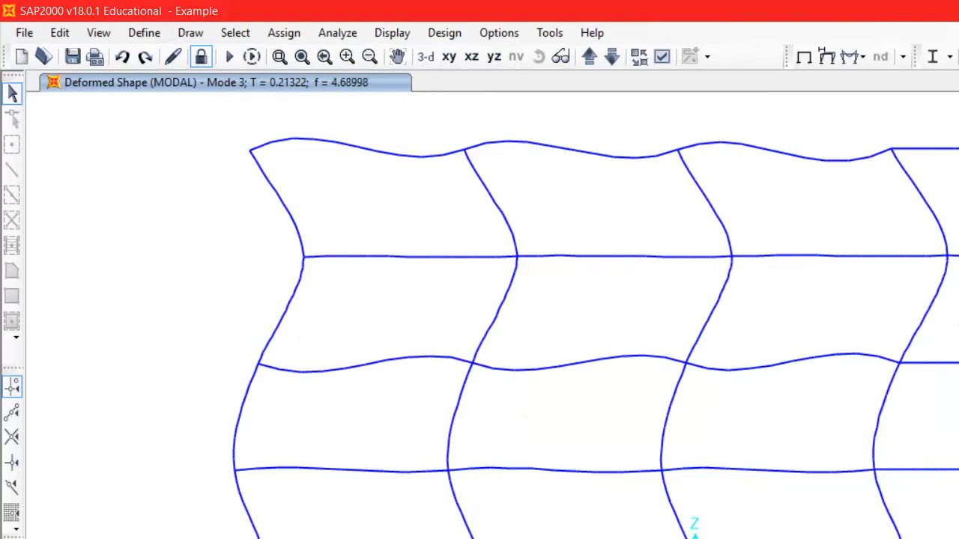
pyautogui.press('Right')
pyautogui.press('Right')
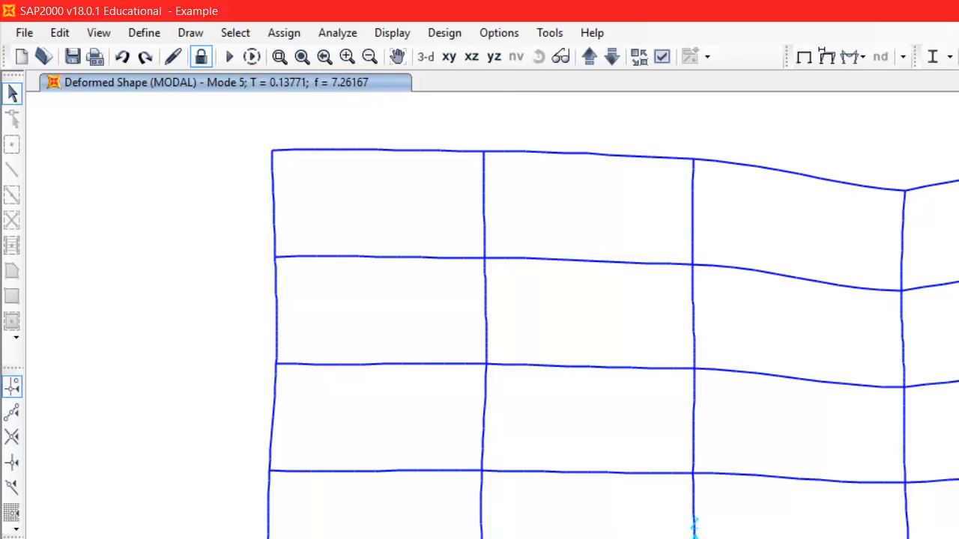
# Examine the frame's deformed shapes for modal modes beyond mode 5, including mode 8, and return to mode 1
pyautogui.press('Right')
pyautogui.press('Right')
pyautogui.press('Right')
pyautogui.press('Right')
pyautogui.press('Right')
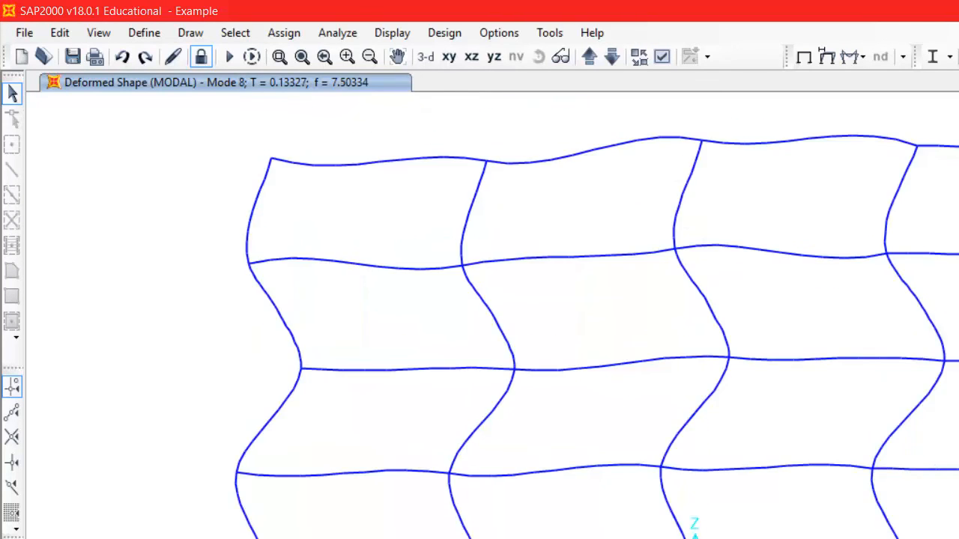
pyautogui.press('Left')
pyautogui.press('Left')
pyautogui.press('Left')
pyautogui.press('Left')
pyautogui.press('Left')
pyautogui.press('Left')
pyautogui.press('Left')
pyautogui.press('Left')
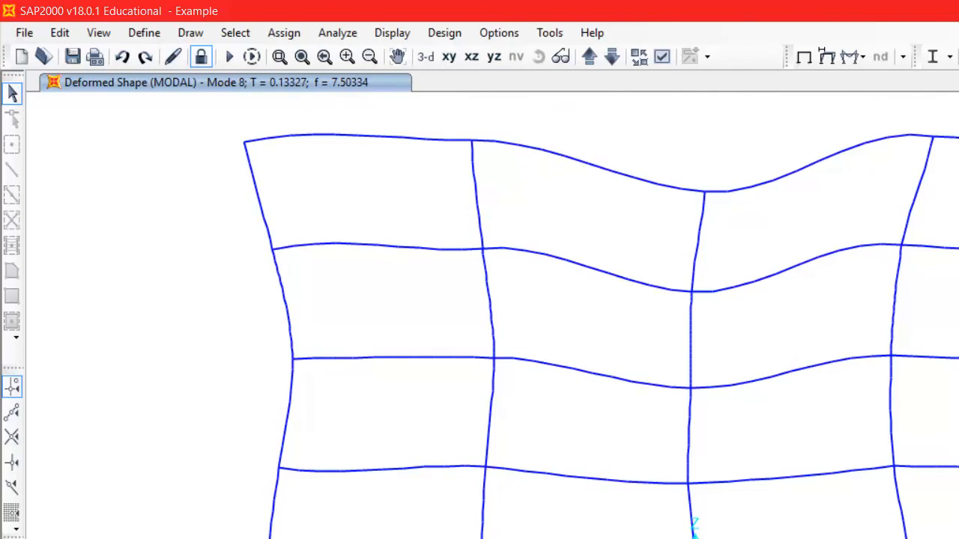
pyautogui.press('Left')
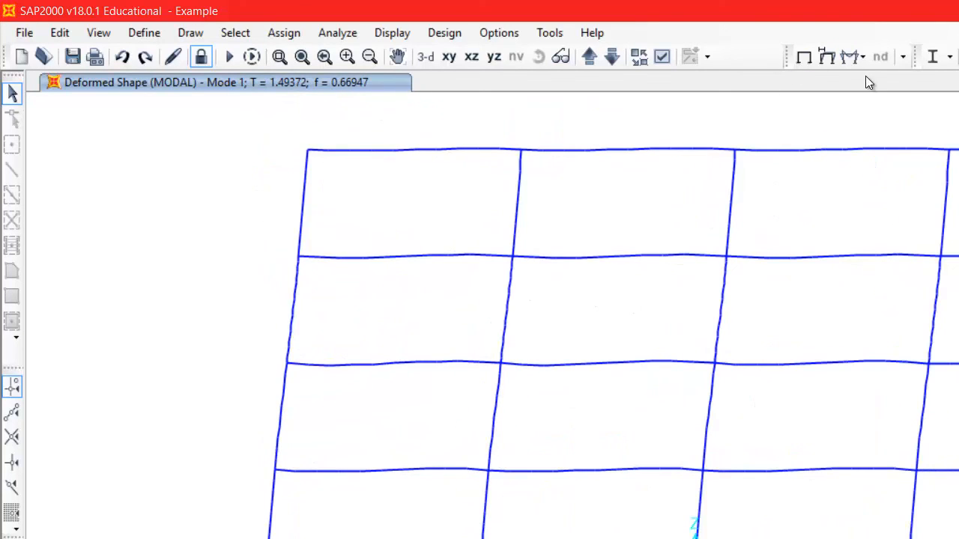
# Show the frame's deformed shape for the Gravity case and inspect its upper-left corner joint
pyautogui.click(826, 58)
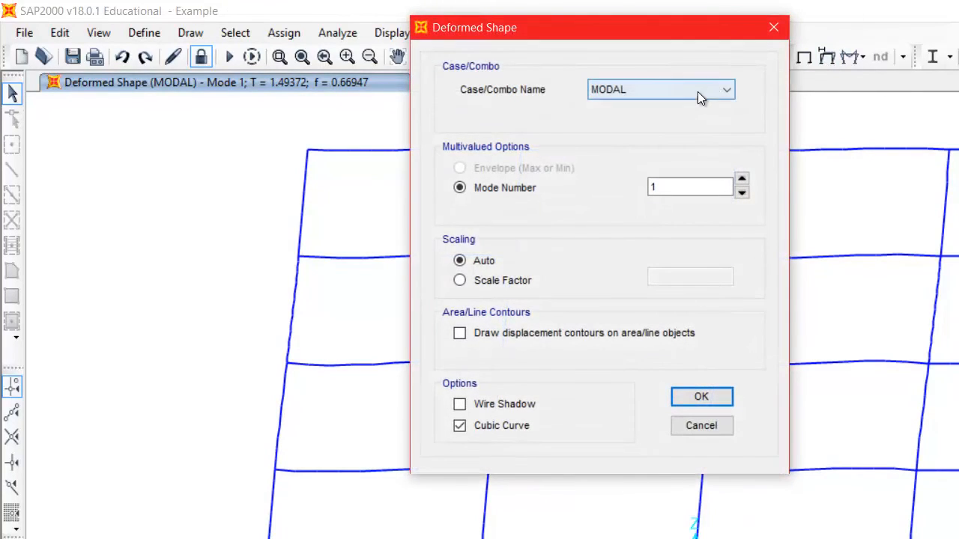
pyautogui.click(695, 91)
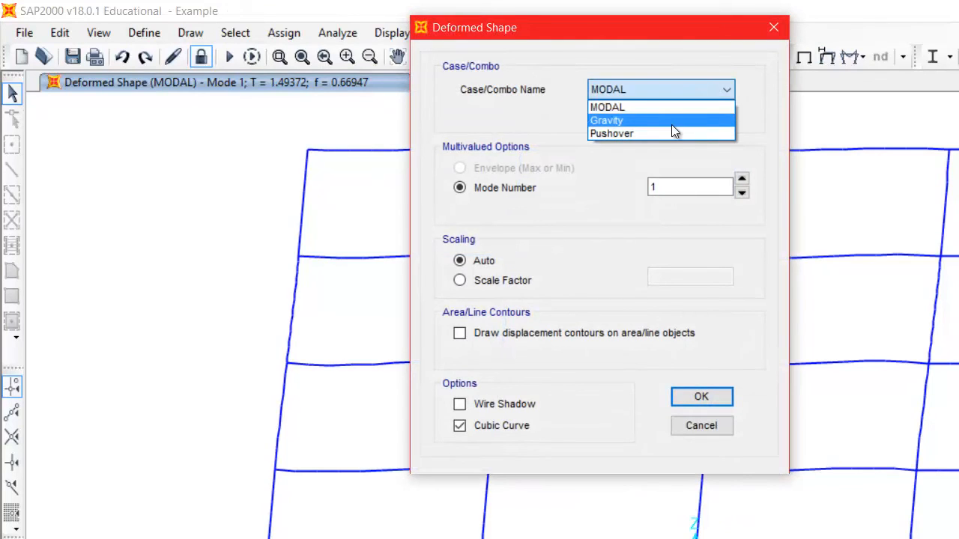
pyautogui.click(672, 123)
pyautogui.click(701, 396)
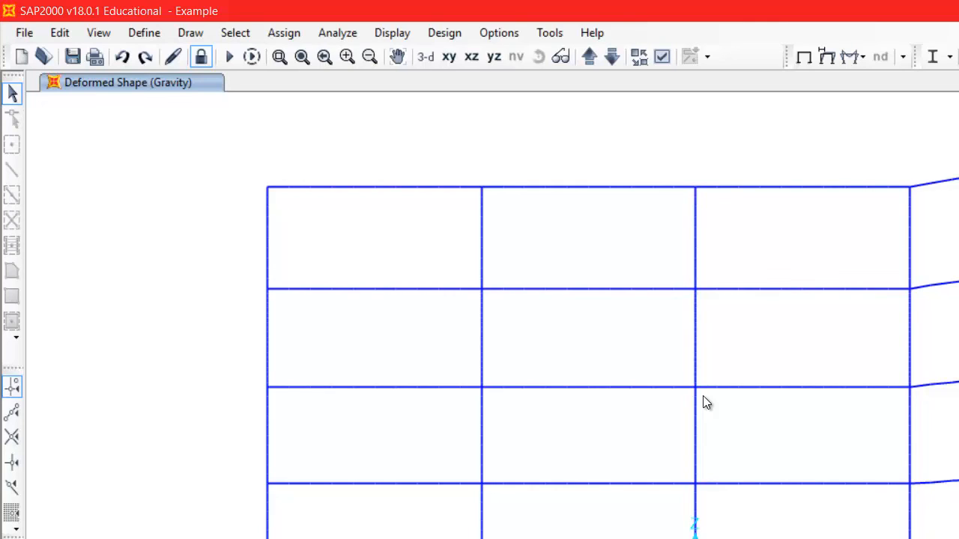
pyautogui.click(826, 58)
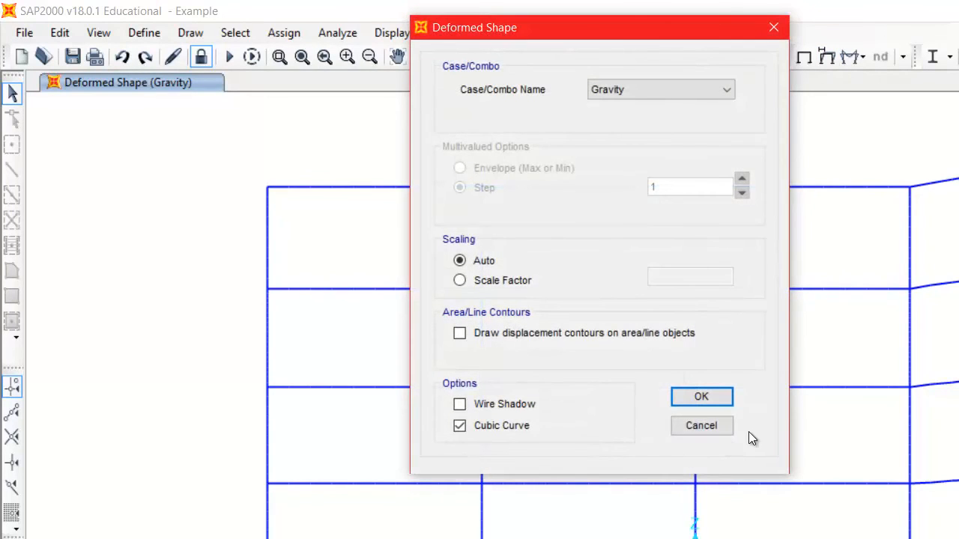
pyautogui.click(701, 426)
pyautogui.moveTo(268, 189)
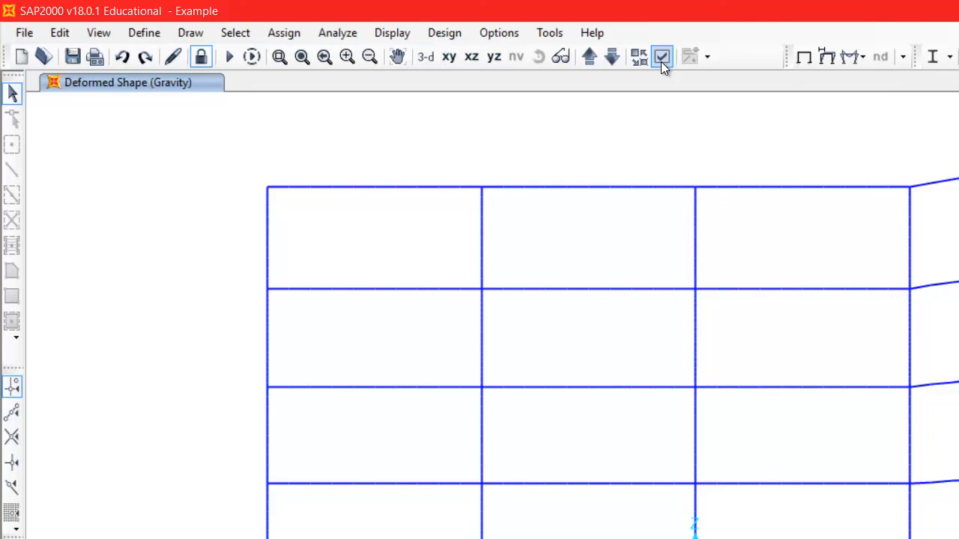
# Show the deformed shape for step 1 of the Pushover case and read the upper-left corner joint's displacements
pyautogui.click(829, 57)
pyautogui.click(626, 89)
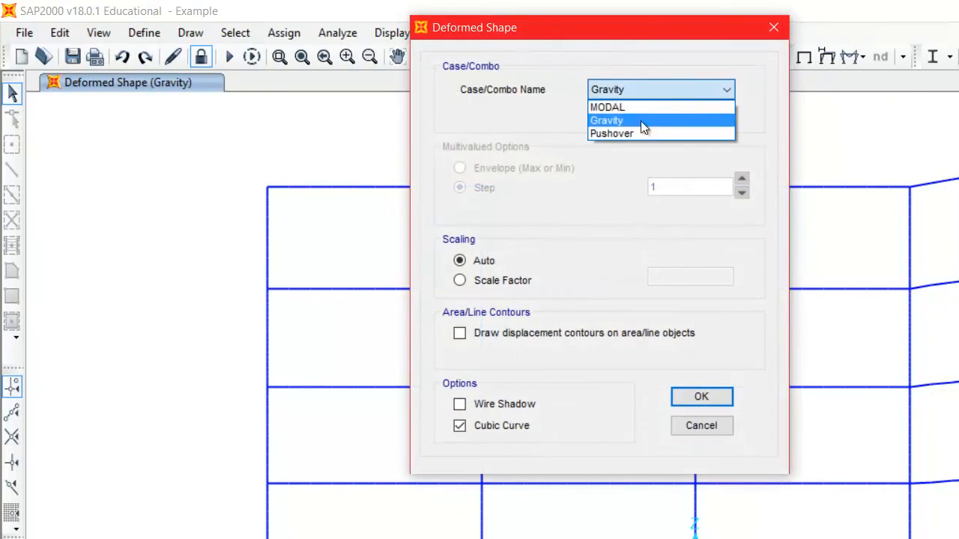
pyautogui.click(642, 132)
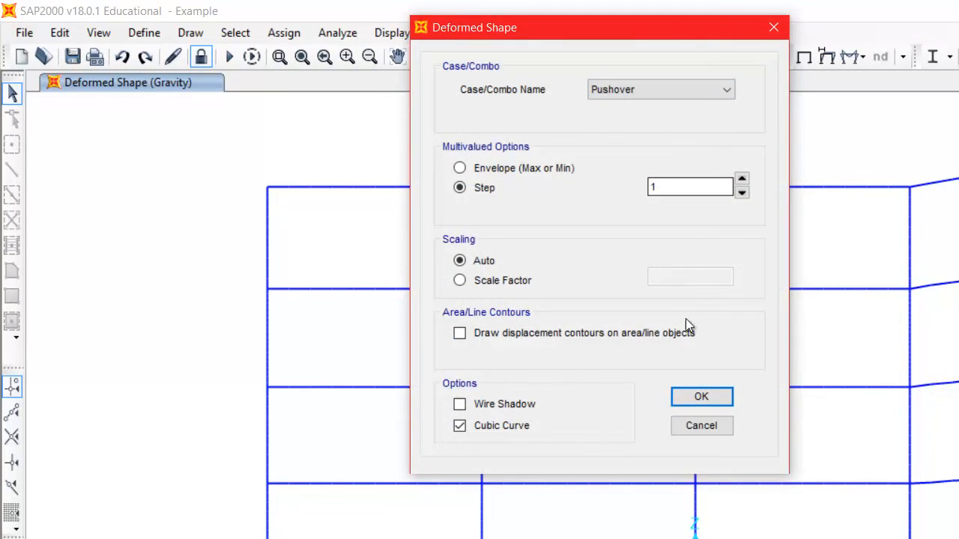
pyautogui.click(704, 397)
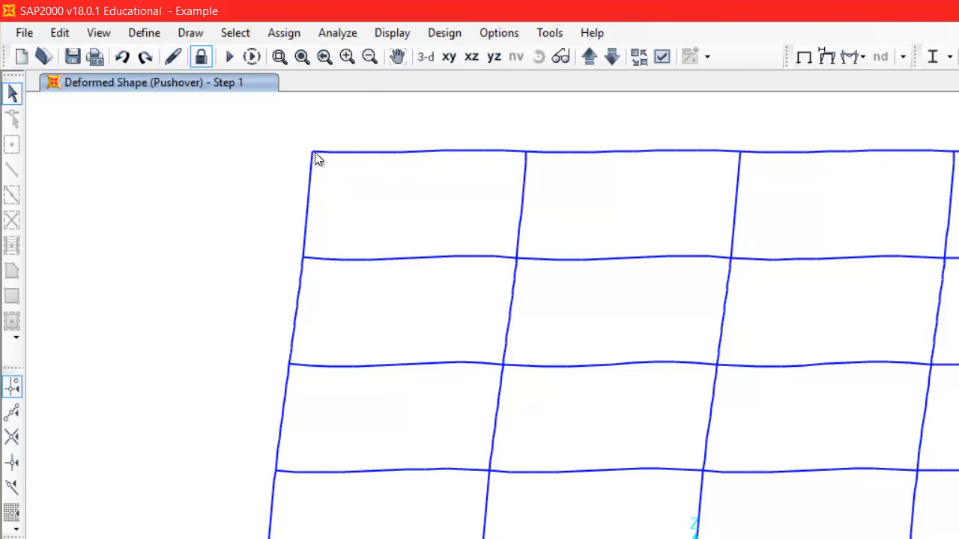
pyautogui.moveTo(312, 154)
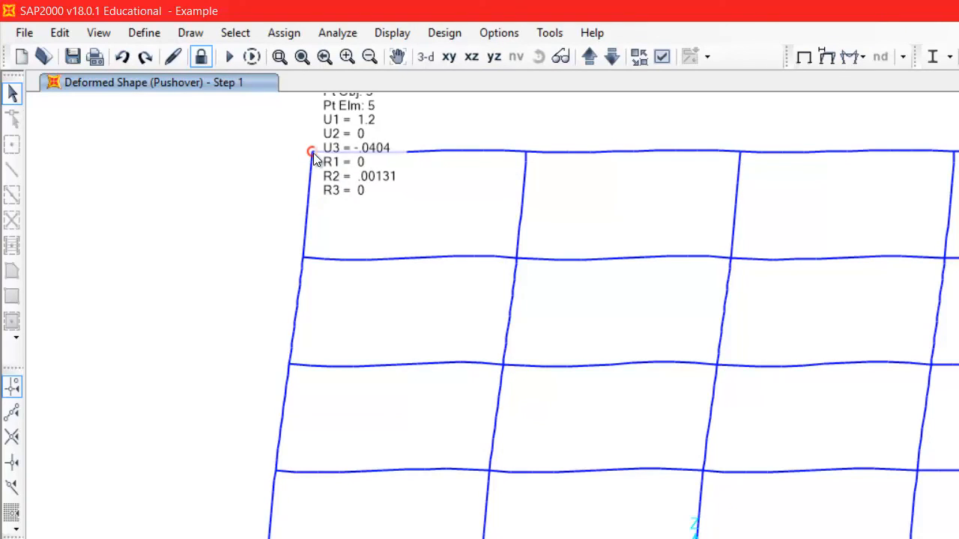
# Advance through the Pushover deformed shapes to step 34, examining how the hinges develop in the beams
pyautogui.press('Right')
pyautogui.press('Right')
pyautogui.press('Right')
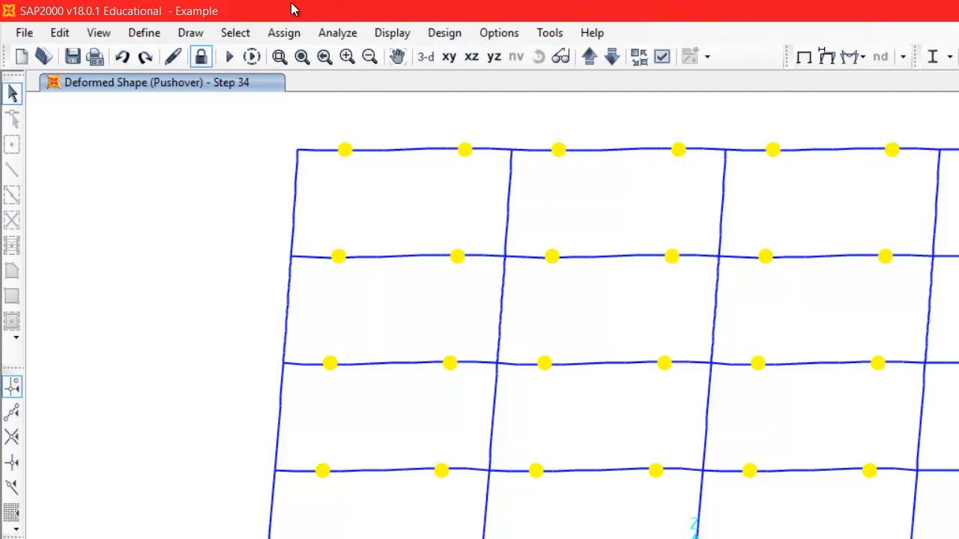
# Show the static pushover curve of resultant base shear versus monitored displacement for the Pushover case
pyautogui.click(385, 36)
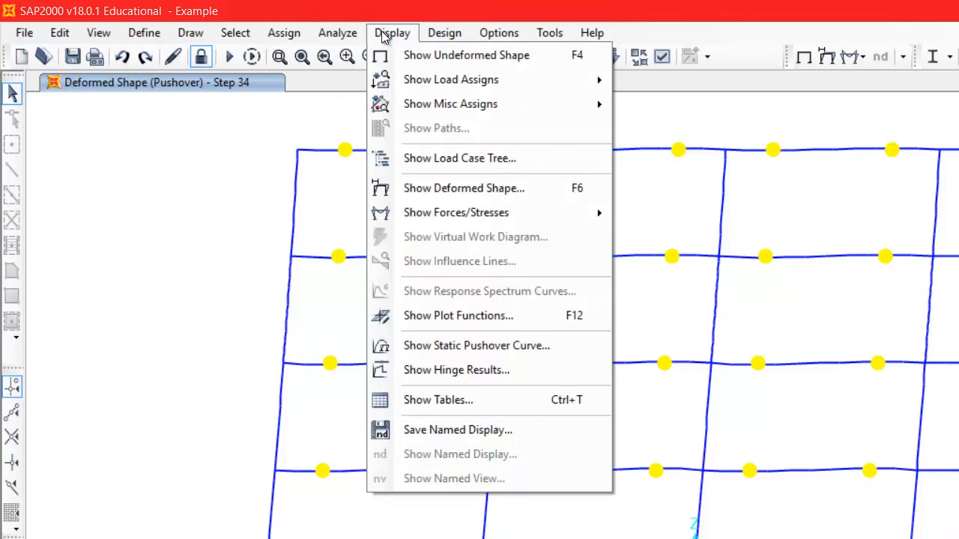
pyautogui.moveTo(462, 214)
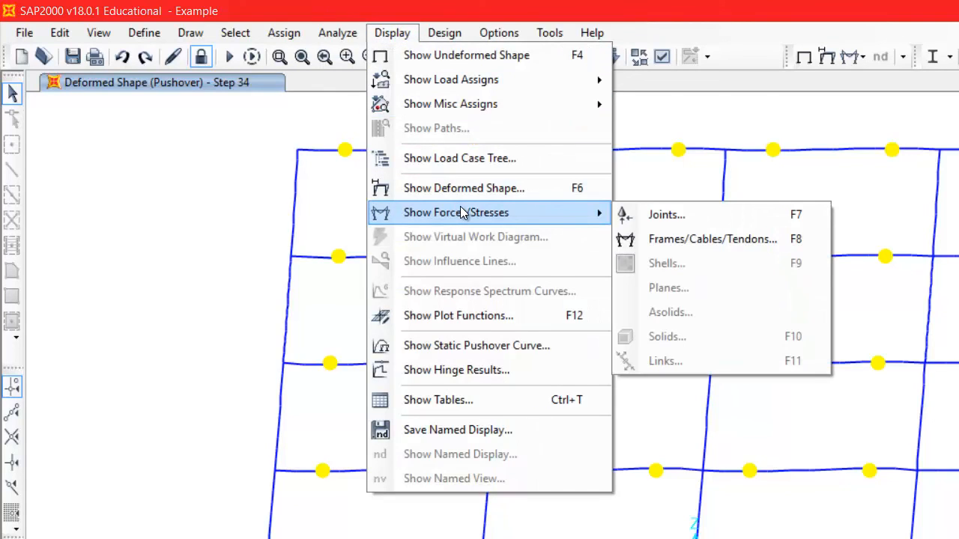
pyautogui.click(482, 347)
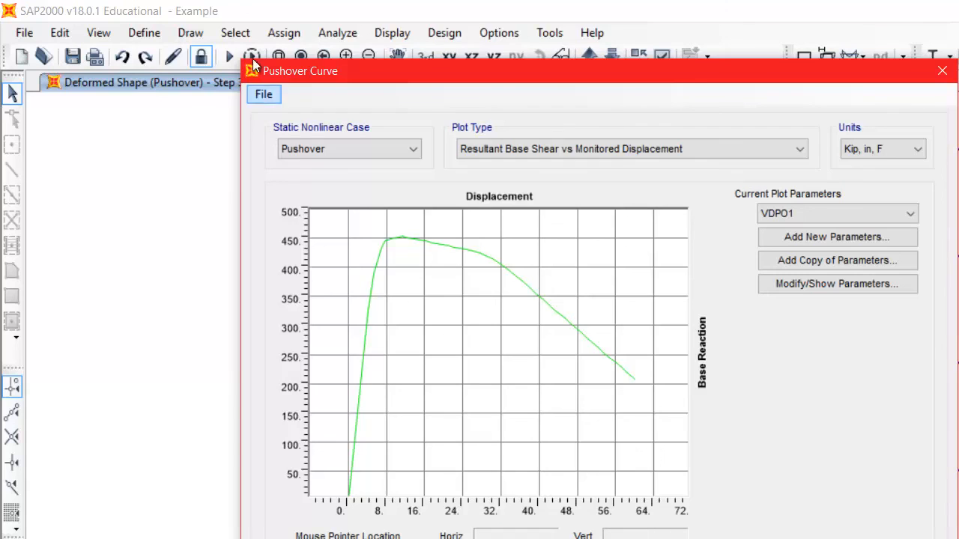
# Review the step, displacement and base force columns in the pushover curve's data table, and close the table and curve
pyautogui.click(266, 94)
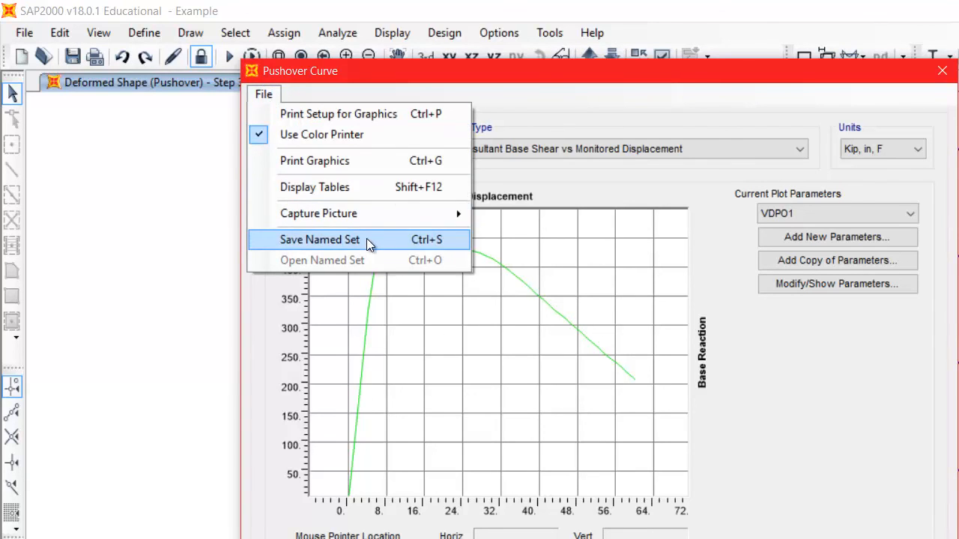
pyautogui.click(365, 192)
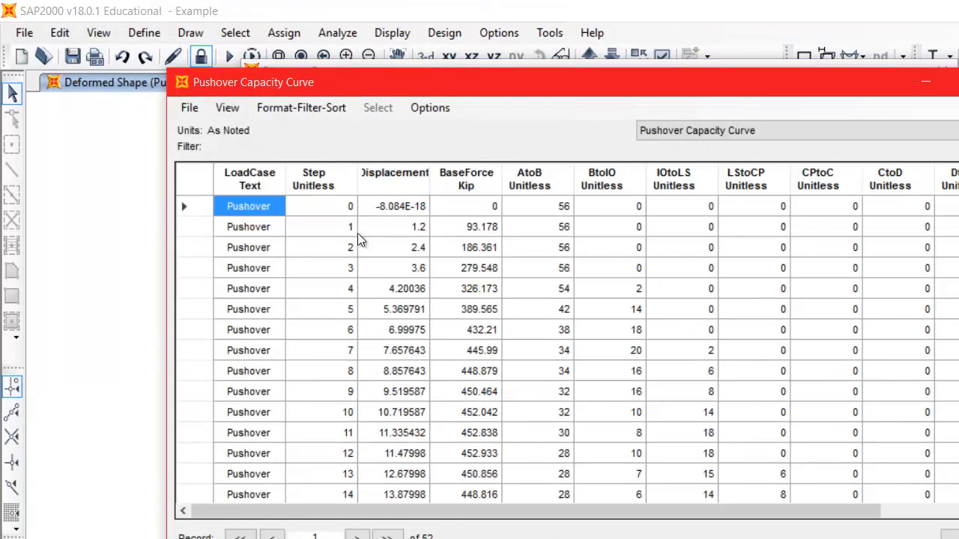
pyautogui.click(331, 204)
pyautogui.click(408, 206)
pyautogui.click(470, 210)
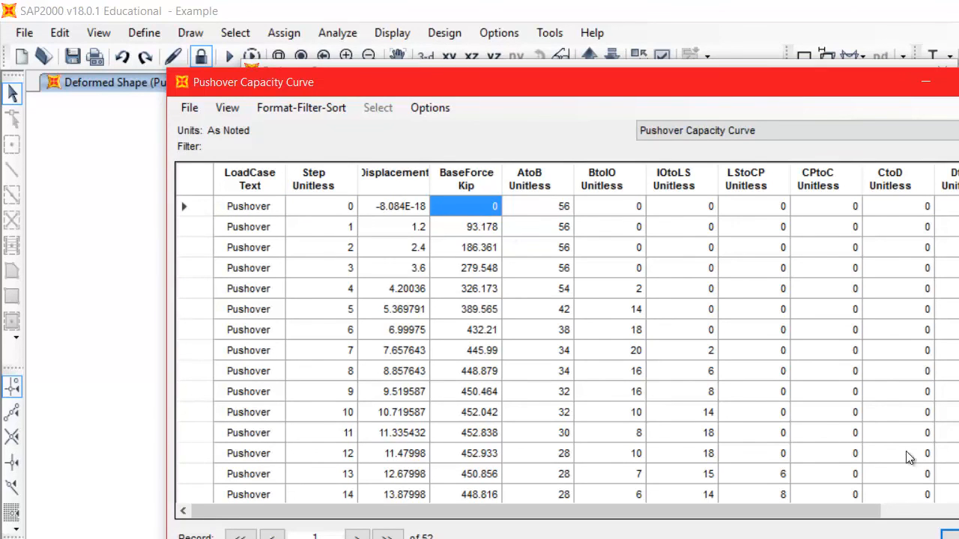
pyautogui.click(949, 534)
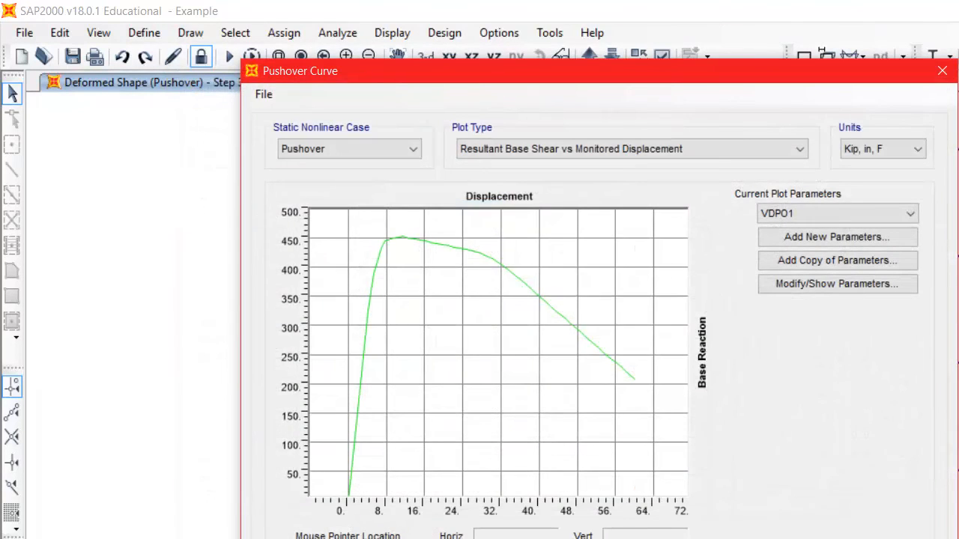
pyautogui.press('Escape')
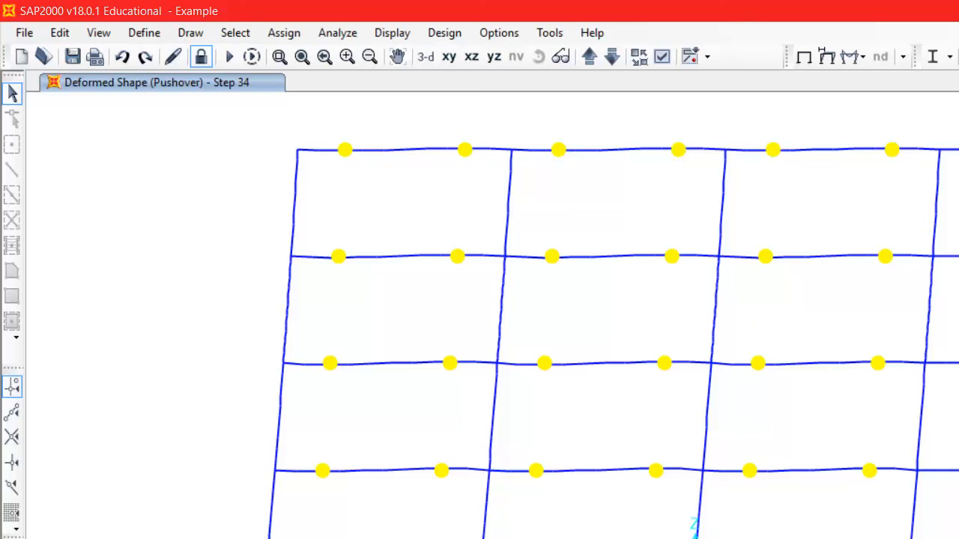
# Show the hinge results for the Pushover case and plot column hinges 1H1 and 1H2
pyautogui.click(384, 34)
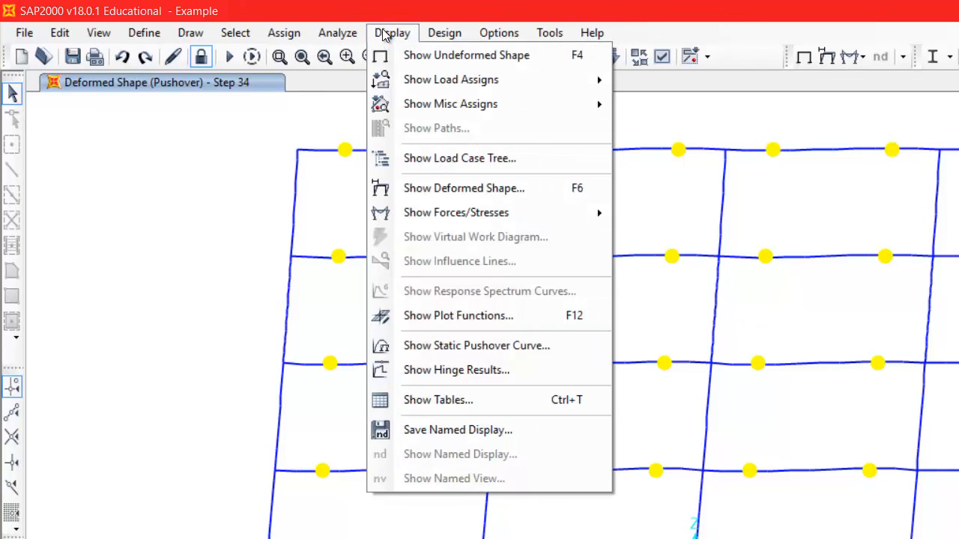
pyautogui.click(480, 371)
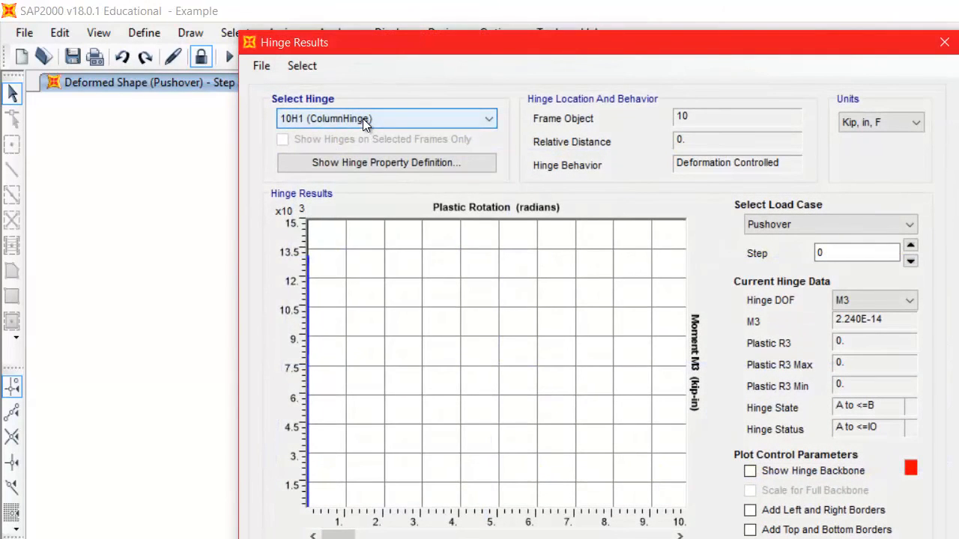
pyautogui.click(363, 118)
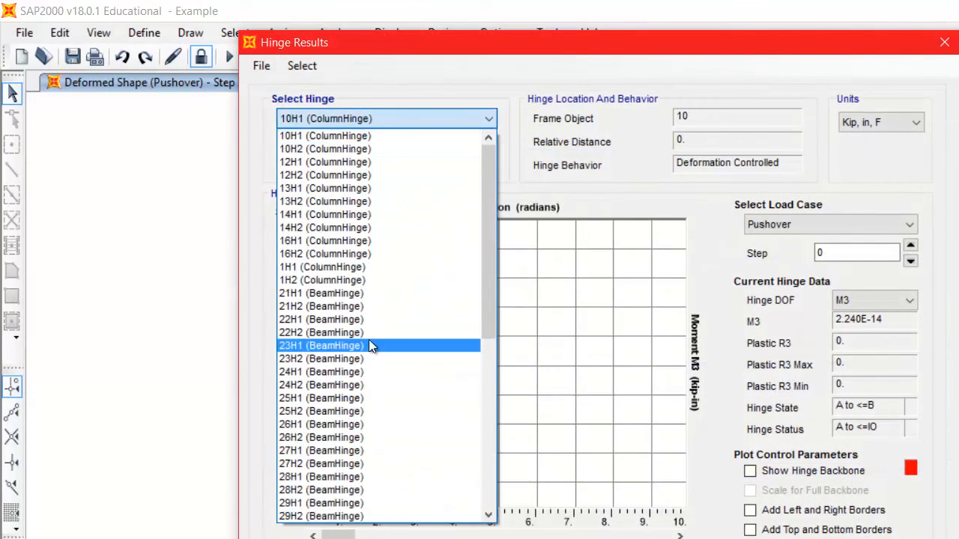
pyautogui.scroll(-2, 367, 311)
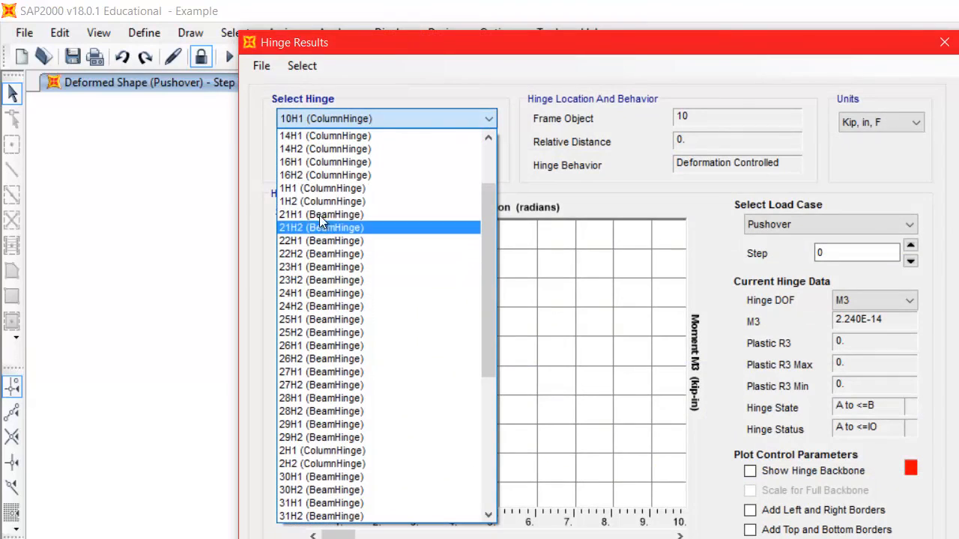
pyautogui.click(302, 189)
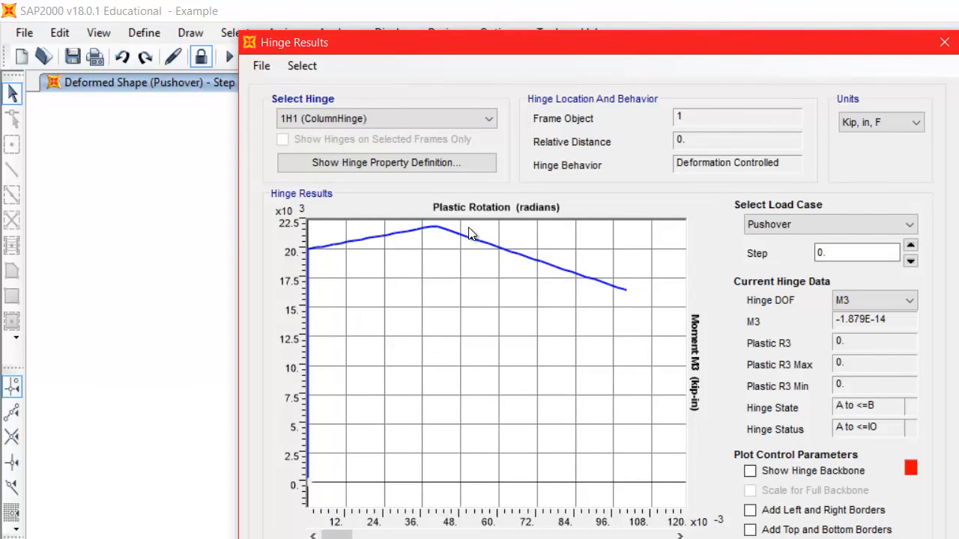
pyautogui.click(375, 122)
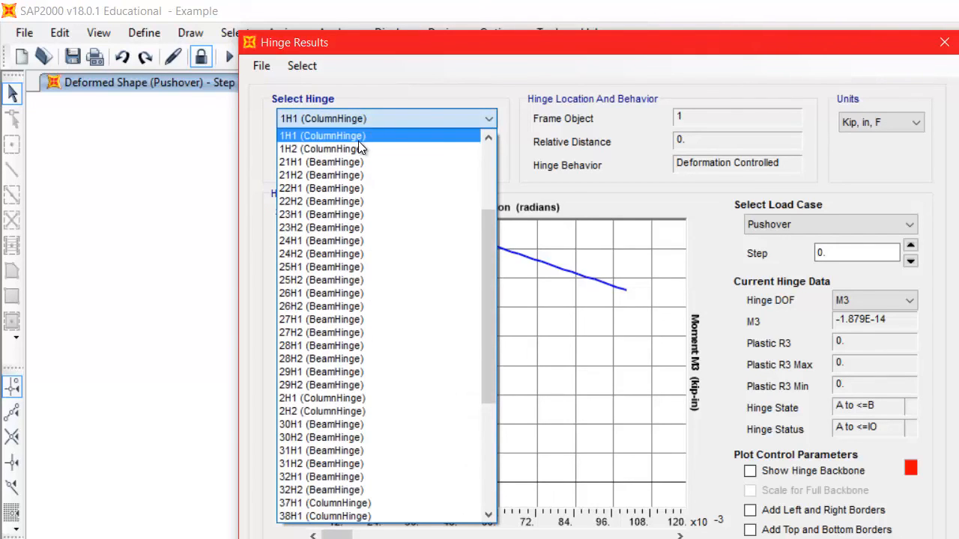
pyautogui.click(358, 148)
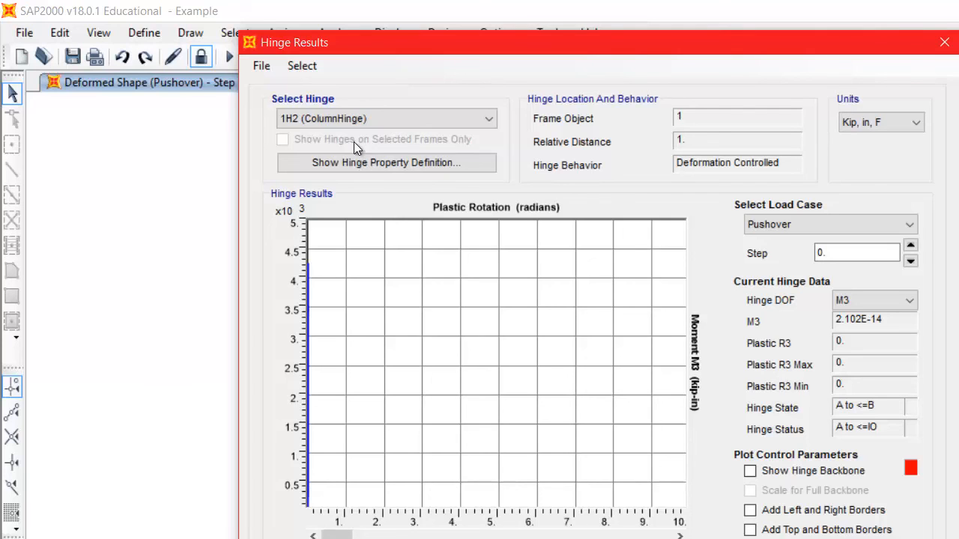
# Plot the results of beam hinge 27H2, advance its state to step 42, and close the hinge results
pyautogui.click(352, 120)
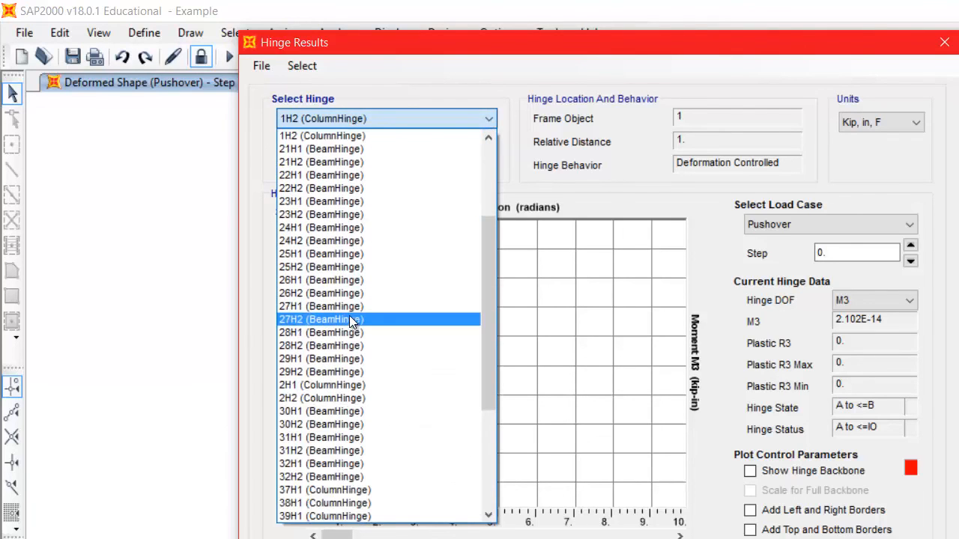
pyautogui.click(352, 320)
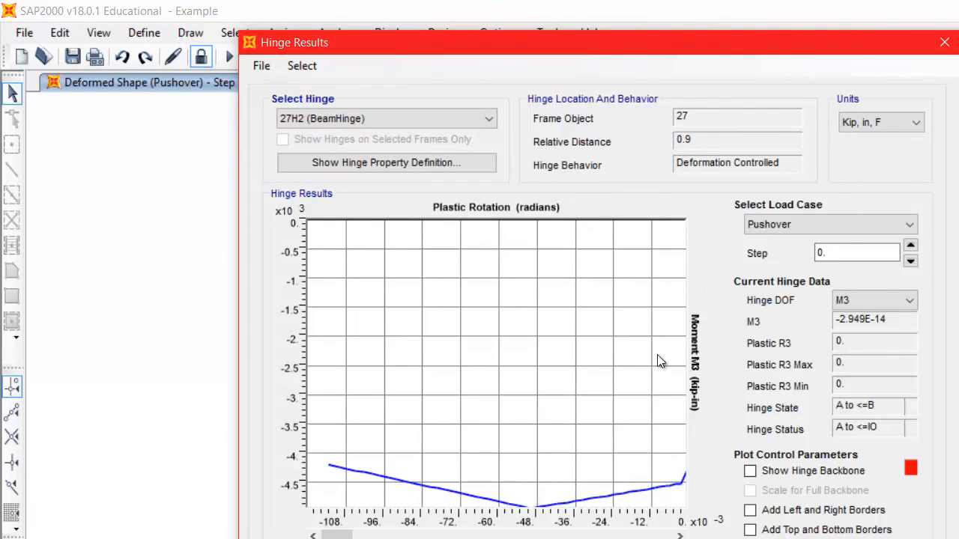
pyautogui.click(678, 536)
pyautogui.click(679, 536)
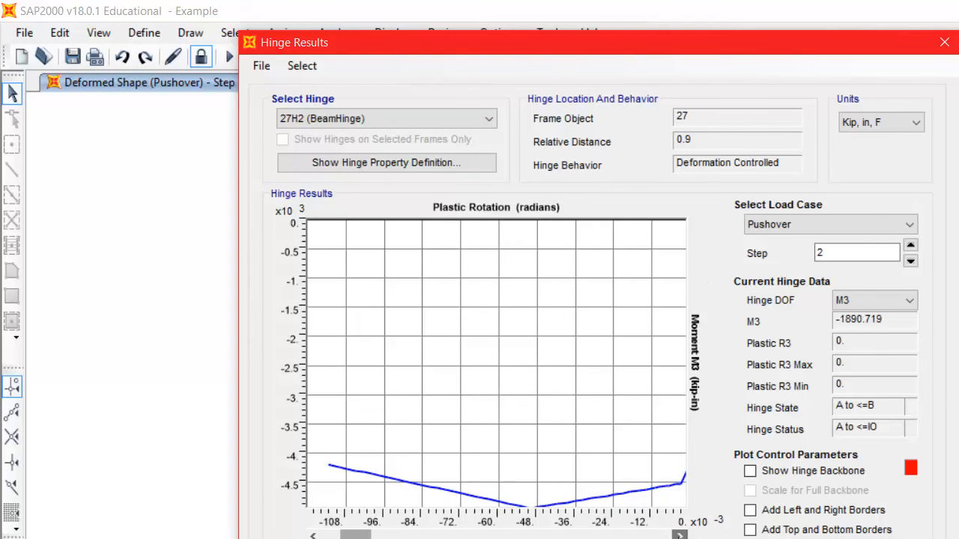
pyautogui.click(679, 536)
pyautogui.moveTo(359, 536)
pyautogui.mouseDown()
pyautogui.moveTo(631, 537)
pyautogui.moveTo(387, 537)
pyautogui.moveTo(627, 537)
pyautogui.moveTo(554, 442)
pyautogui.mouseUp()
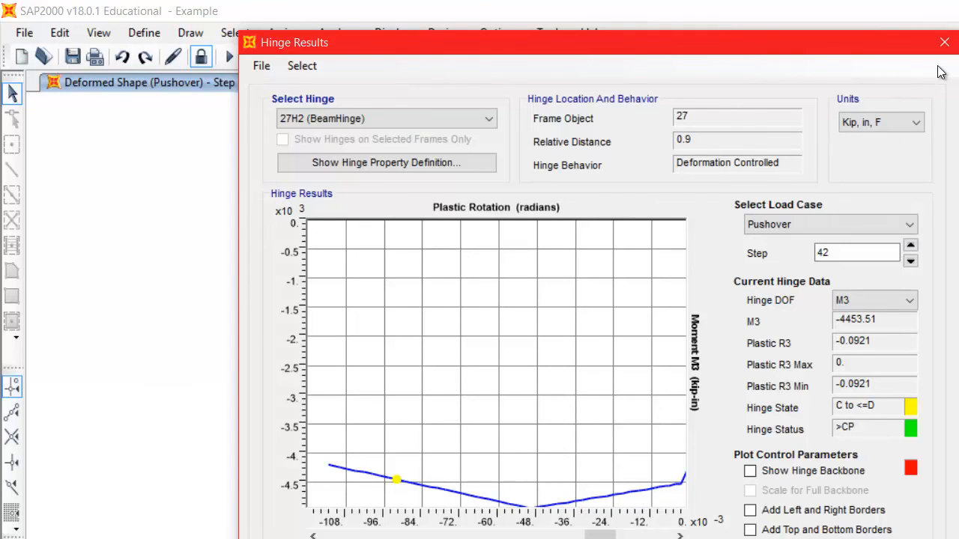
pyautogui.click(944, 42)
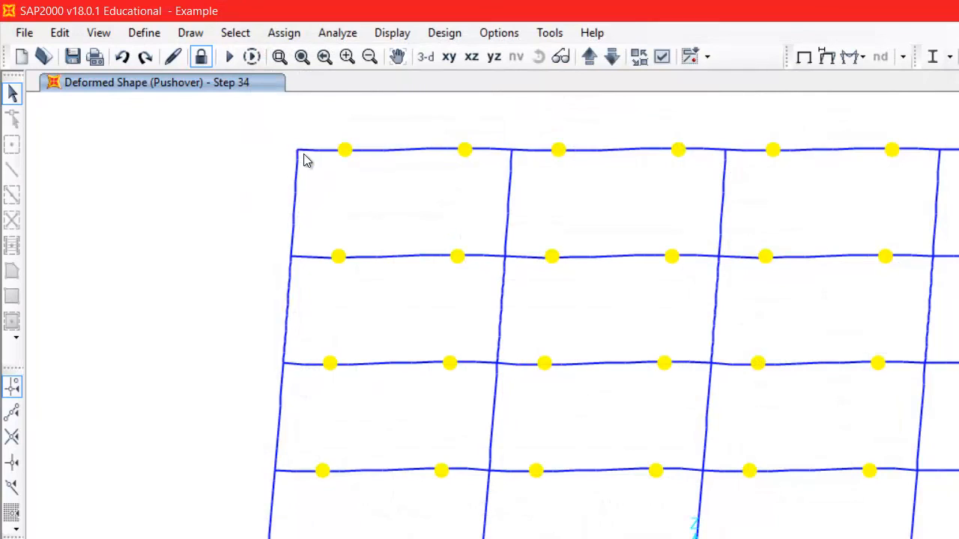